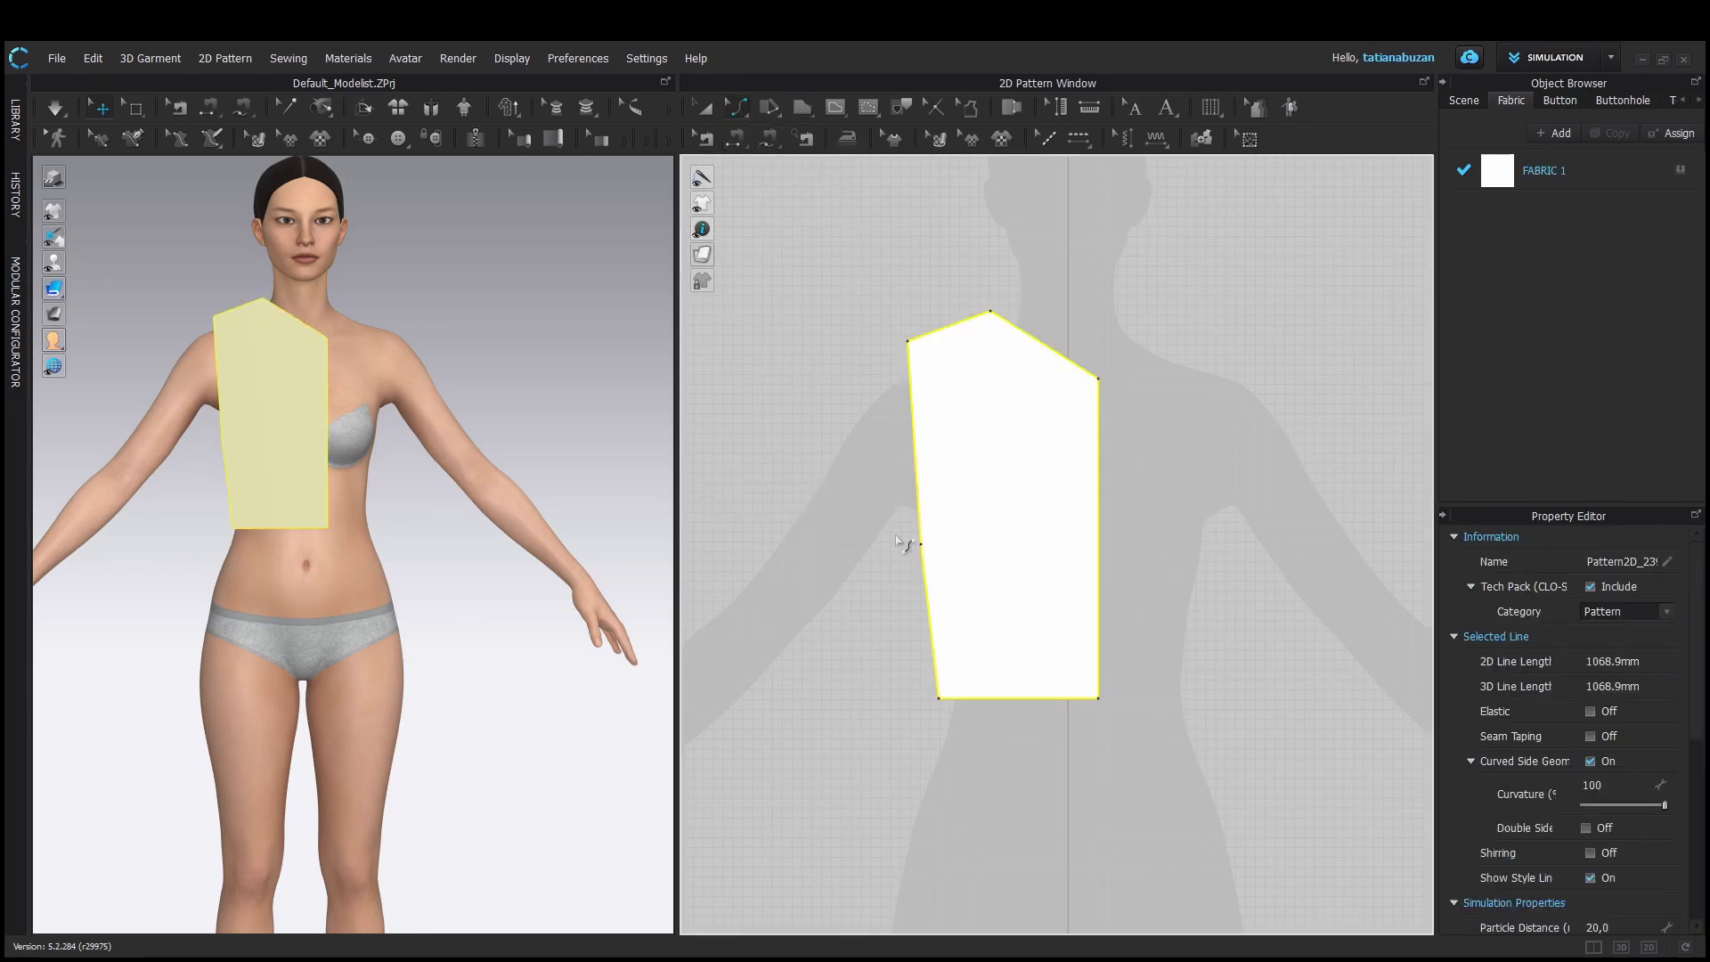
Curve the half bodice's armhole inward to about 229.6 mm and its neckline downward to about 139.7 mm
drag(914, 455, 956, 445)
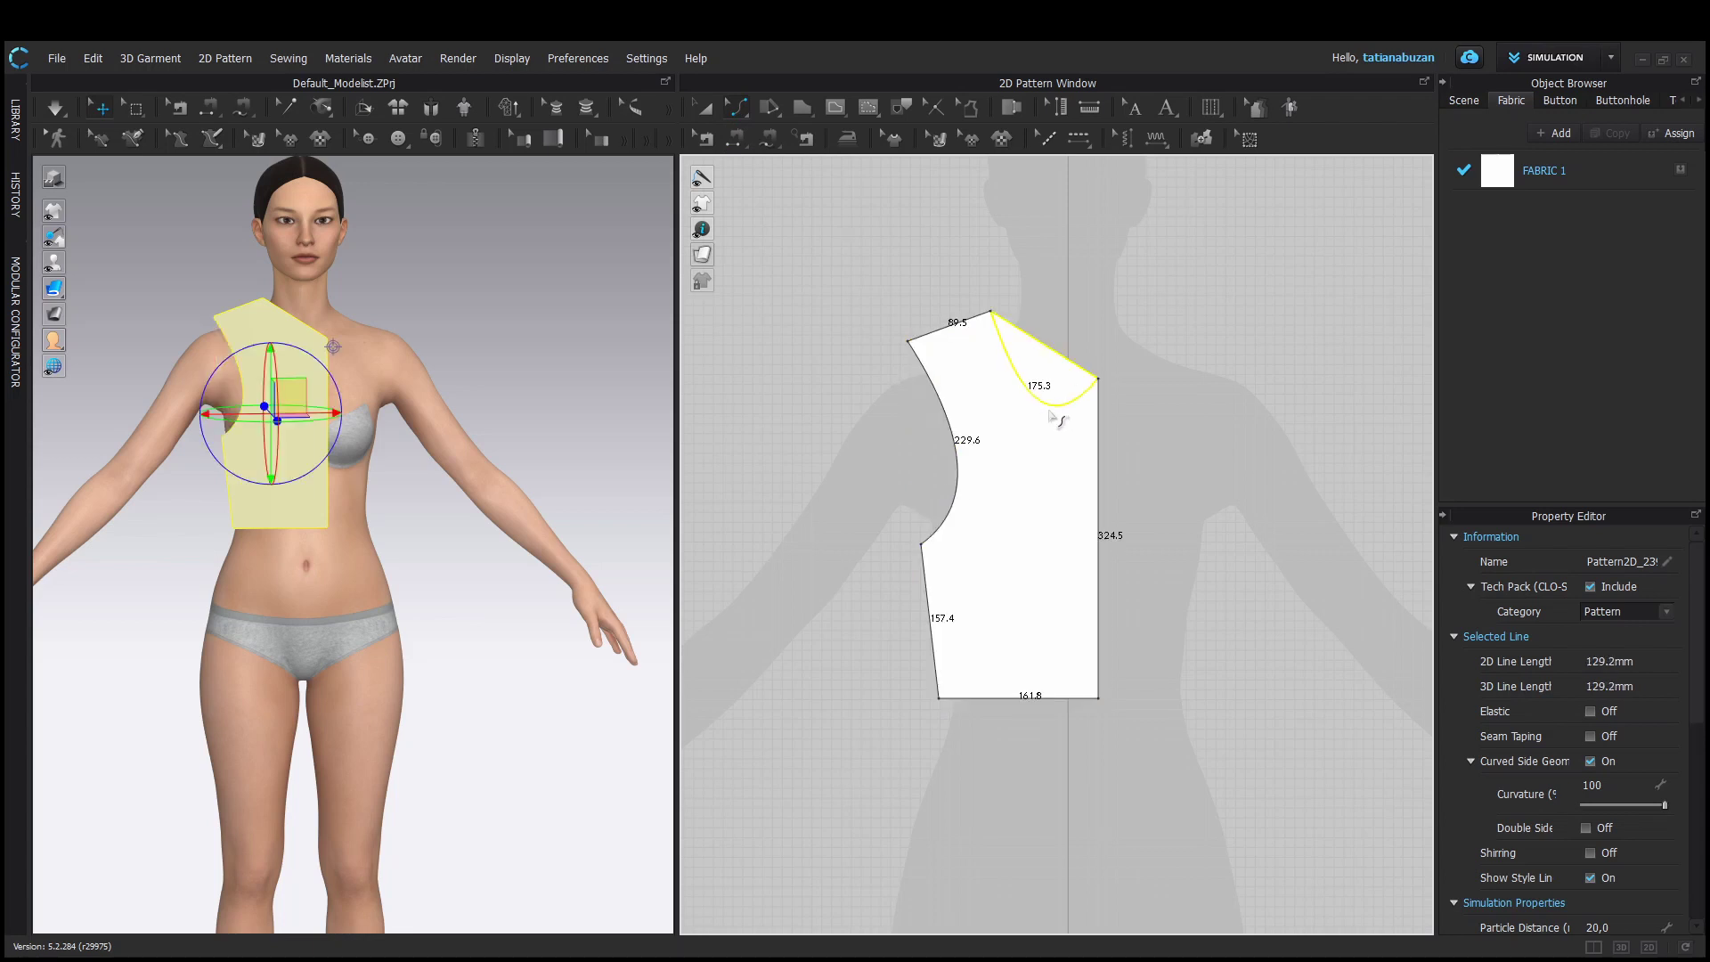
right_drag(214, 614, 220, 604)
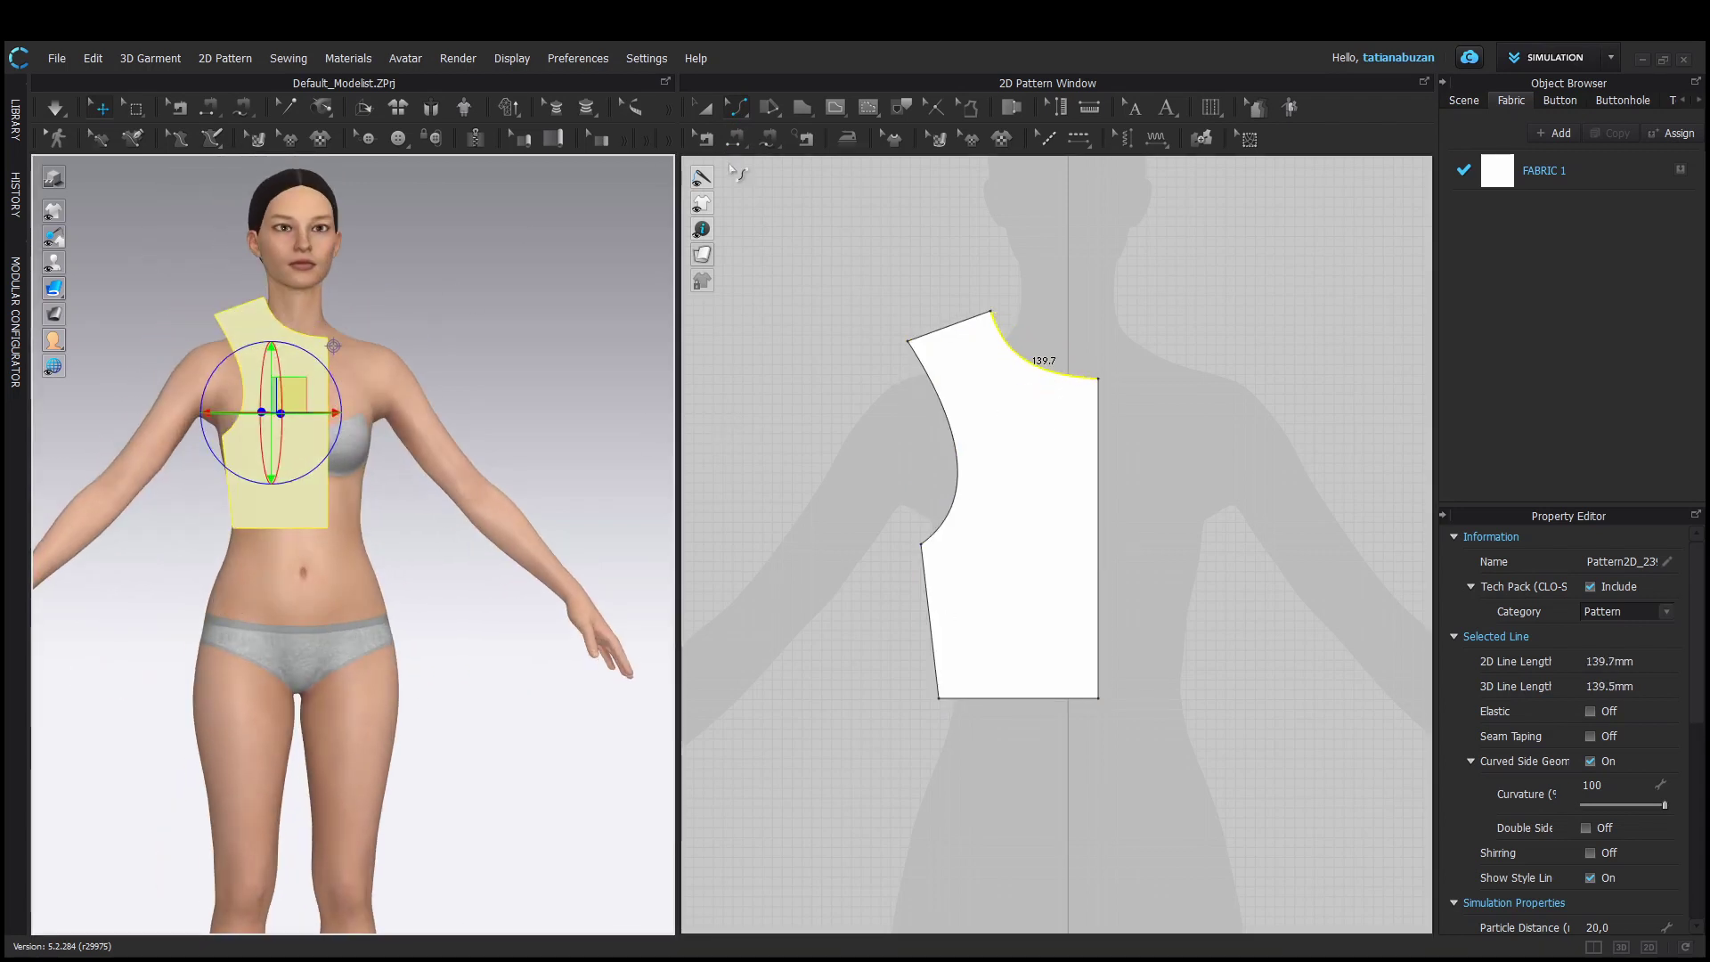
Unfold the half bodice along its vertical centre edge into a full symmetric front piece
click(739, 113)
click(784, 180)
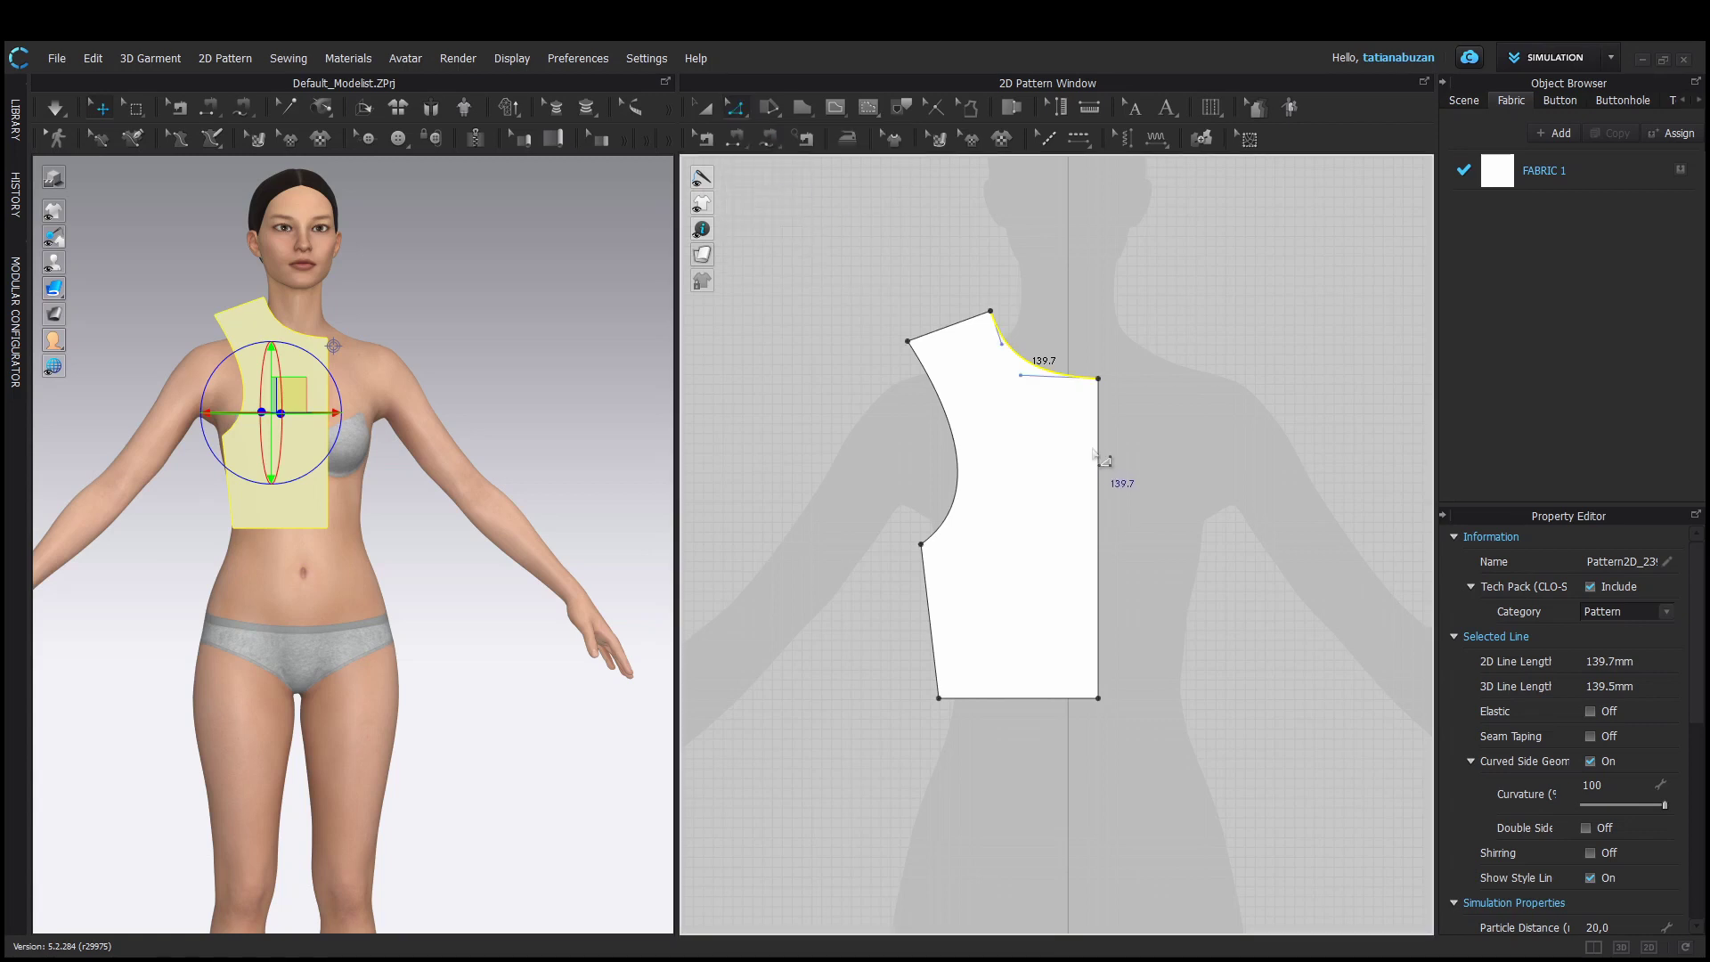
right_click(1101, 456)
click(1221, 702)
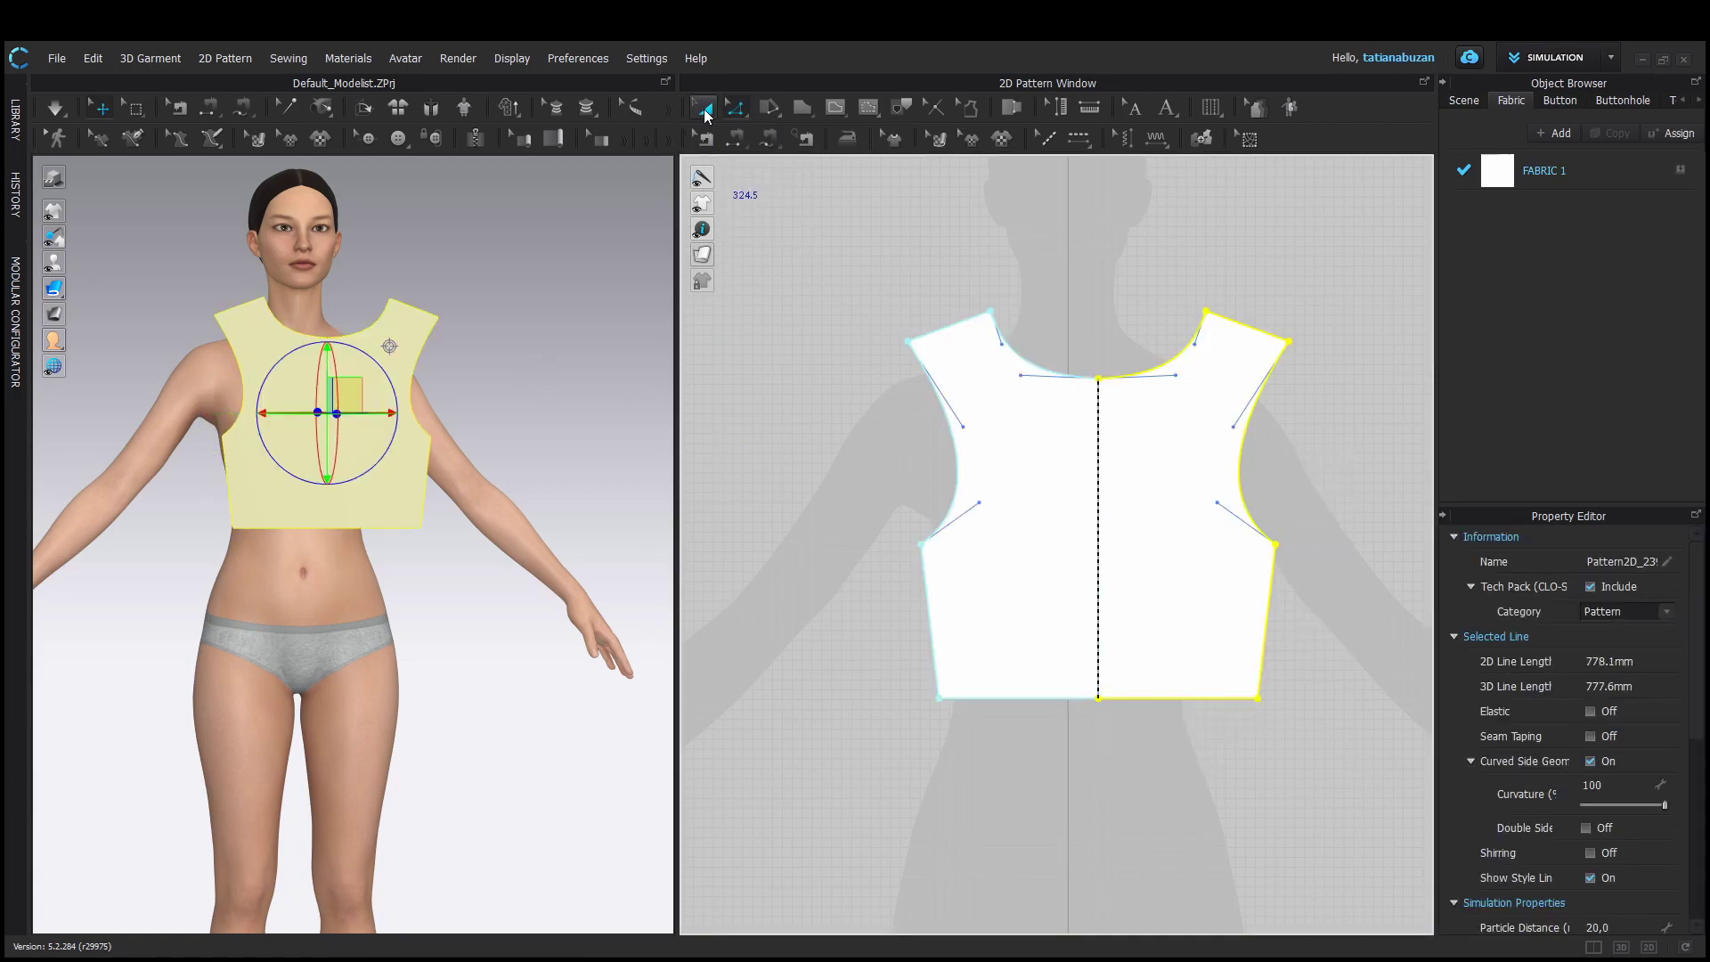
Place a copy of the full bodice beside the original, aligned horizontally, for the back piece
middle_drag(1376, 520, 1065, 577)
scroll(1065, 574, down, 3)
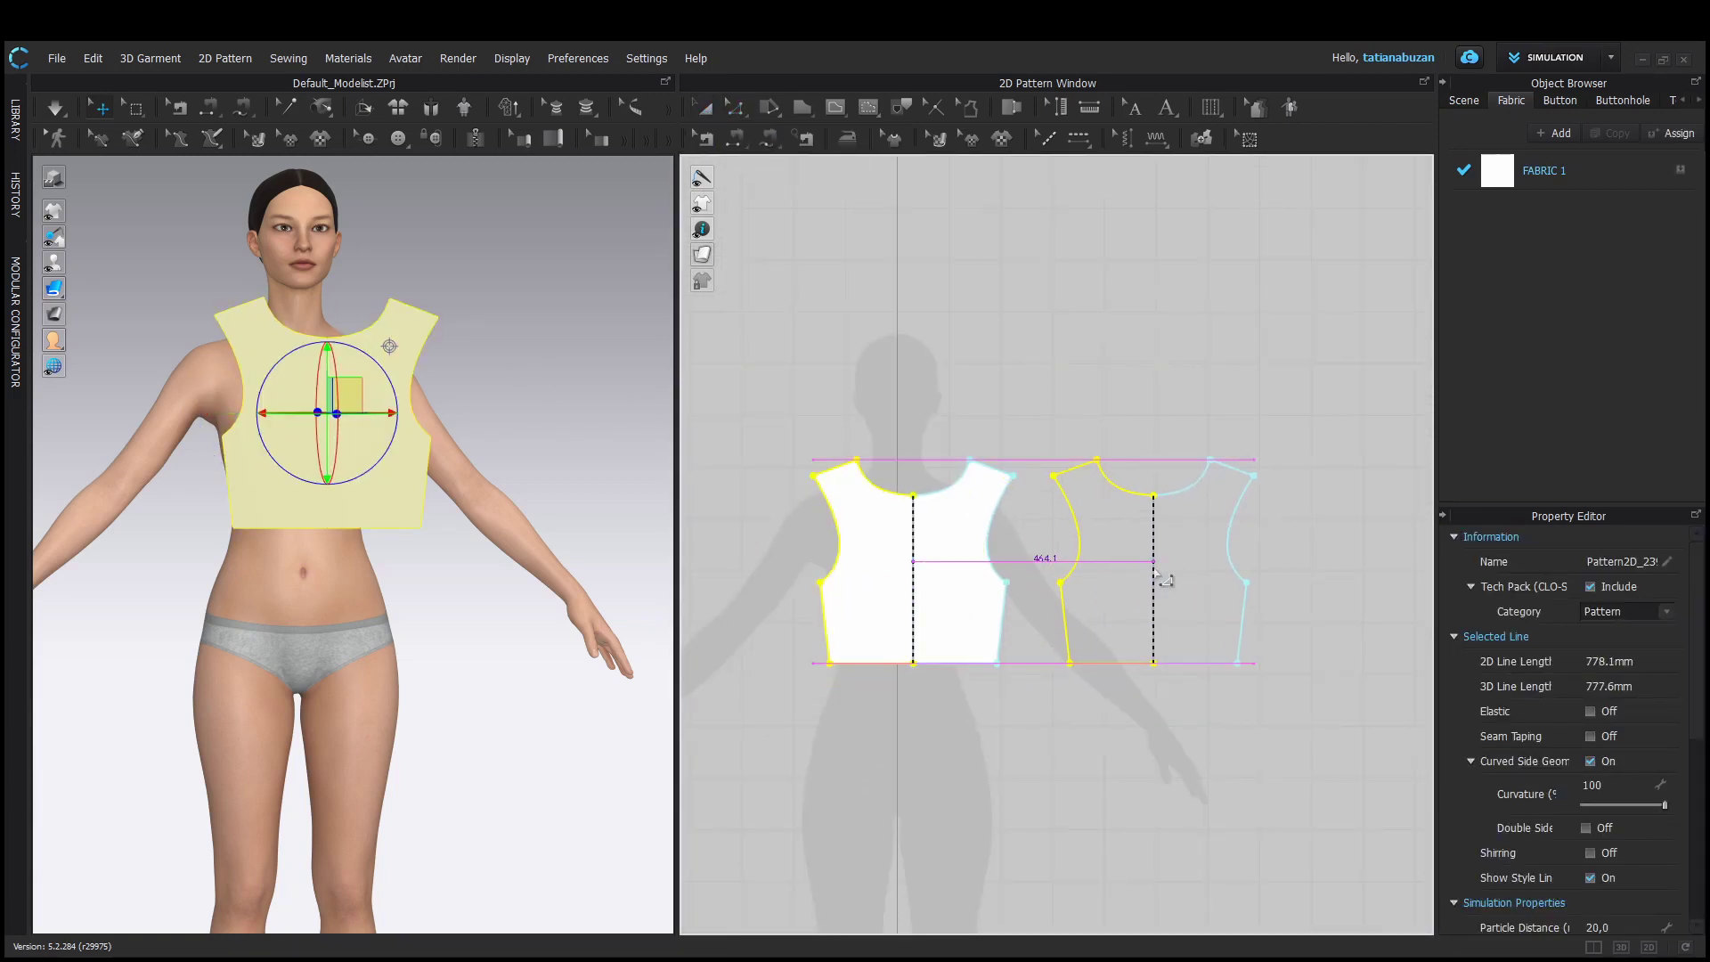
click(1165, 581)
Show the avatar's arrangement points and place the front bodice on the chest
scroll(463, 627, down, 3)
right_drag(462, 627, 512, 643)
drag(353, 518, 402, 573)
click(402, 574)
mouse_move(58, 292)
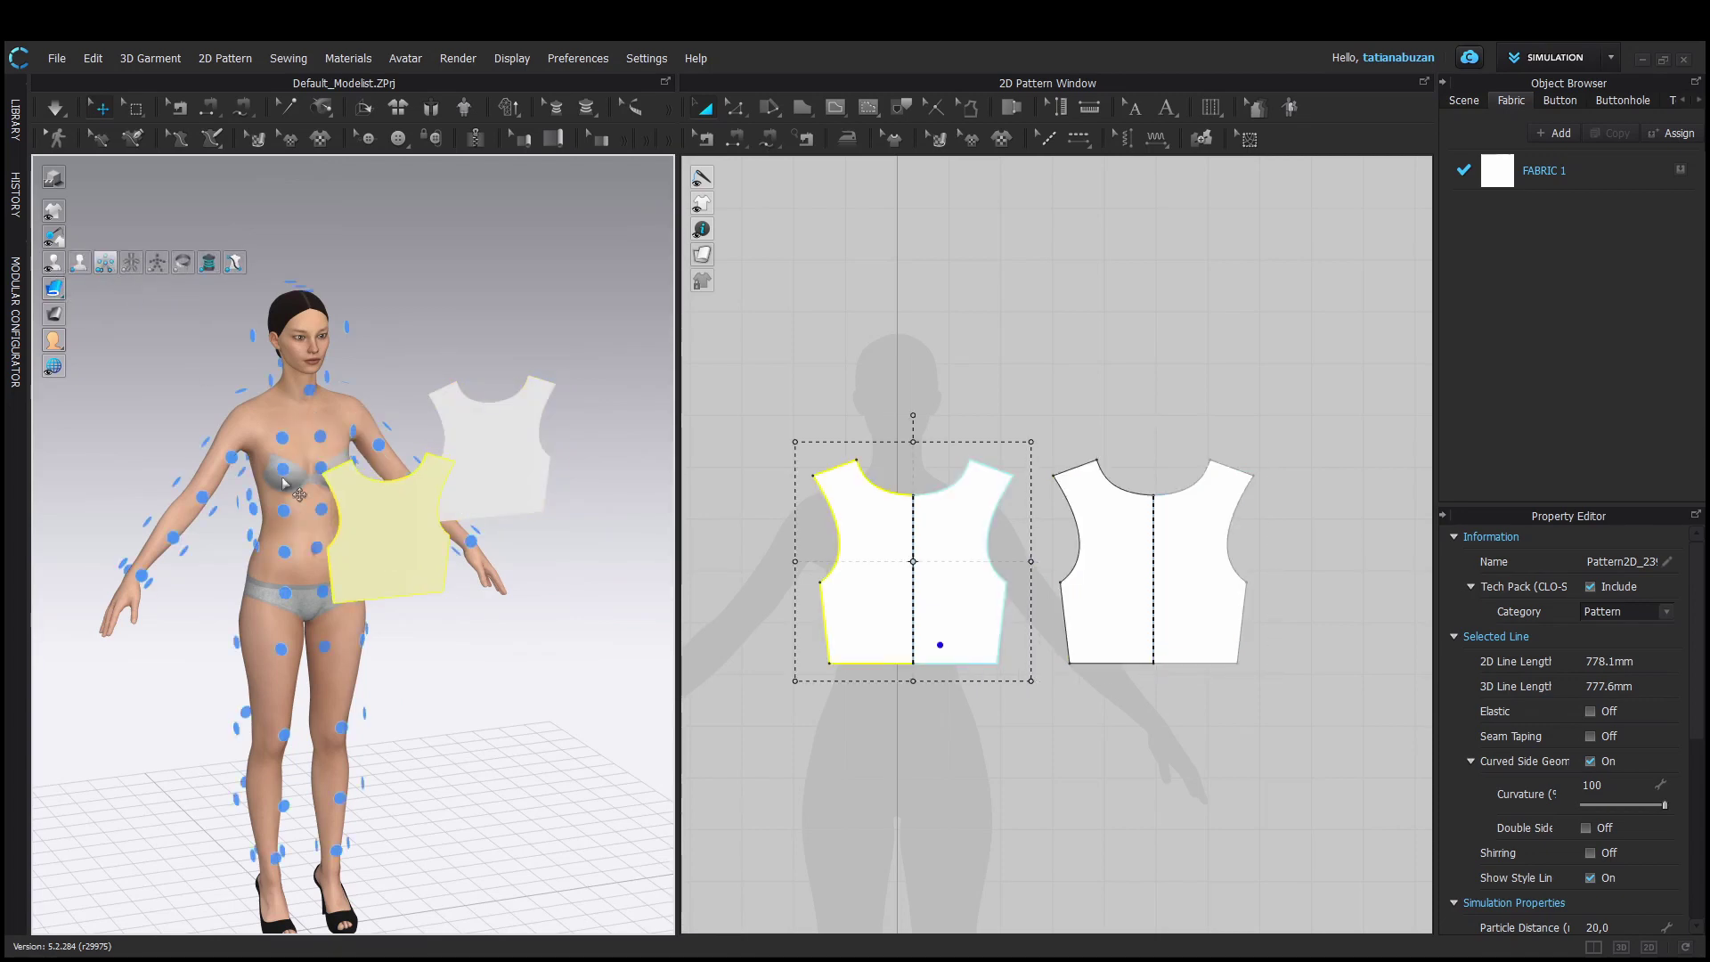
right_drag(283, 481, 337, 511)
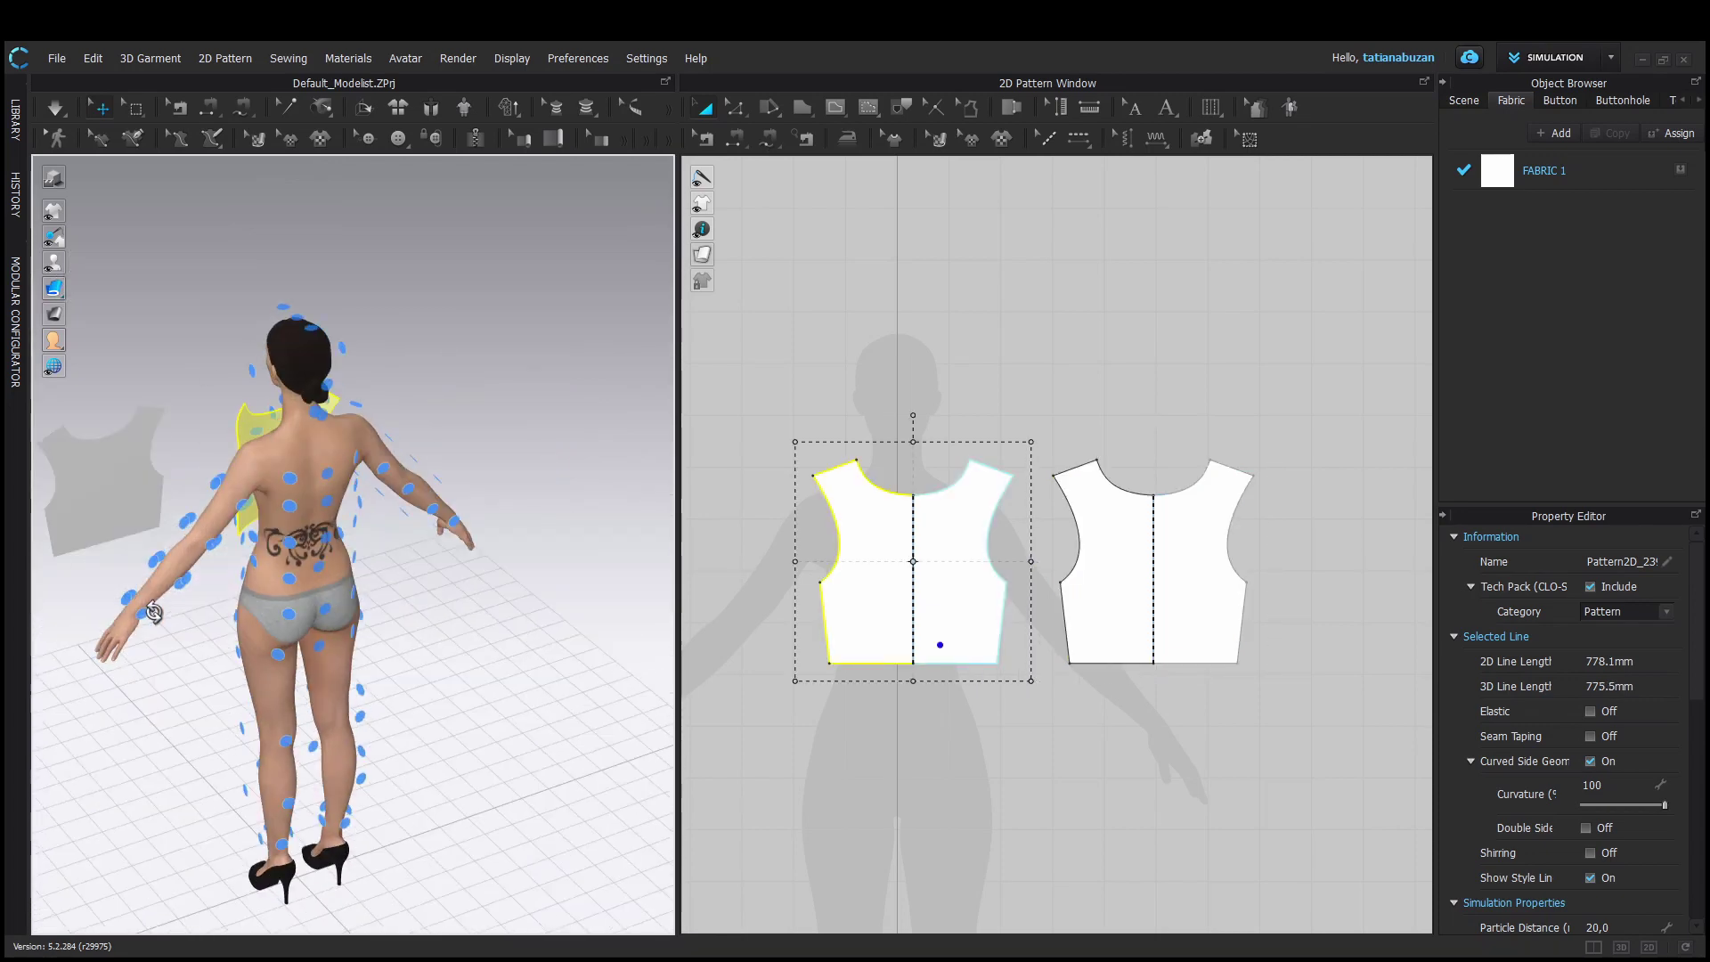
Place the copied bodice at the centre-back arrangement point of the avatar
click(111, 499)
click(327, 500)
right_drag(330, 655, 176, 261)
scroll(786, 484, down, 2)
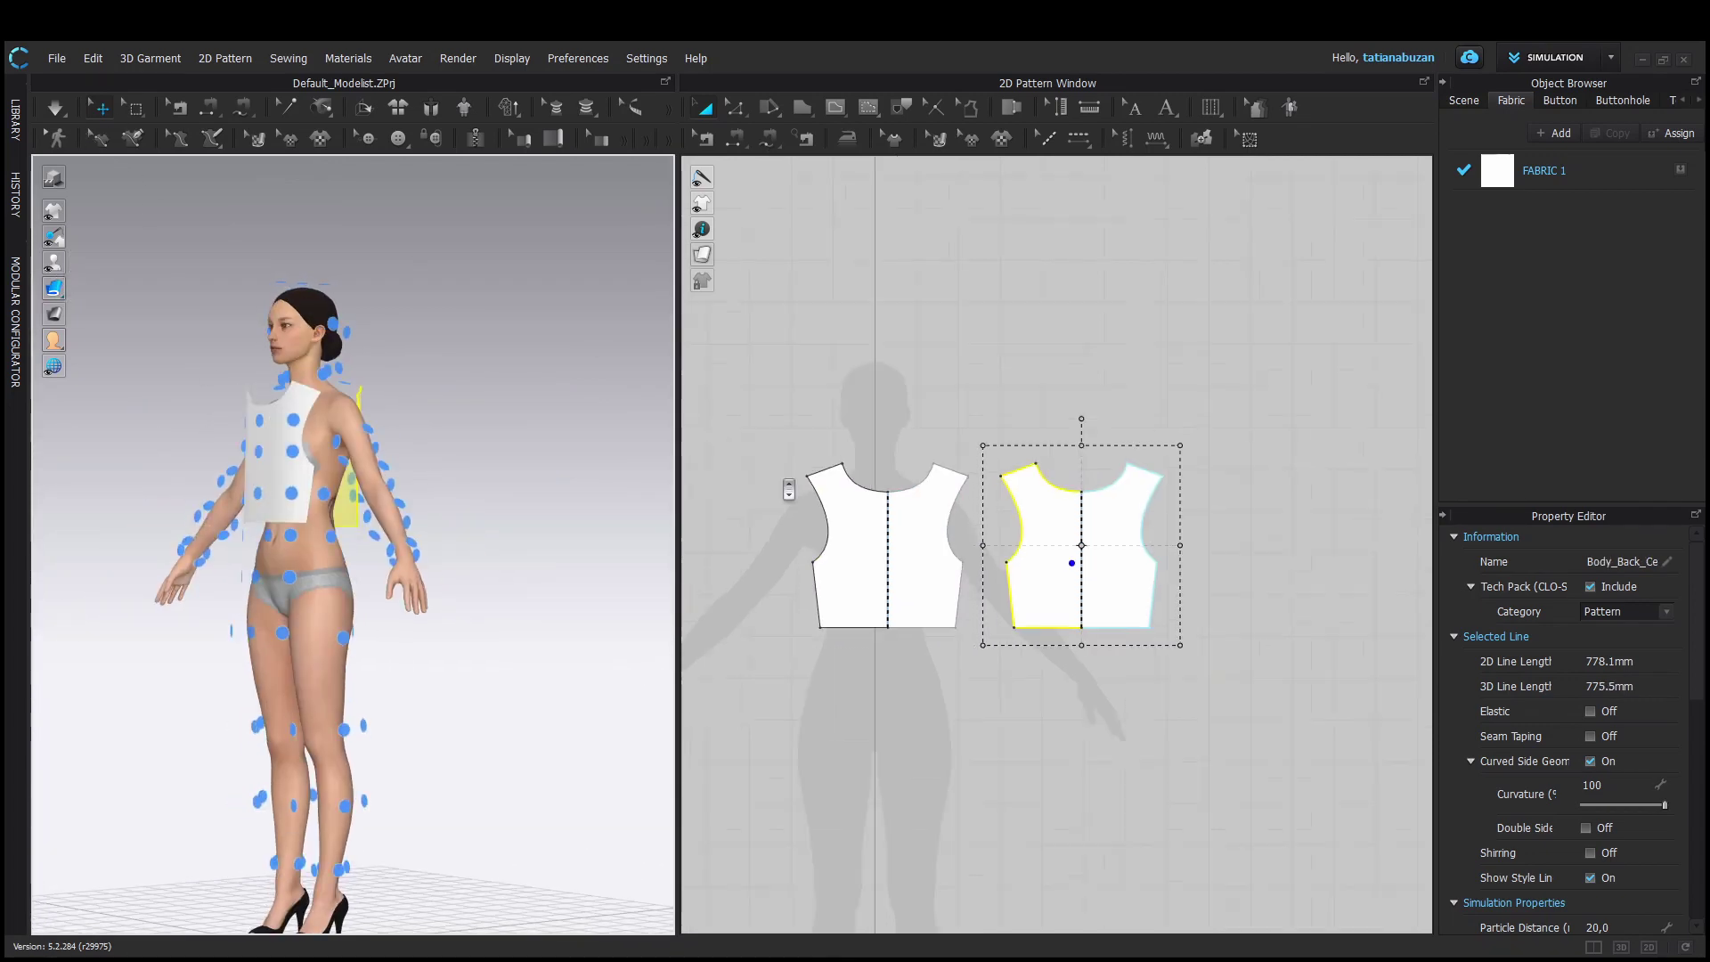
Sew the front and back bodice pieces together at the shoulders and side seams with Free Sewing
scroll(789, 489, up, 2)
middle_drag(879, 246, 855, 327)
click(769, 139)
click(796, 527)
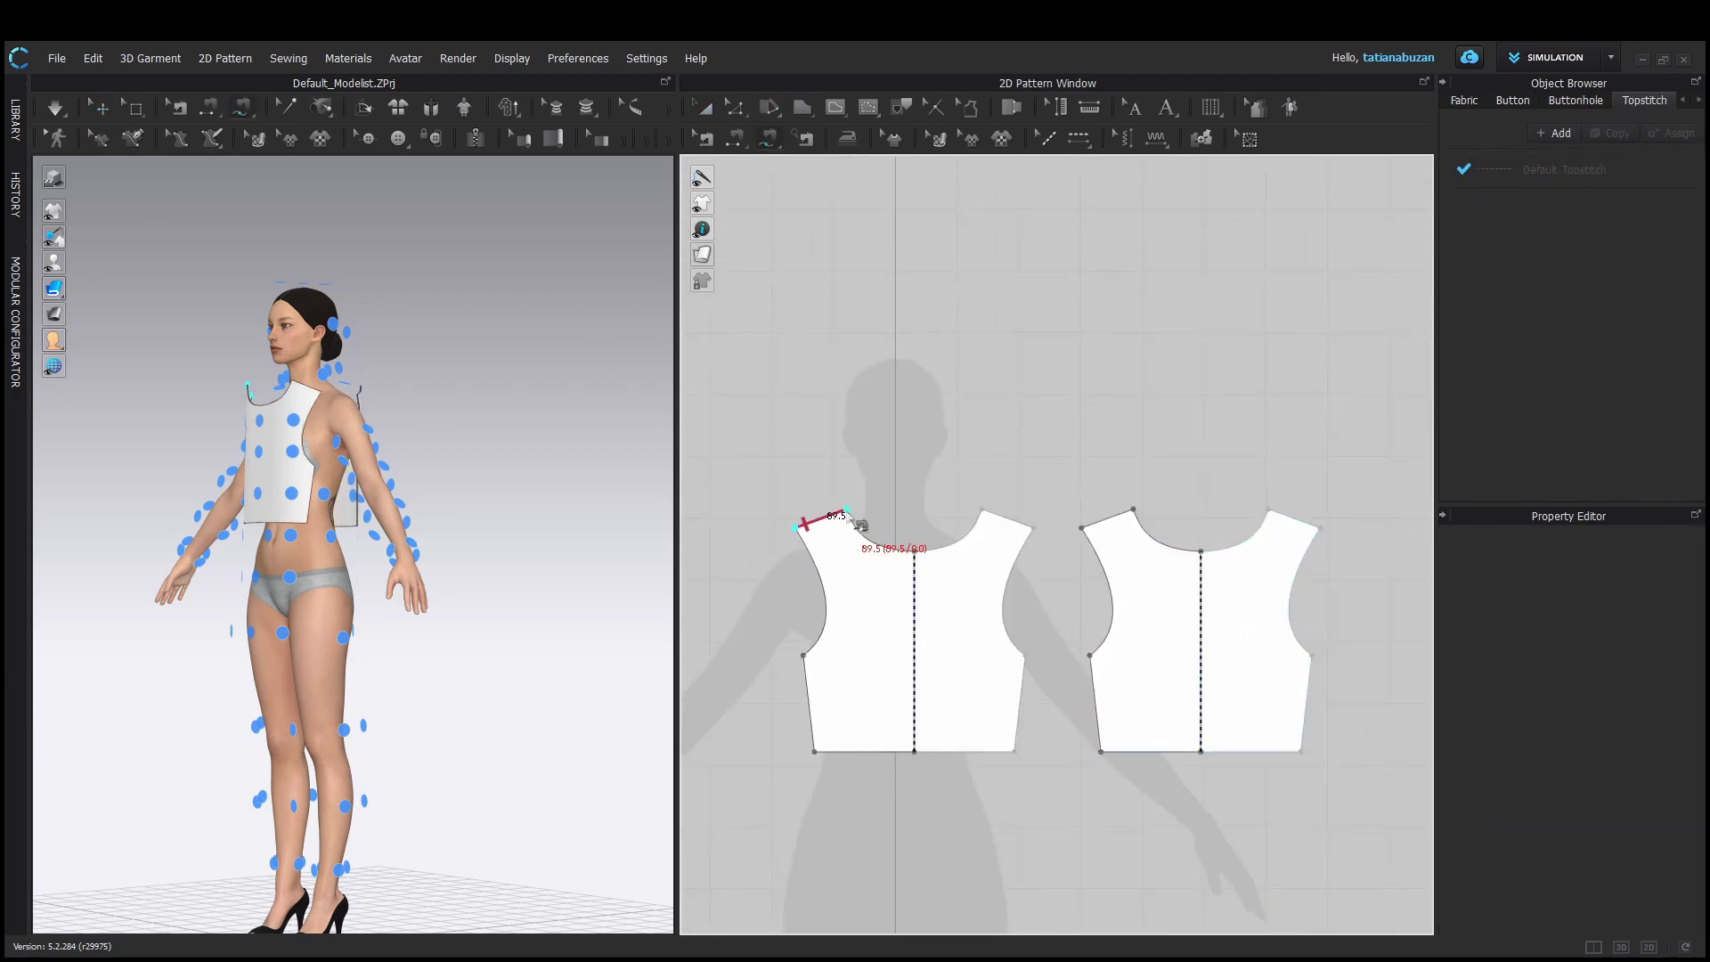
click(1292, 521)
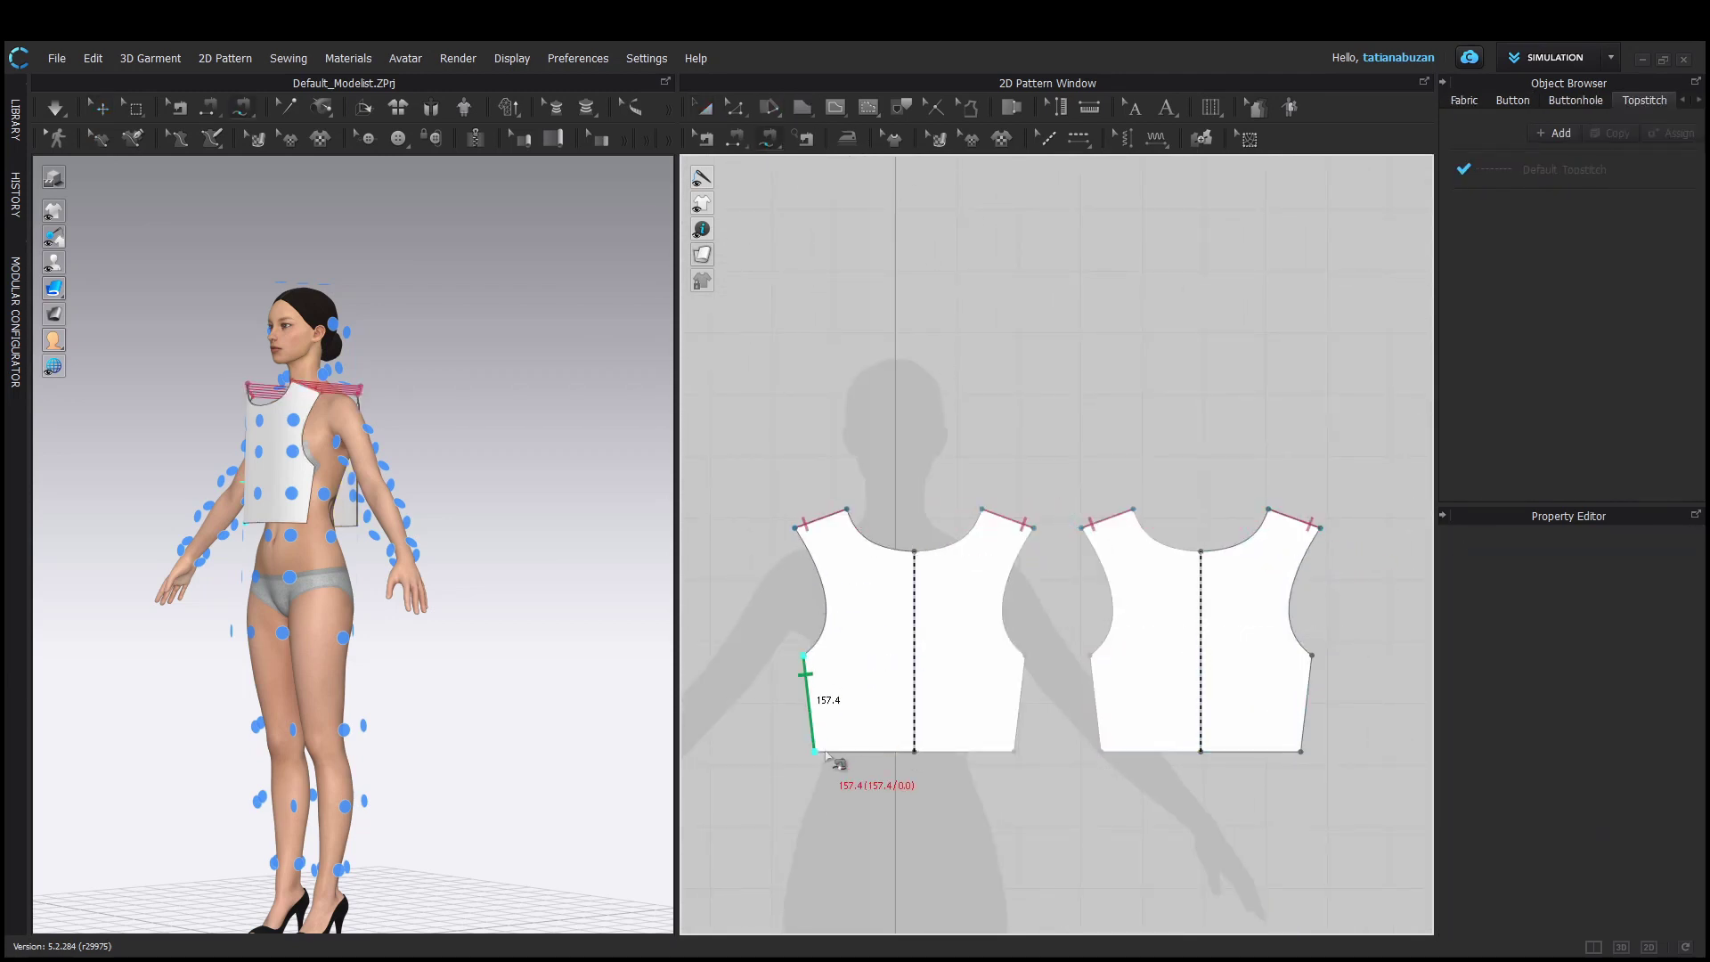
click(1305, 755)
Simulate the sewn top so it drapes on the avatar, and check it from the front
key(space)
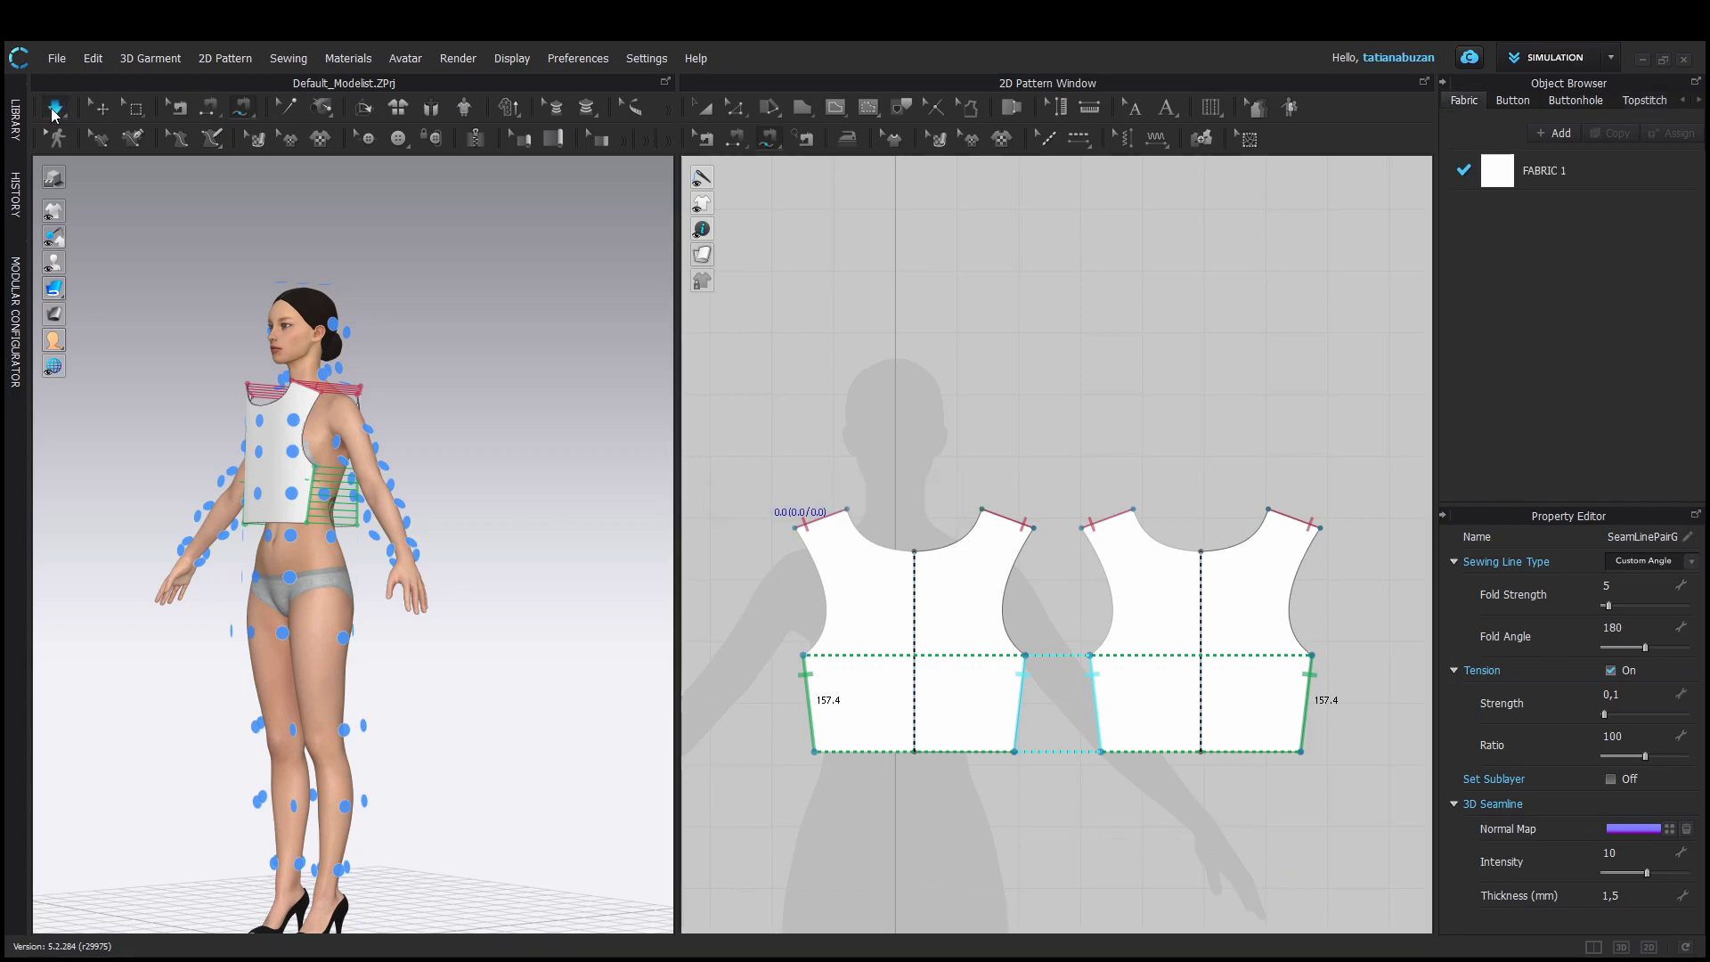
click(255, 520)
right_drag(256, 521, 499, 545)
scroll(481, 535, up, 2)
Add the Cotton_50s_Poplin fabric from the library and assign it to the front and back bodice pieces
click(17, 127)
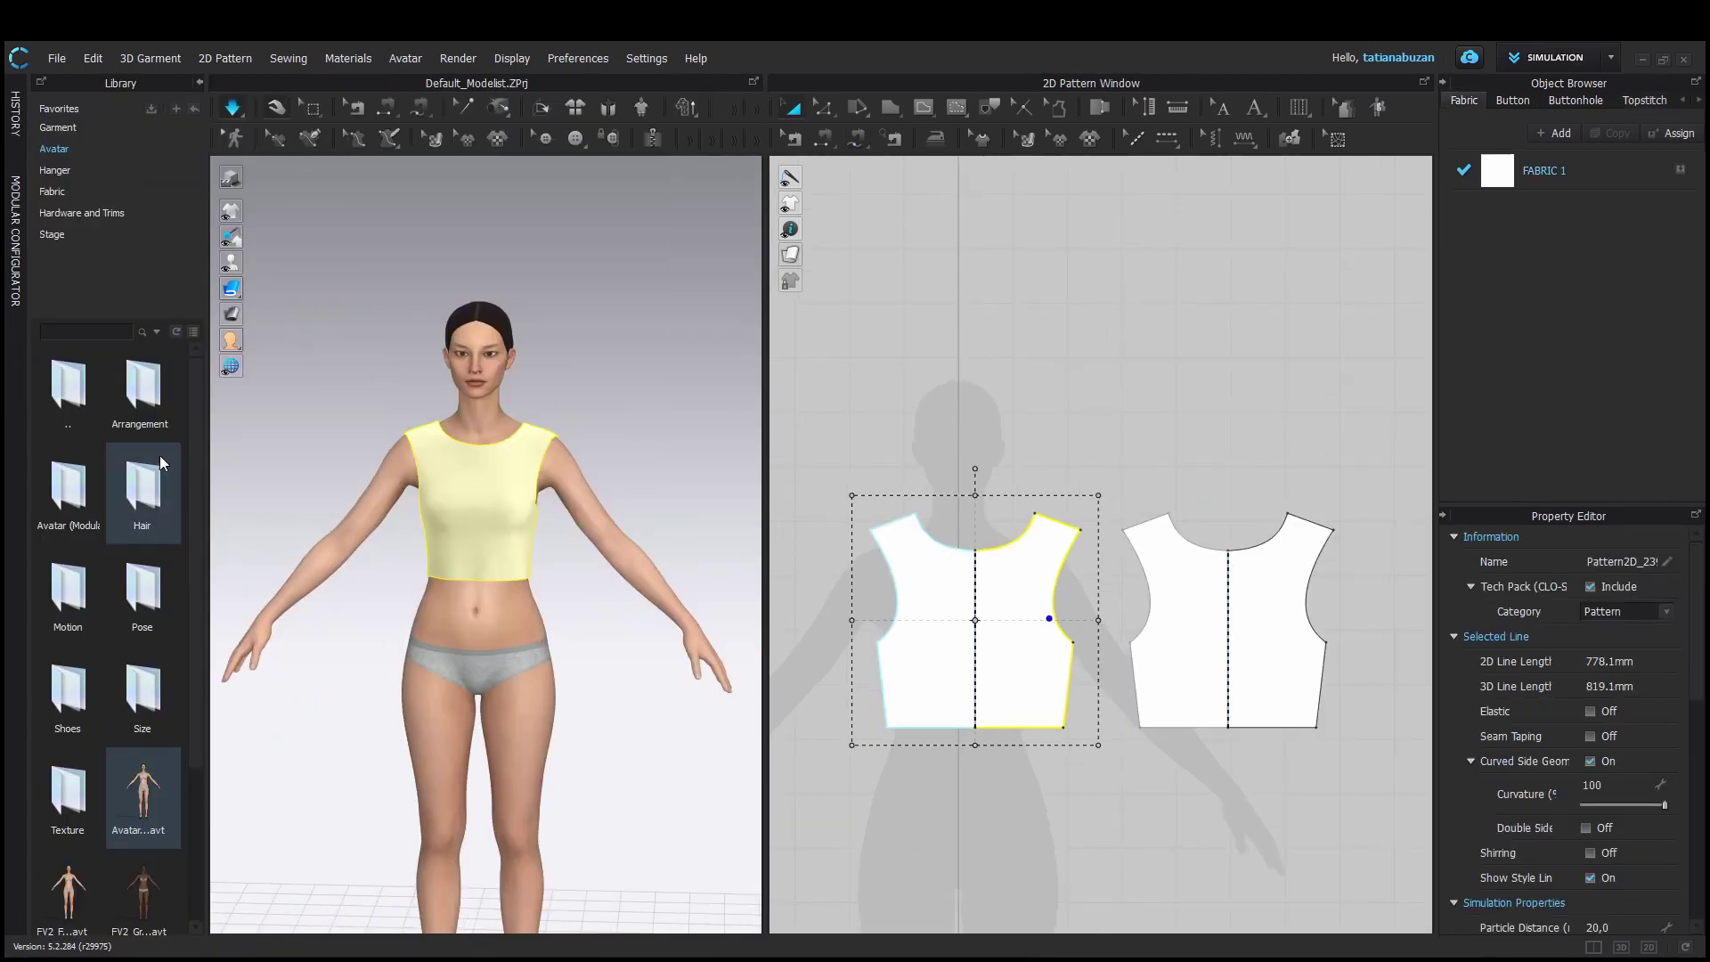
click(53, 194)
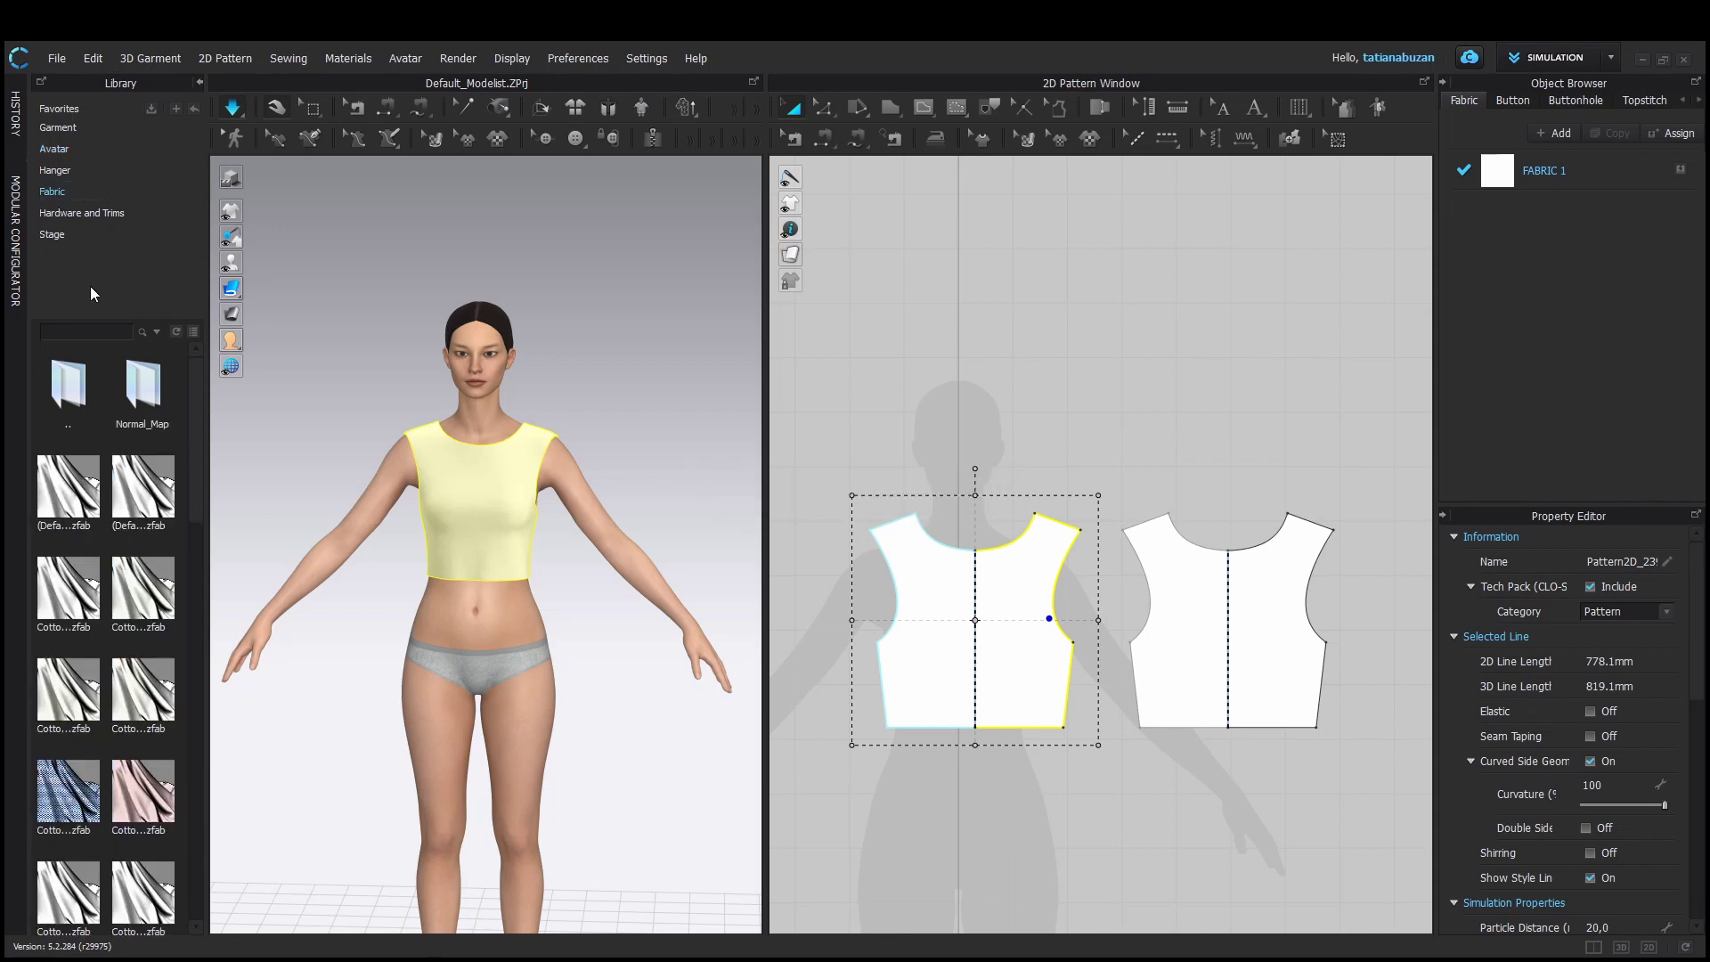
drag(68, 704, 1543, 335)
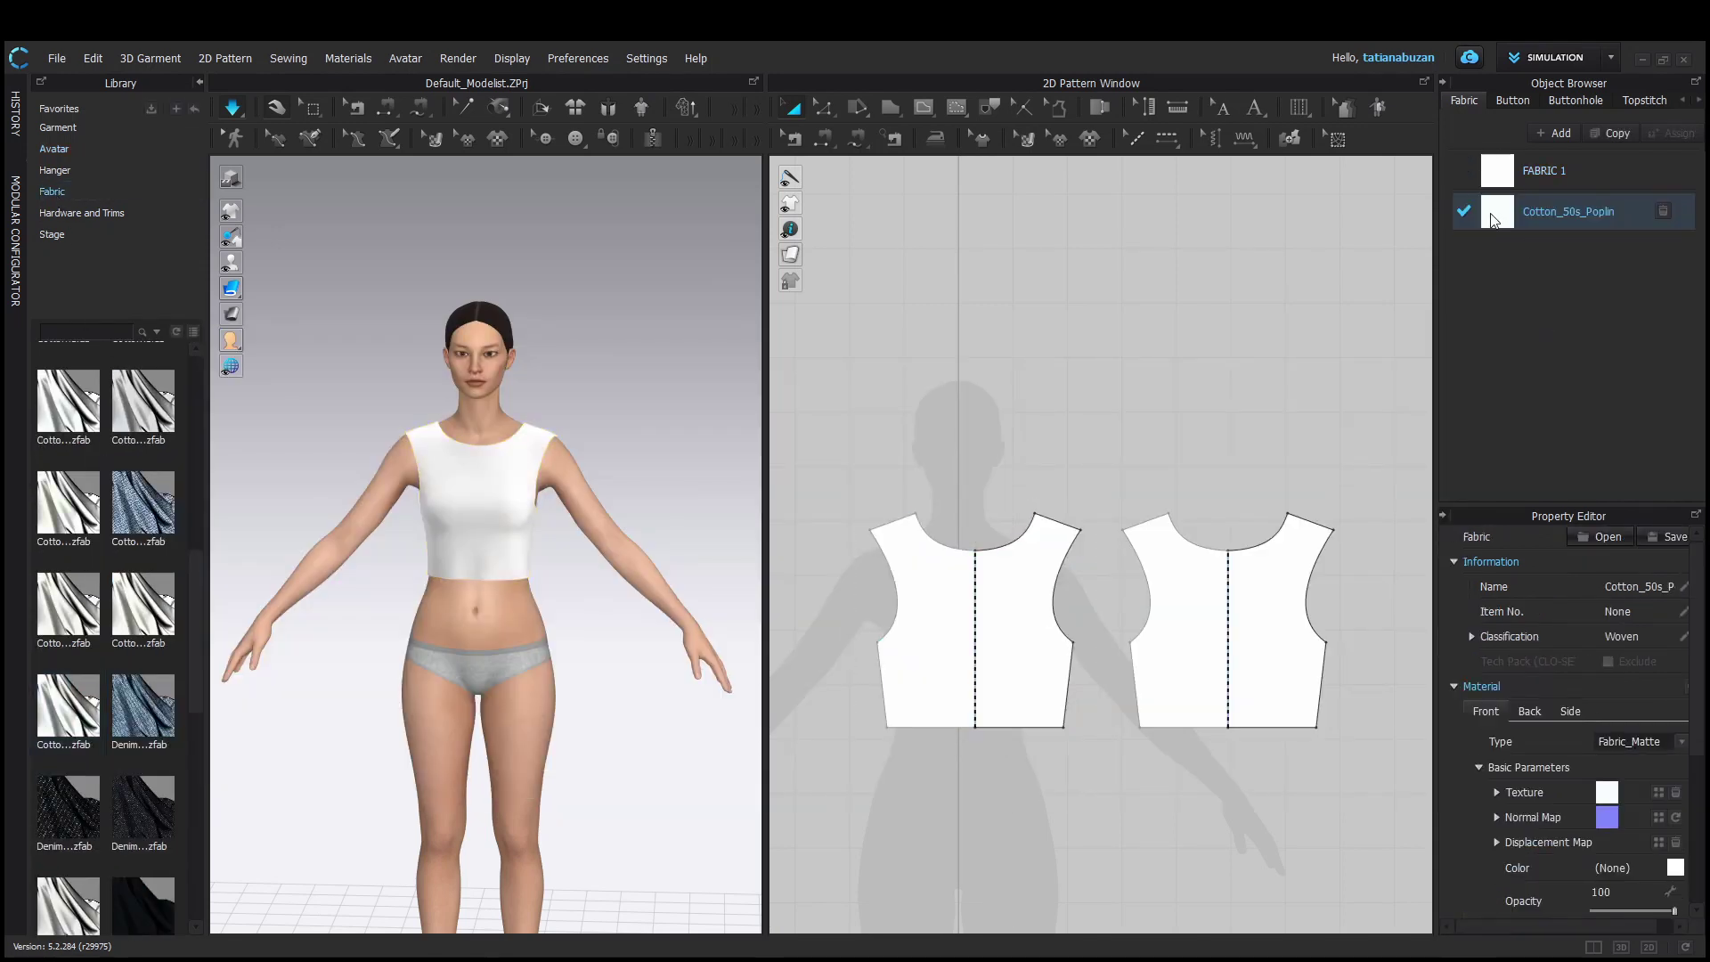
click(951, 604)
click(1218, 584)
Tug the simulated top at its side and hem and check its fit from the side and front
right_drag(535, 583, 398, 588)
drag(539, 575, 542, 590)
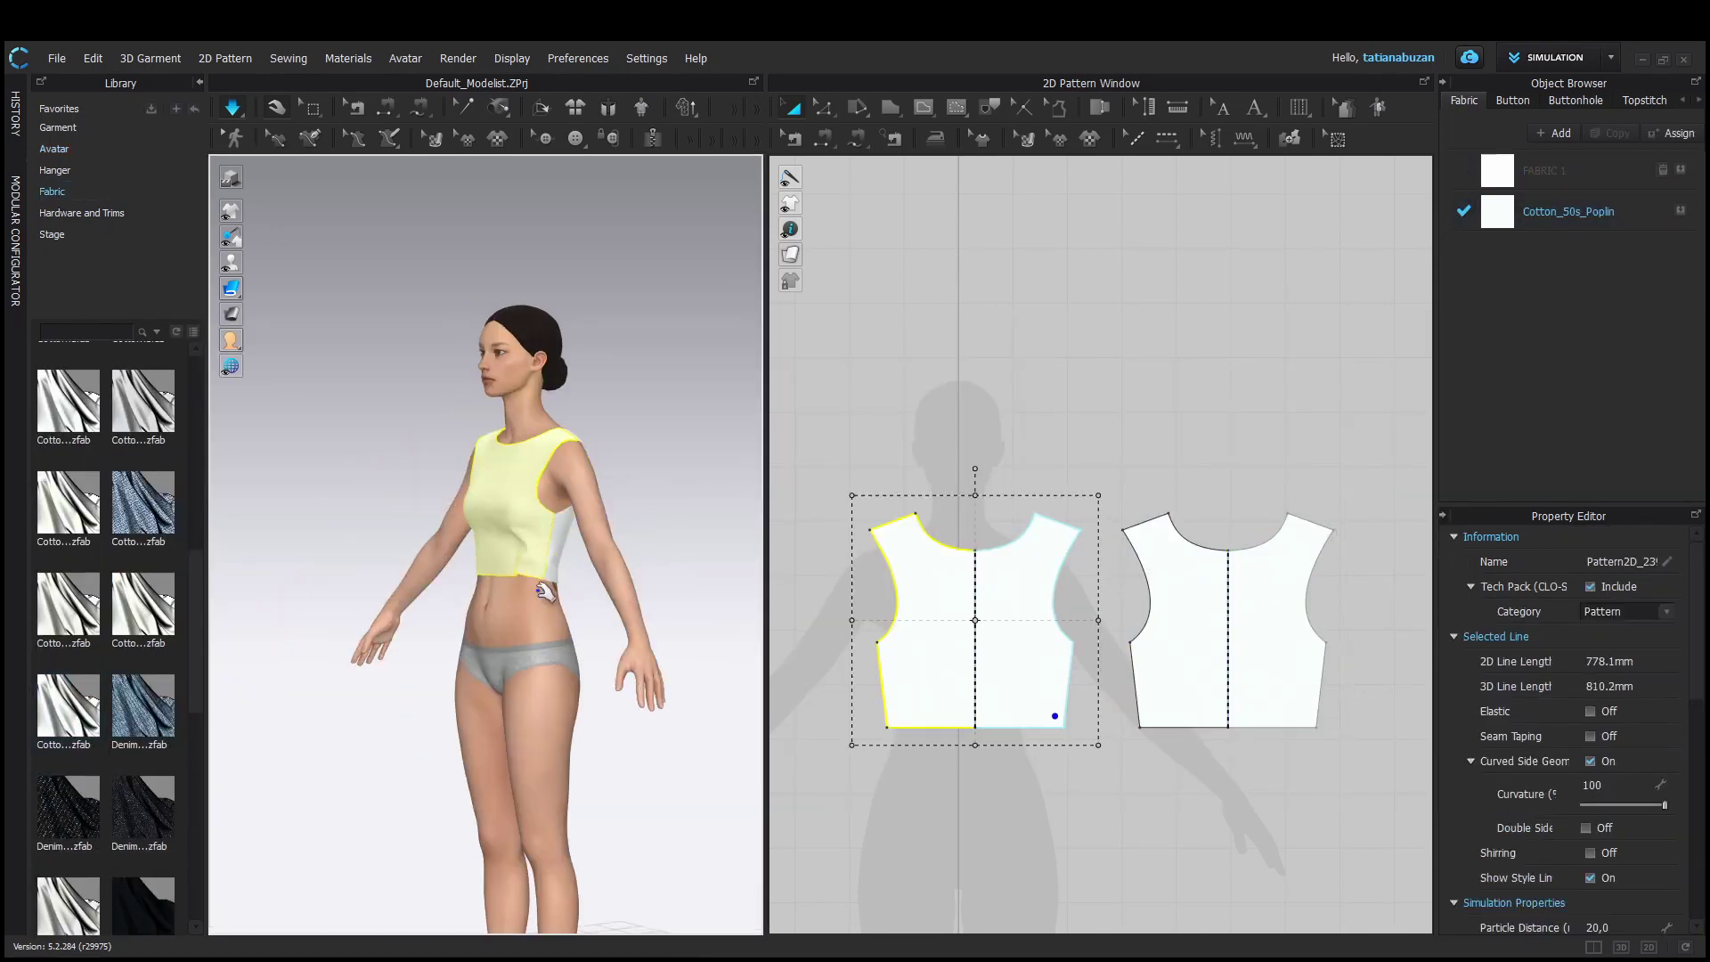
right_drag(542, 590, 445, 619)
scroll(575, 623, up, 5)
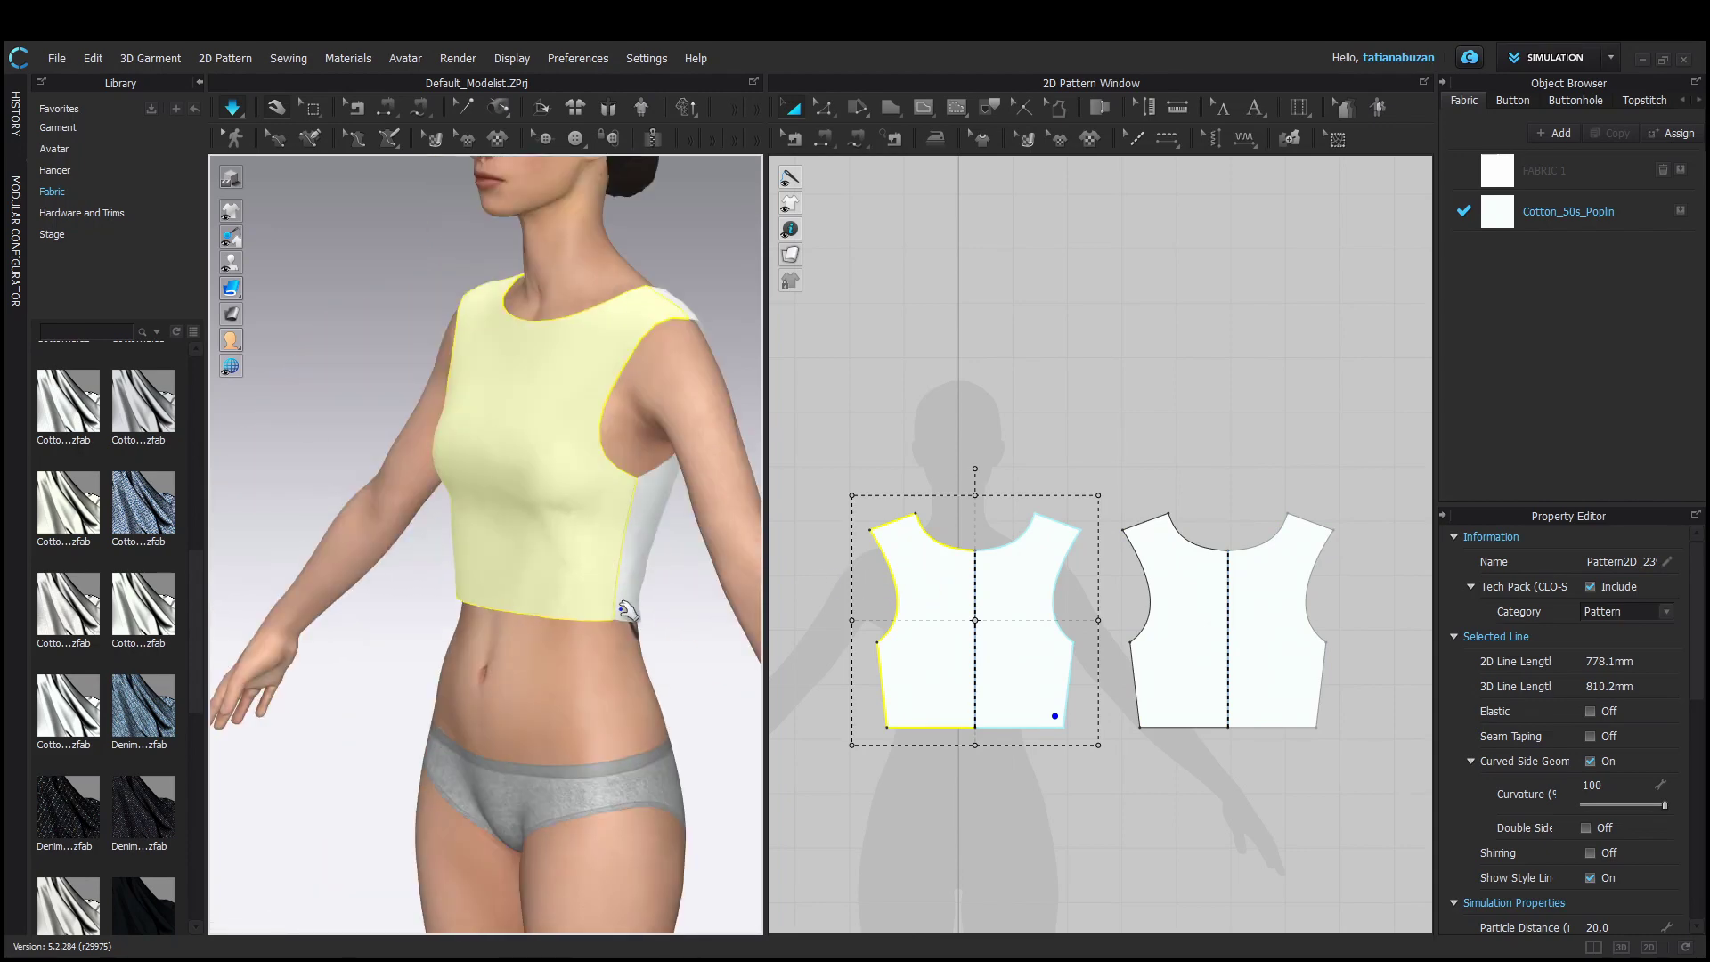
click(200, 83)
drag(528, 470, 546, 479)
right_drag(546, 485, 649, 505)
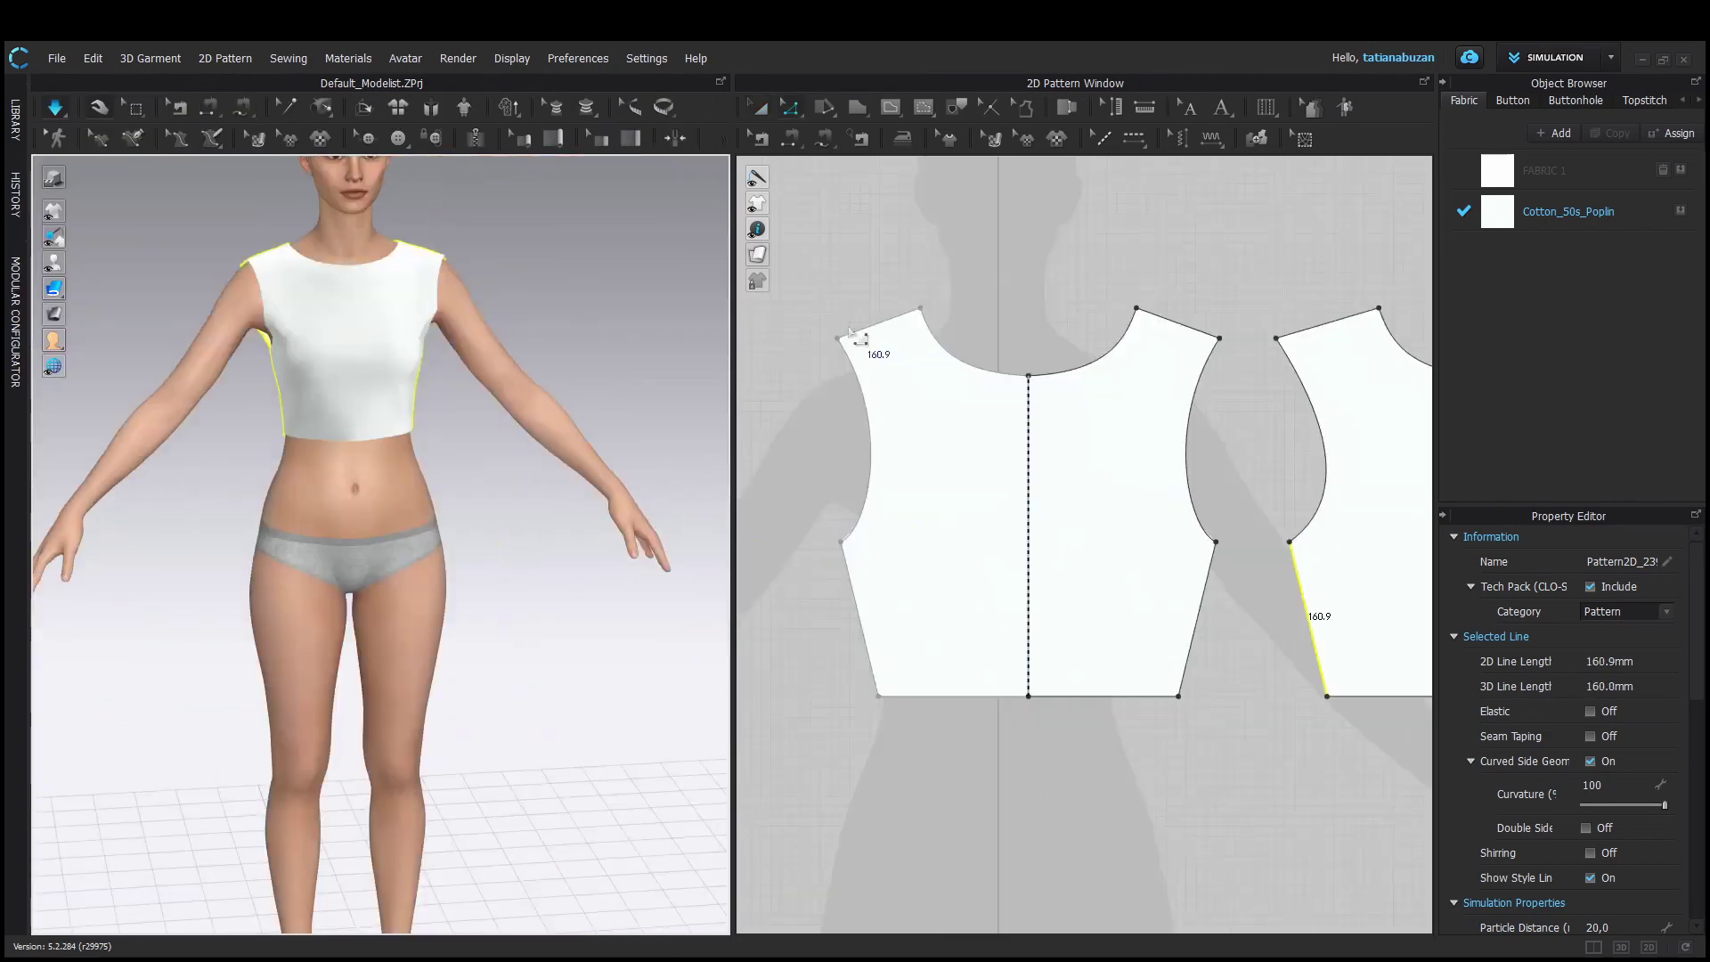
Nudge the outer shoulder points inward, giving shoulder lengths of about 71.1 mm on the front and 89.5 mm on the back
click(840, 338)
key(Right)
key(Right)
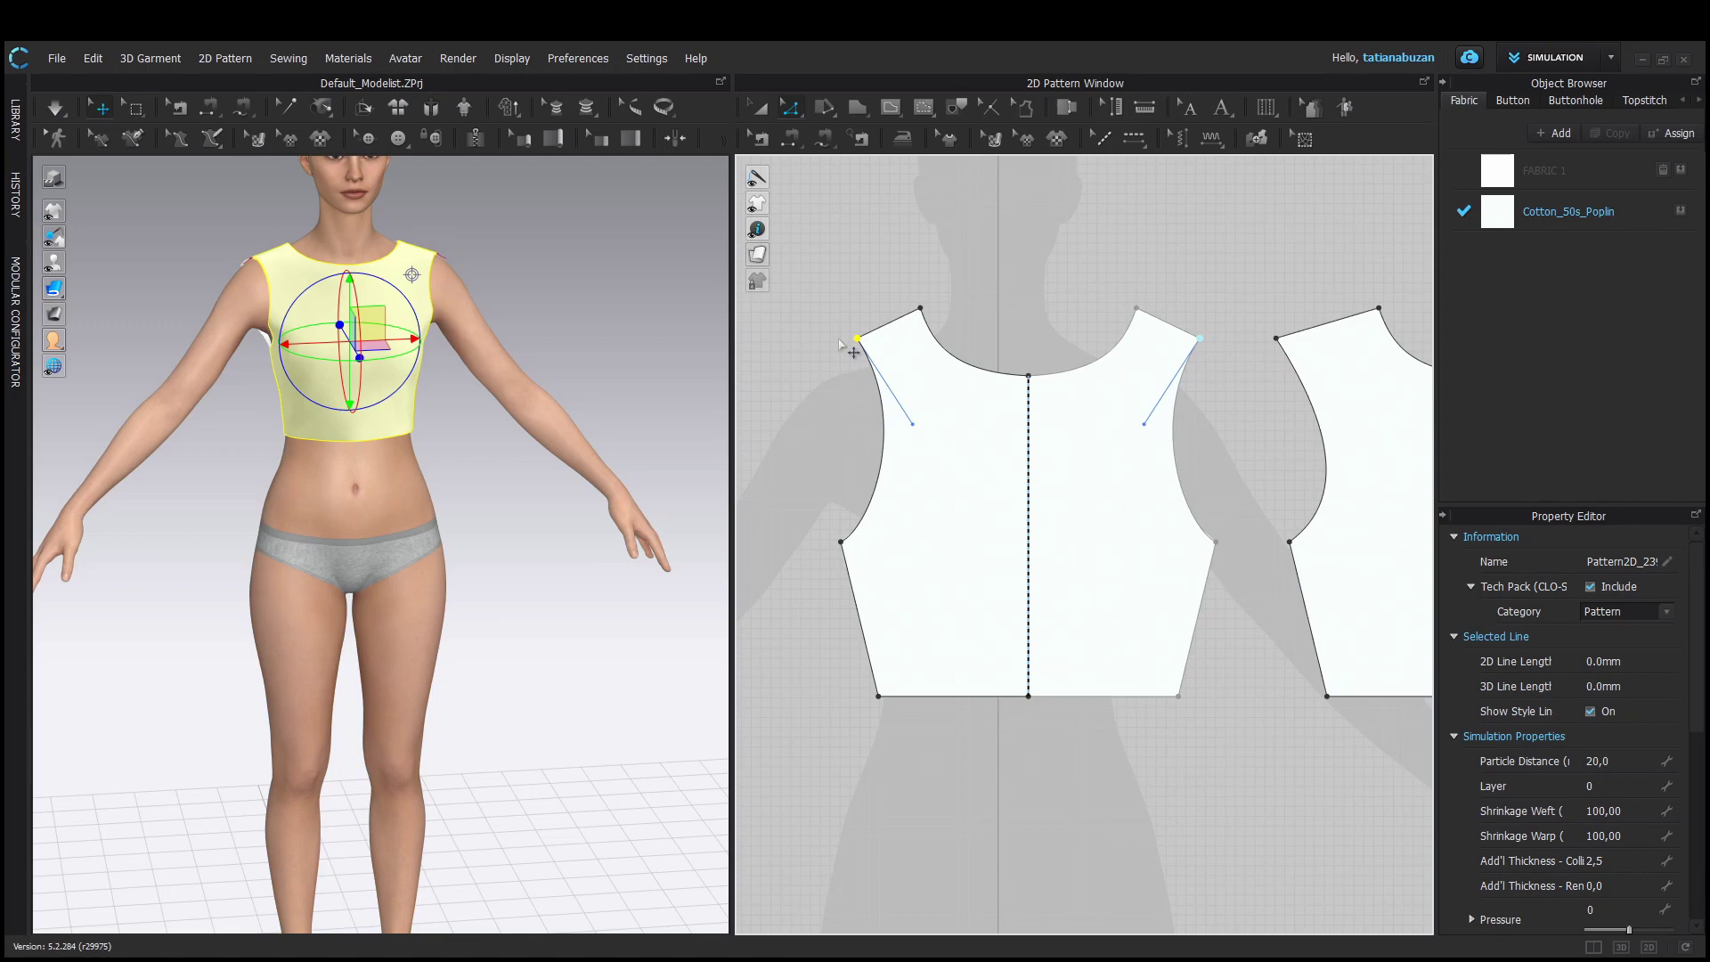
click(1276, 339)
key(Right)
key(Right)
Simulate the top with the narrowed shoulders and check its fit from the side and front
click(55, 108)
right_drag(218, 397, 80, 458)
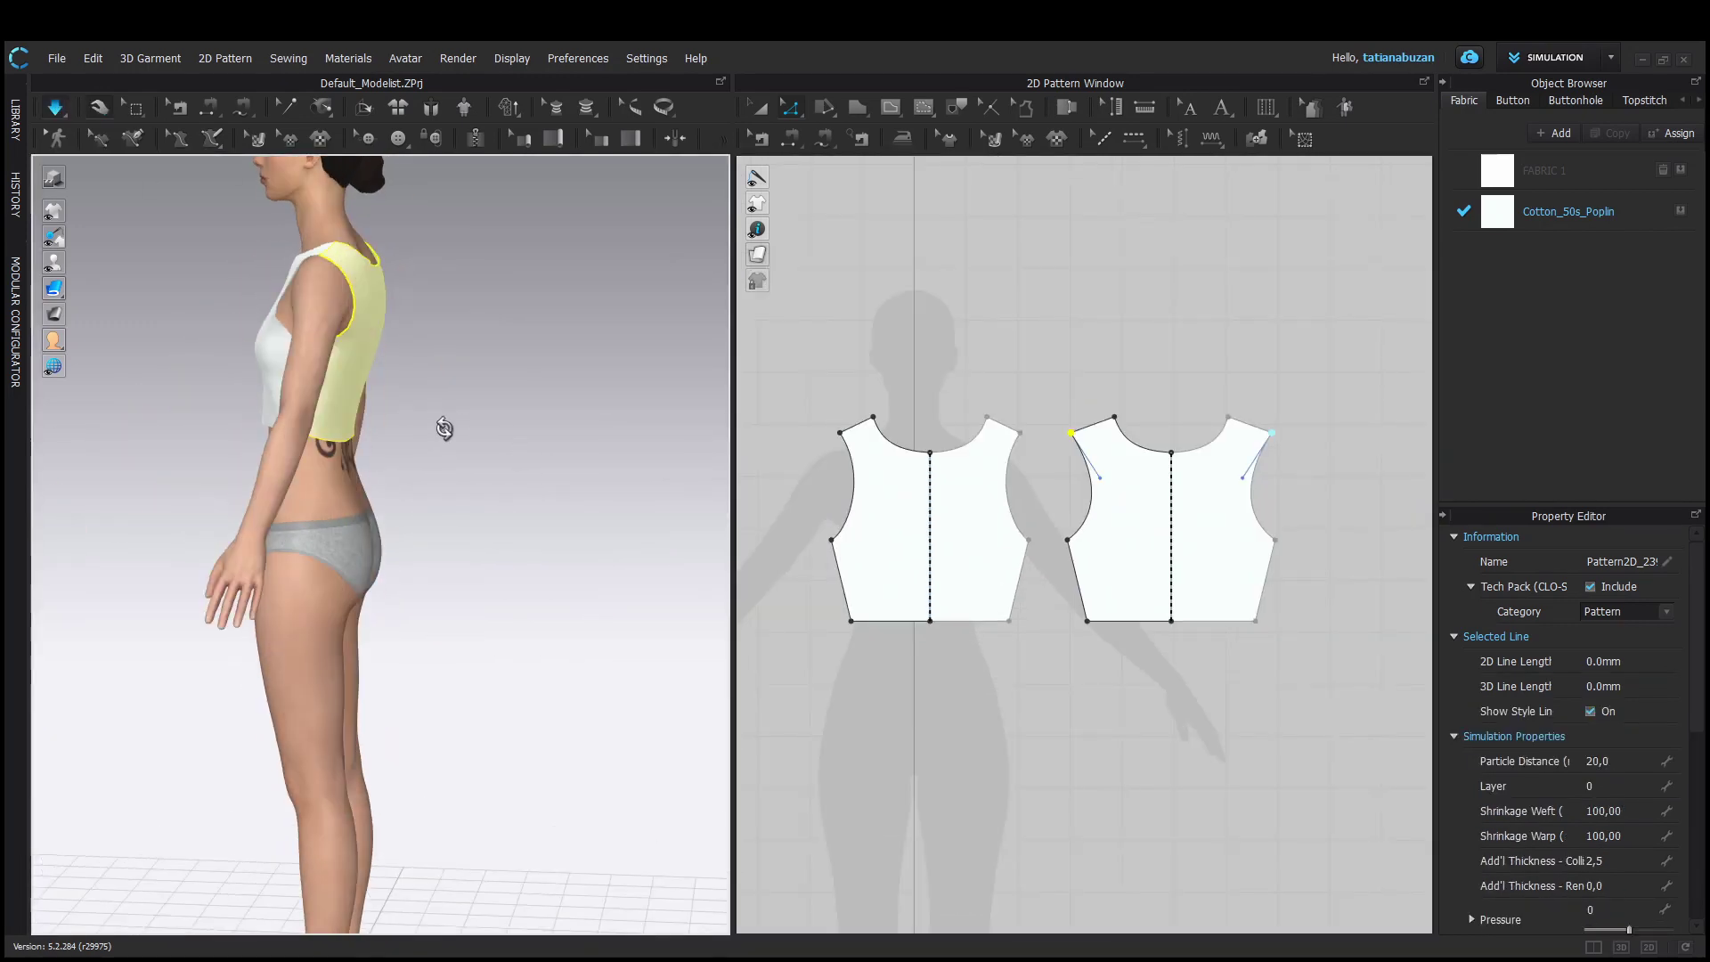
click(348, 424)
right_drag(637, 392, 389, 404)
click(389, 405)
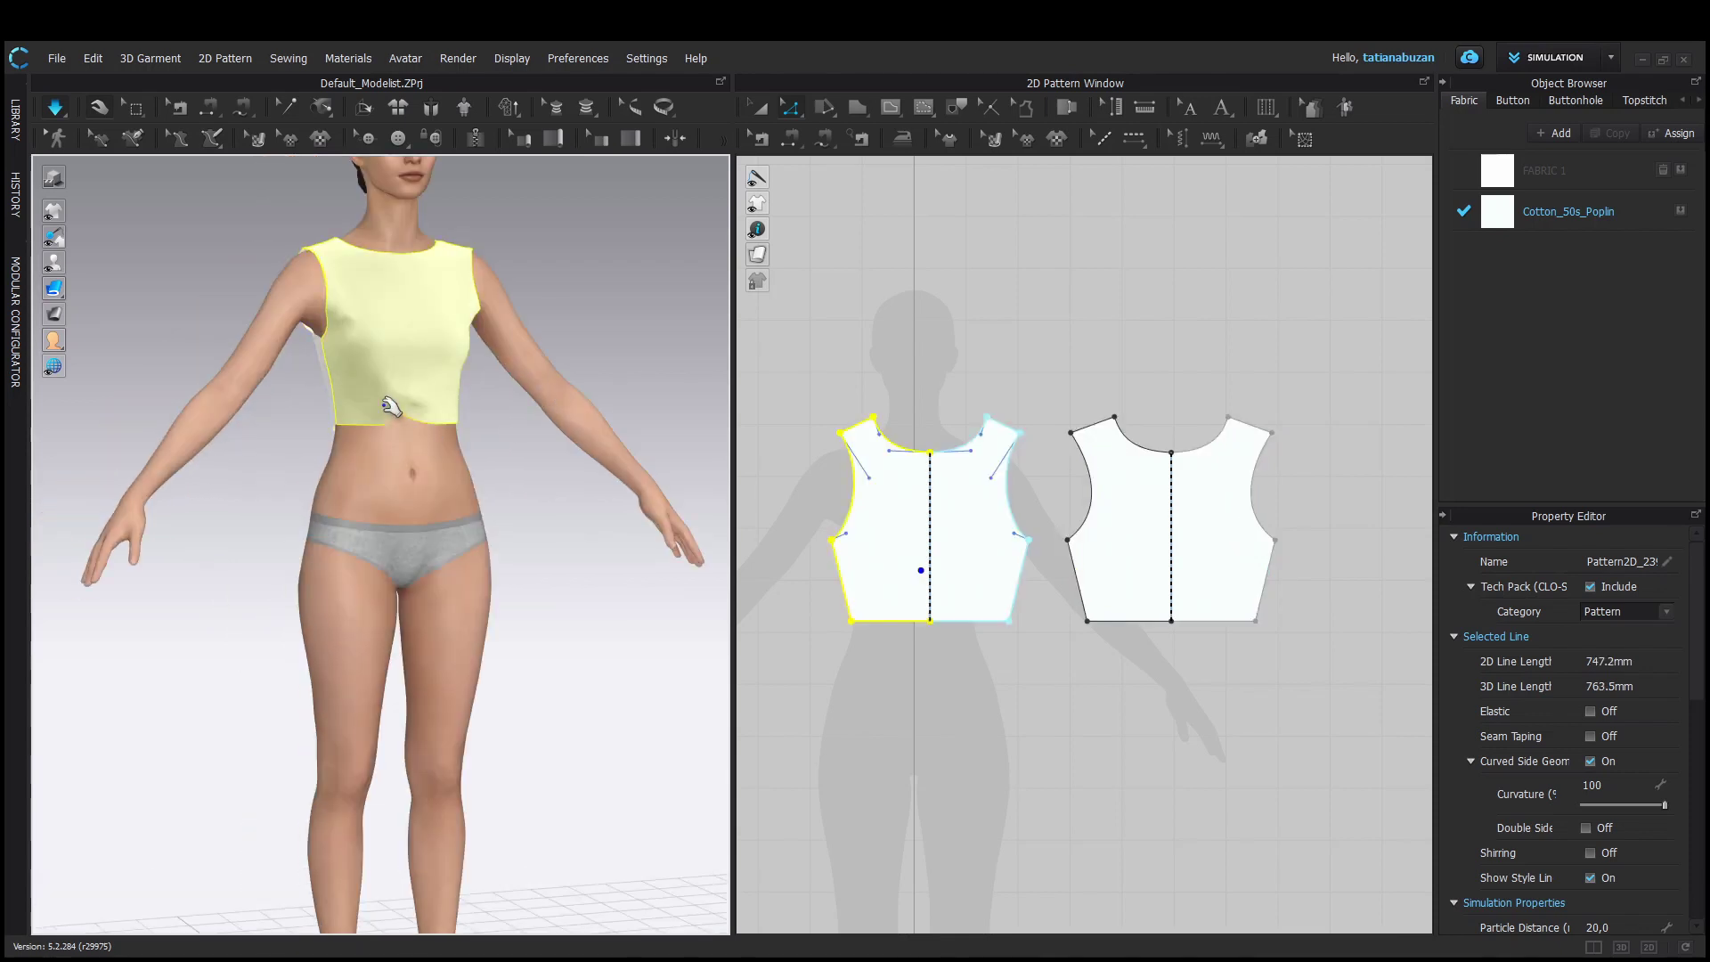
Add three points on the front's lower armhole and pull the middle one inward into a dart with legs about 84.6 and 79.2 mm
scroll(846, 624, up, 5)
click(817, 350)
scroll(817, 350, up, 3)
middle_drag(833, 400, 854, 350)
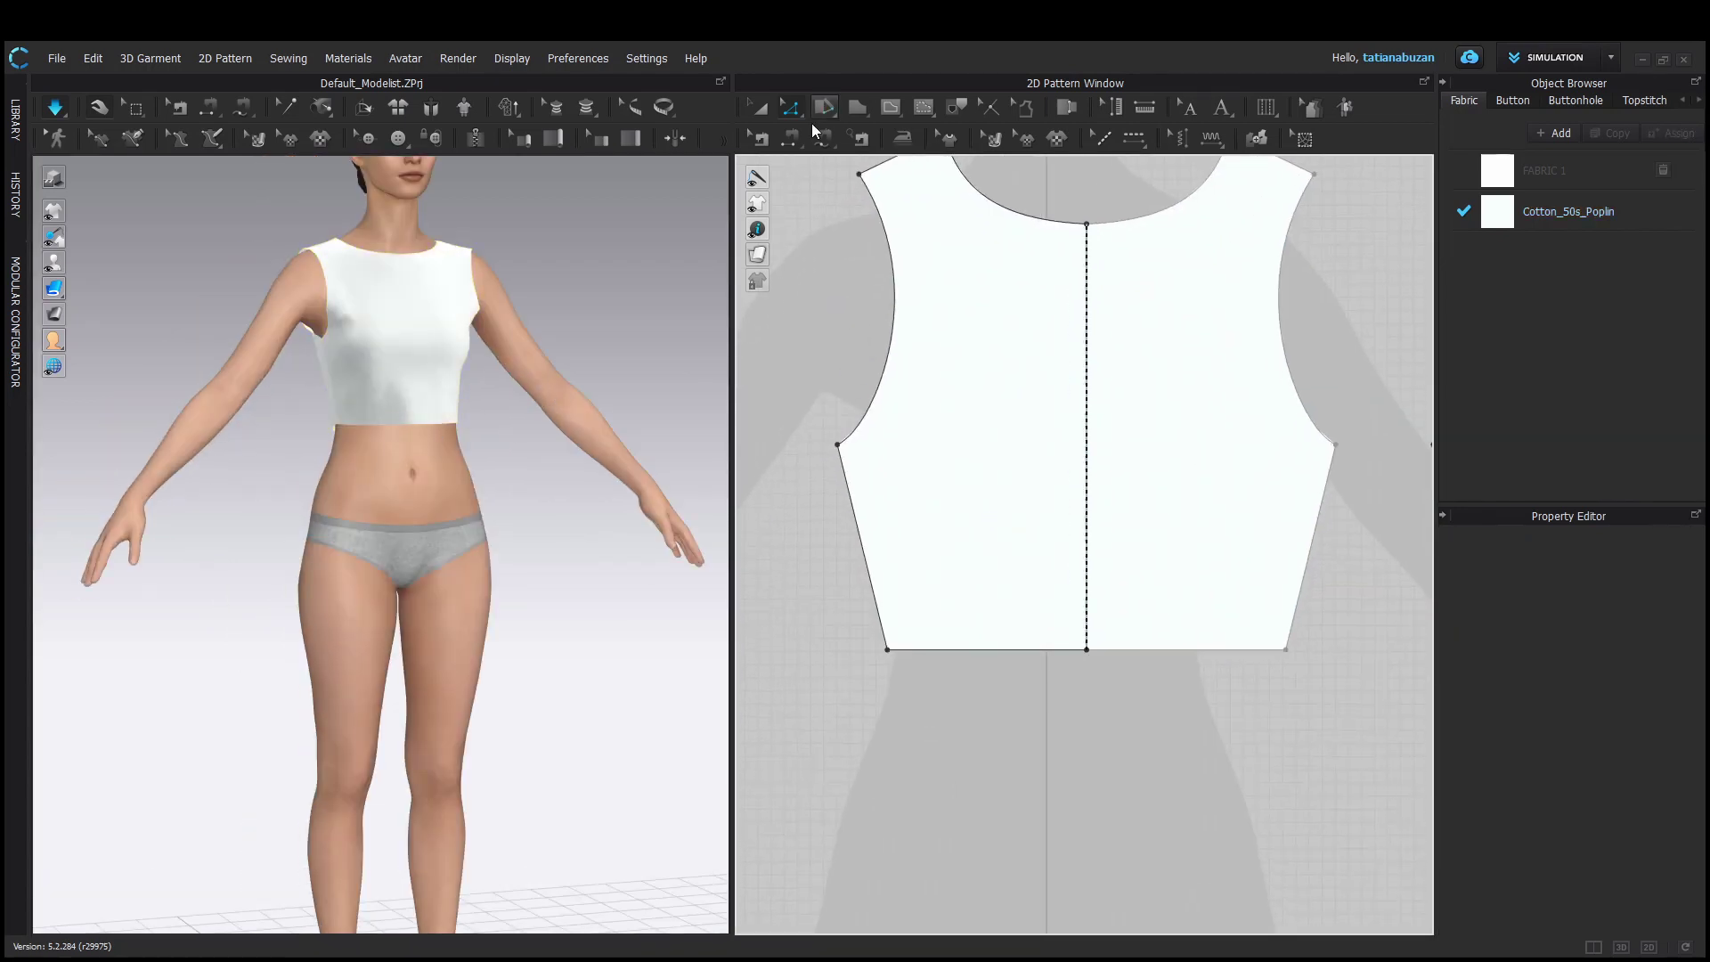
click(791, 107)
click(868, 260)
click(878, 423)
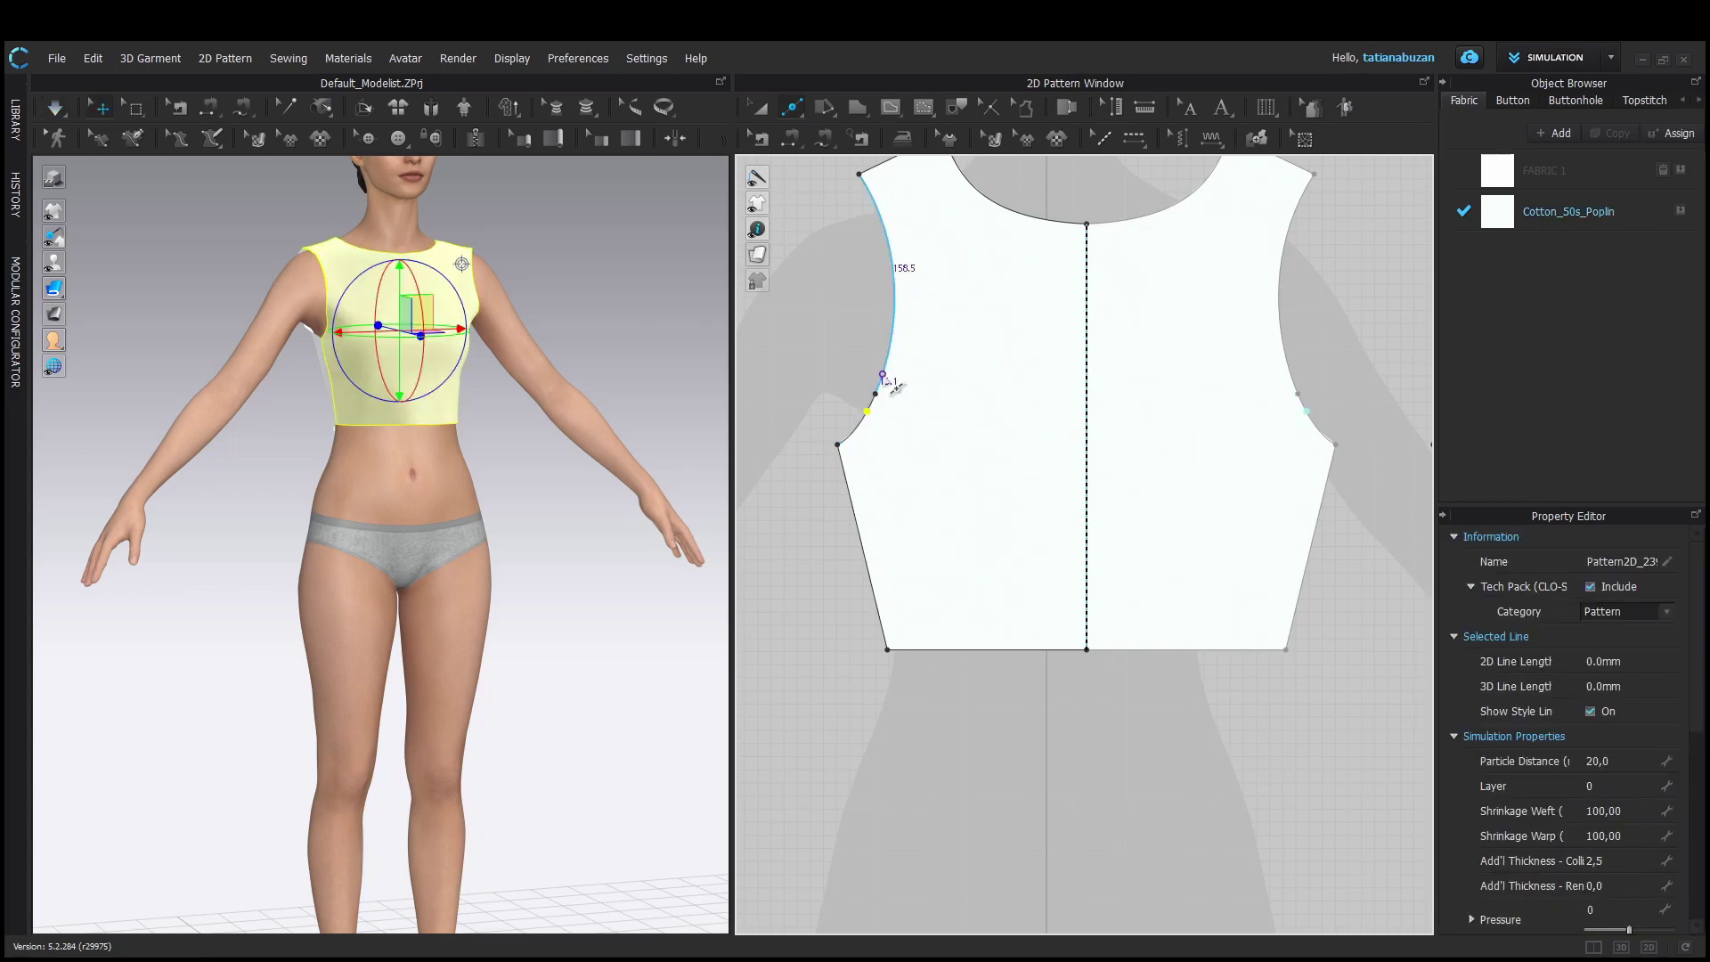
click(883, 375)
drag(876, 394, 963, 450)
click(916, 405)
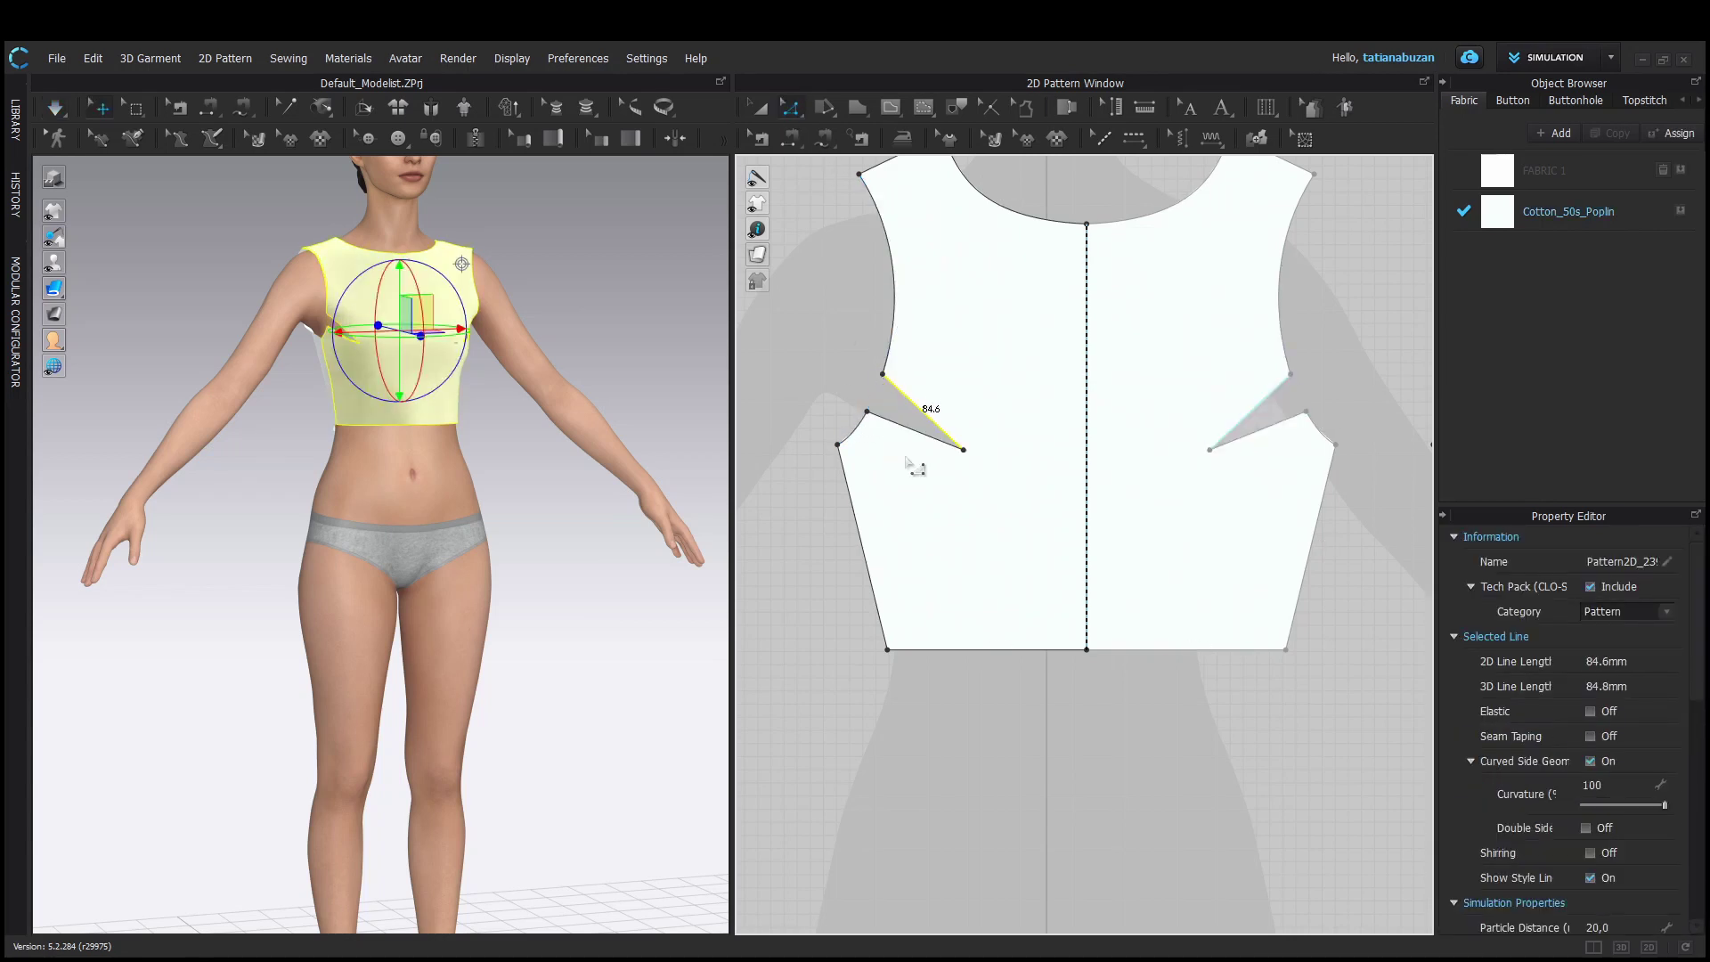
Sew the two legs of the front armhole dart together and simulate the top
click(790, 138)
click(901, 392)
click(902, 424)
click(57, 108)
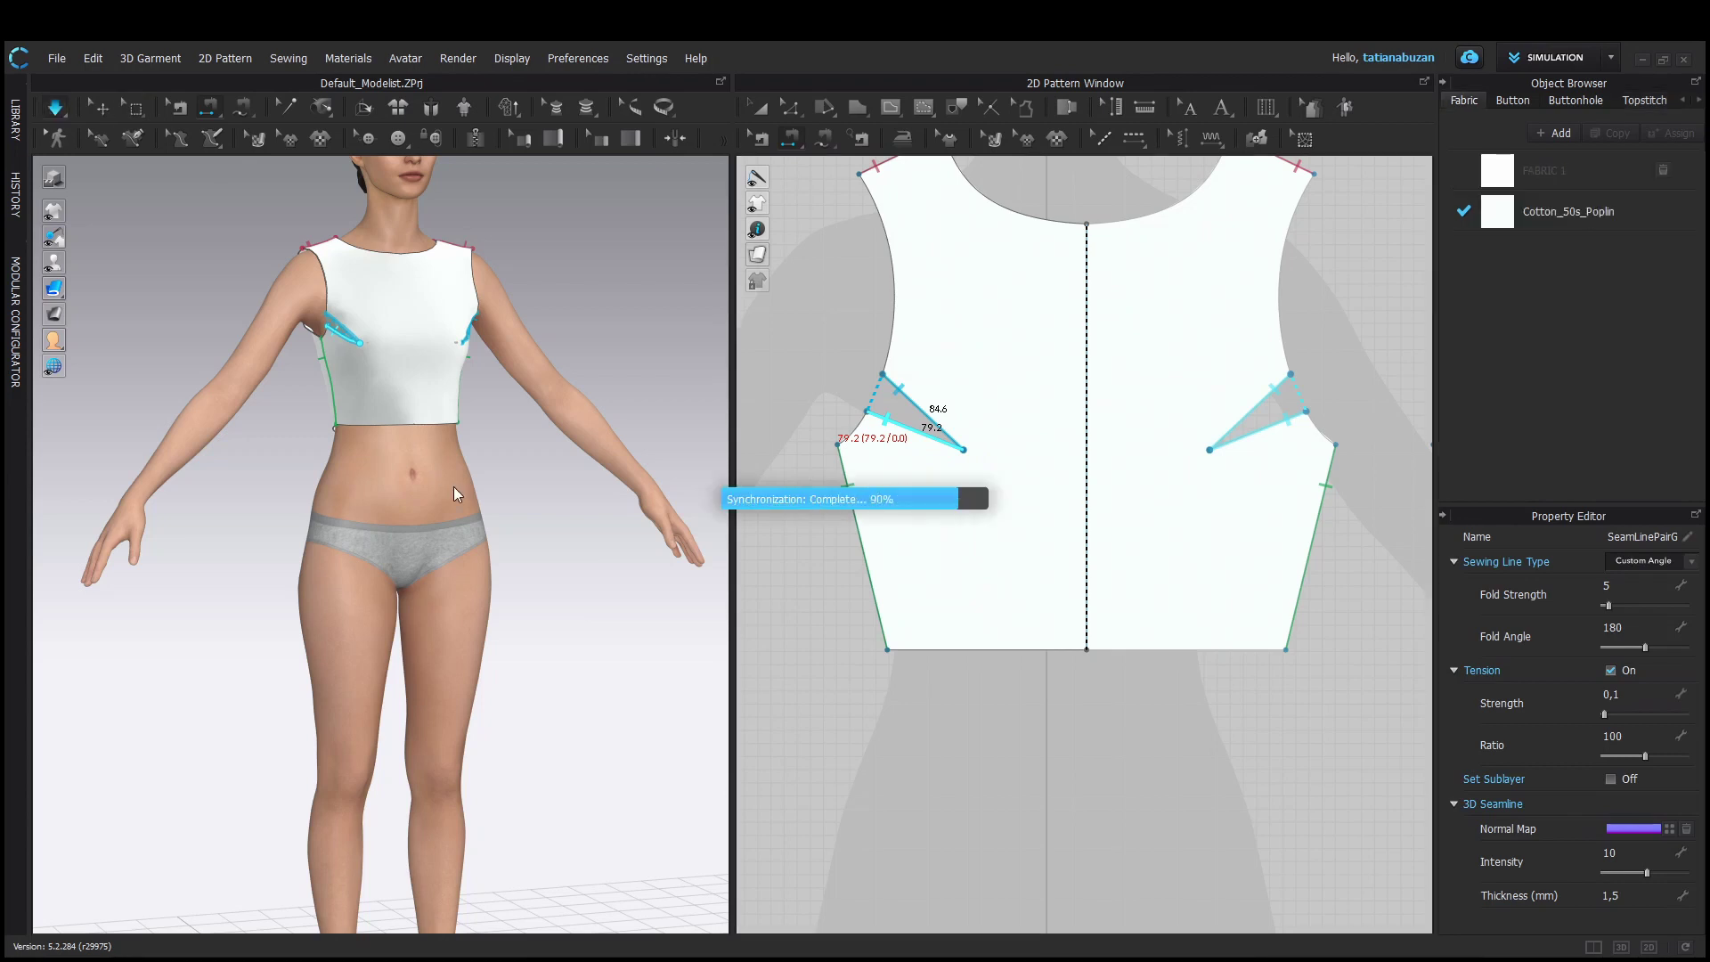
Deepen the back piece's armhole curve to about 254.7 mm
right_drag(455, 489, 377, 482)
scroll(410, 499, down, 2)
key(8)
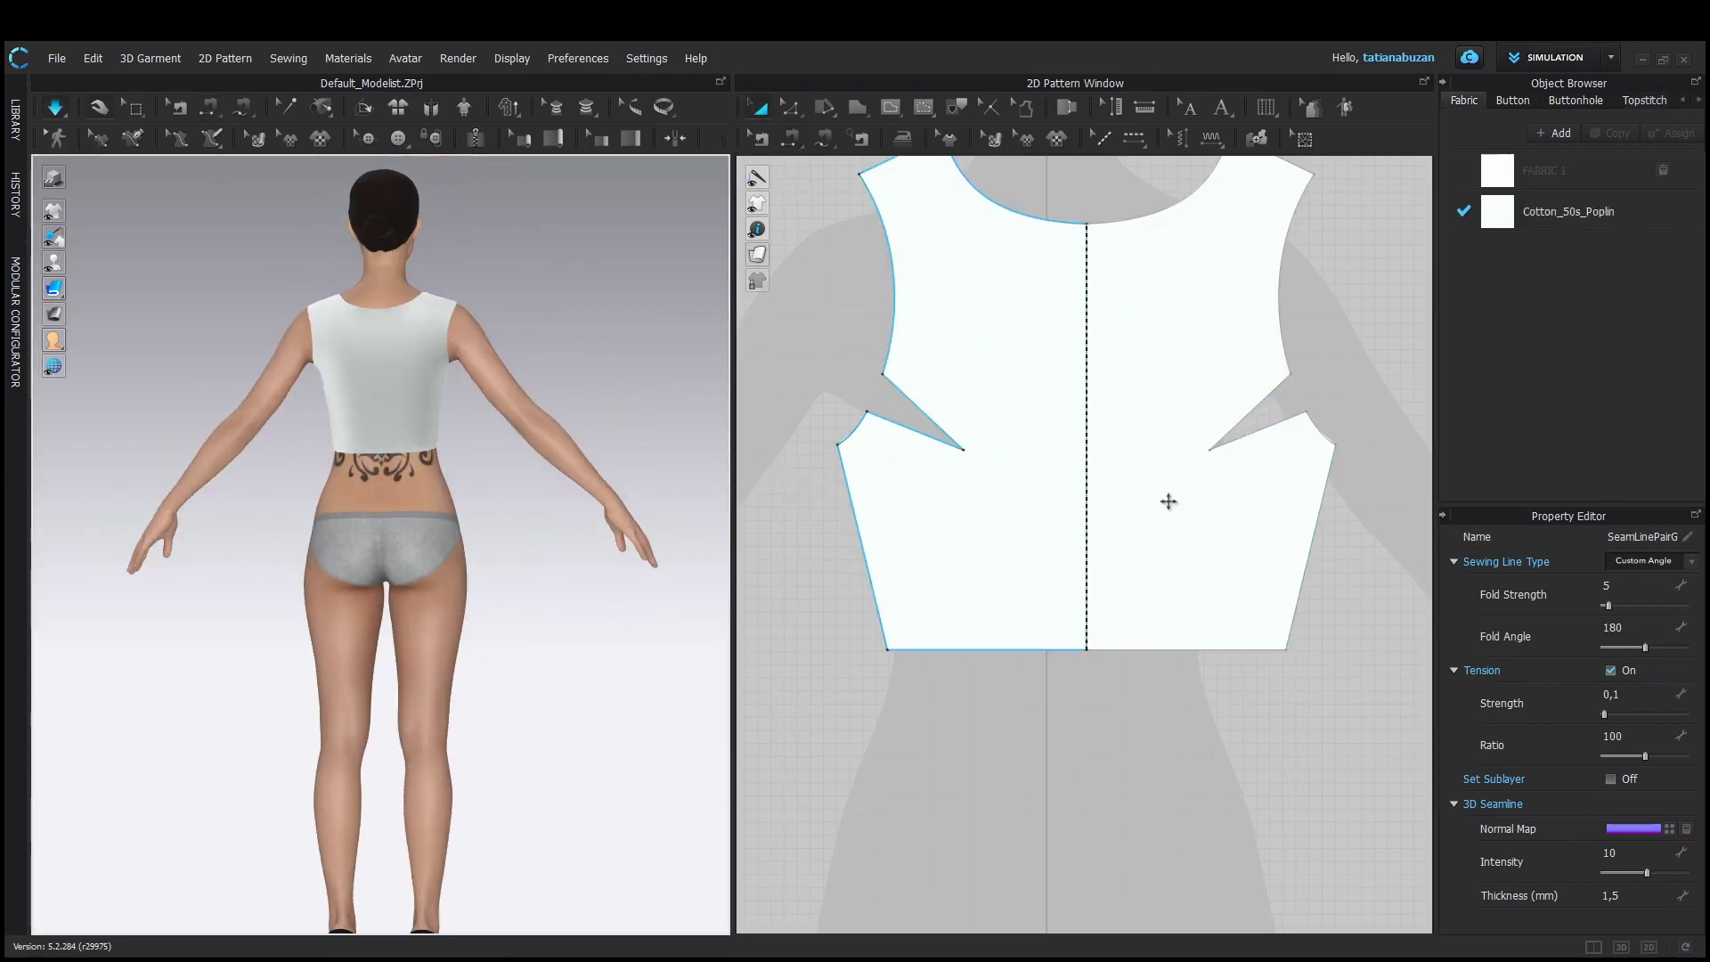
scroll(1270, 500, down, 3)
middle_drag(1274, 502, 903, 553)
click(1029, 449)
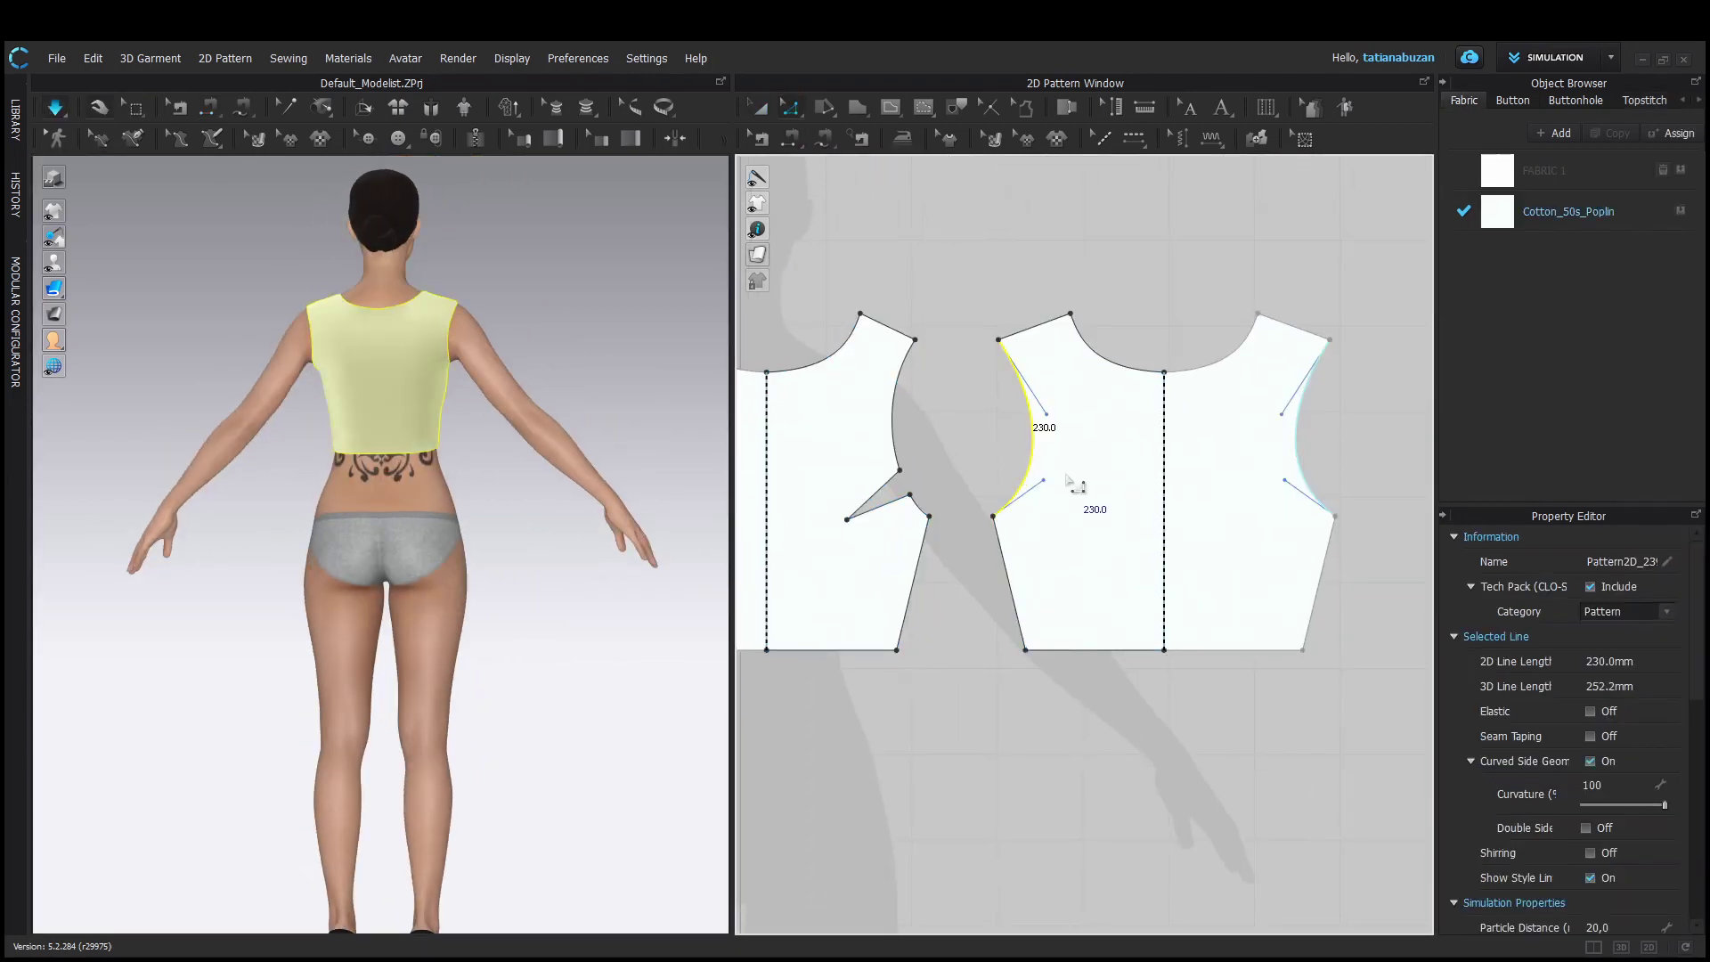
click(56, 107)
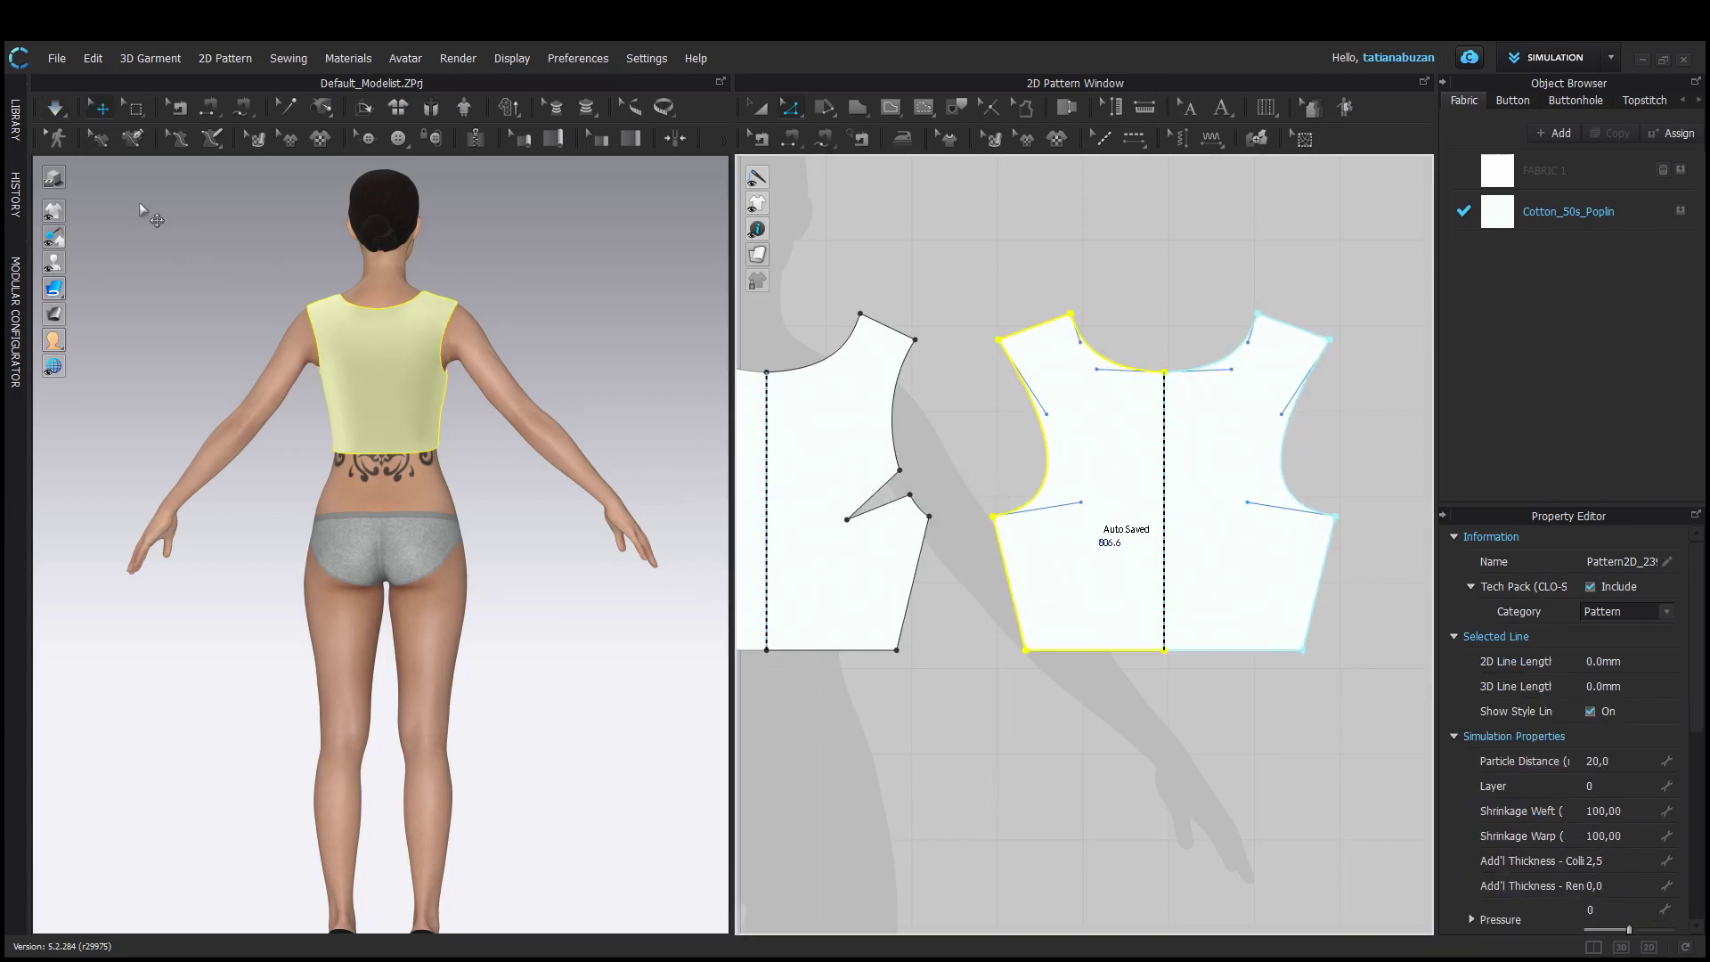
Simulate the top with the deeper back armholes, adjust its drape from the front and stop the simulation
click(56, 108)
right_drag(501, 465, 56, 267)
click(390, 416)
click(56, 108)
Create a rectangular pattern piece 300 mm wide and 700 mm high
scroll(900, 534, down, 3)
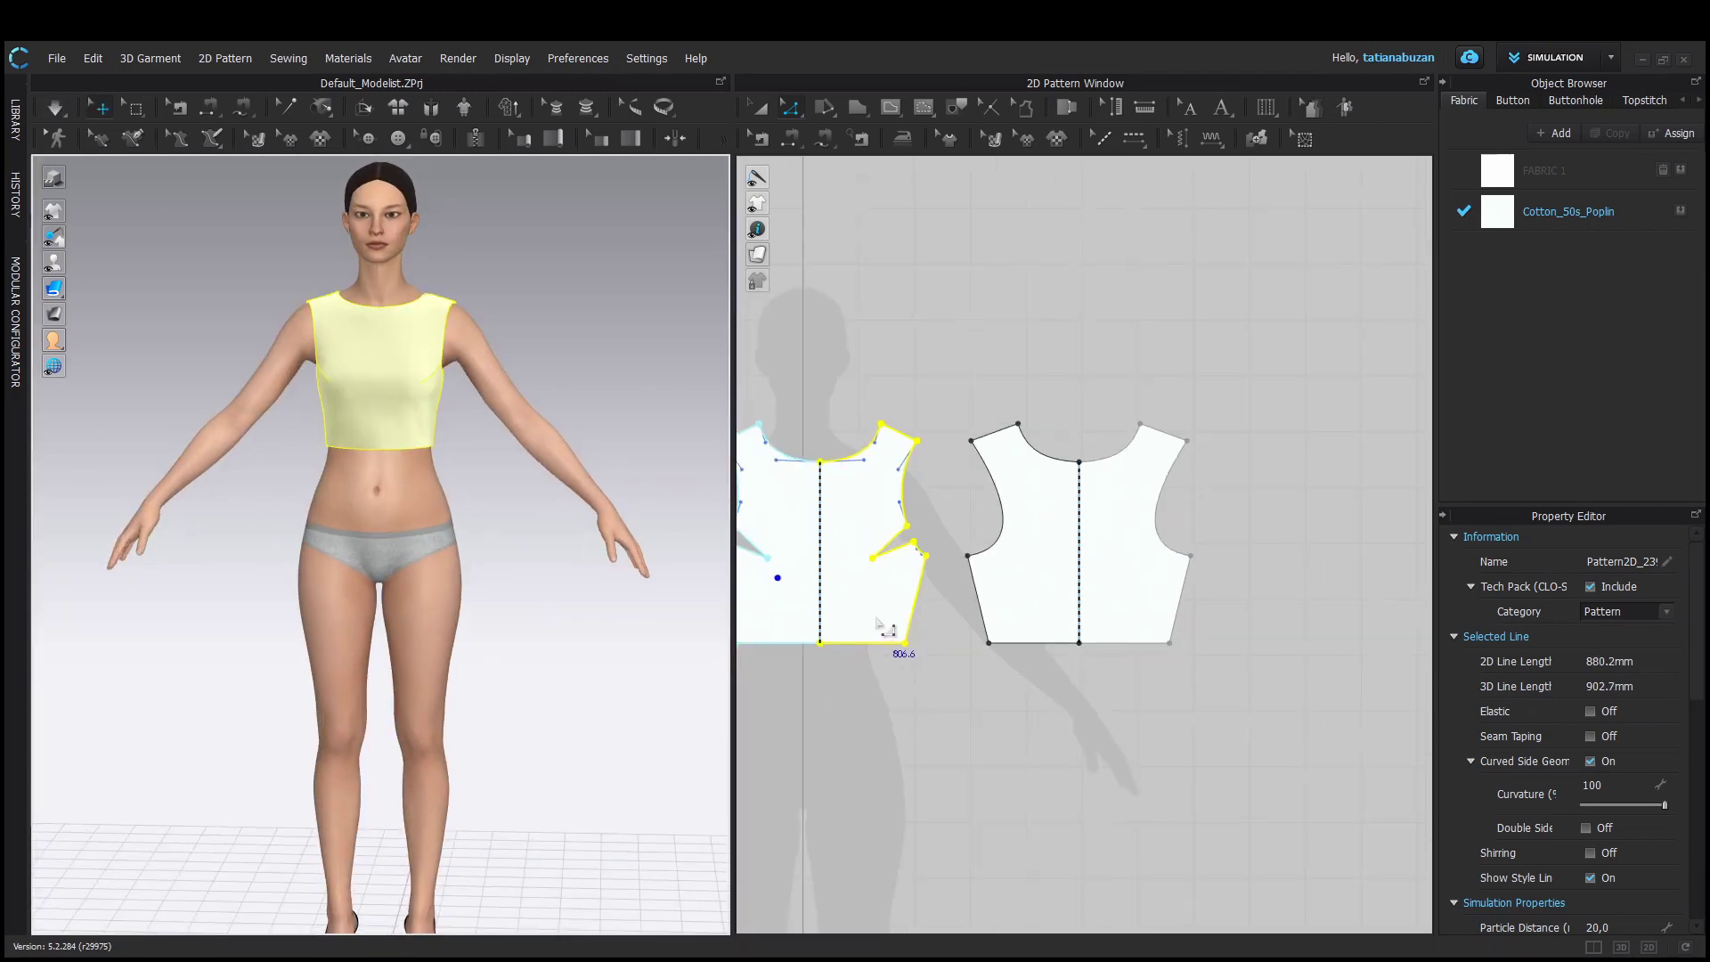
middle_drag(885, 630, 1049, 661)
right_drag(597, 525, 416, 656)
key(2)
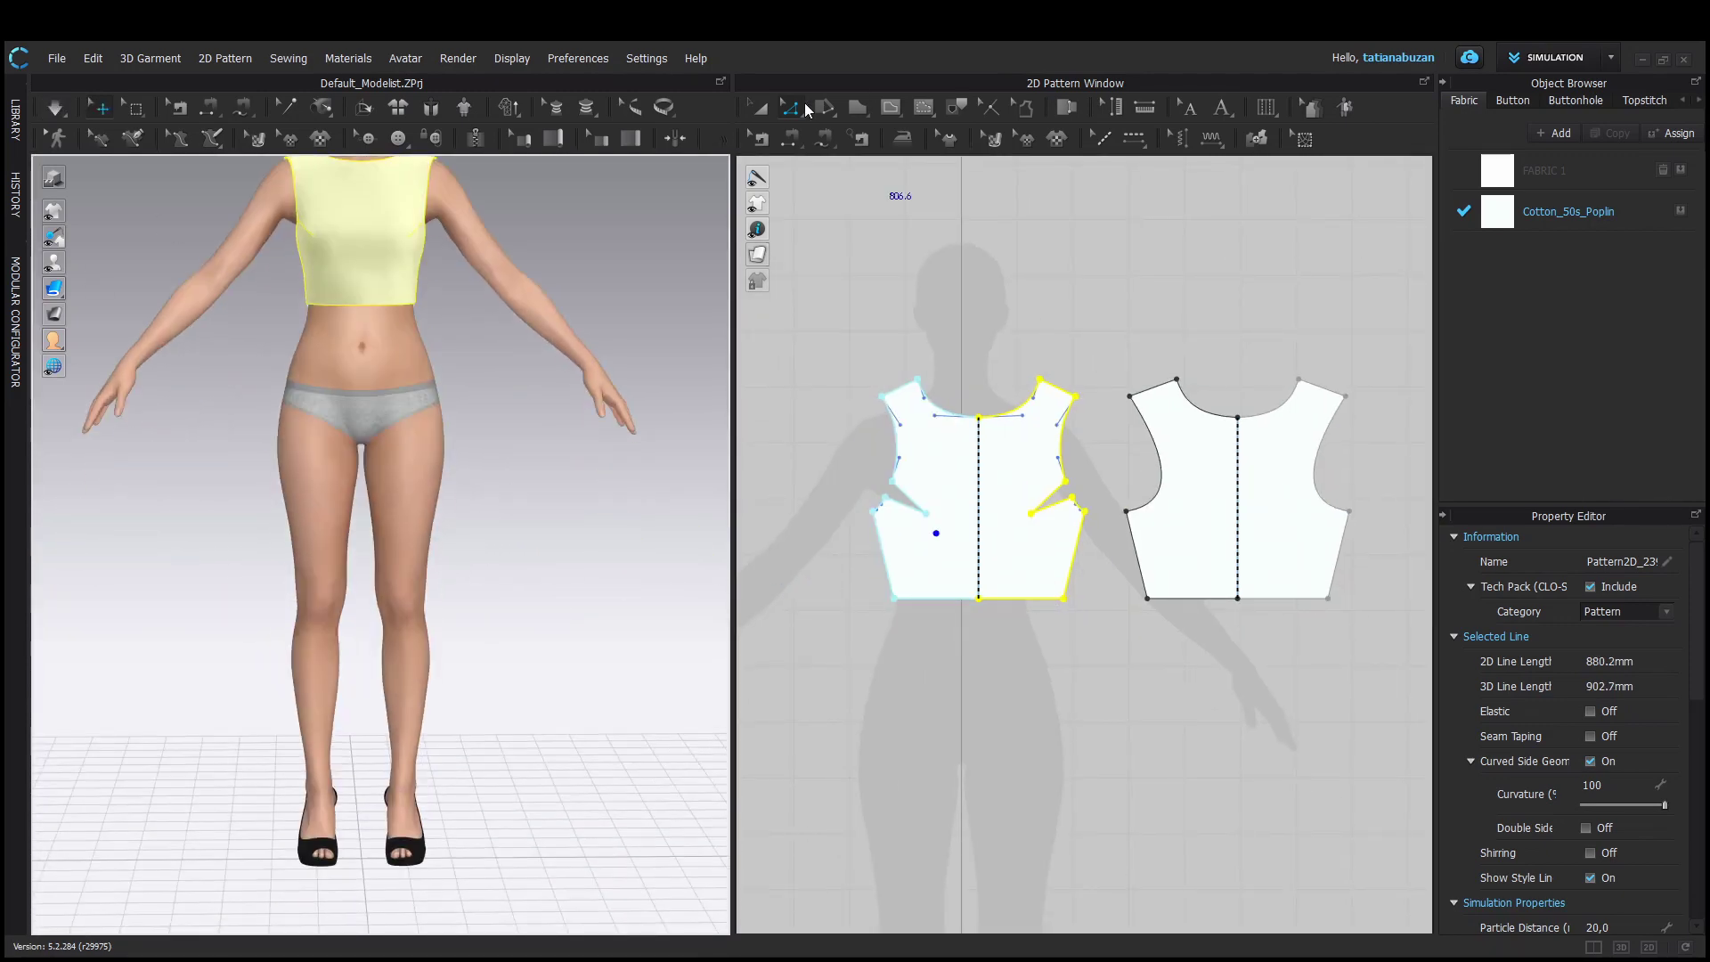
click(860, 109)
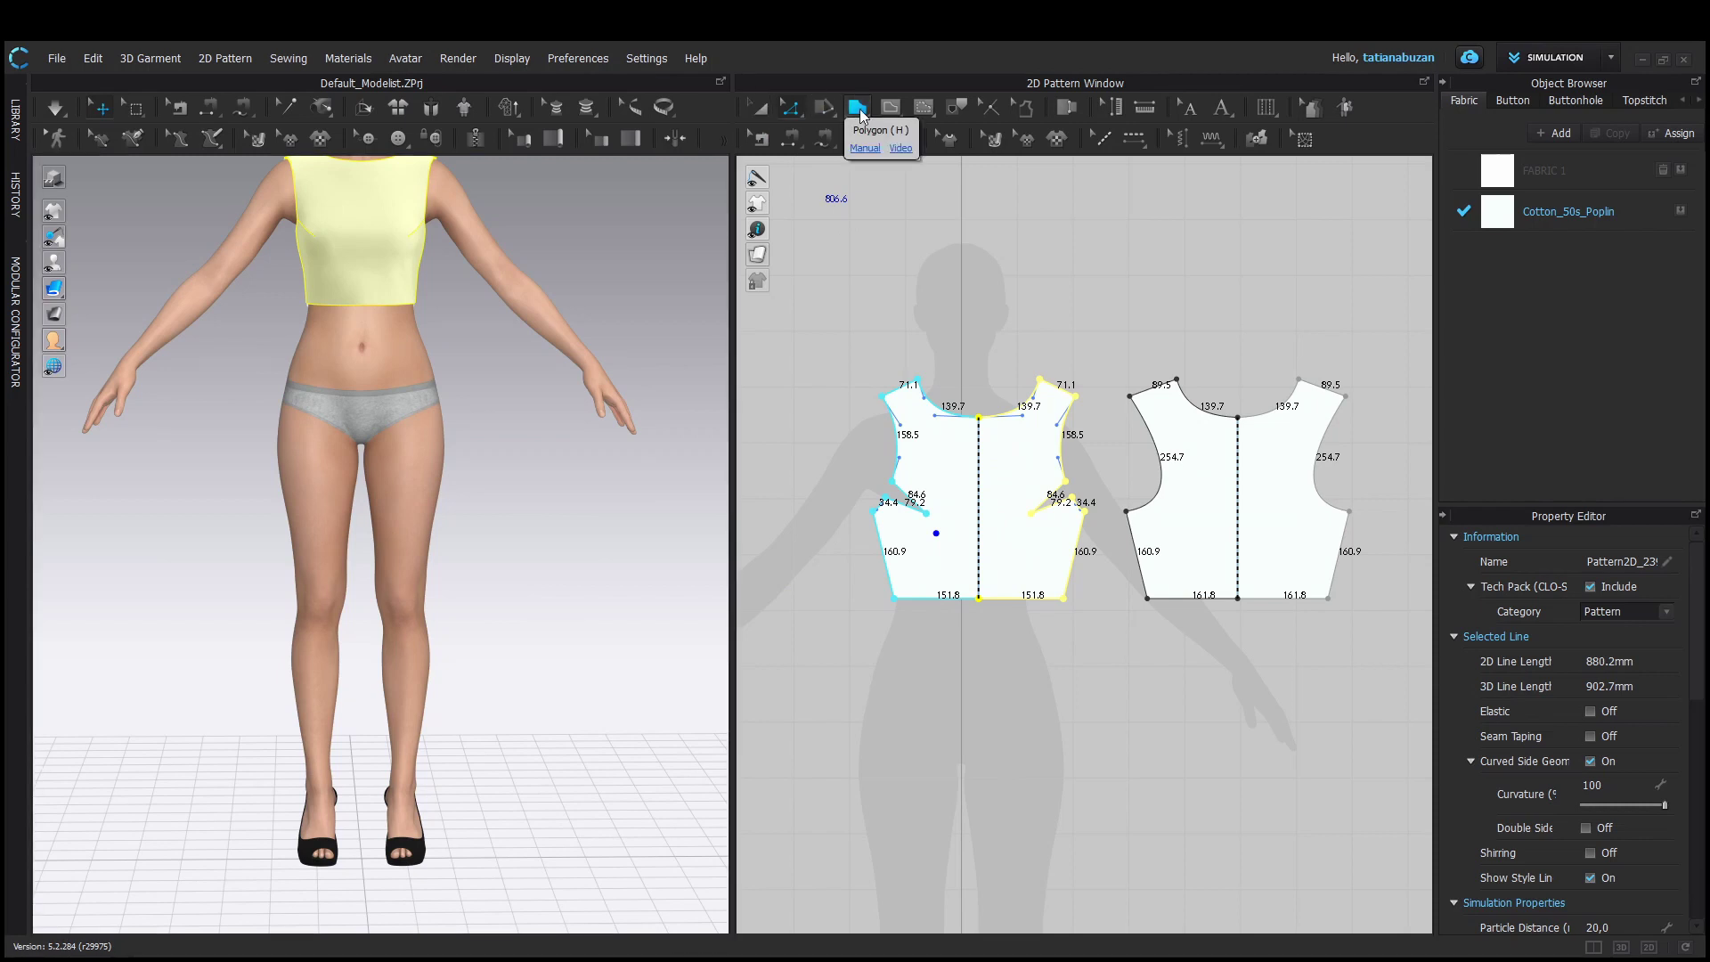
click(891, 153)
scroll(929, 706, down, 2)
middle_drag(929, 706, 921, 485)
click(891, 482)
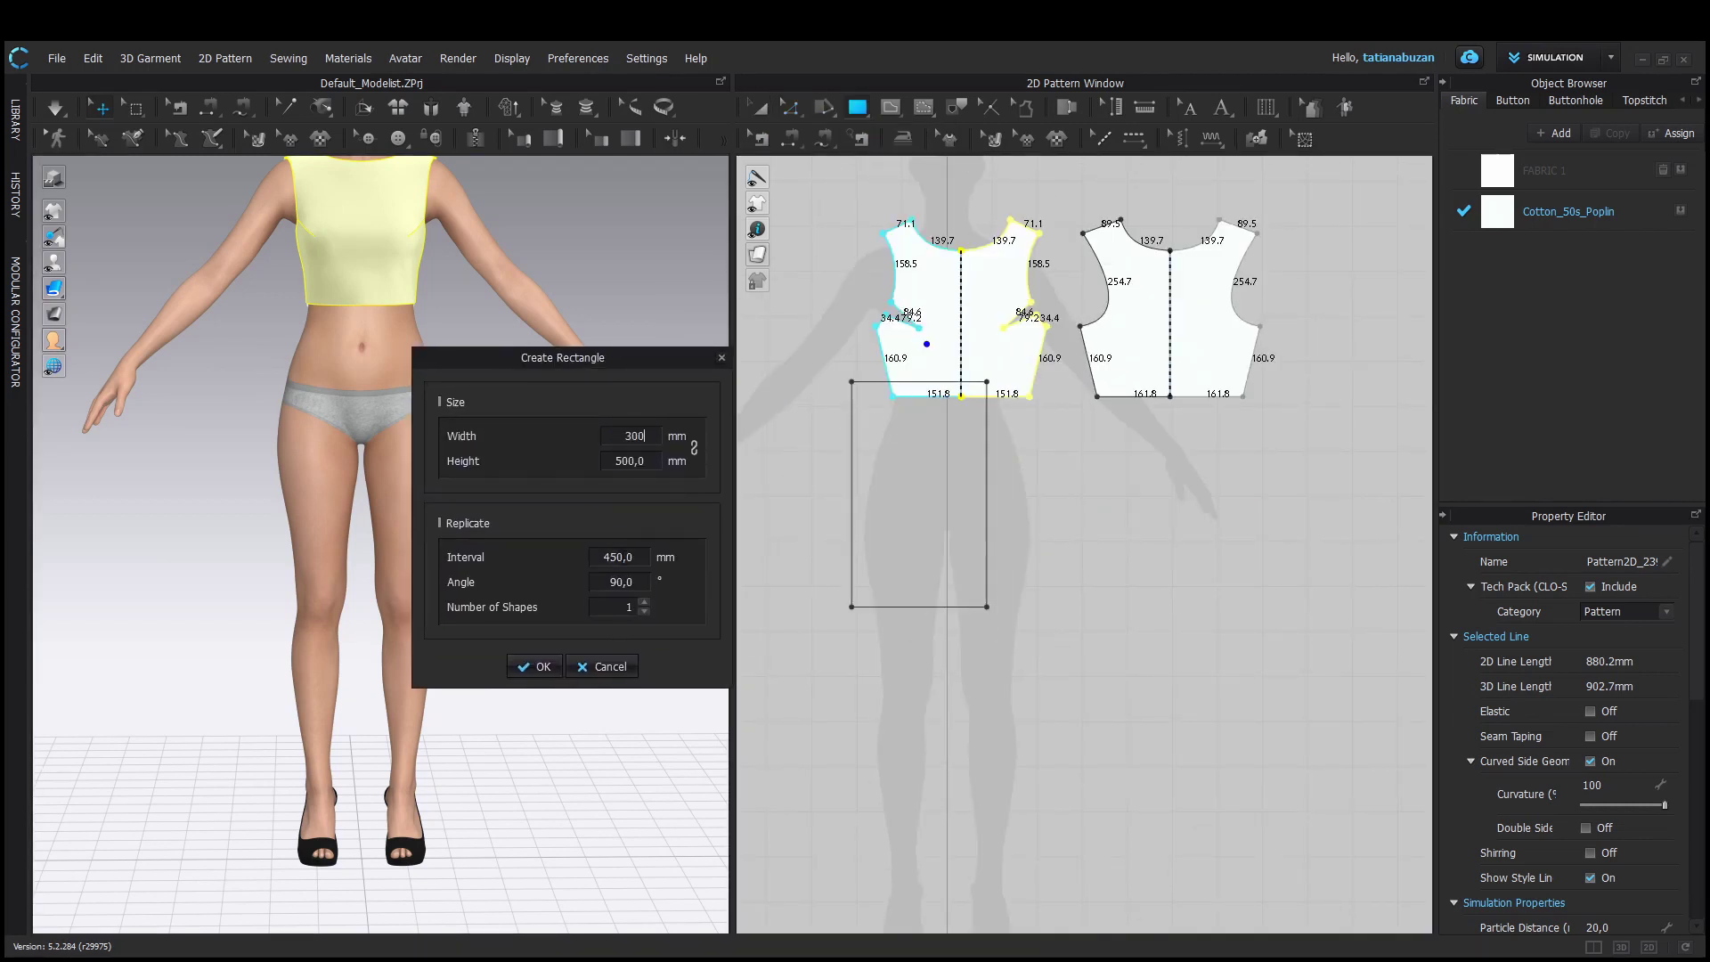
drag(580, 358, 494, 354)
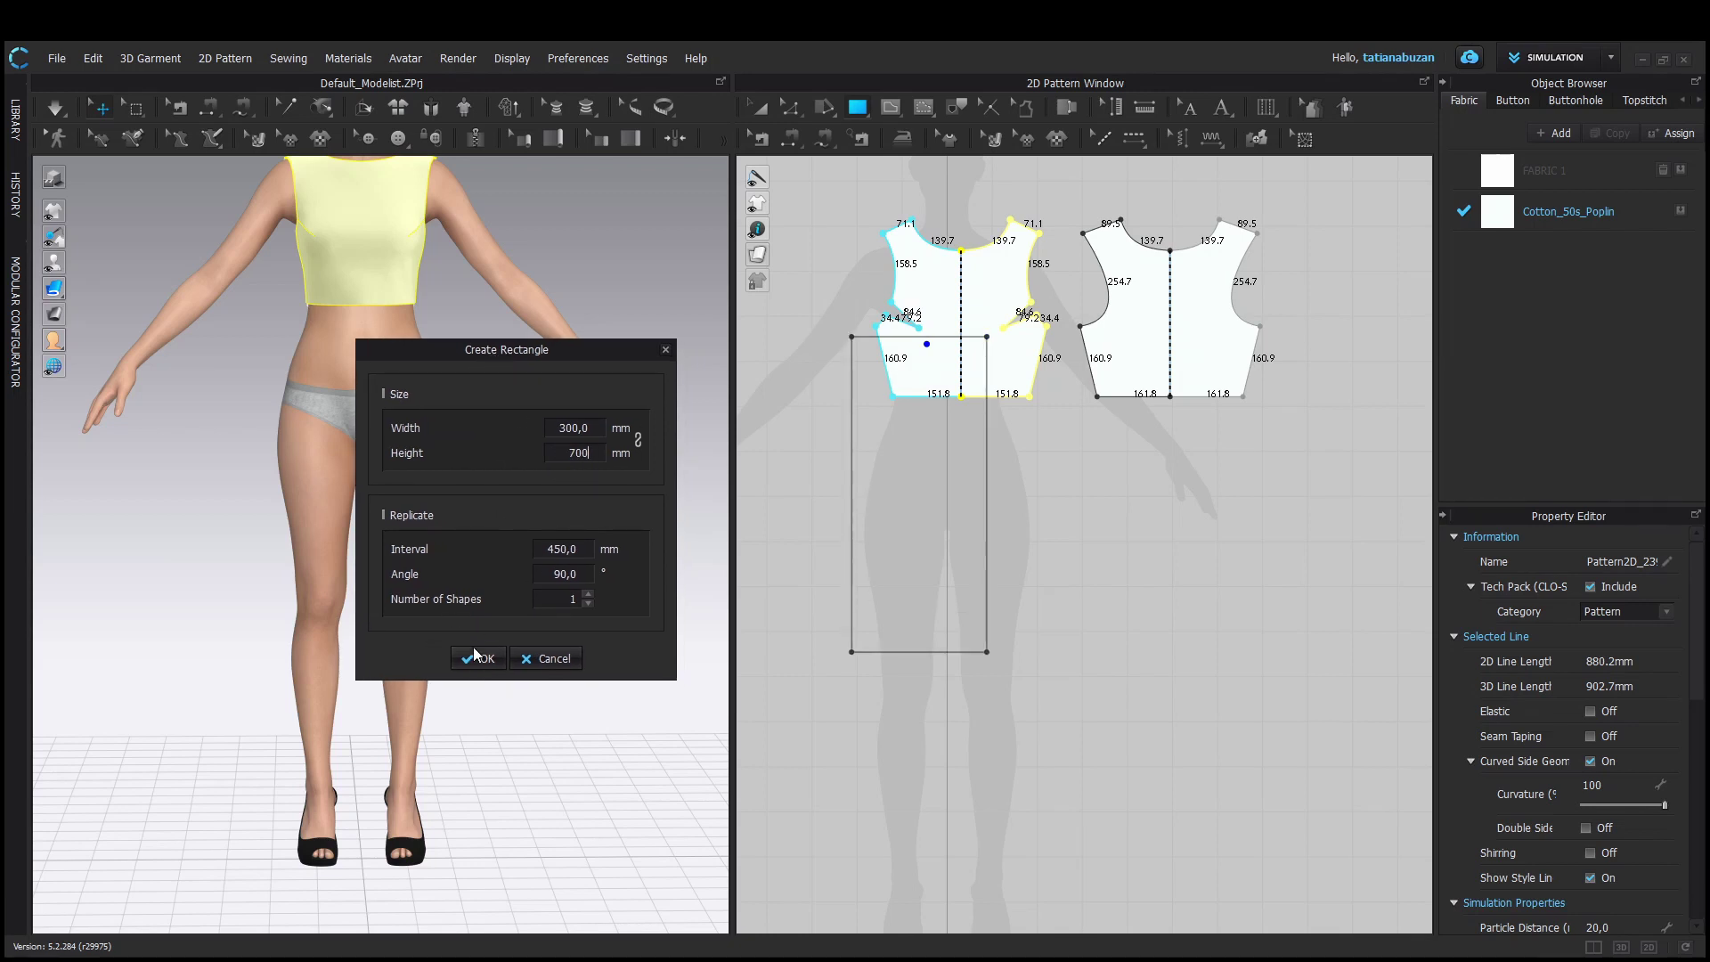
click(474, 656)
Move the rectangle down so it sits below the front bodice
click(758, 110)
drag(913, 417, 954, 575)
middle_drag(984, 622, 1006, 528)
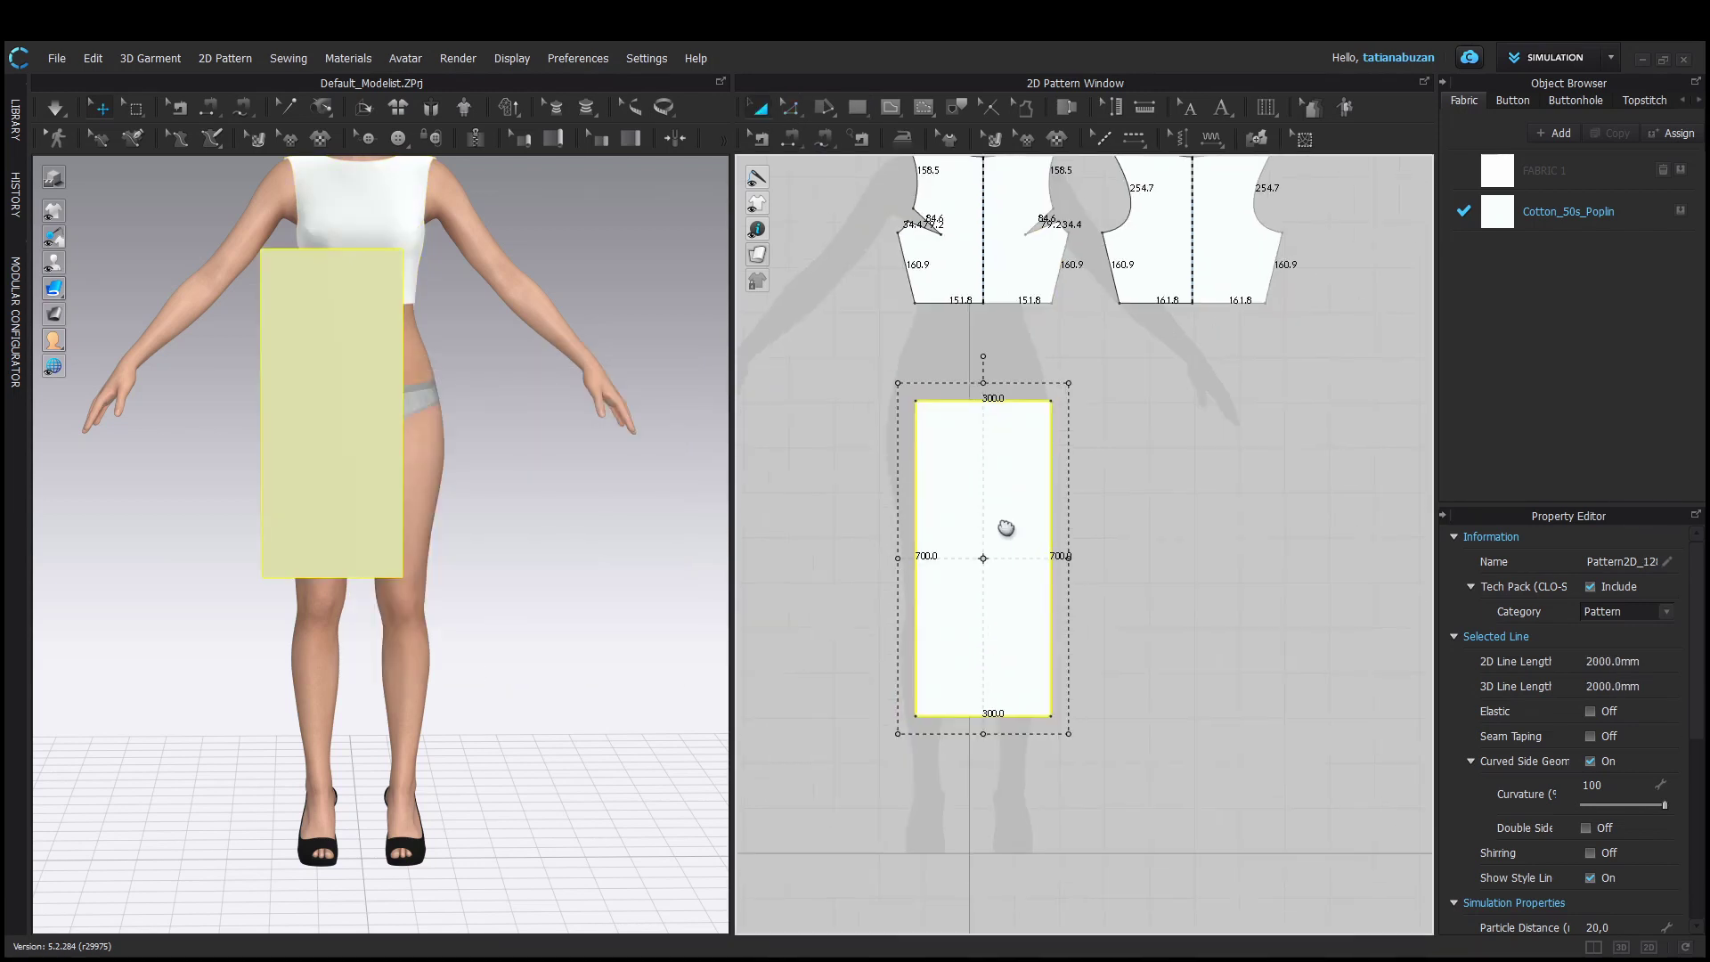
Add fullness to the skirt rectangle so its hem becomes 1100 mm long, and place a linked symmetric copy of the panel beside it
scroll(1006, 528, down, 3)
click(825, 108)
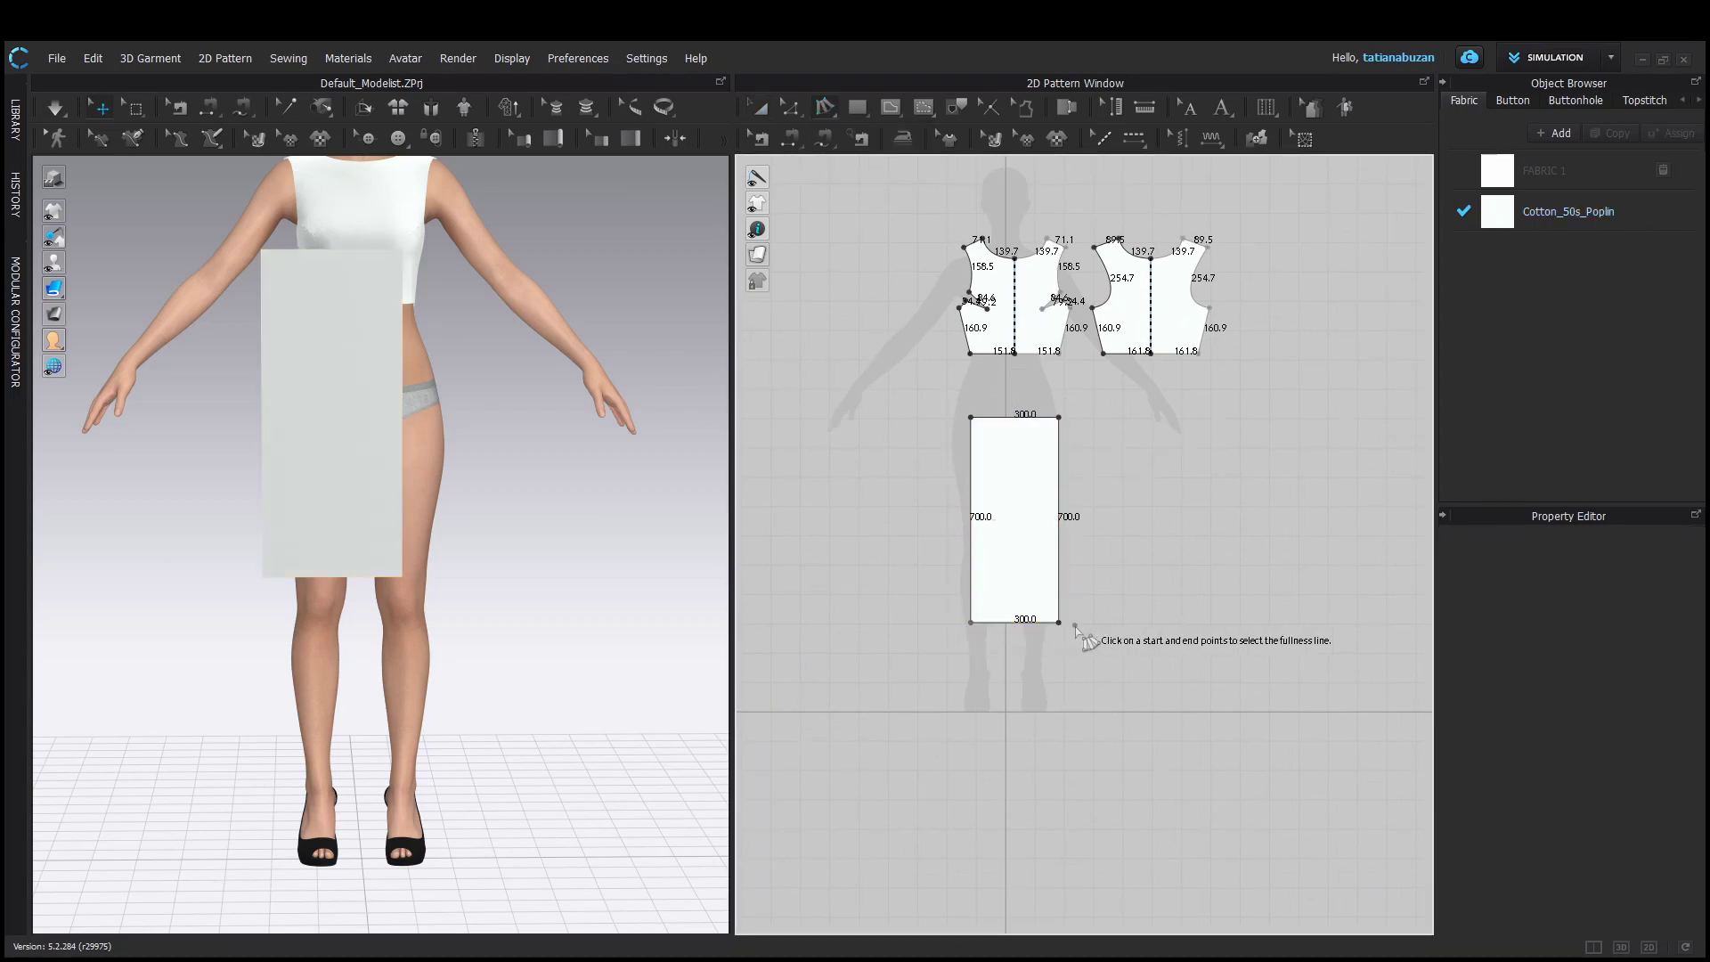
click(1024, 418)
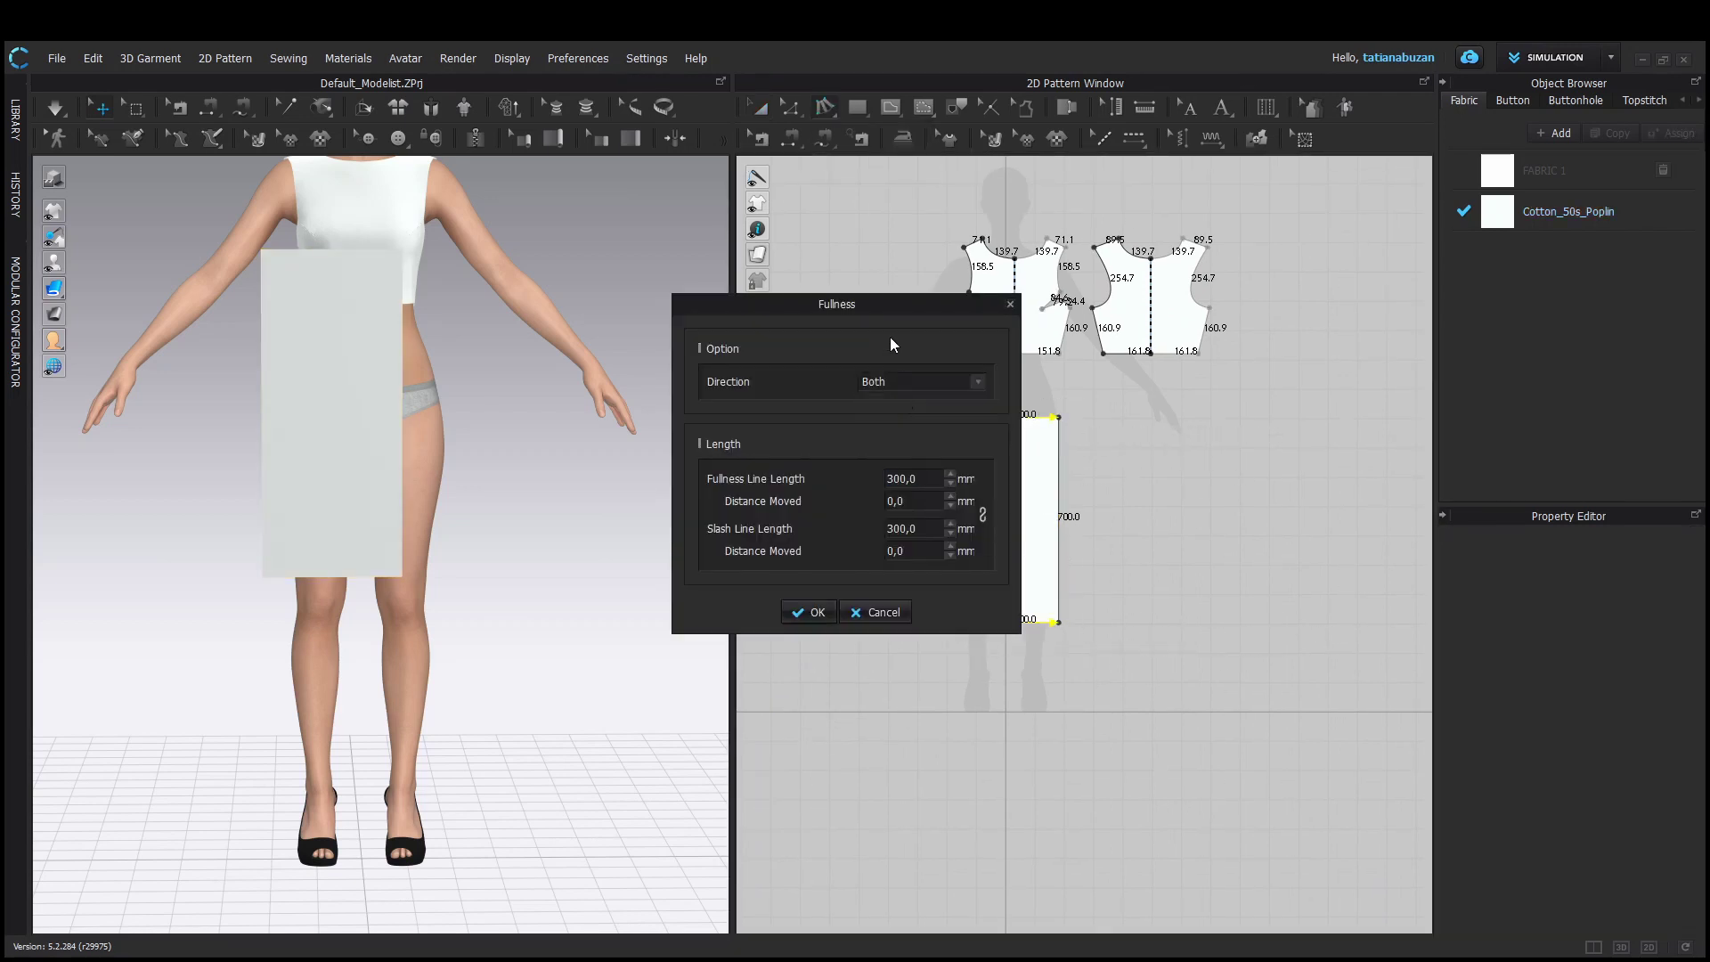
drag(881, 307, 634, 300)
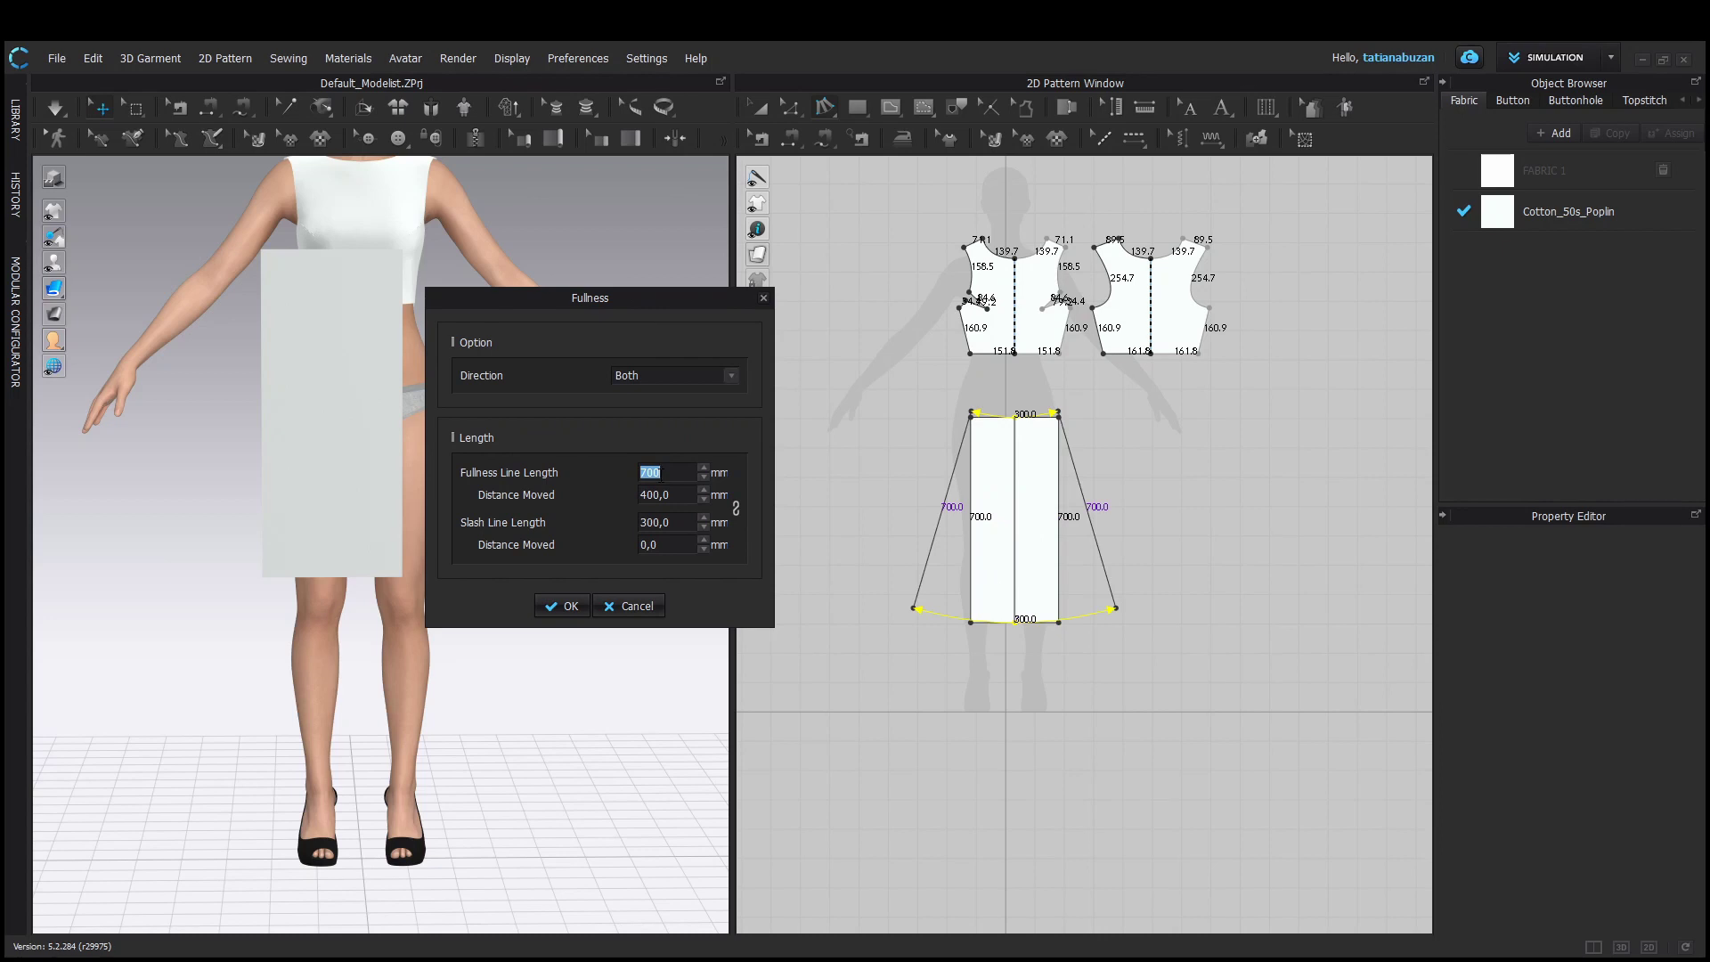
click(562, 606)
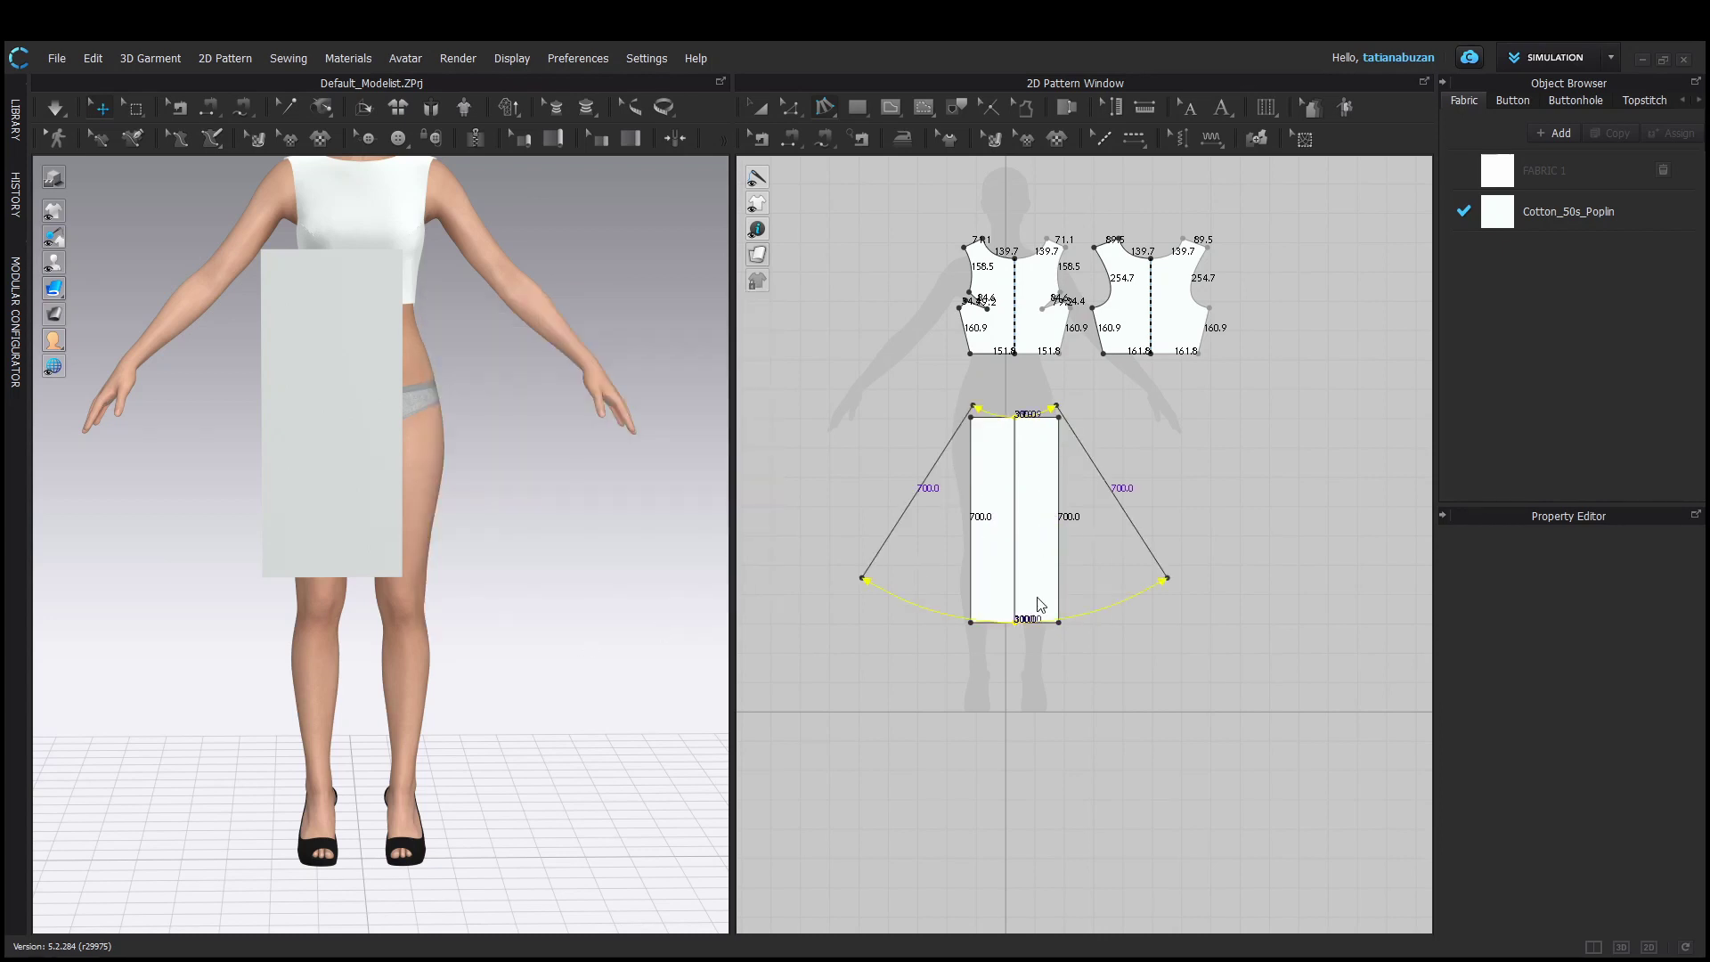
click(960, 538)
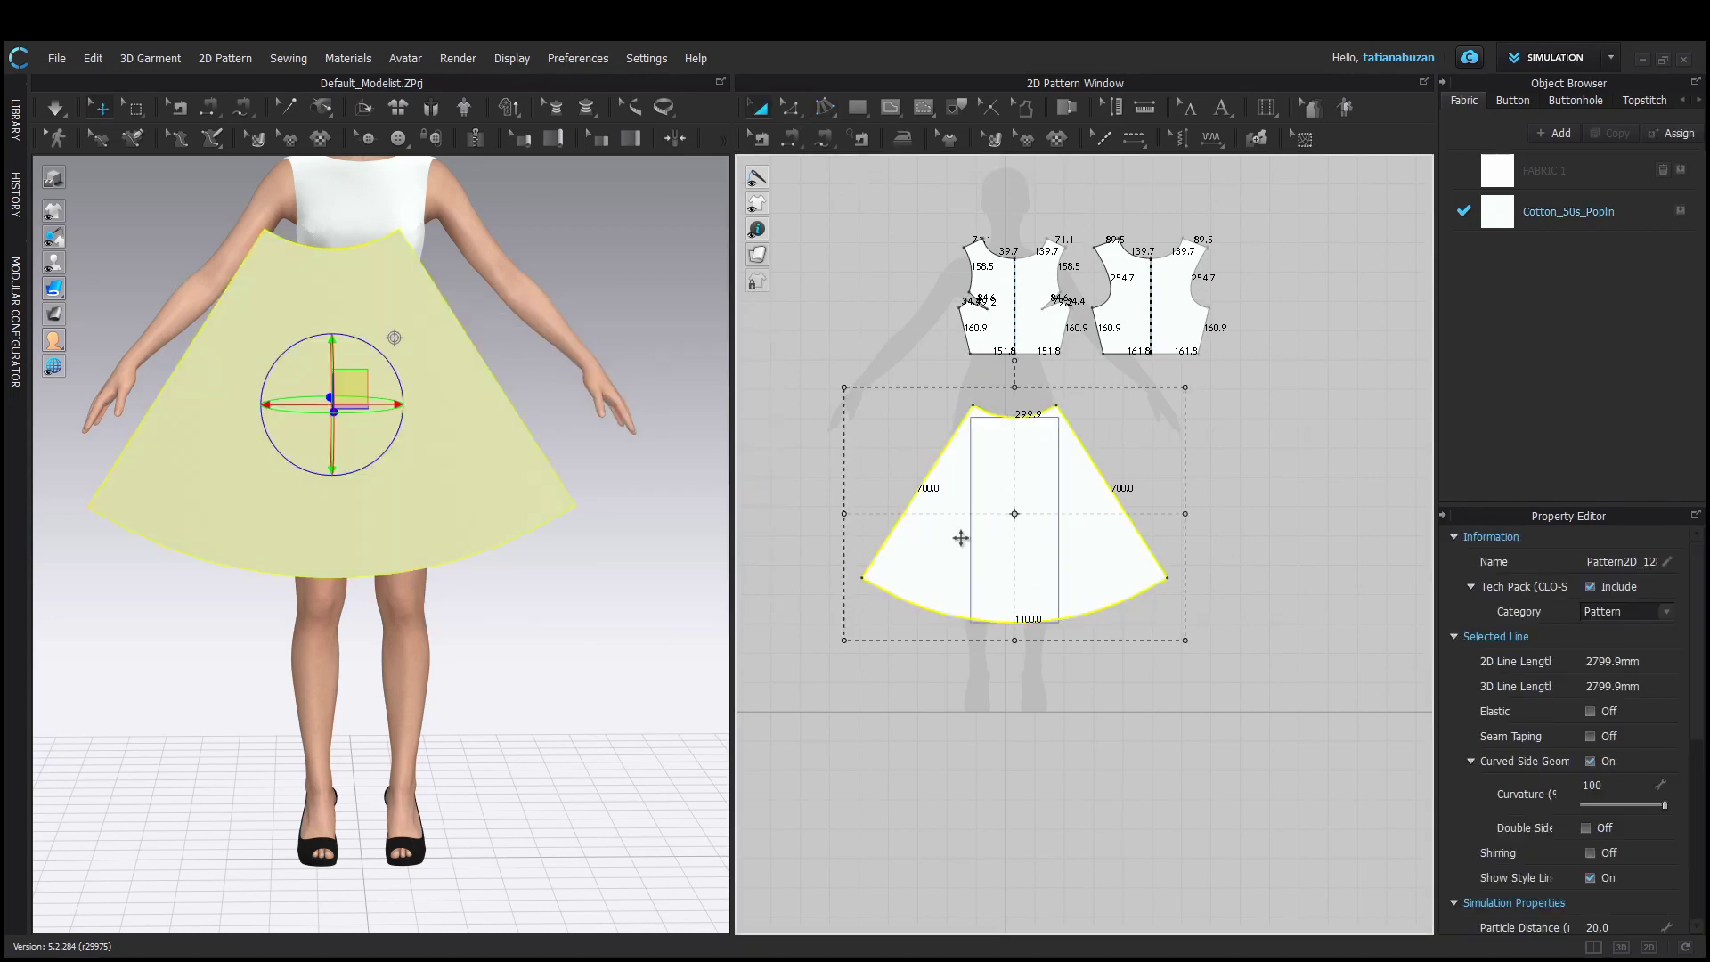
click(1353, 511)
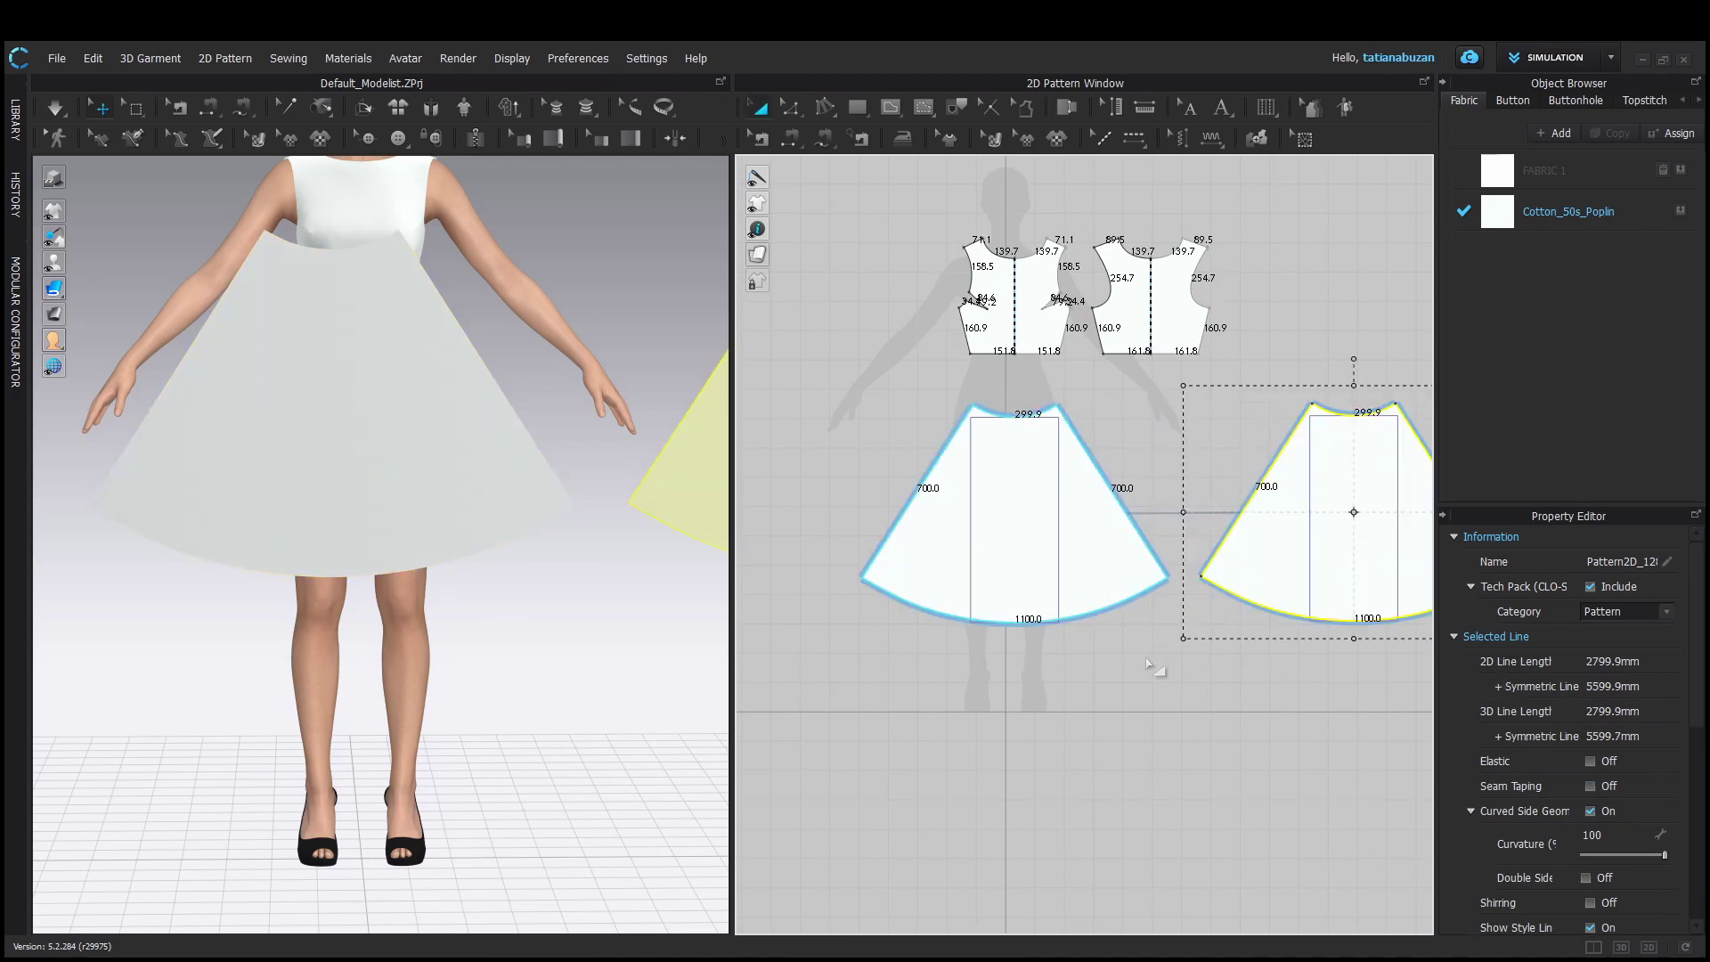
Place the front skirt panel on the avatar's front skirt arrangement point
scroll(496, 592, down, 5)
right_drag(496, 591, 595, 651)
drag(351, 471, 438, 551)
drag(519, 468, 220, 517)
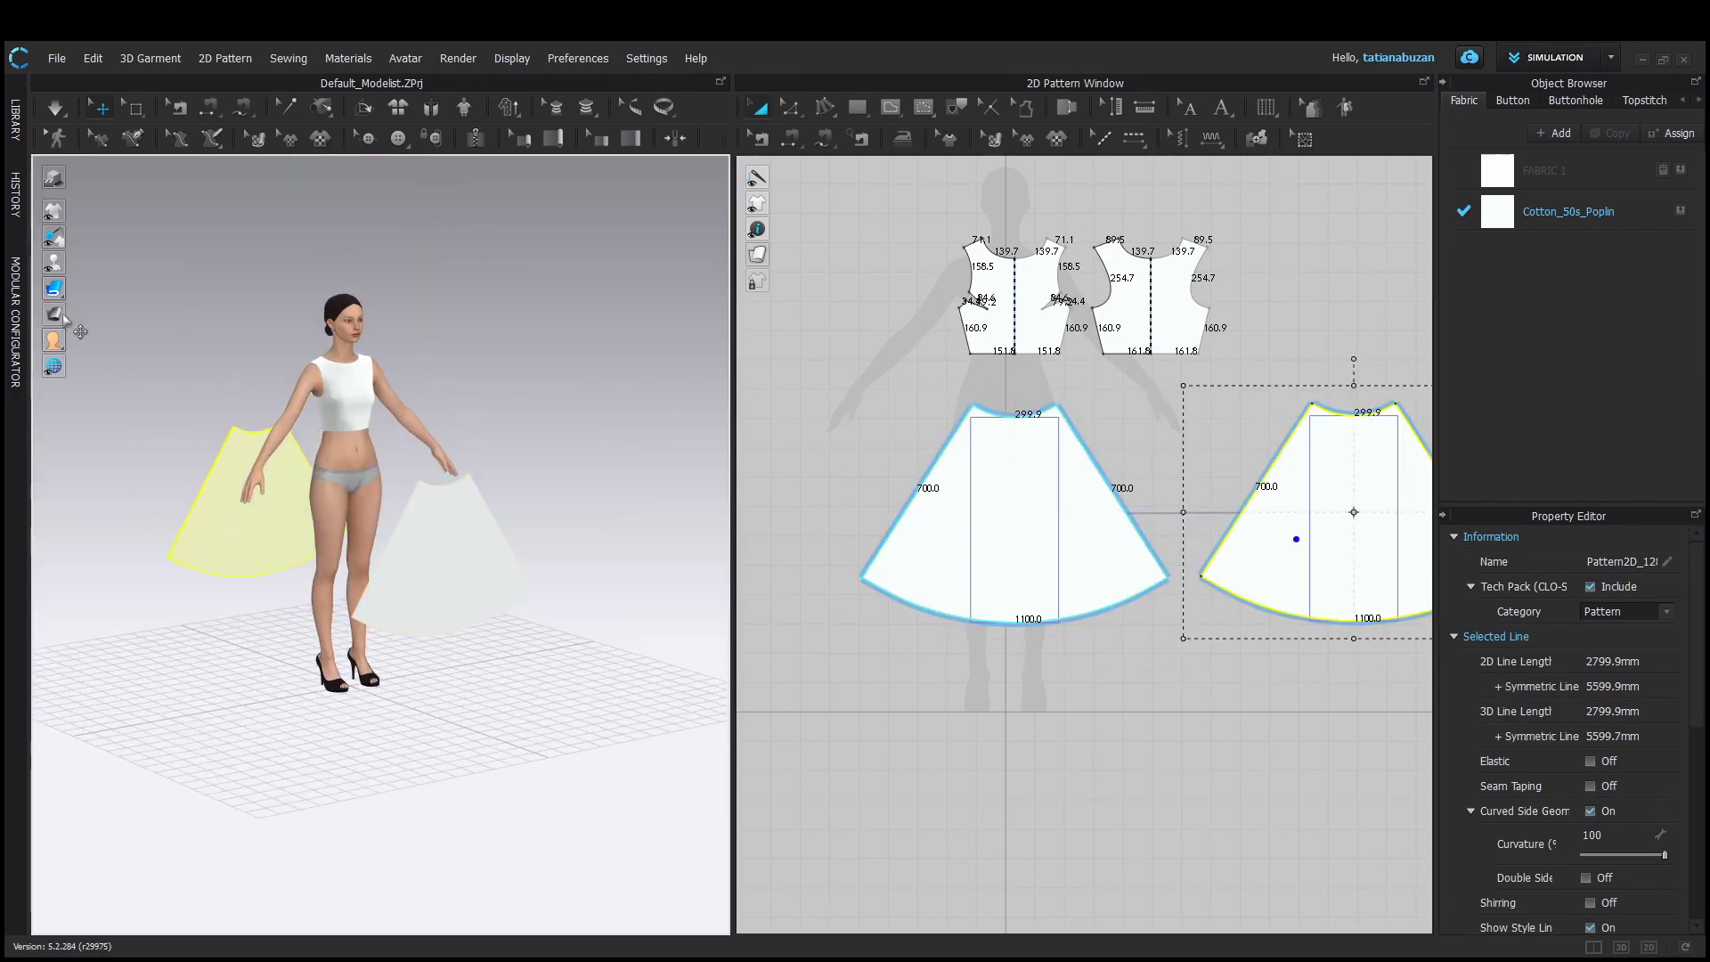
click(444, 535)
click(367, 508)
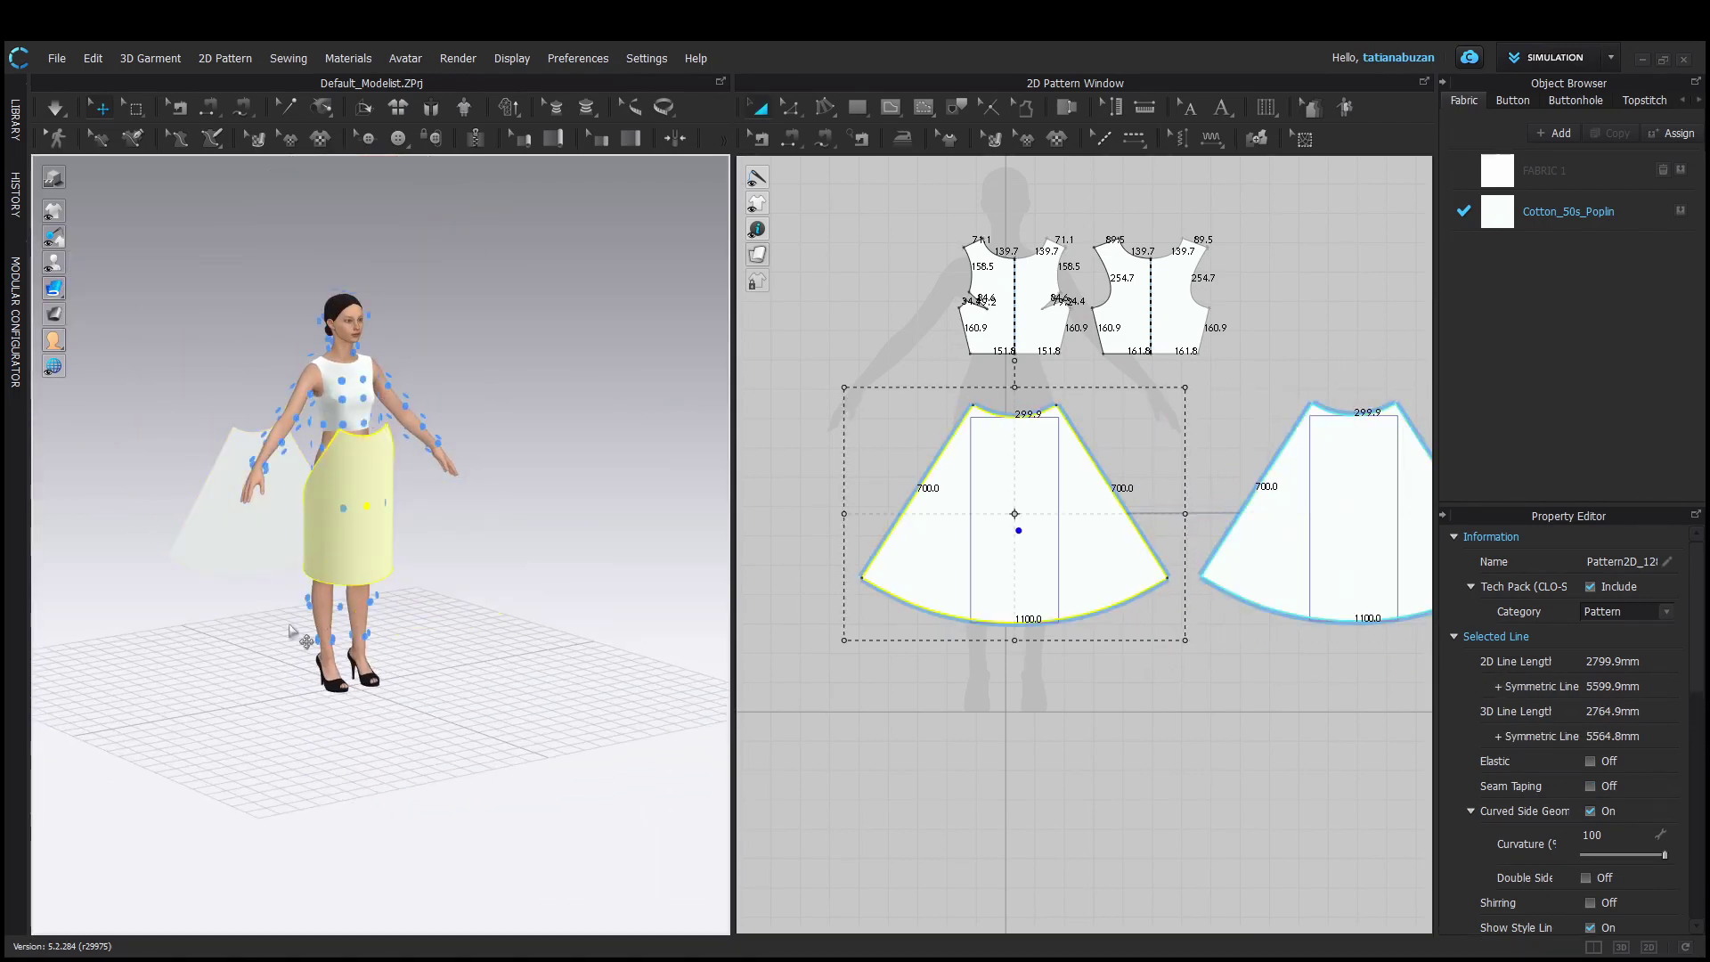
Place the copied skirt panel on the arrangement point behind the avatar's legs
key(8)
click(467, 524)
right_drag(485, 631, 358, 541)
click(363, 507)
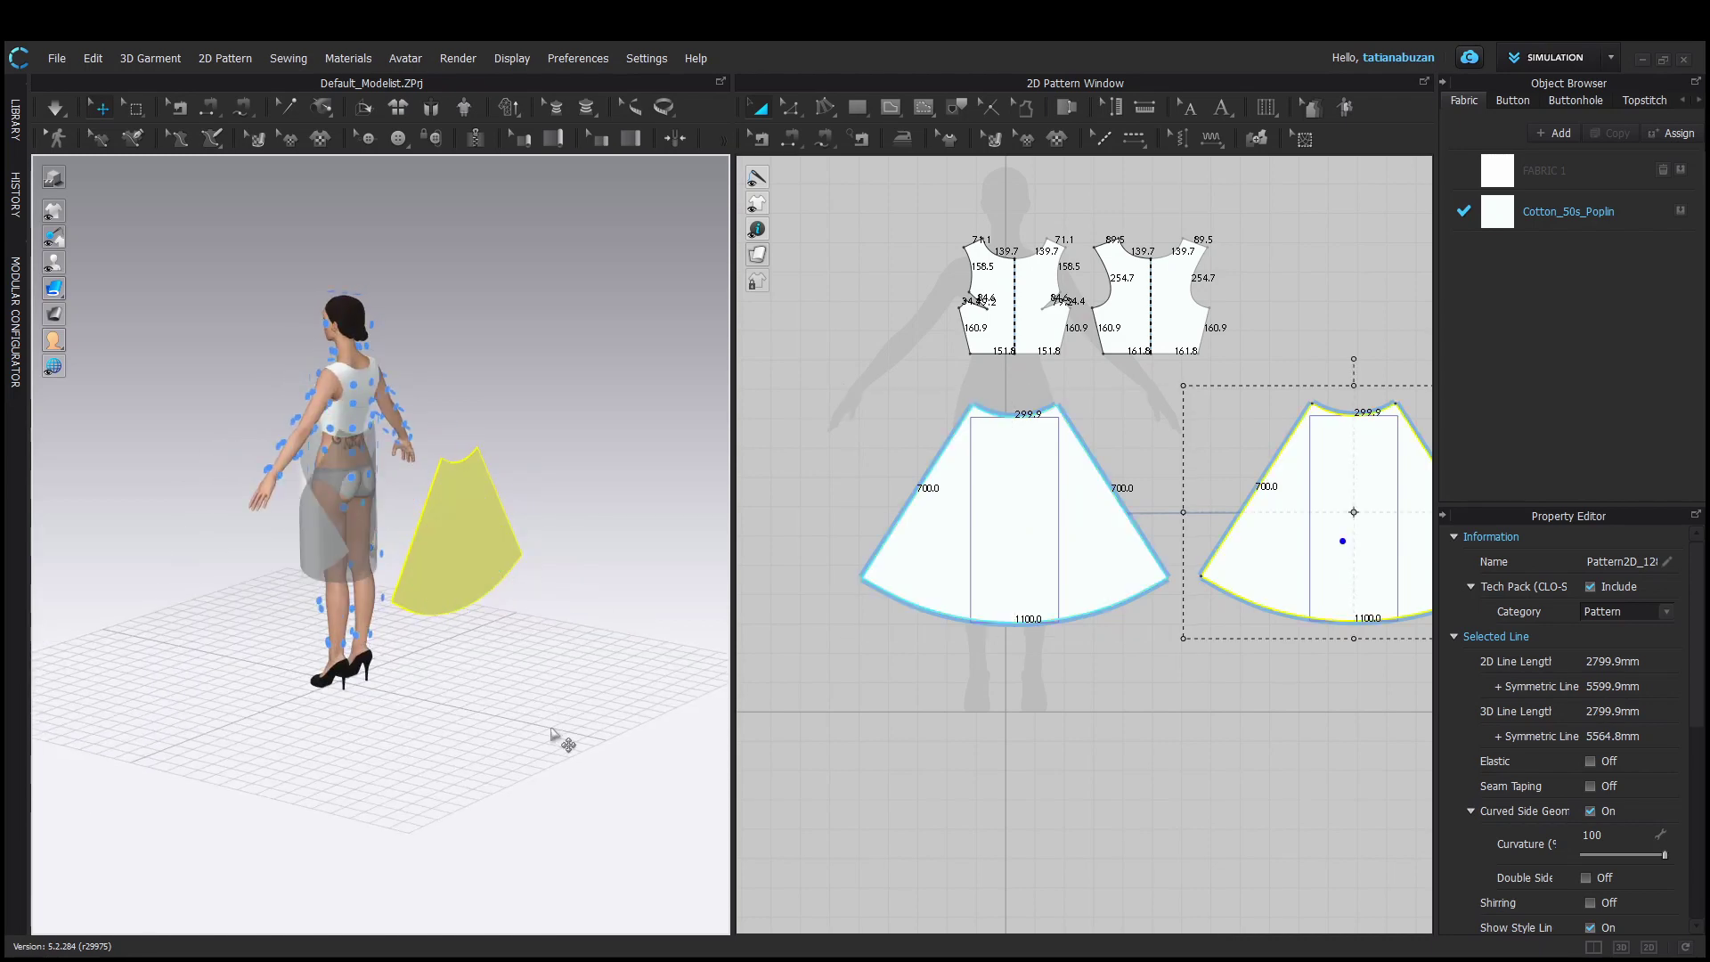
right_drag(563, 739, 81, 743)
Sew the front and back bodice waistlines to their skirt panels, and join the skirt's front and back along one side seam
middle_drag(882, 258, 834, 289)
click(816, 136)
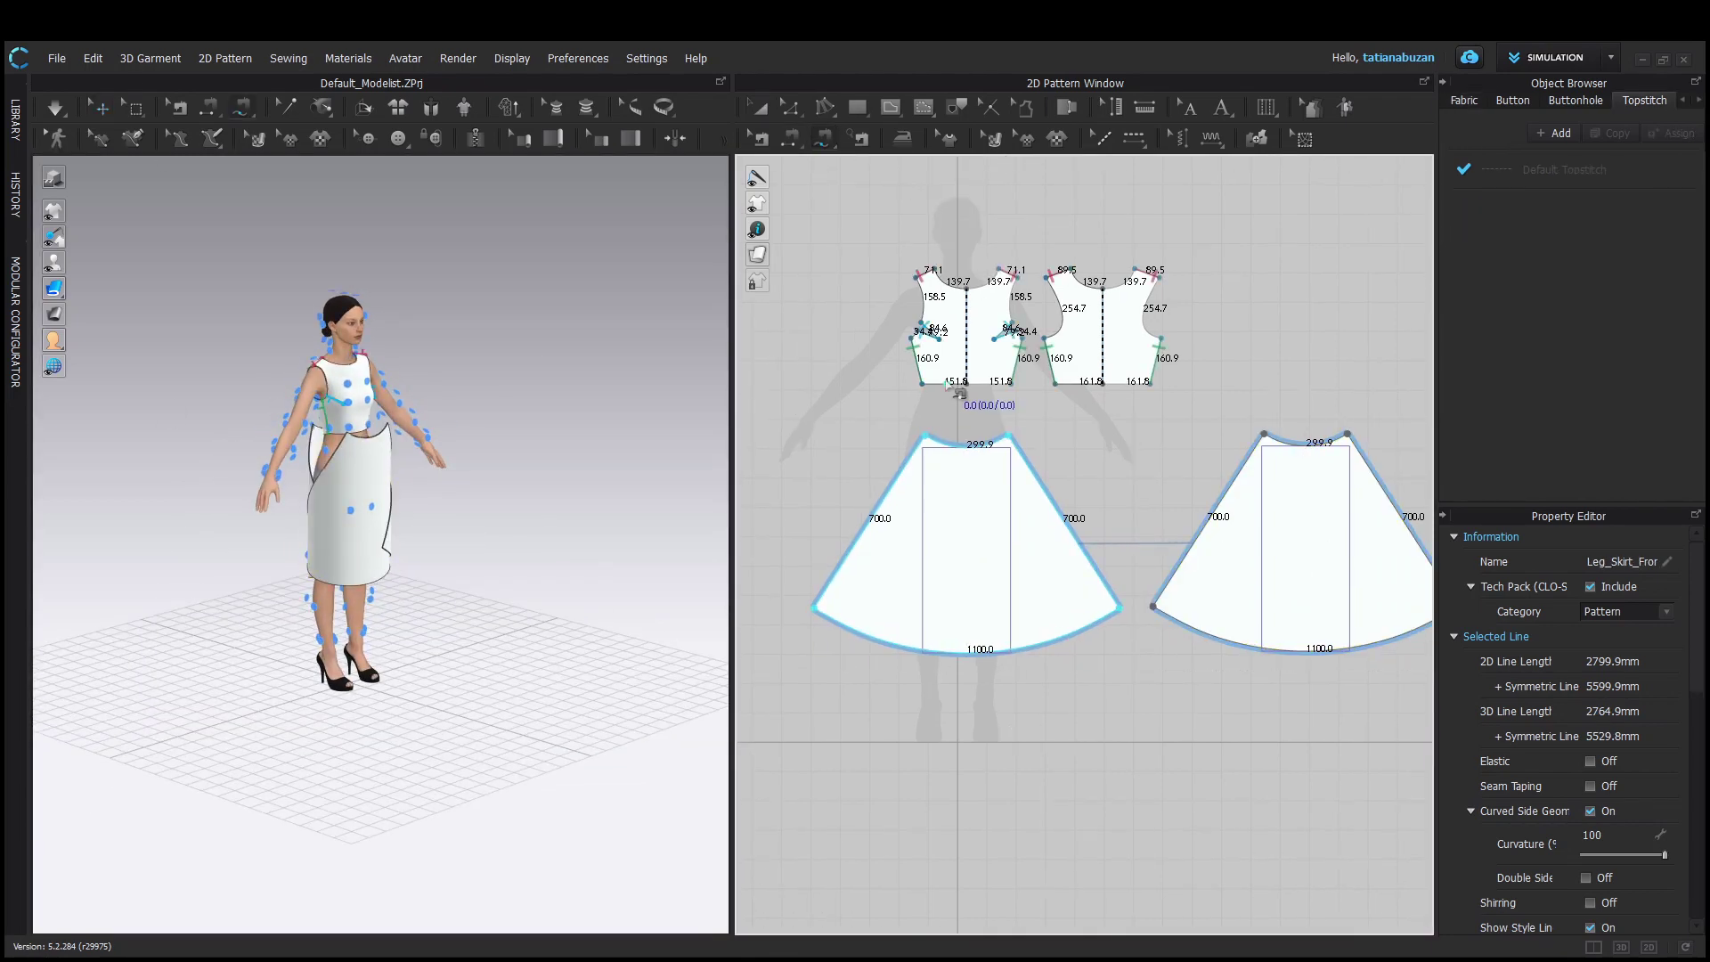
click(1060, 384)
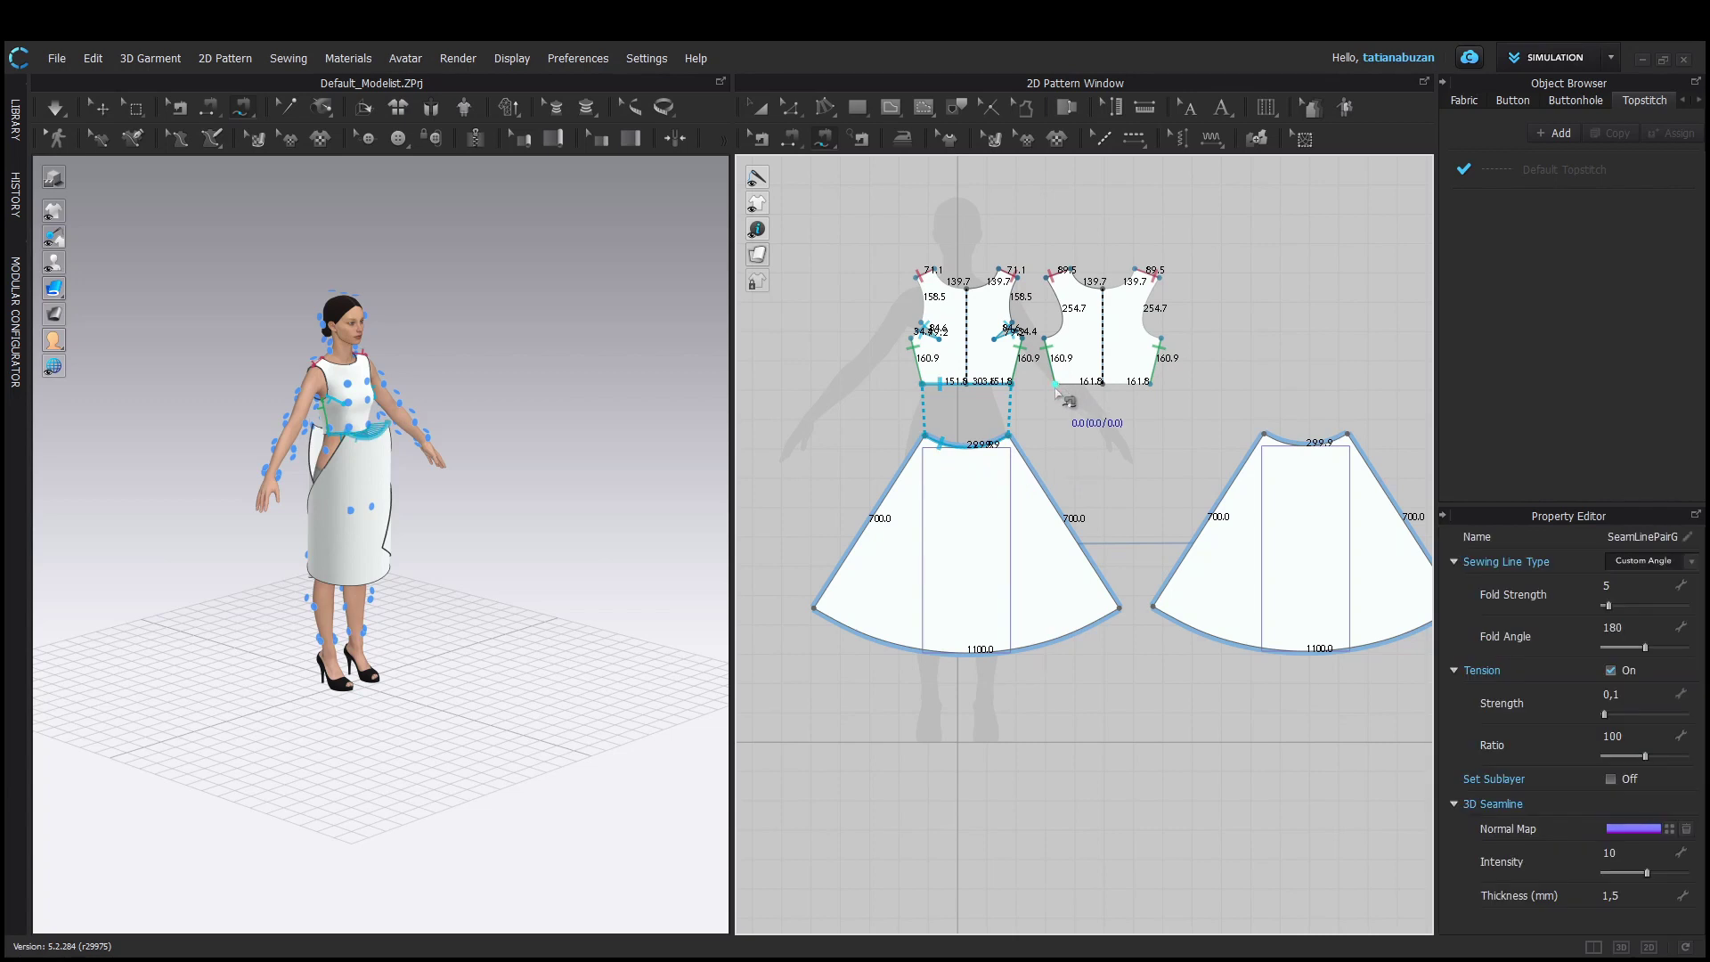
click(1359, 449)
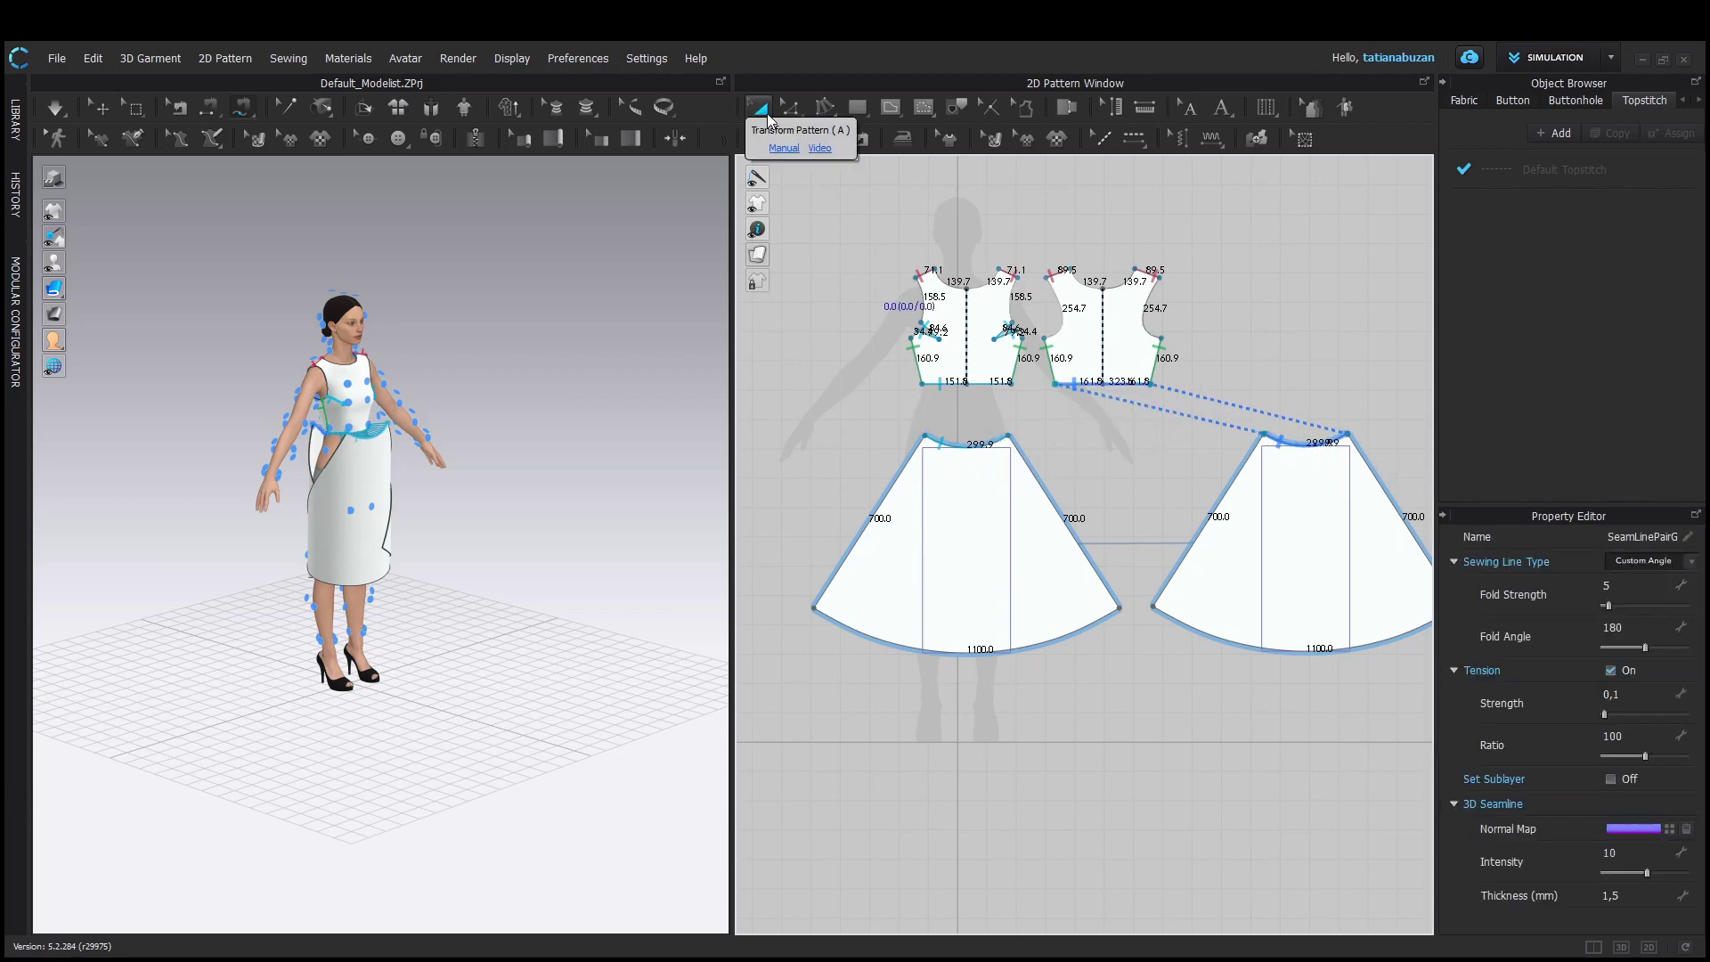
click(866, 506)
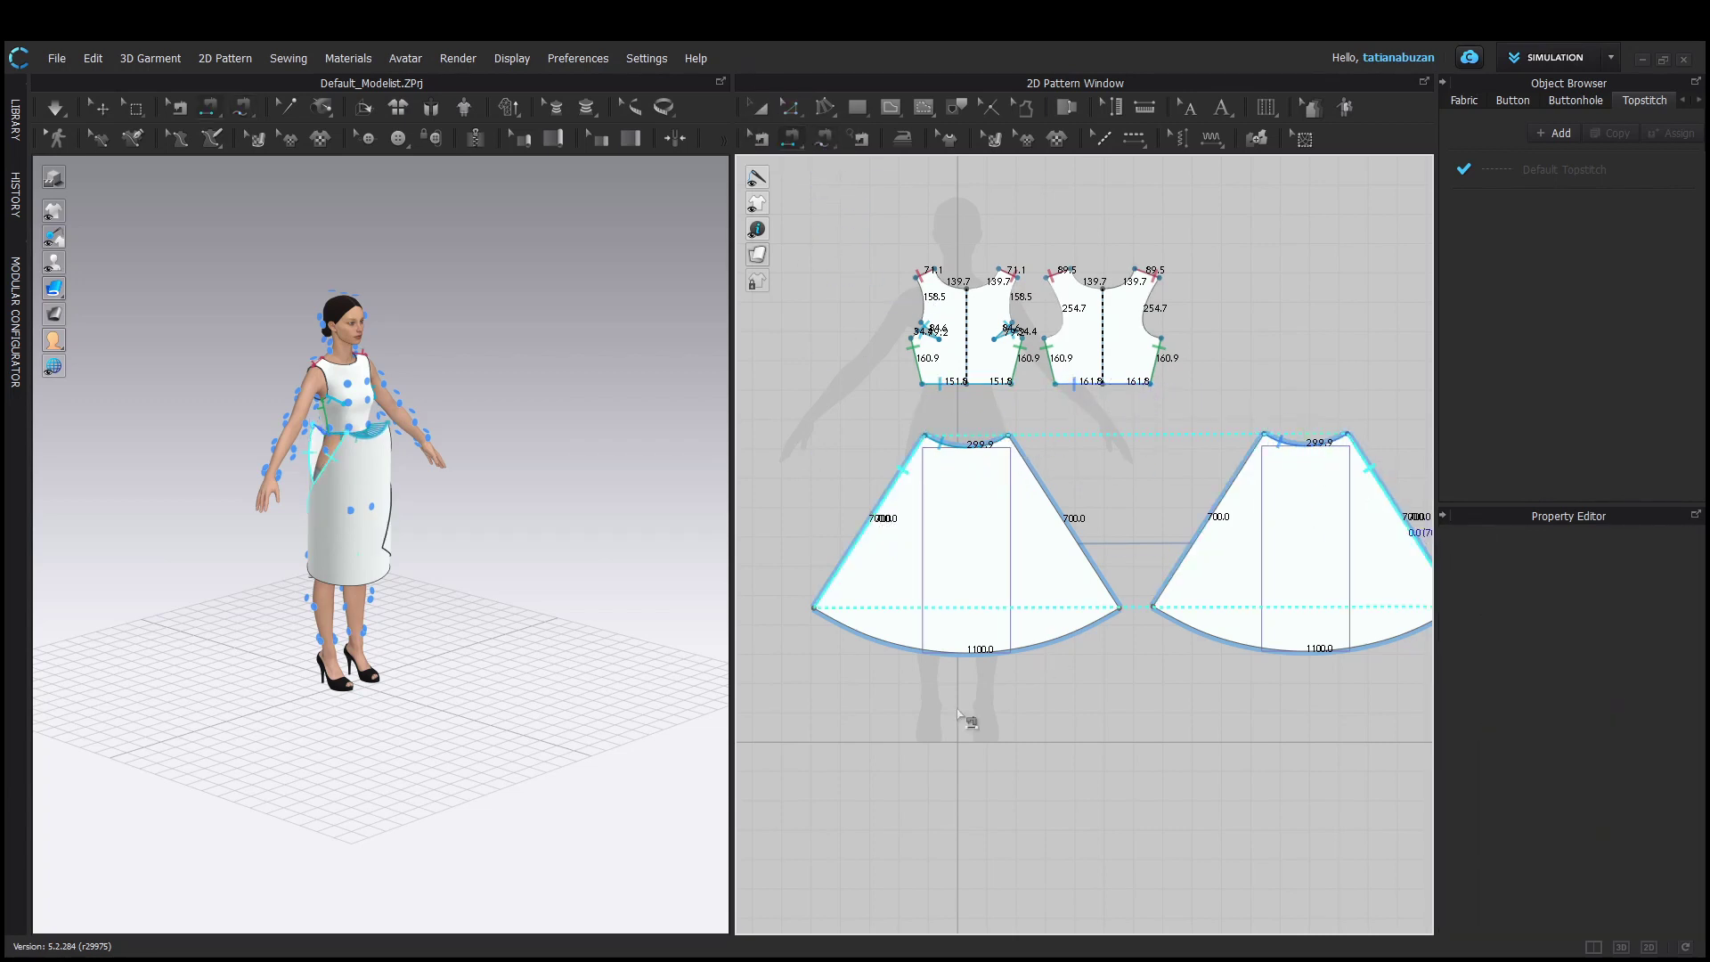
Simulate the dress and pull the front and back skirt panels outward to shape their drape
key(space)
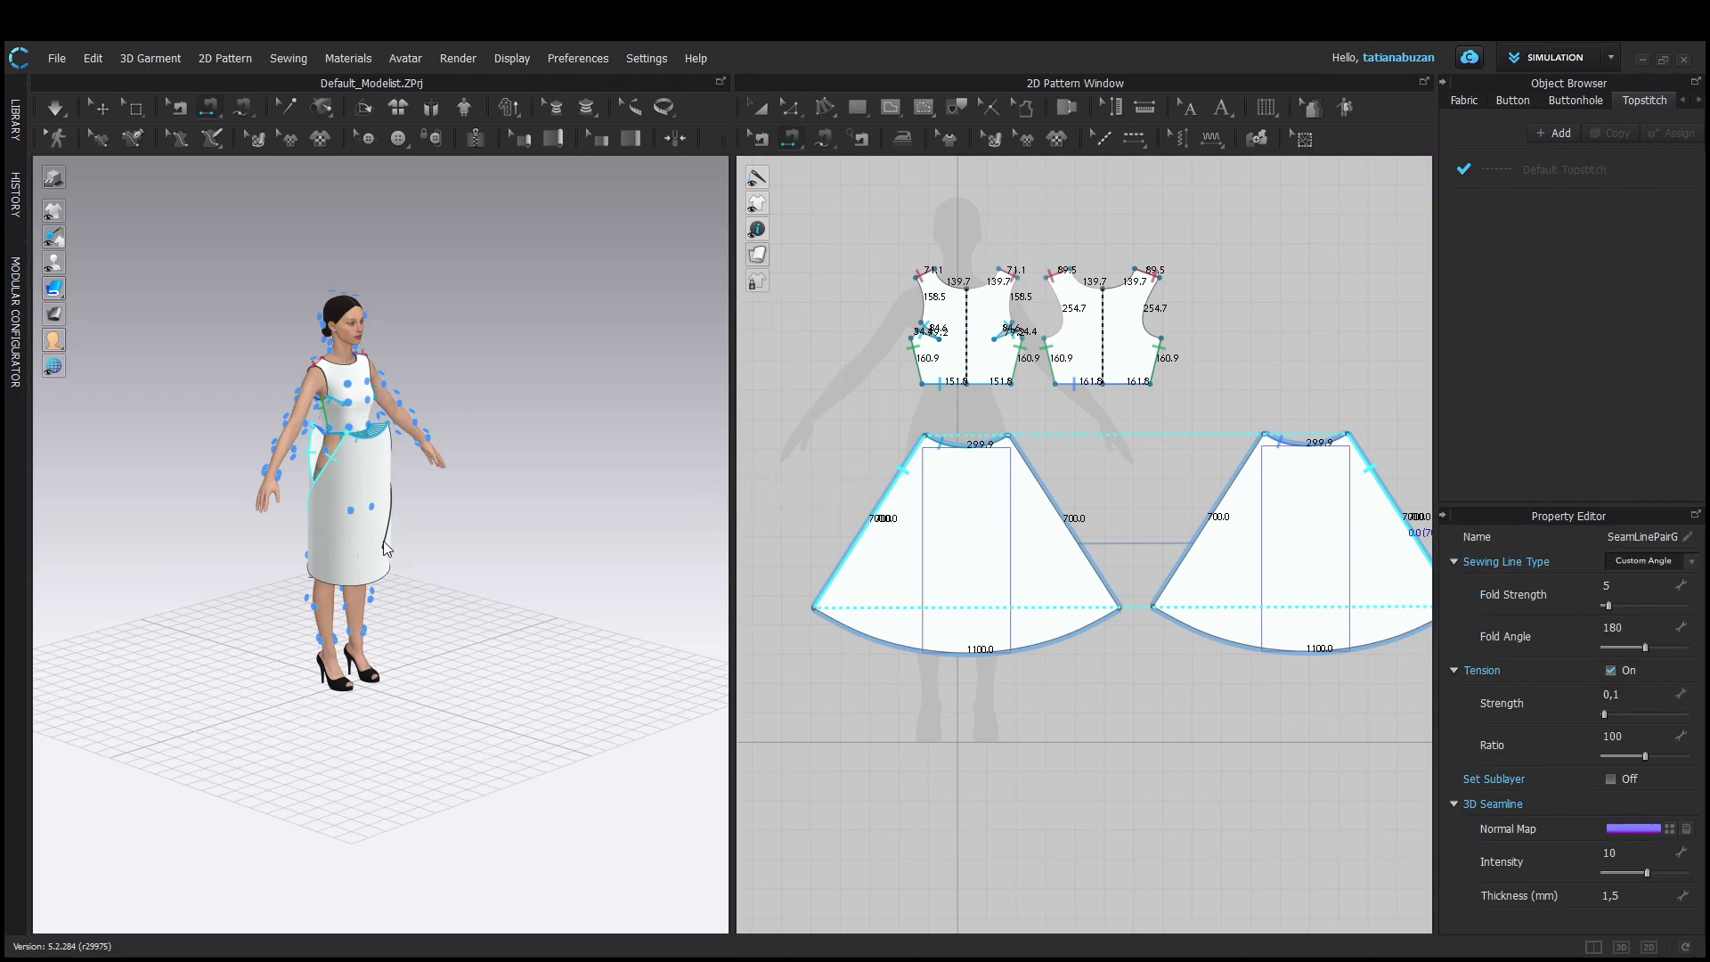
key(space)
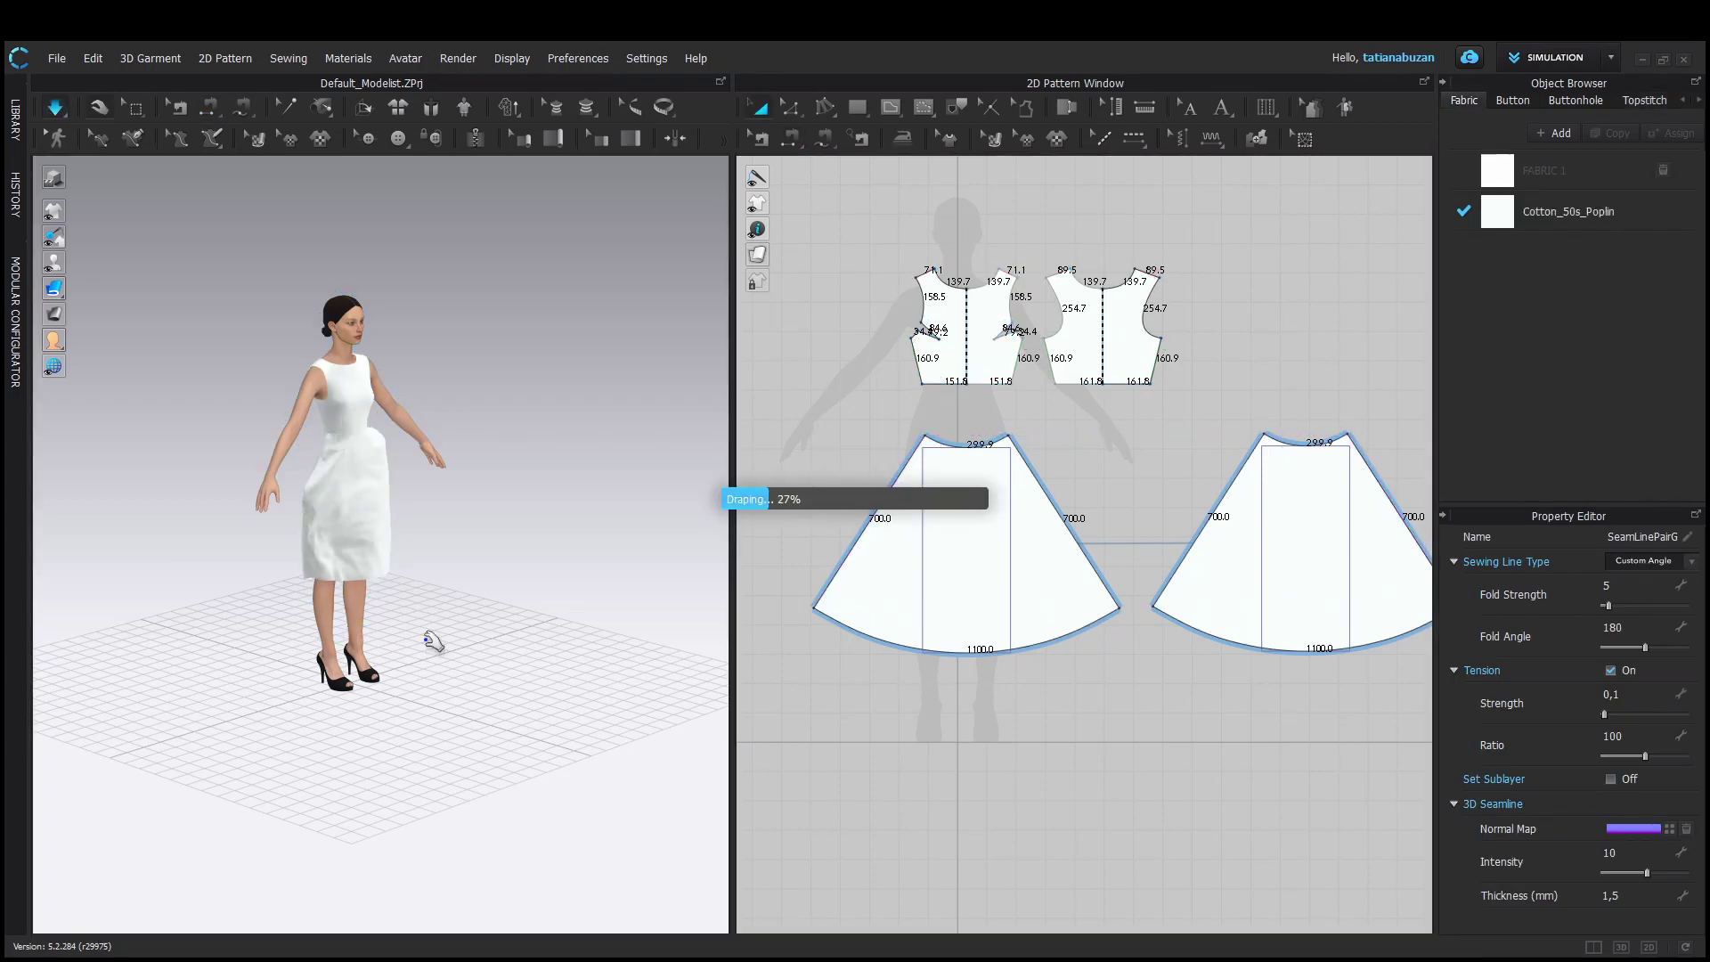
right_drag(429, 645, 383, 584)
scroll(382, 623, up, 5)
drag(320, 580, 359, 596)
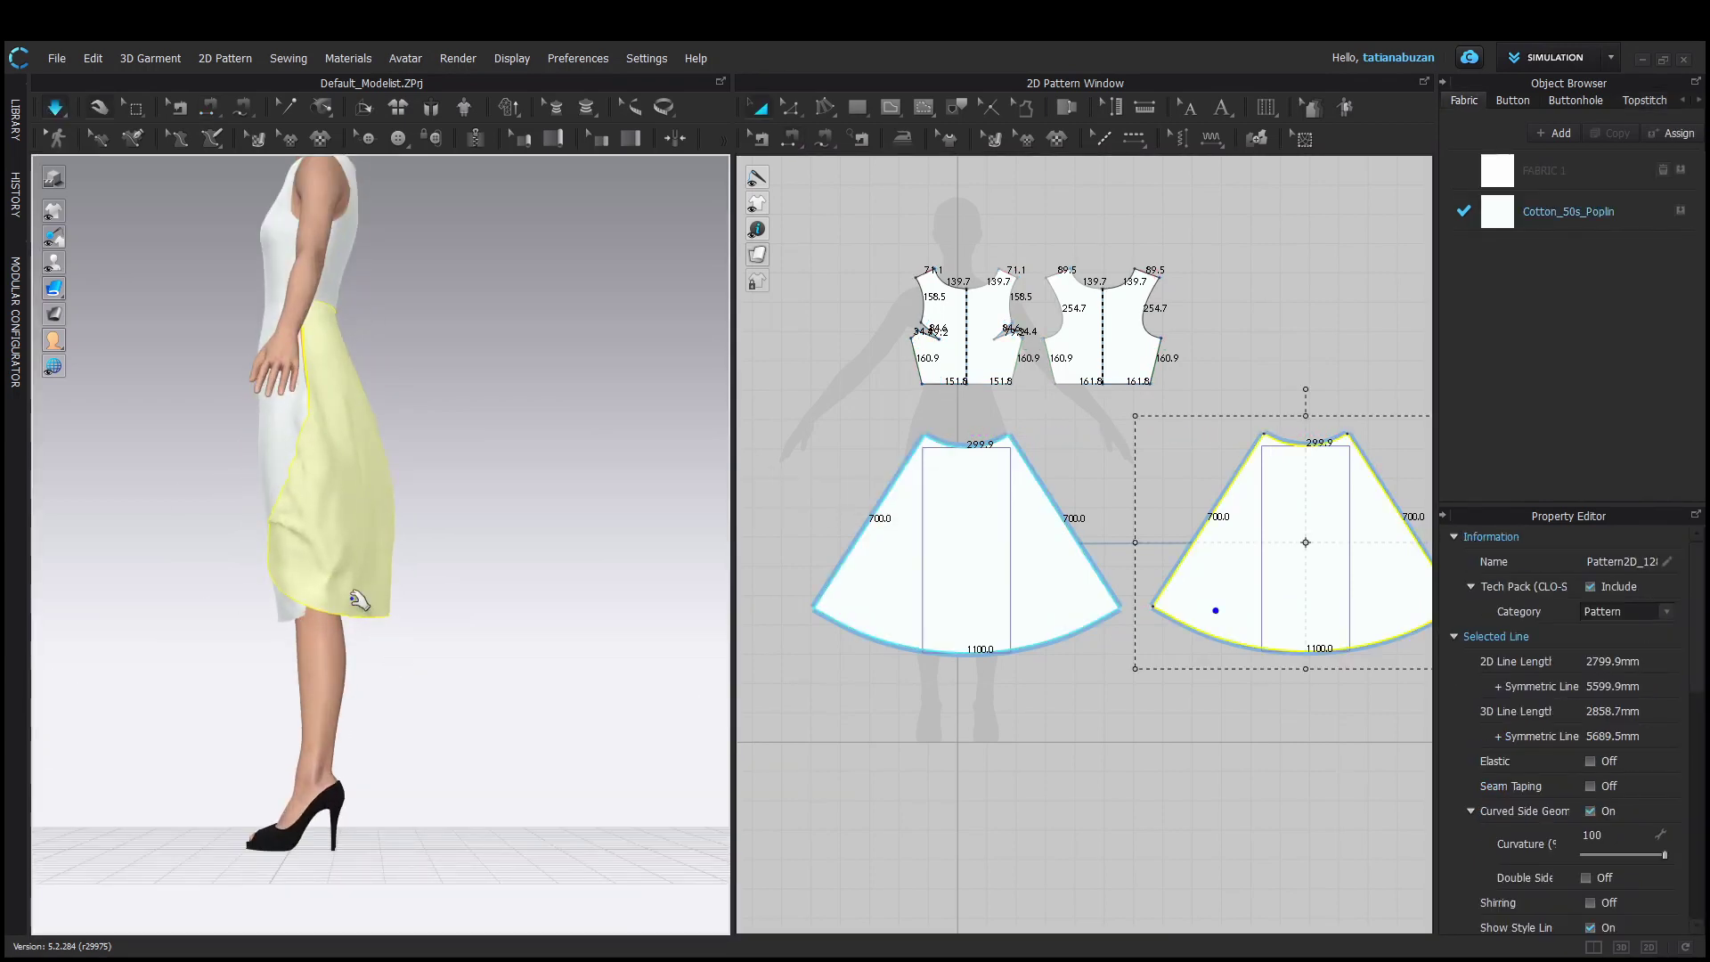
right_drag(359, 596, 169, 566)
drag(278, 575, 420, 584)
Sew the skirt's remaining open side seam between the front and back panels and simulate it
click(791, 138)
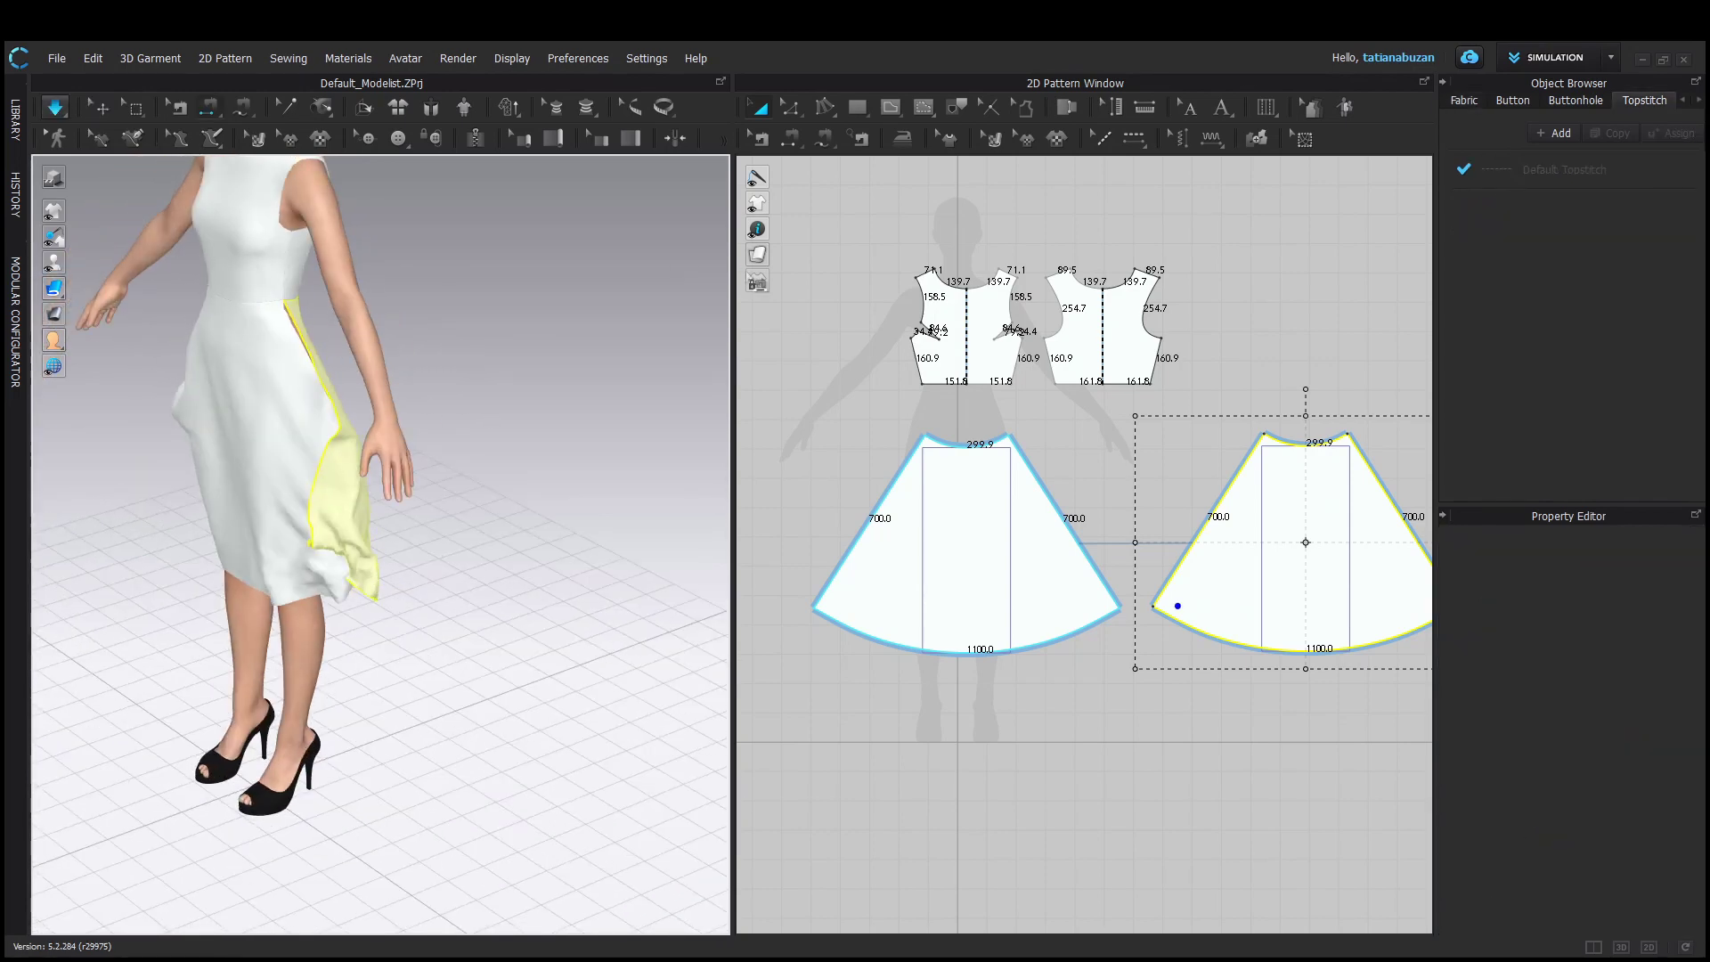
click(1085, 535)
key(space)
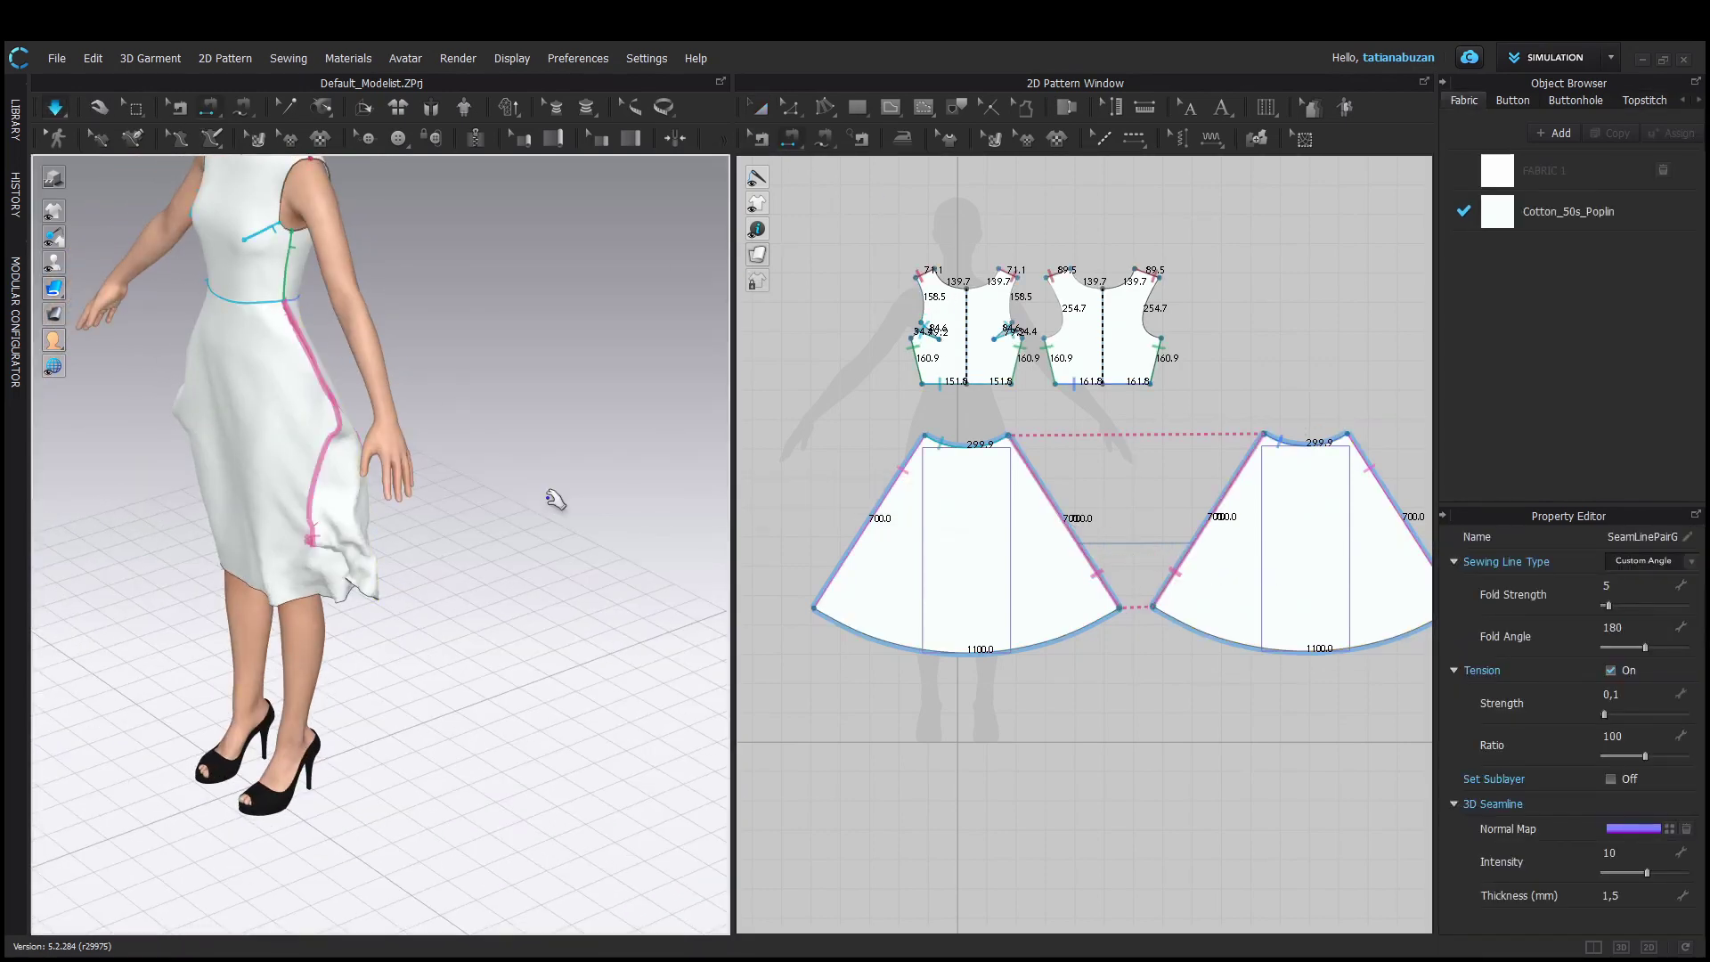
Pull the skirt hem outward at the front and both sides until the flare falls free of the legs
drag(374, 588, 473, 607)
drag(299, 599, 259, 615)
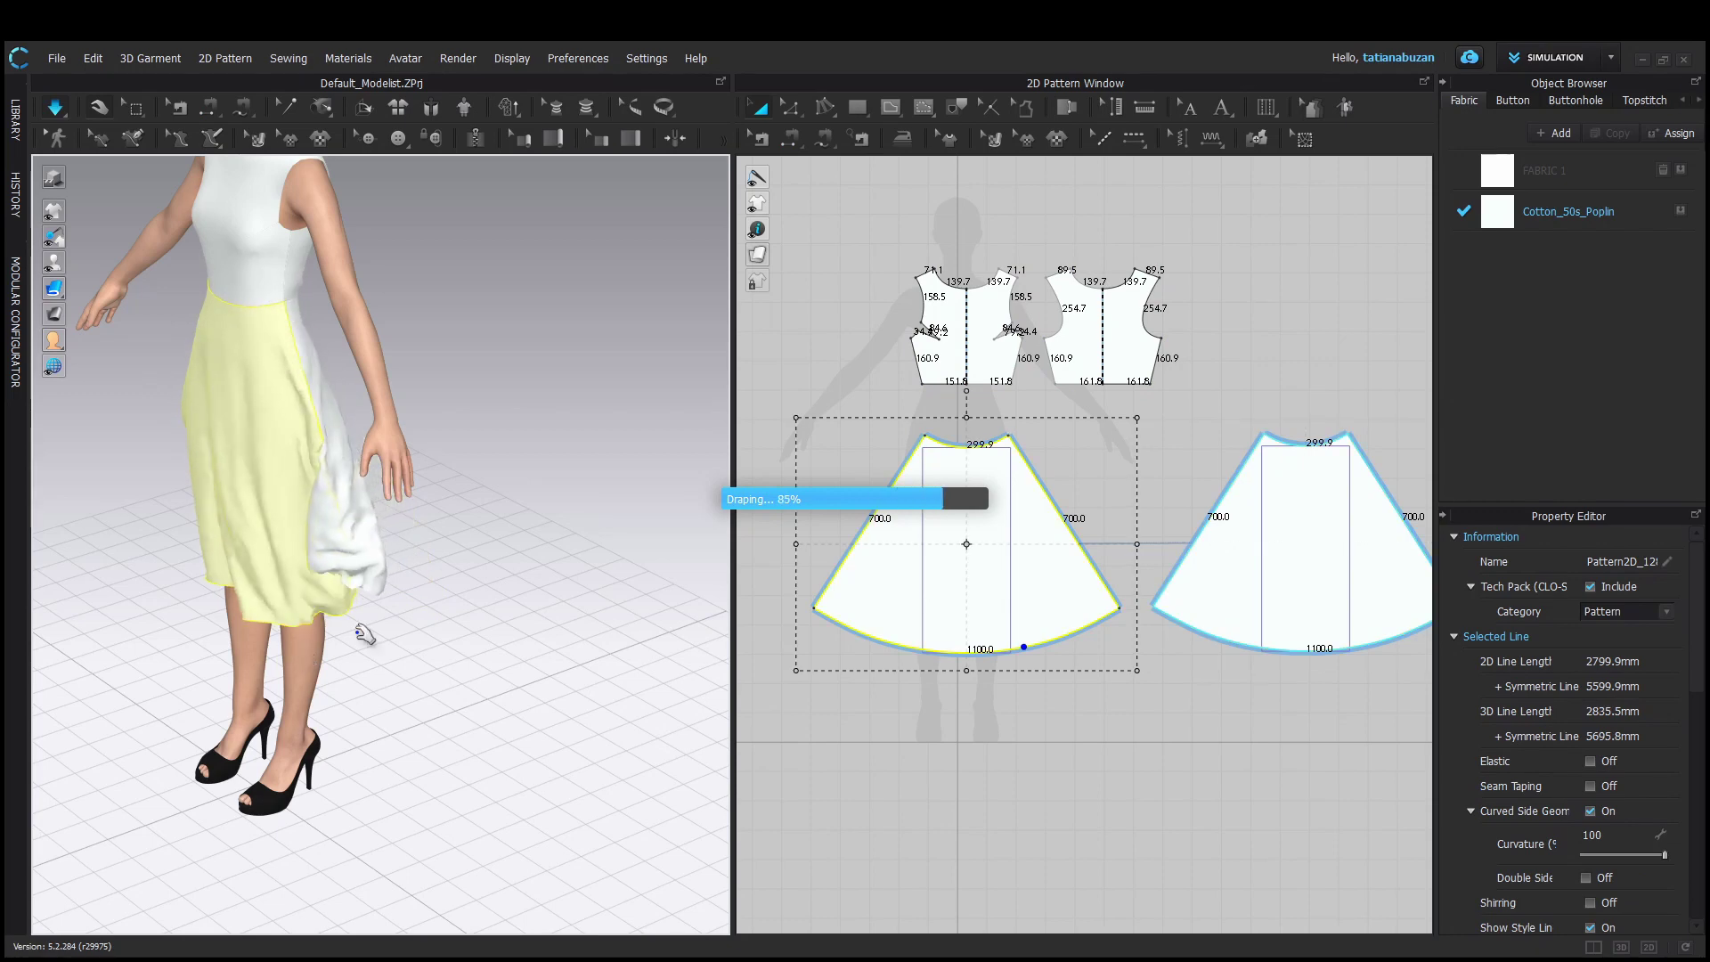
right_drag(259, 615, 408, 605)
drag(400, 611, 499, 637)
right_drag(512, 641, 379, 568)
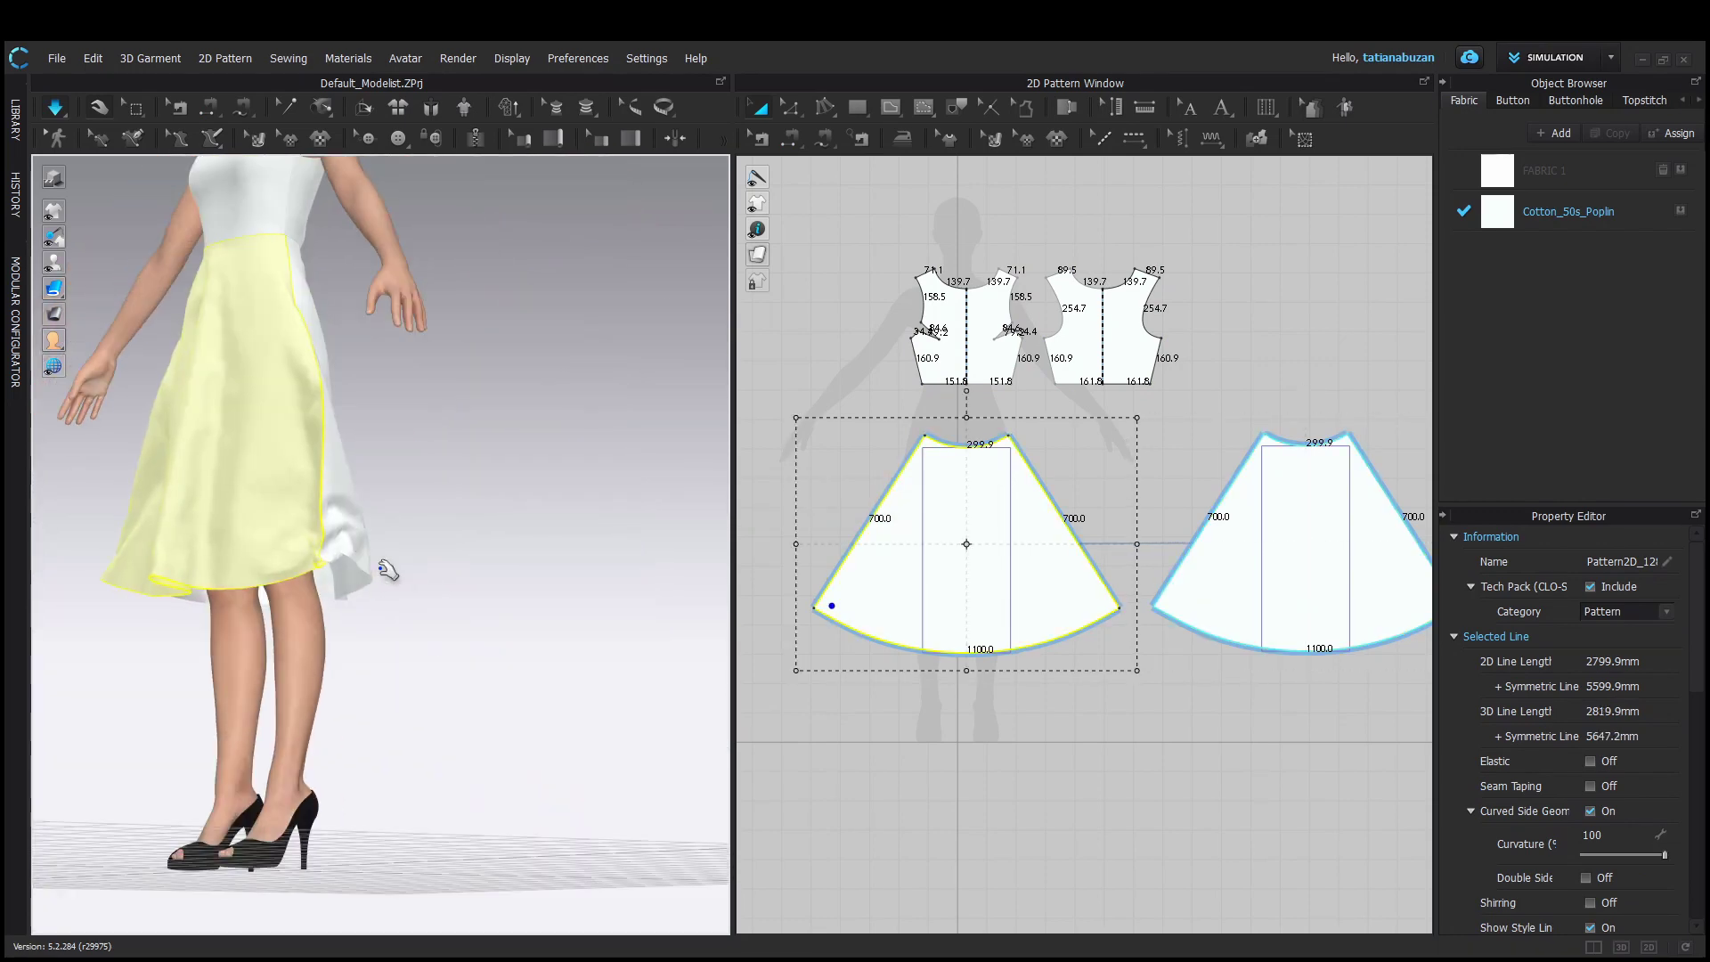
drag(356, 572, 409, 588)
scroll(392, 622, down, 5)
right_drag(432, 652, 481, 660)
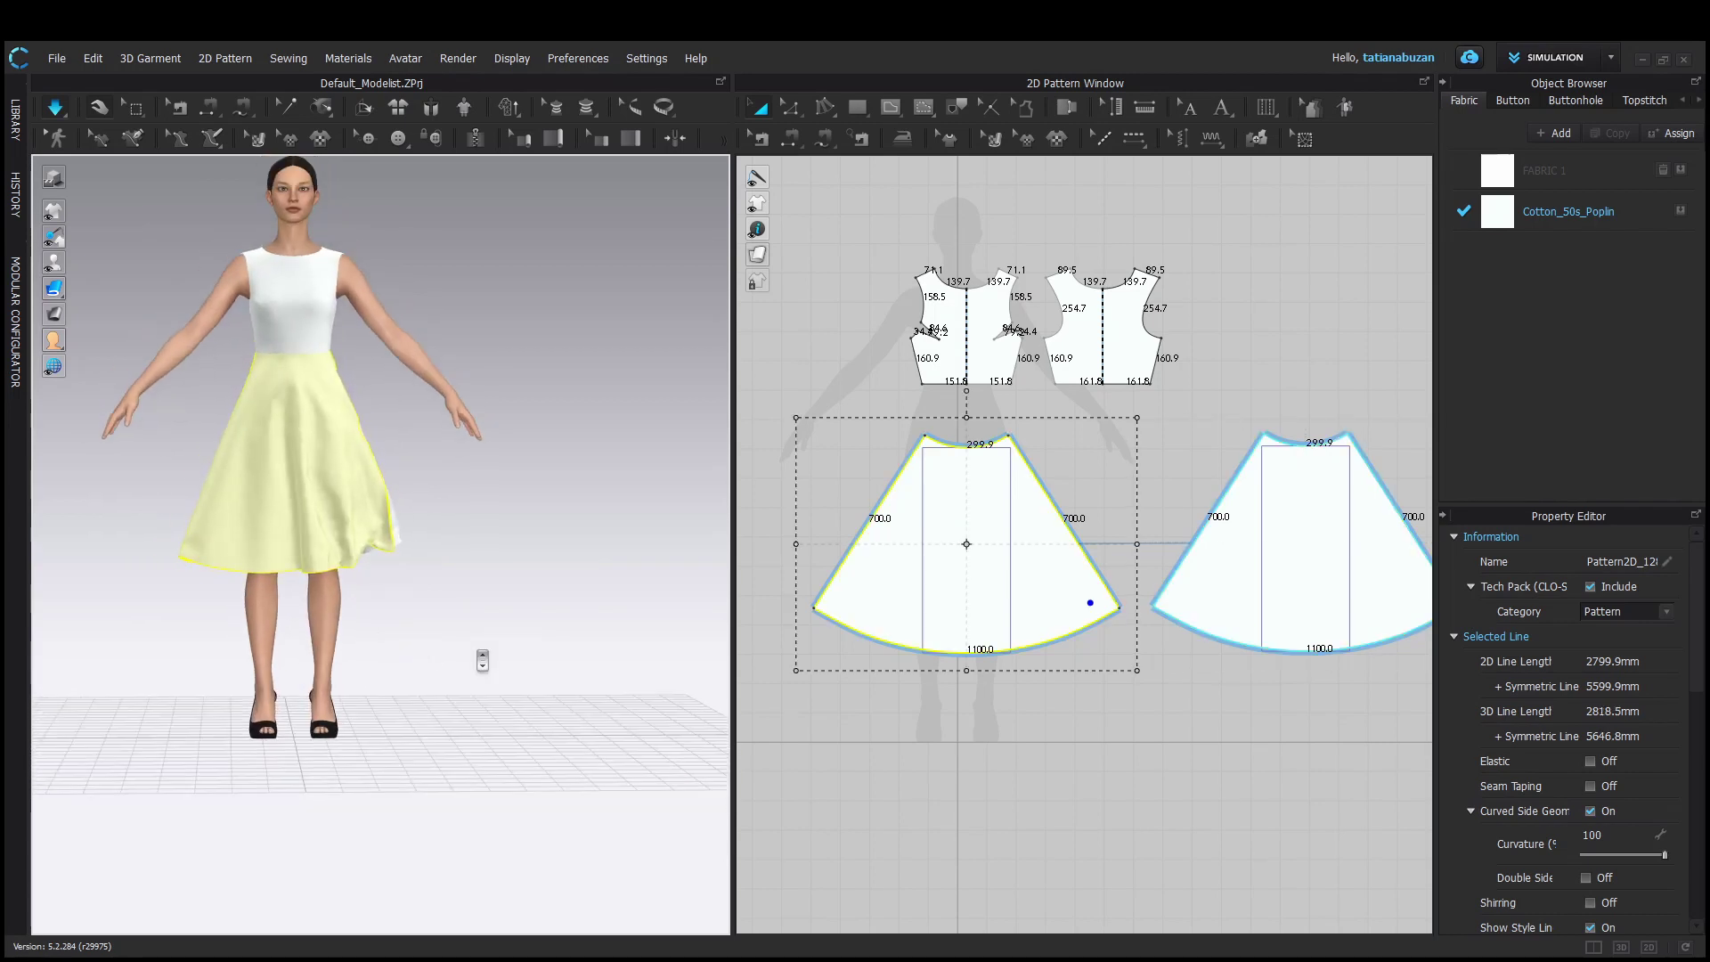
Offset the hem of both skirt panels as two internal lines spaced 80 mm apart, extended to the side edges
scroll(481, 655, down, 1)
middle_drag(478, 542, 499, 587)
middle_drag(759, 561, 757, 516)
drag(734, 504, 673, 489)
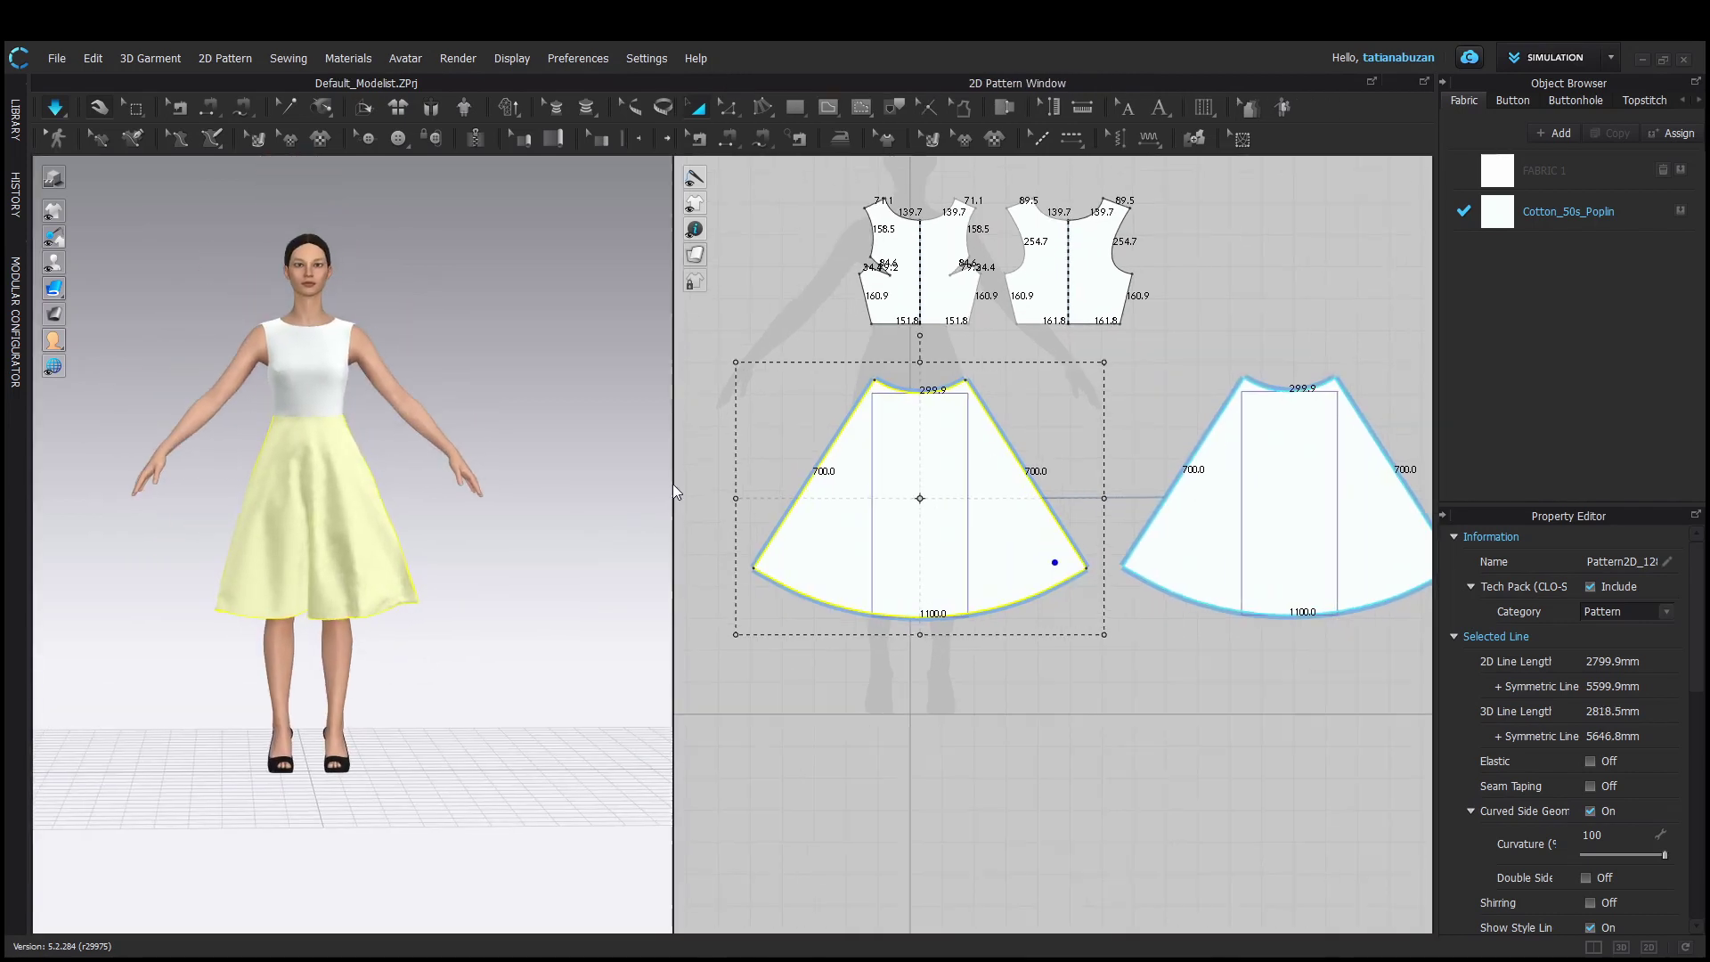
click(729, 109)
right_click(1192, 604)
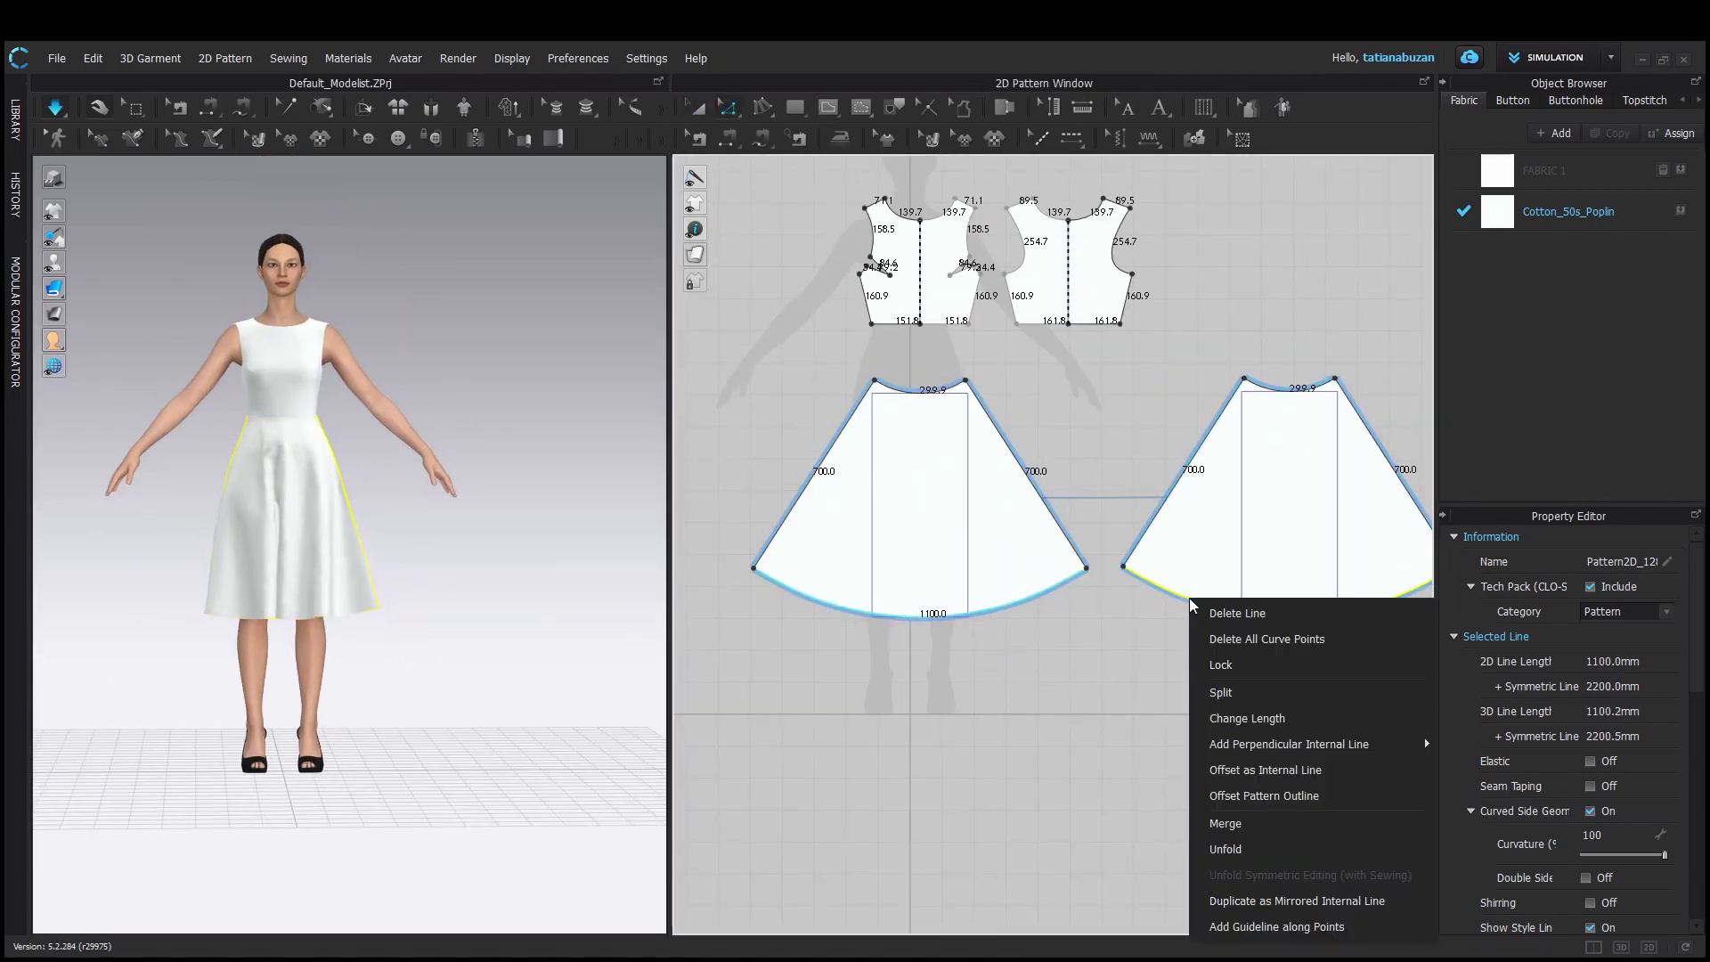
click(1234, 768)
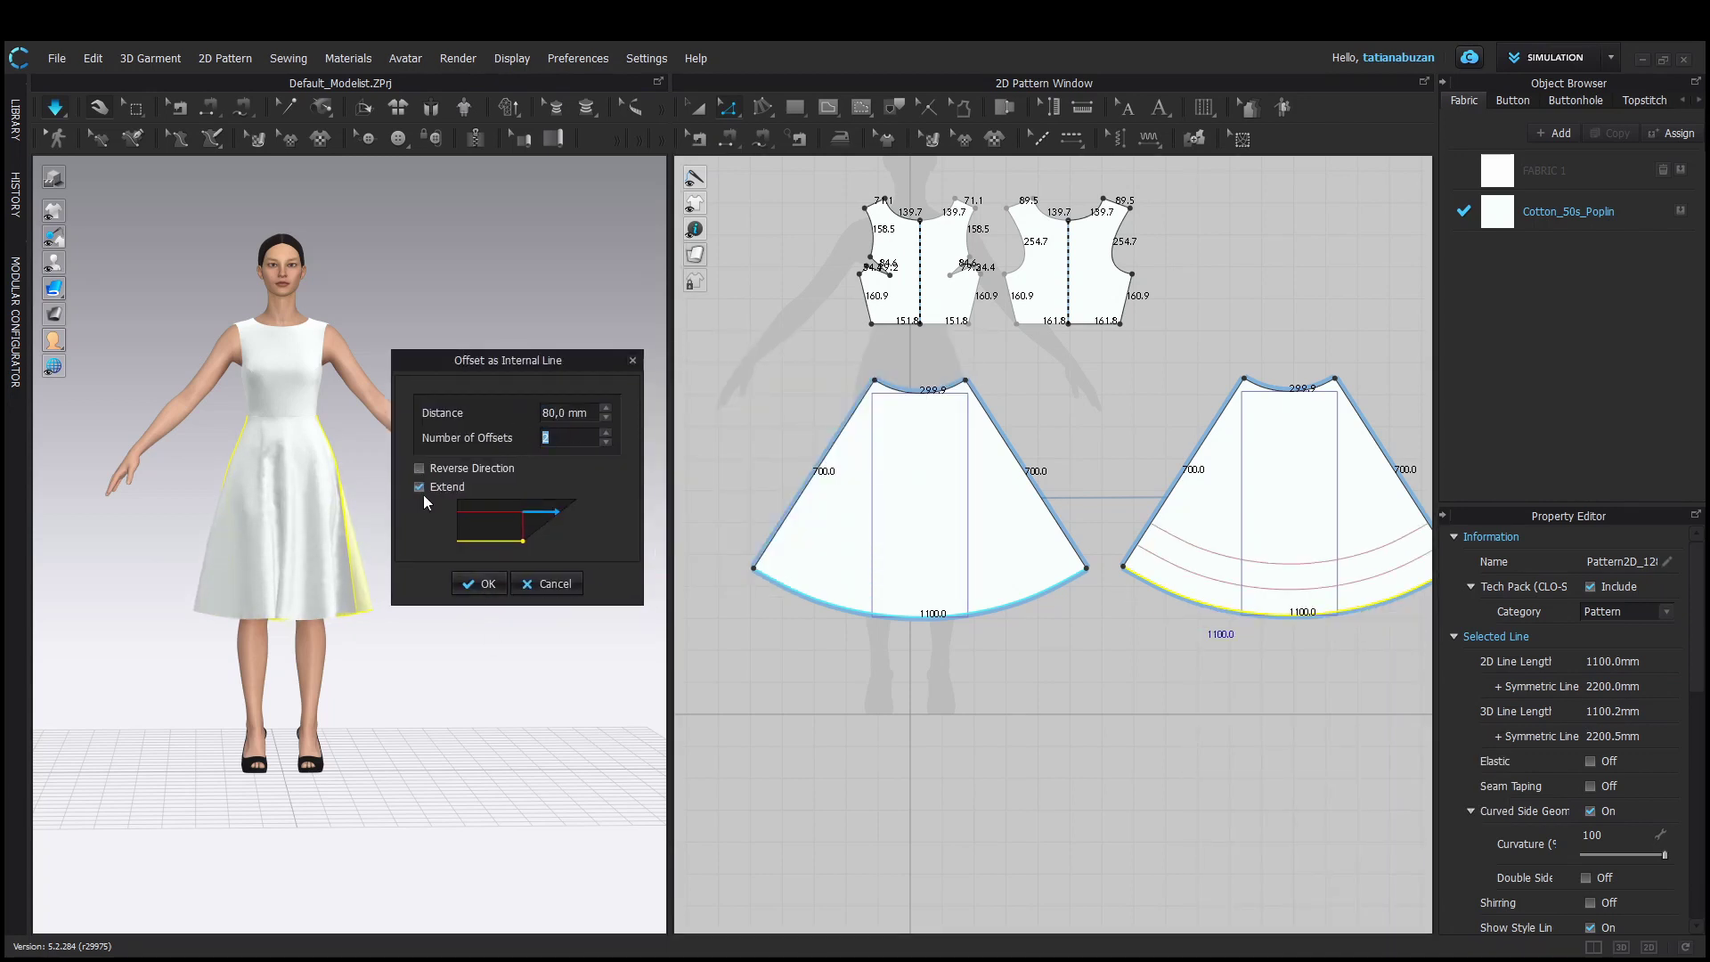
click(479, 584)
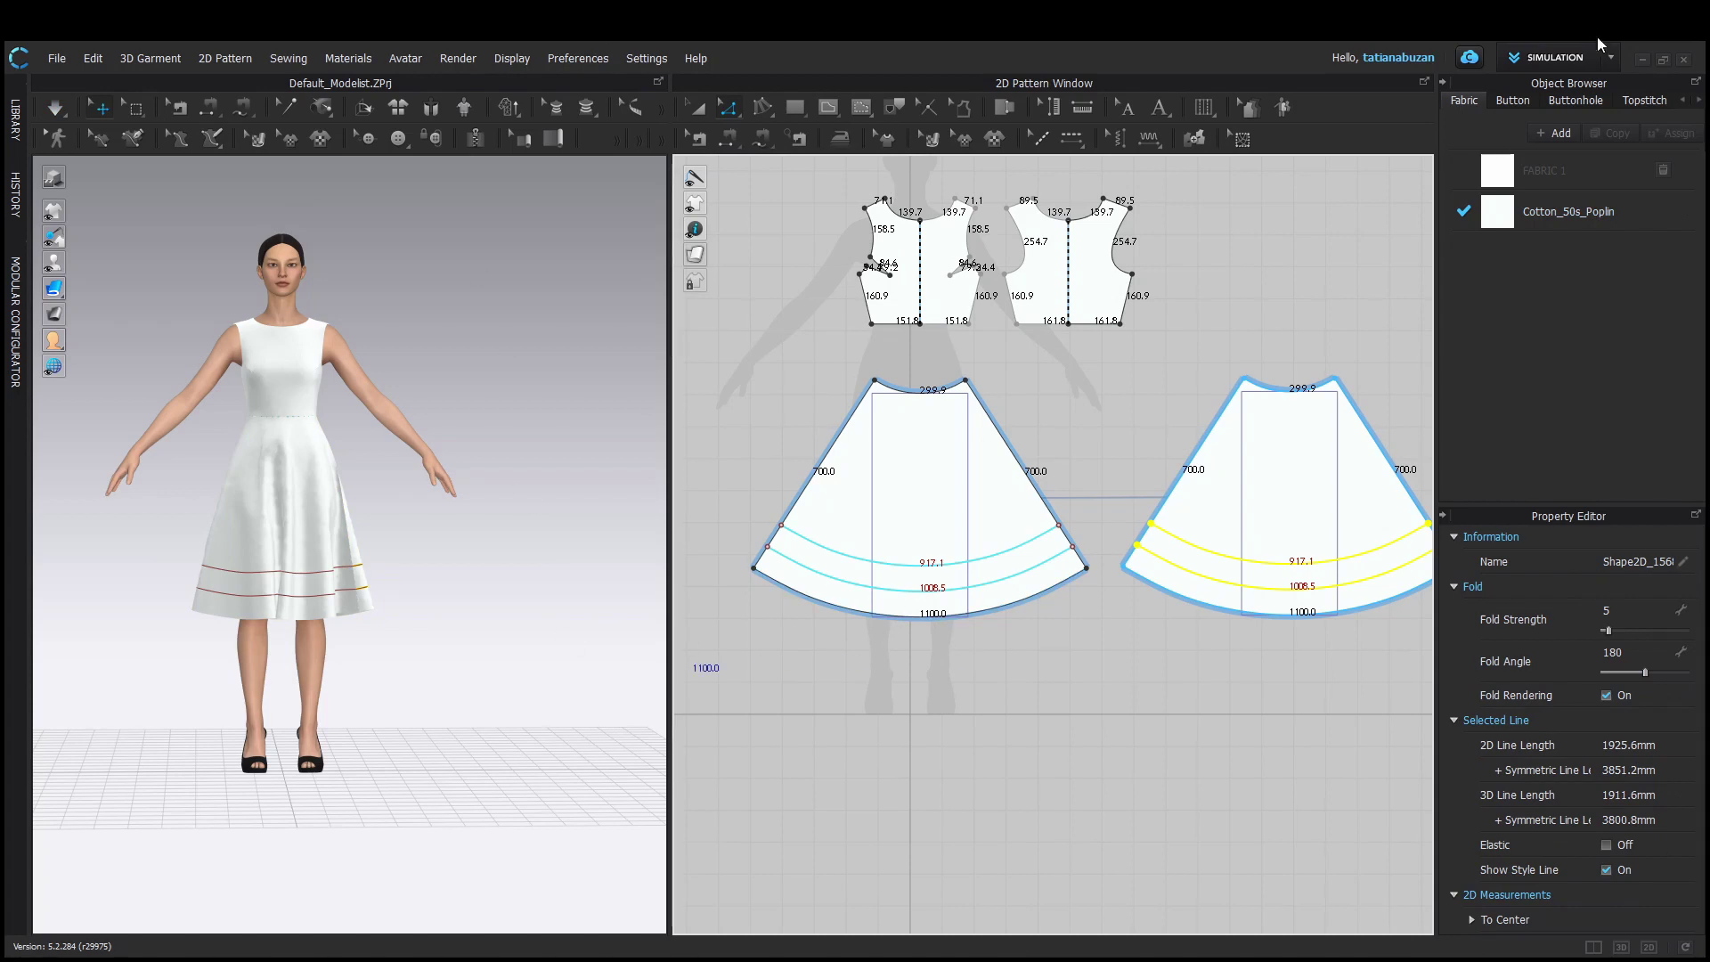
Cut and sew the skirt panels along the lower and the upper internal hem lines
right_click(844, 587)
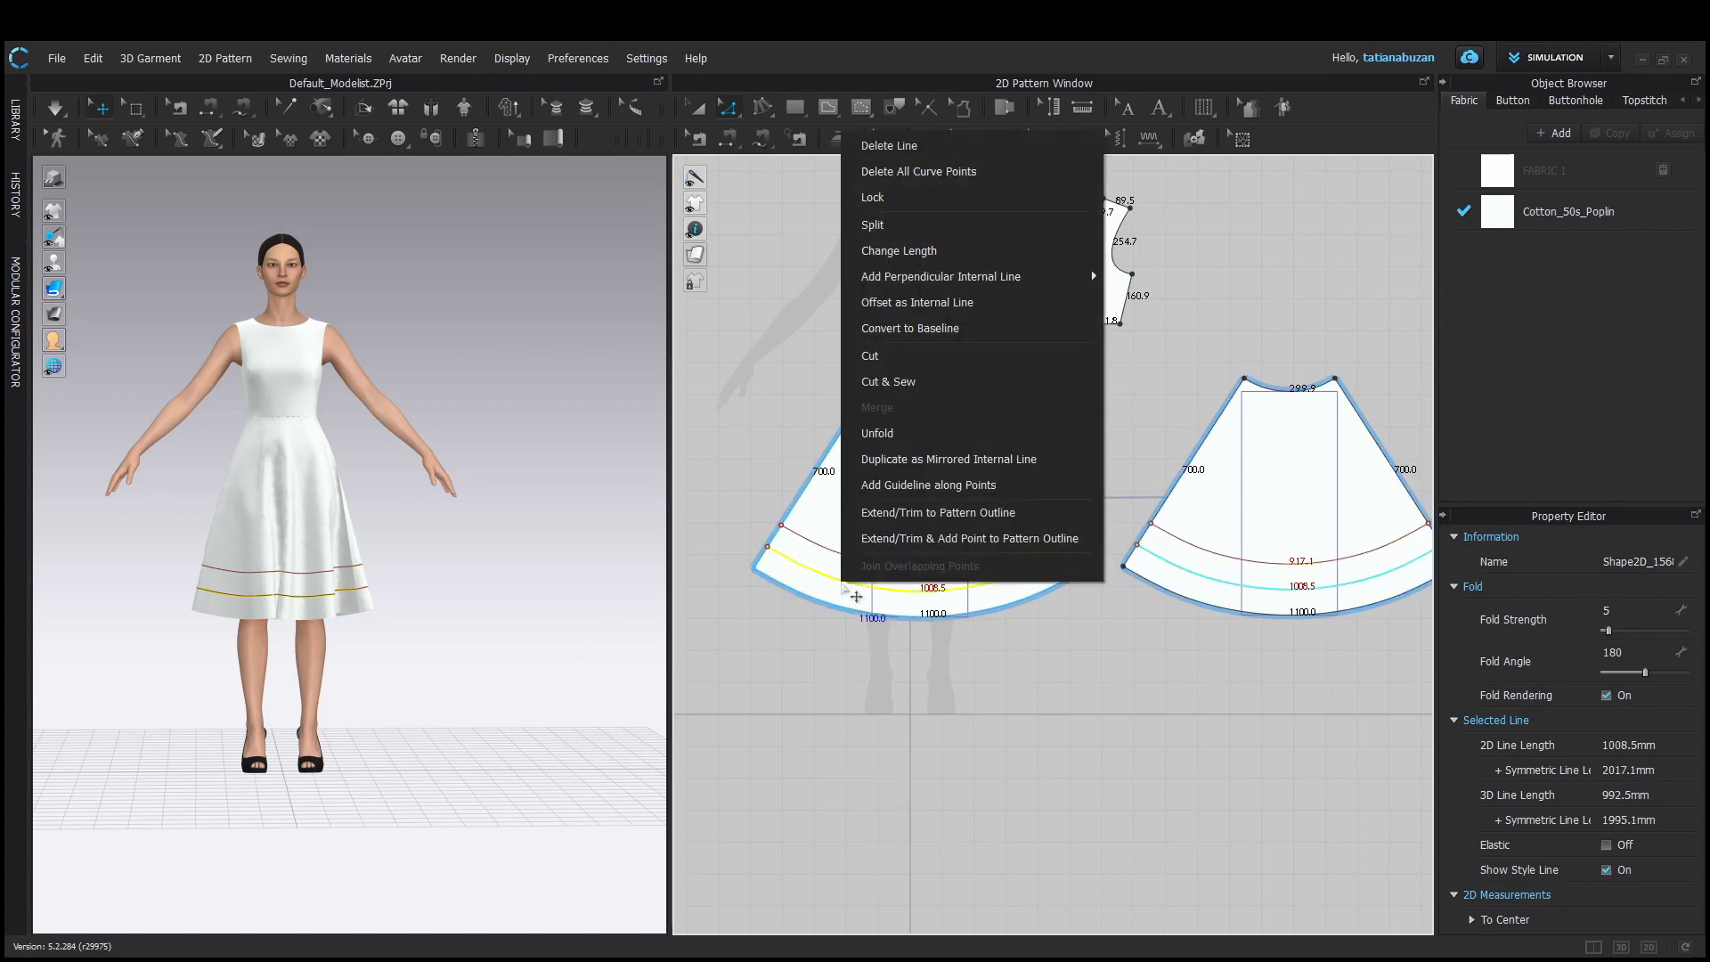
click(888, 382)
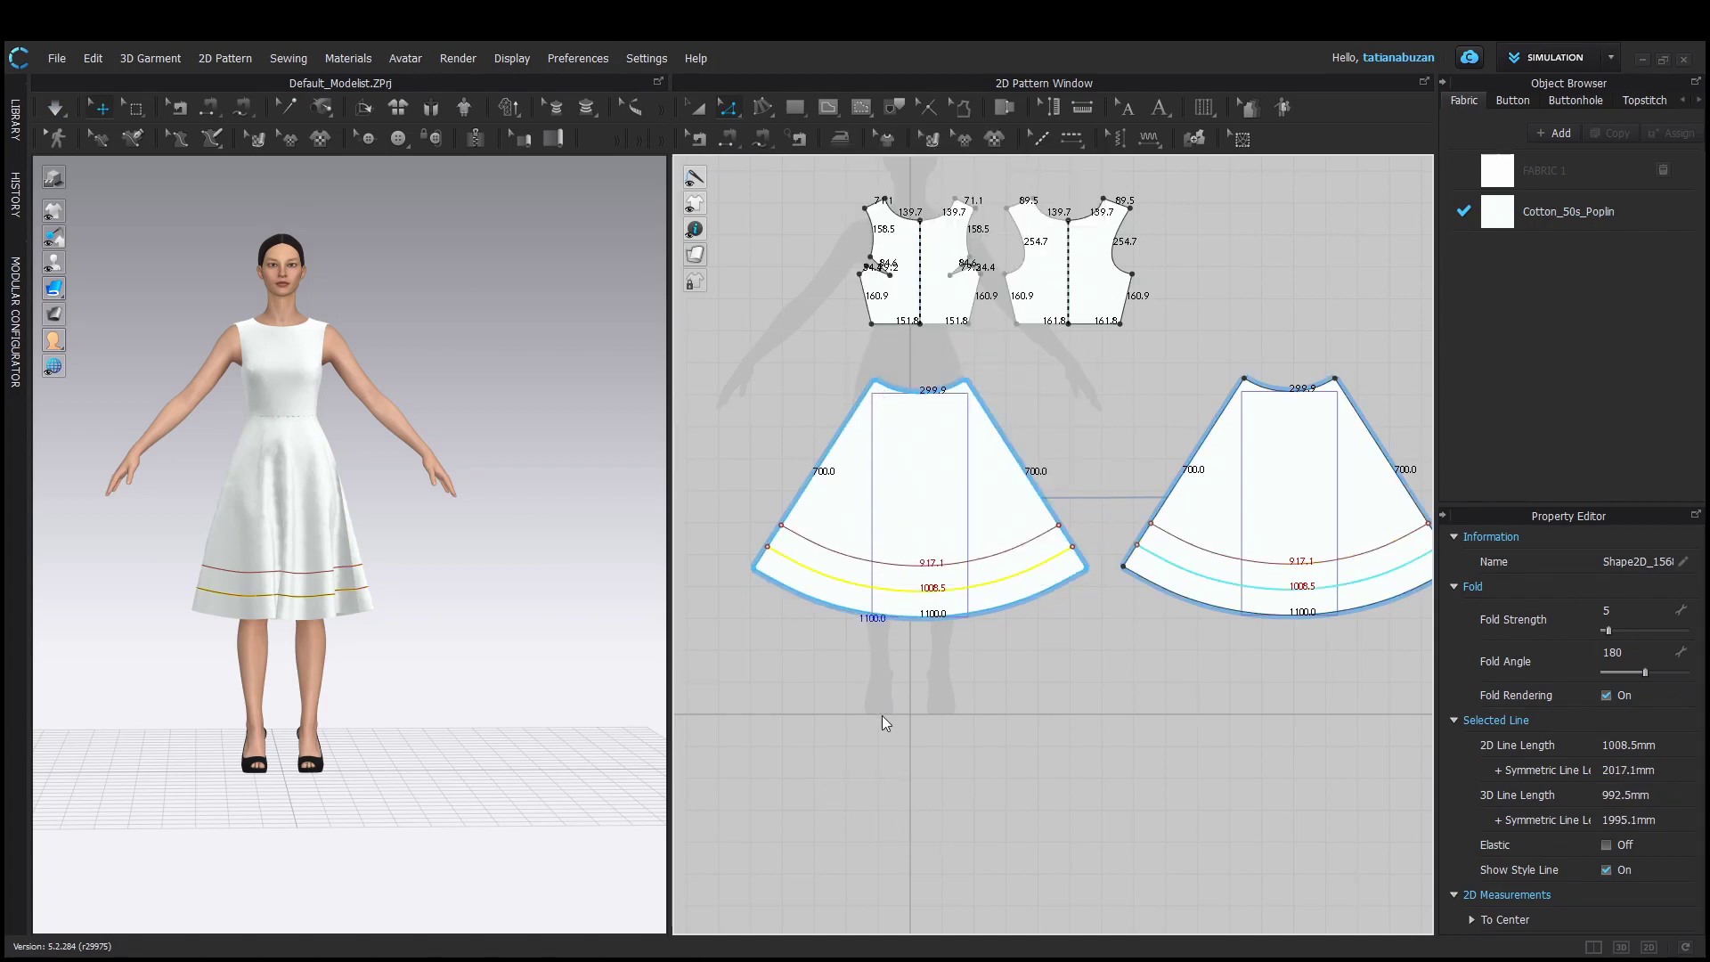
right_click(864, 557)
click(910, 375)
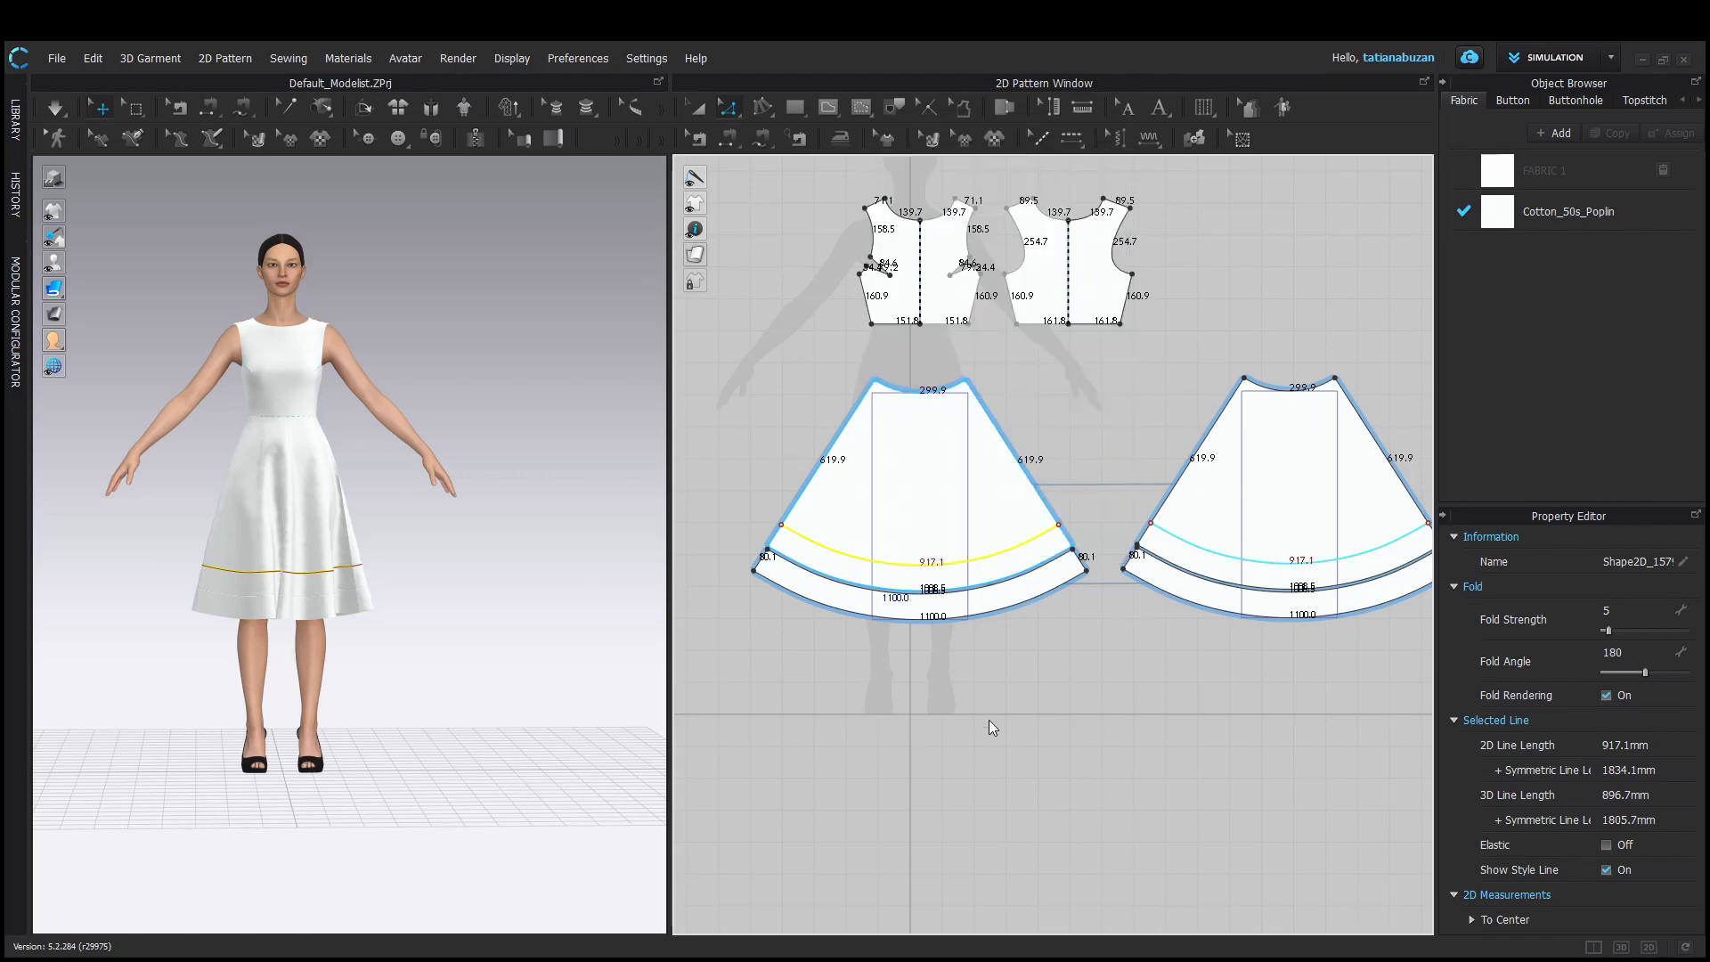
Move the cut hem bands of both skirt panels downward so the bands lie apart from the skirt pieces
click(701, 114)
drag(887, 609, 887, 663)
drag(893, 581, 893, 609)
drag(1301, 608, 1301, 662)
drag(1272, 578, 1271, 633)
Hide the rectangular baselines inside the skirt pieces in the pattern view
mouse_move(695, 204)
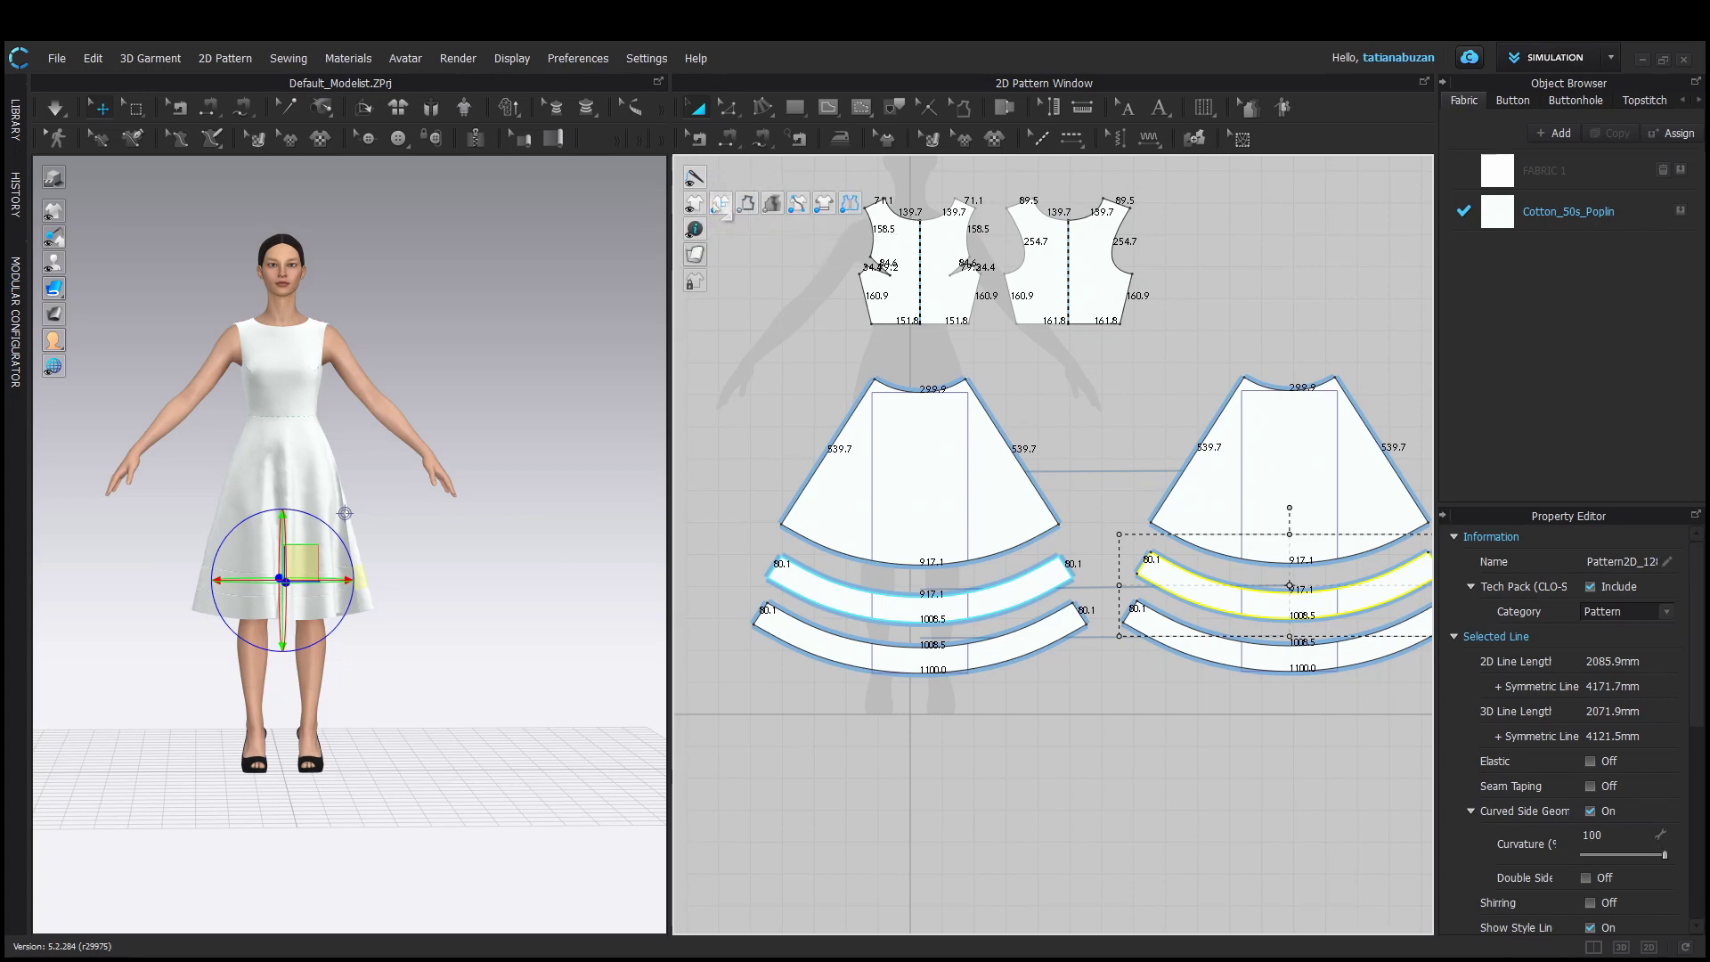
scroll(980, 503, down, 4)
middle_drag(1011, 548, 943, 499)
scroll(946, 503, up, 5)
mouse_move(1016, 704)
middle_down()
mouse_move(1065, 703)
mouse_move(1047, 707)
middle_up()
Copy the Cotton_50s_Poplin fabric, lower the copy's opacity to 46, and assign it to the front and back middle hem bands
click(1528, 219)
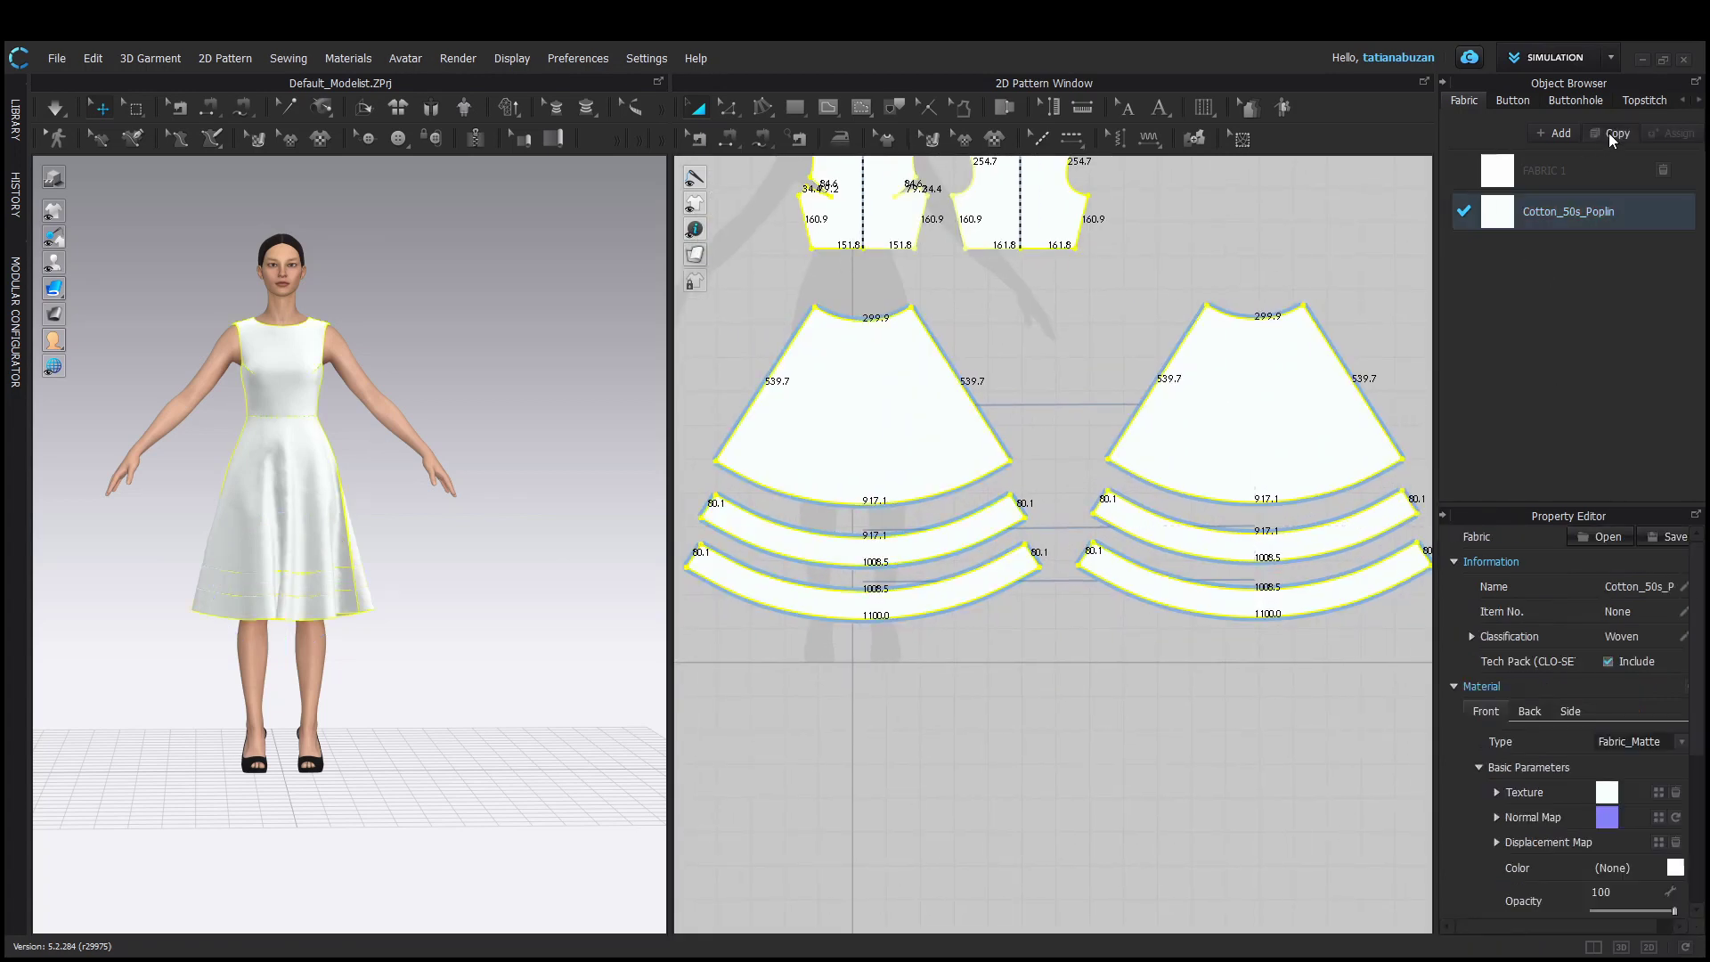
click(1613, 134)
drag(1643, 923, 1630, 923)
drag(1559, 253, 1168, 535)
drag(1500, 256, 882, 561)
Set the Cotton_50s_Poplin fabric's colour to Blue 8 and pull the simulated skirt hem out to the side
right_drag(464, 588, 392, 584)
scroll(494, 613, up, 2)
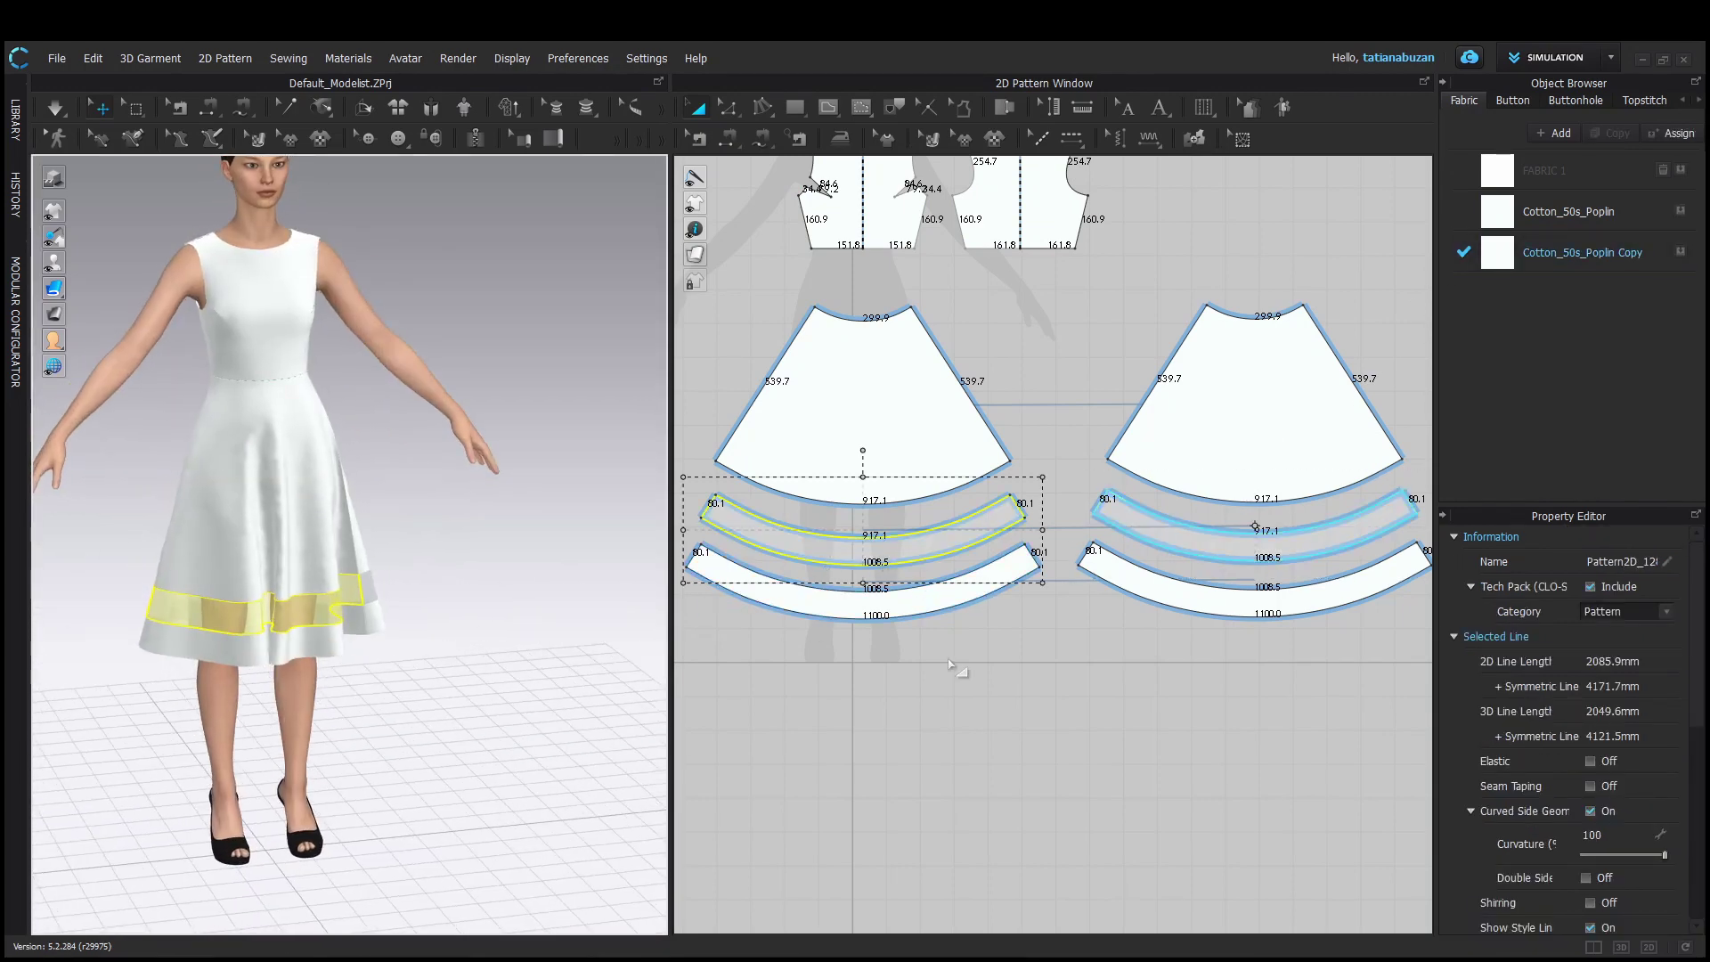
scroll(1096, 801, down, 2)
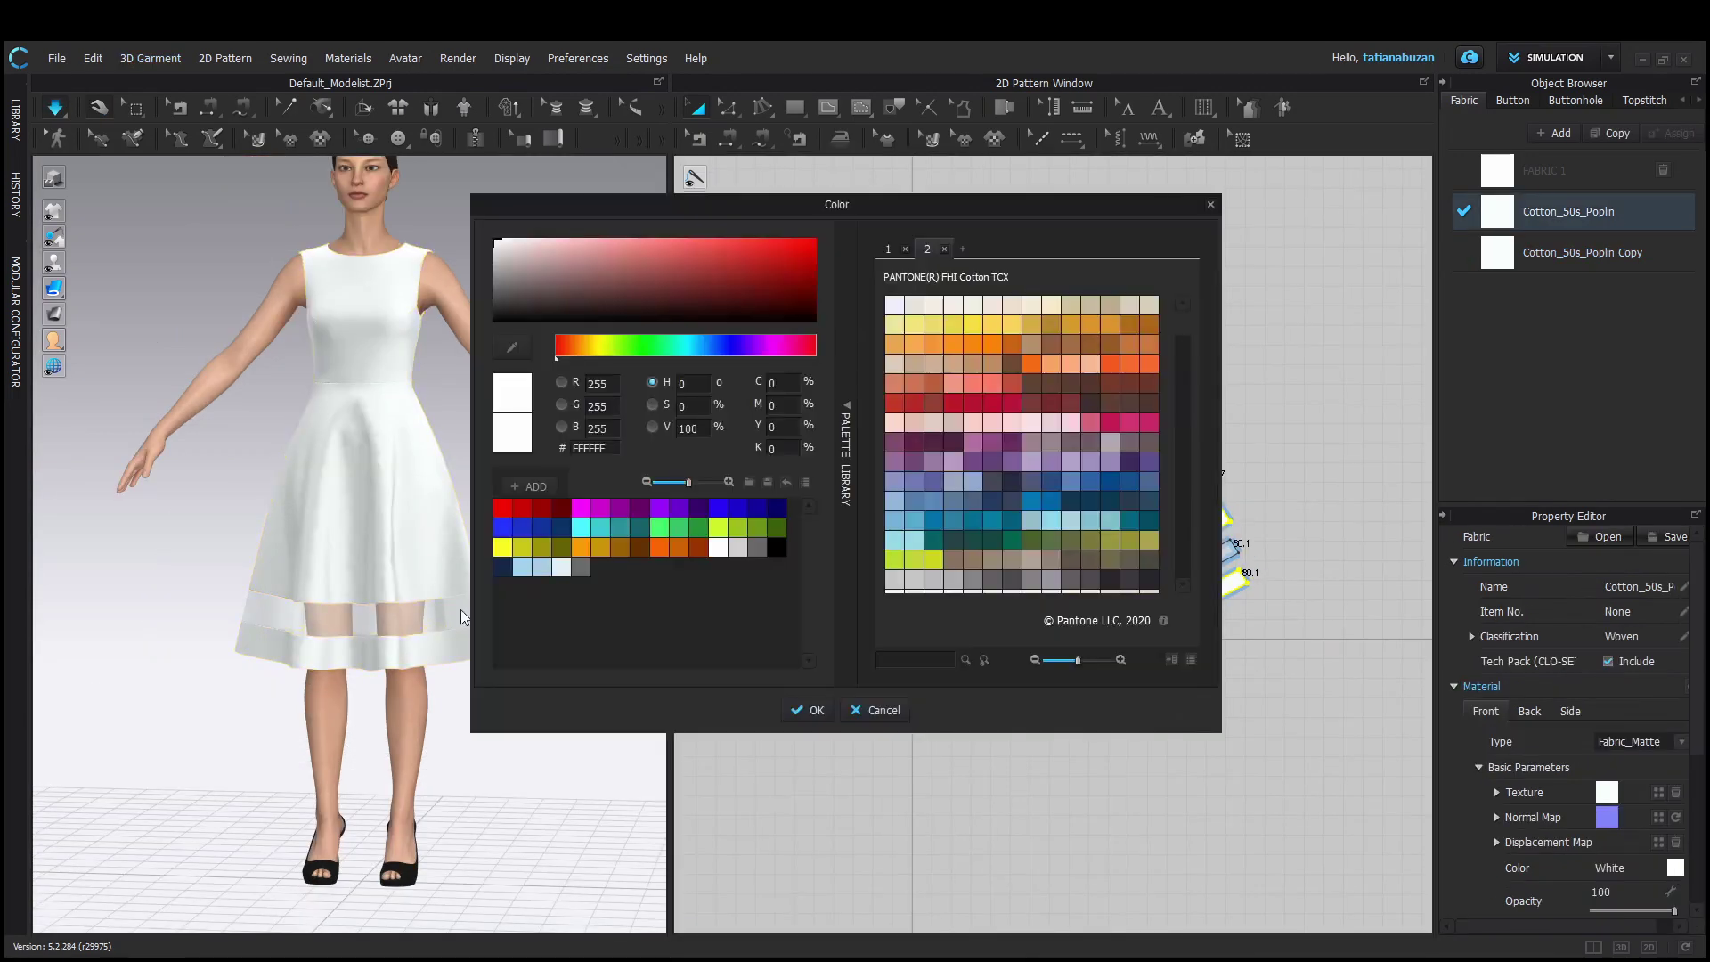
click(551, 531)
click(561, 528)
click(809, 710)
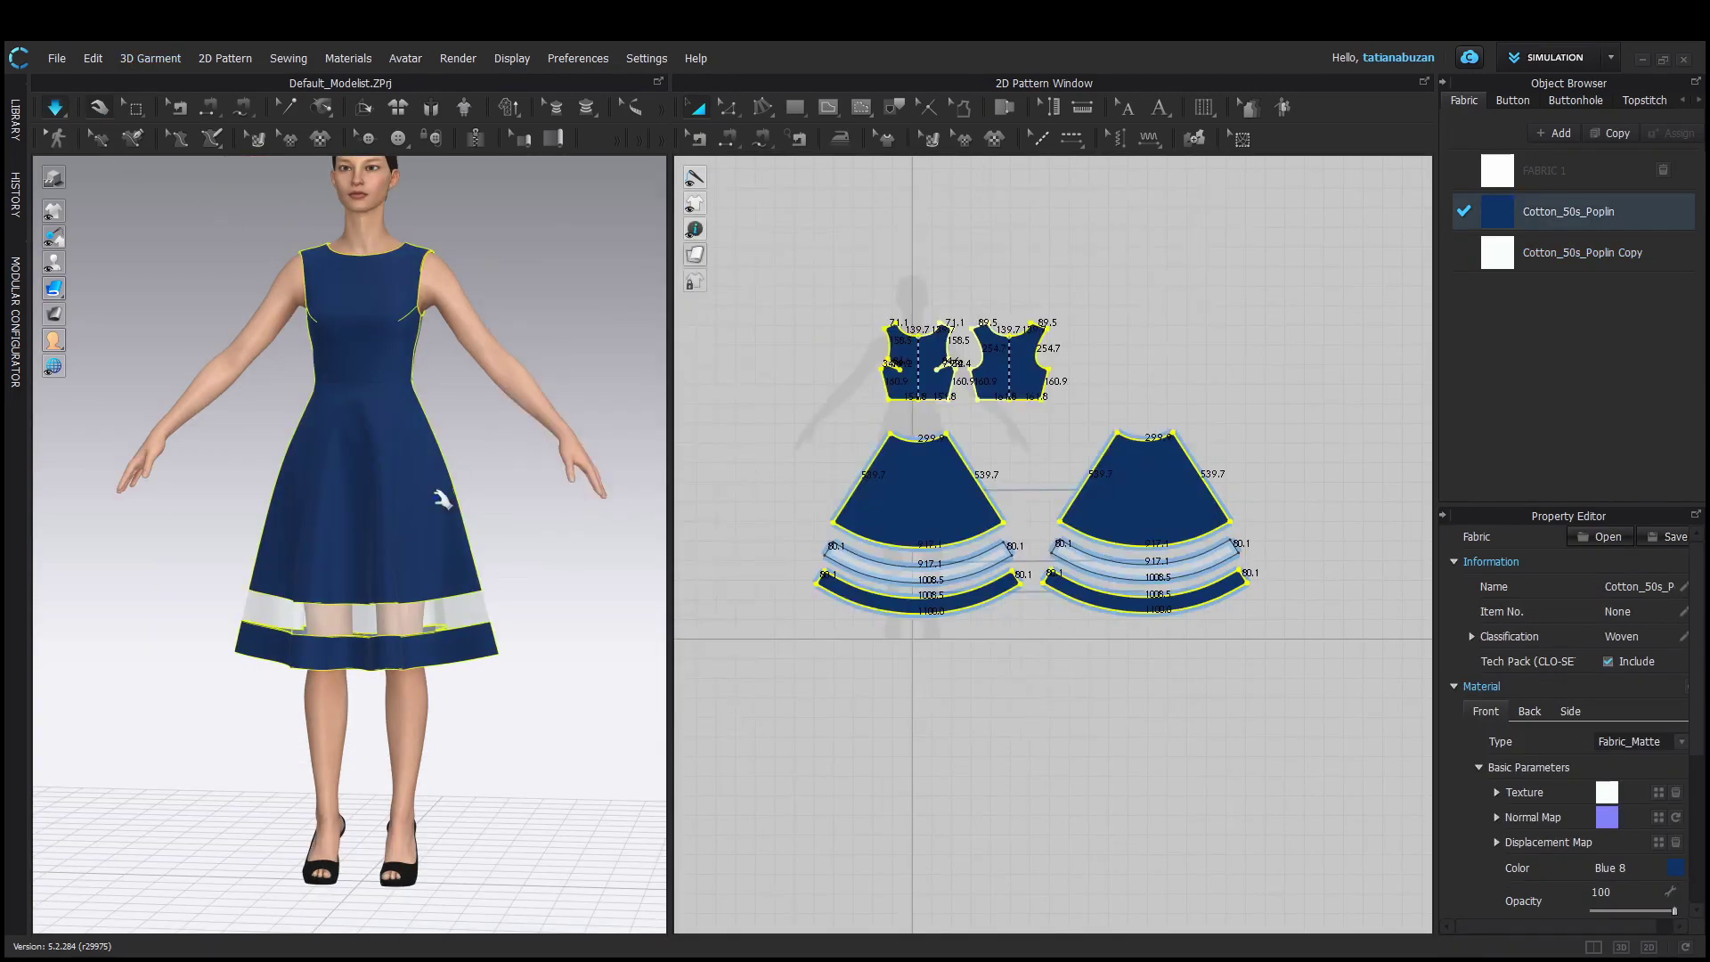
drag(489, 654, 559, 654)
click(532, 622)
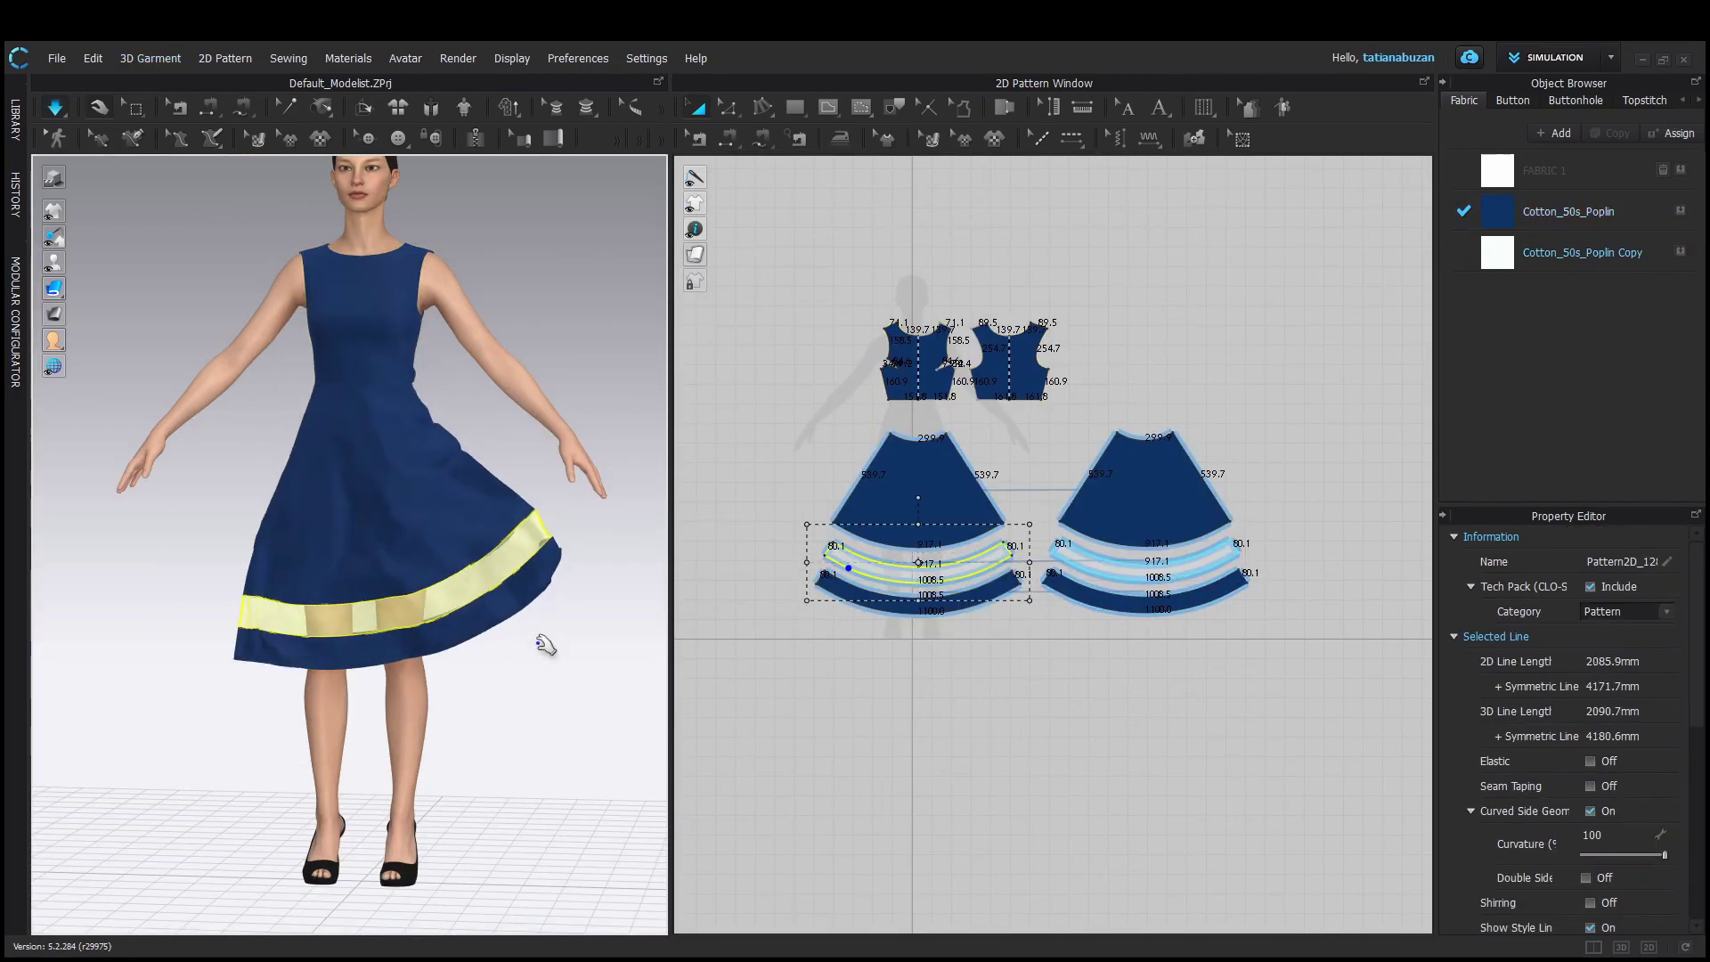
Set the Cotton_50s_Poplin Copy fabric's colour to Blue 8
click(1498, 265)
click(1676, 867)
click(554, 527)
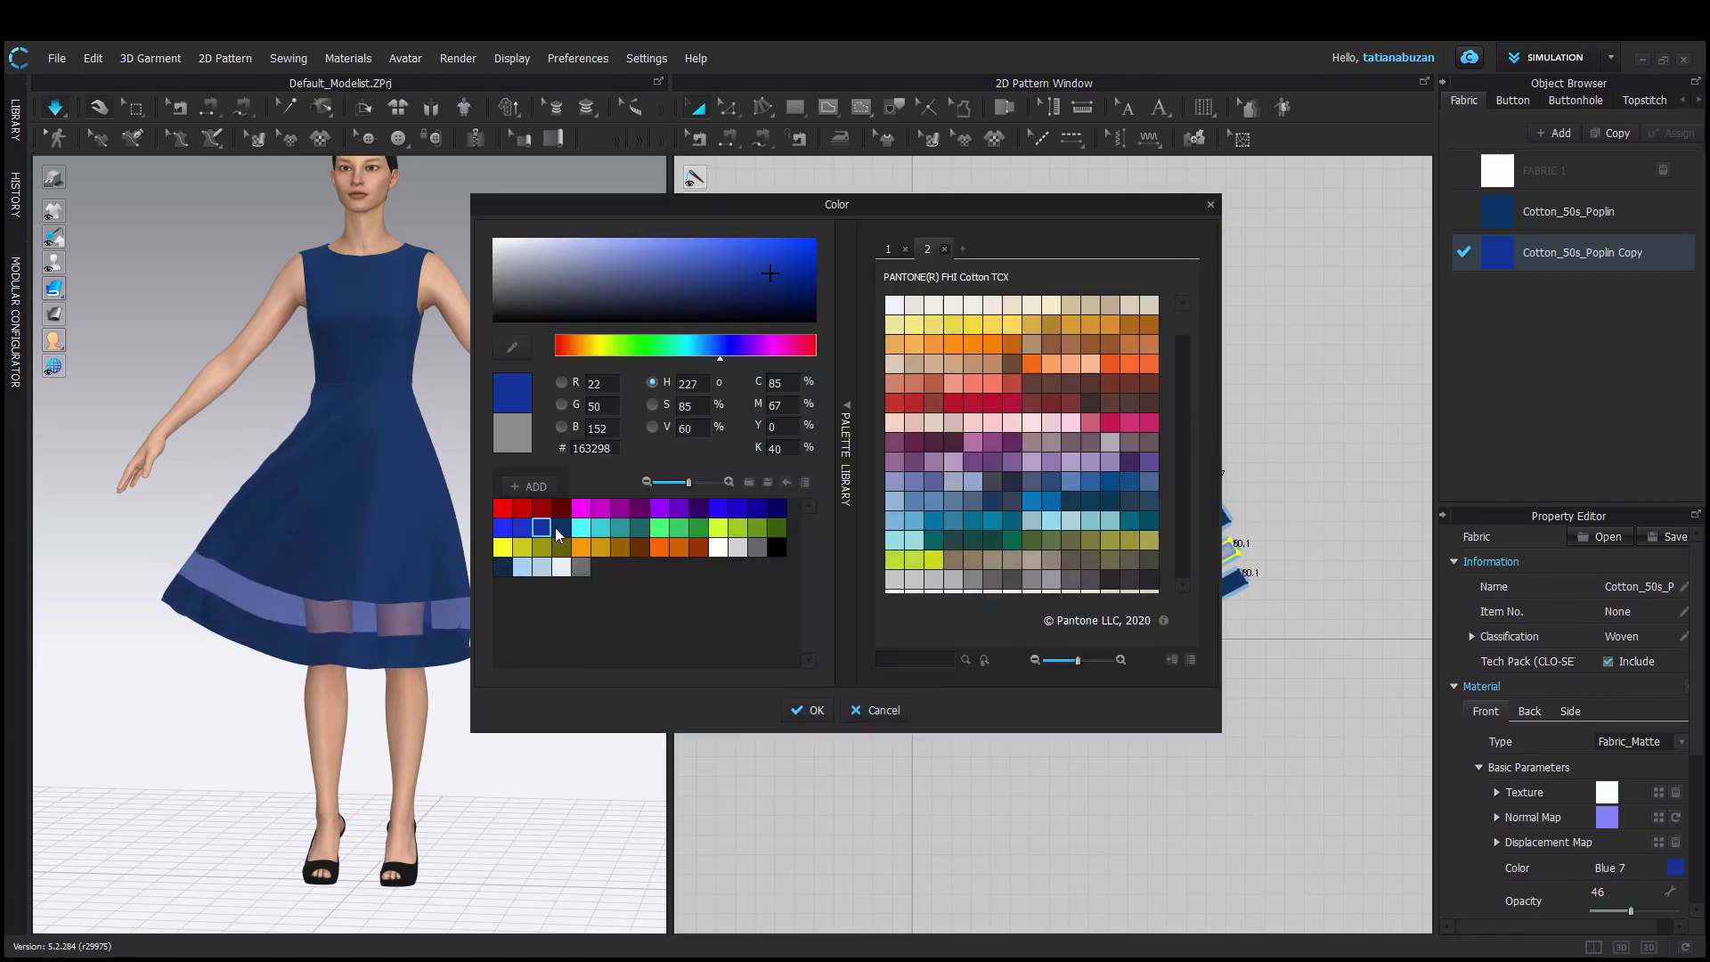
click(717, 294)
click(809, 710)
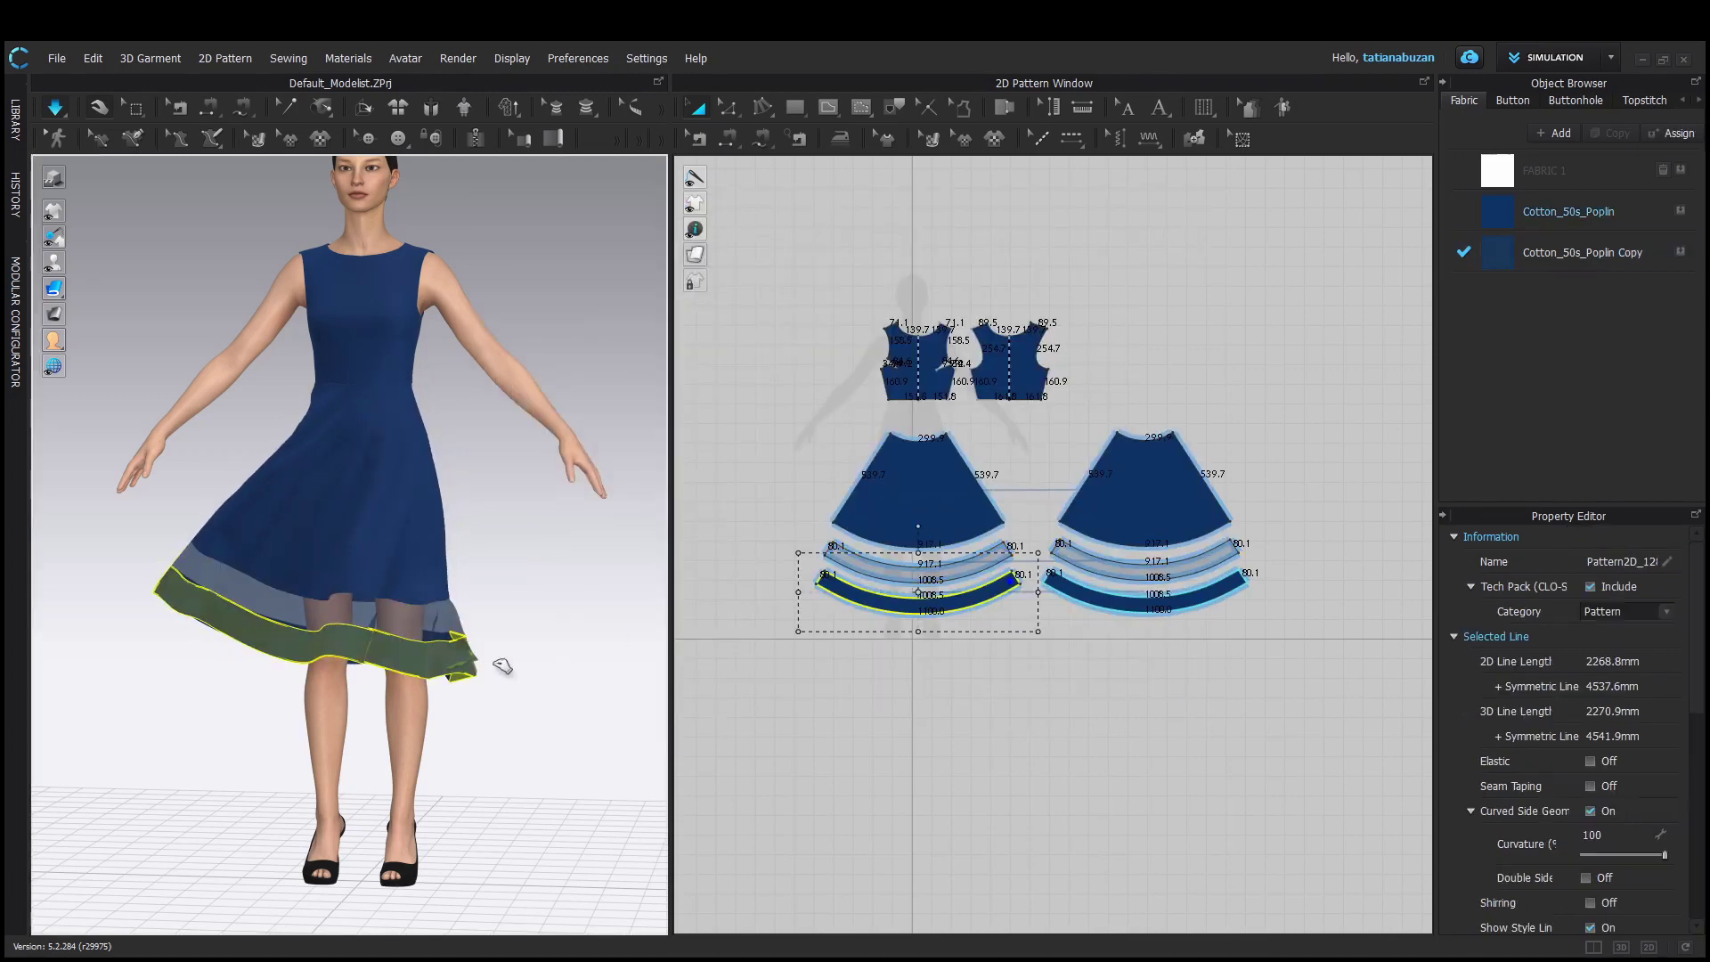
Pull the simulated skirt's translucent and lower hem bands until they hang evenly, and widen the 2D pattern window
drag(503, 666, 512, 664)
right_drag(427, 686, 428, 726)
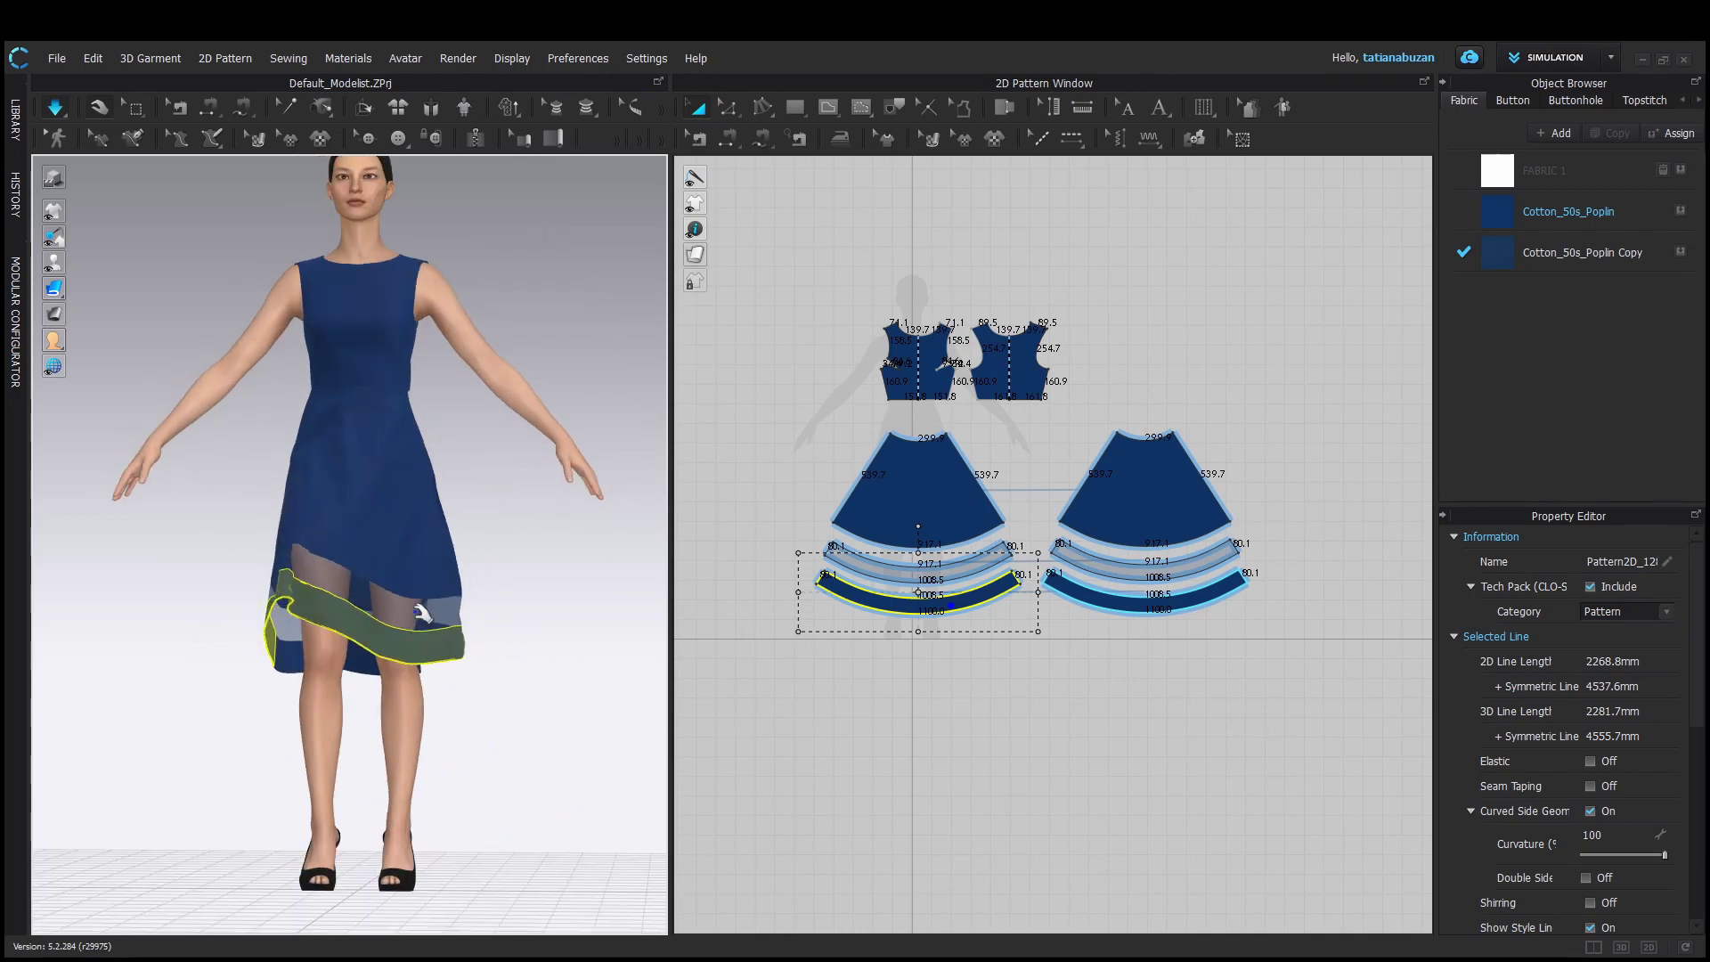
click(426, 613)
scroll(1001, 686, up, 5)
middle_drag(1000, 687, 960, 770)
drag(670, 374, 600, 376)
middle_drag(770, 411, 820, 582)
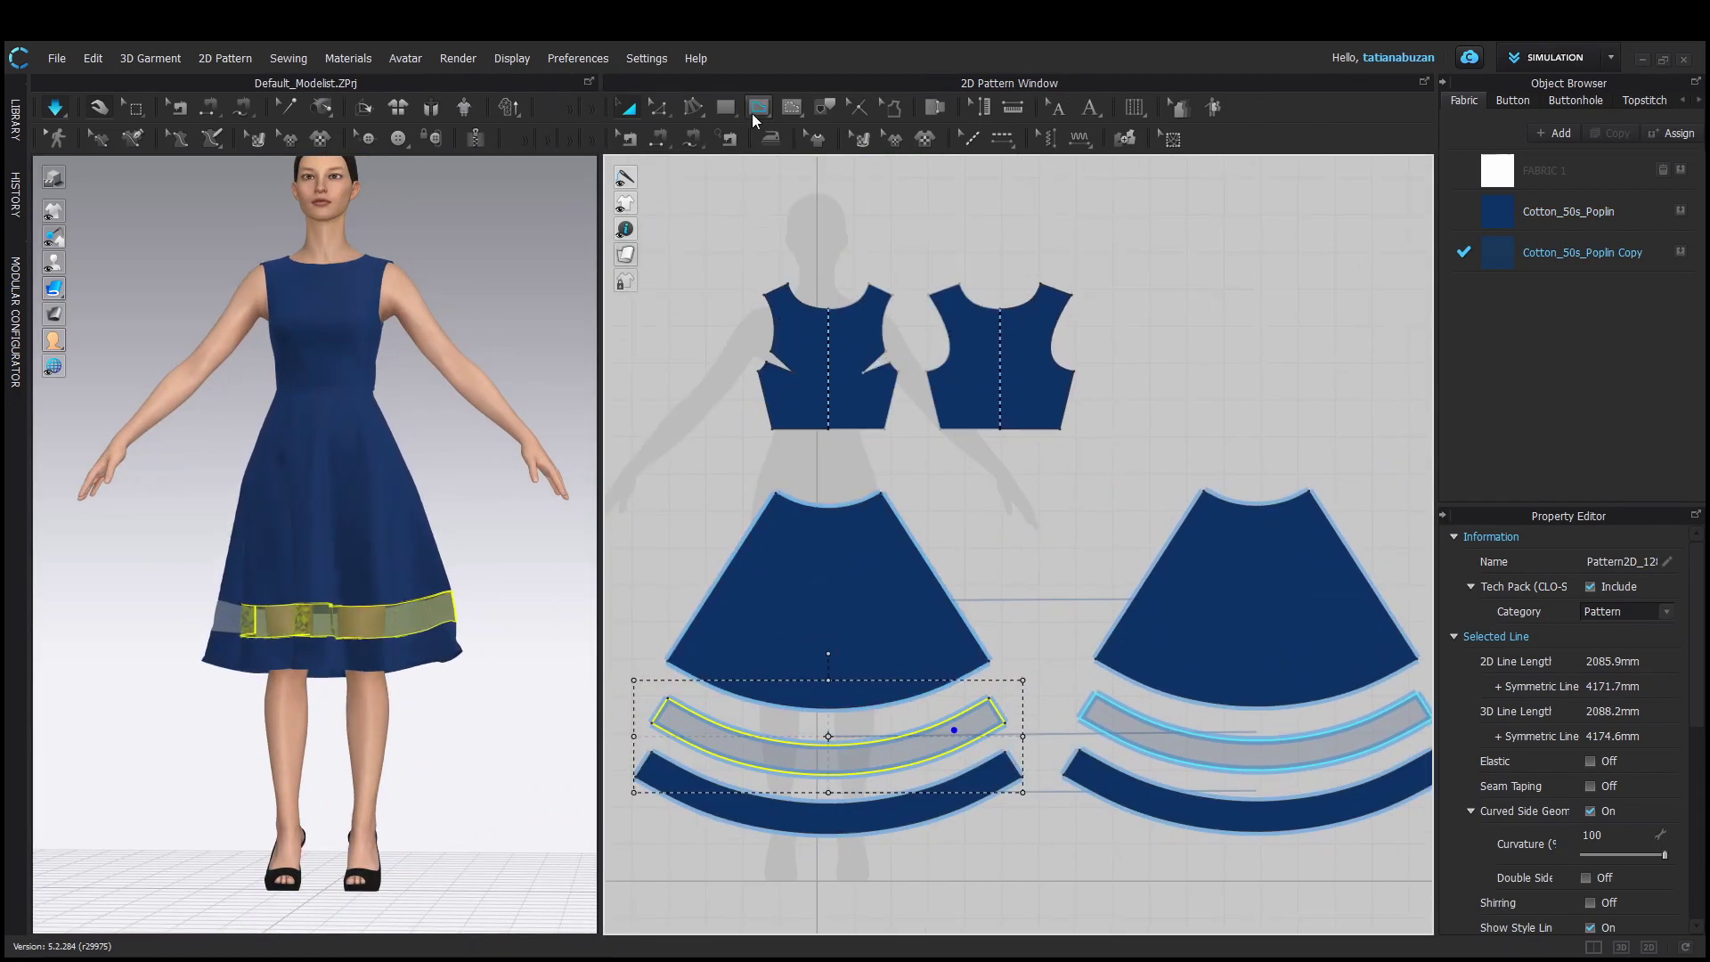
Draw an internal line down the back bodice's centre from neckline to waist and cut the piece along it
click(755, 114)
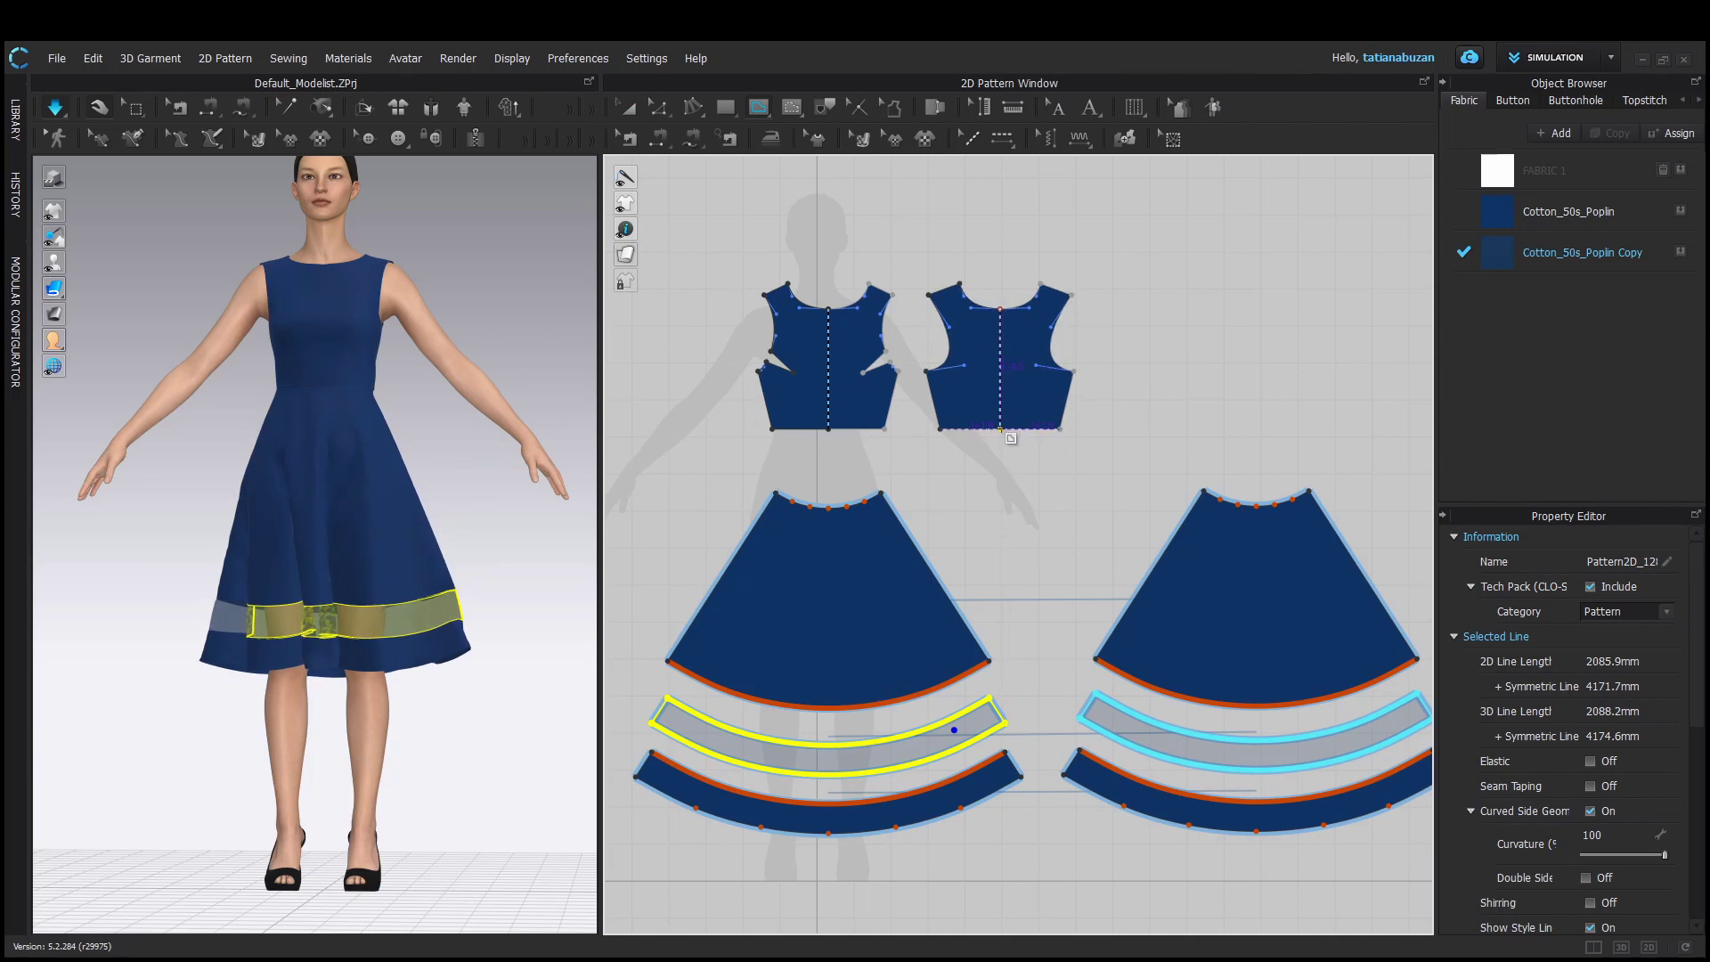
double_click(1000, 430)
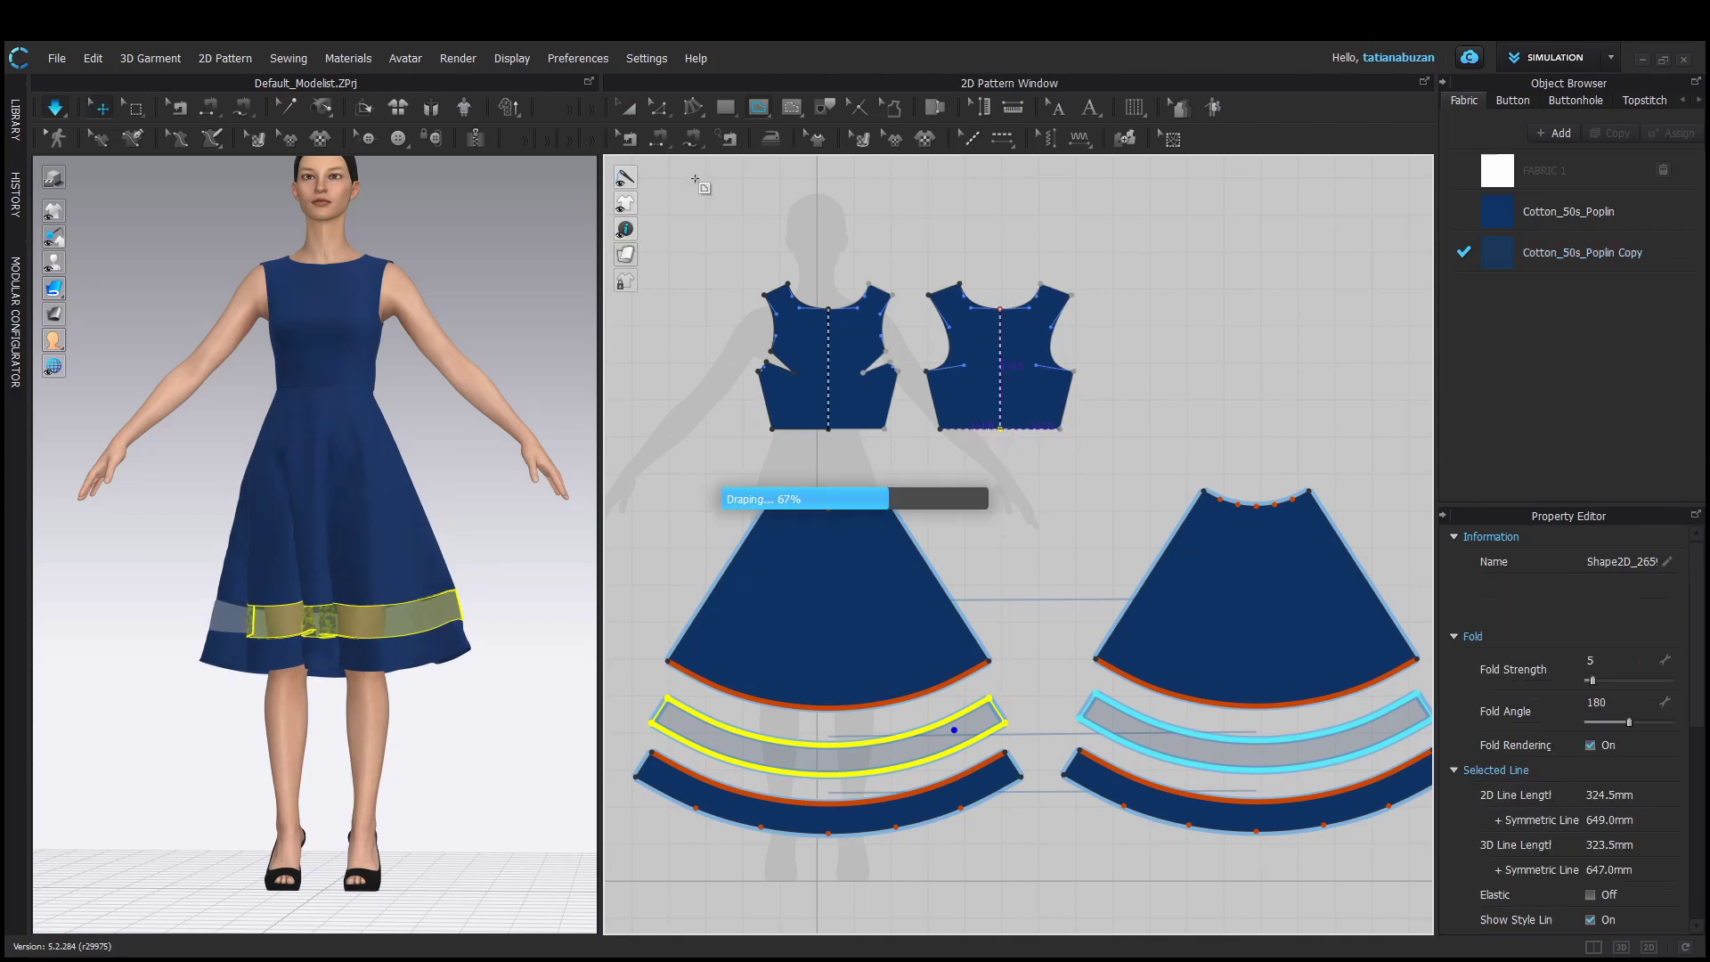
right_click(999, 391)
click(1072, 594)
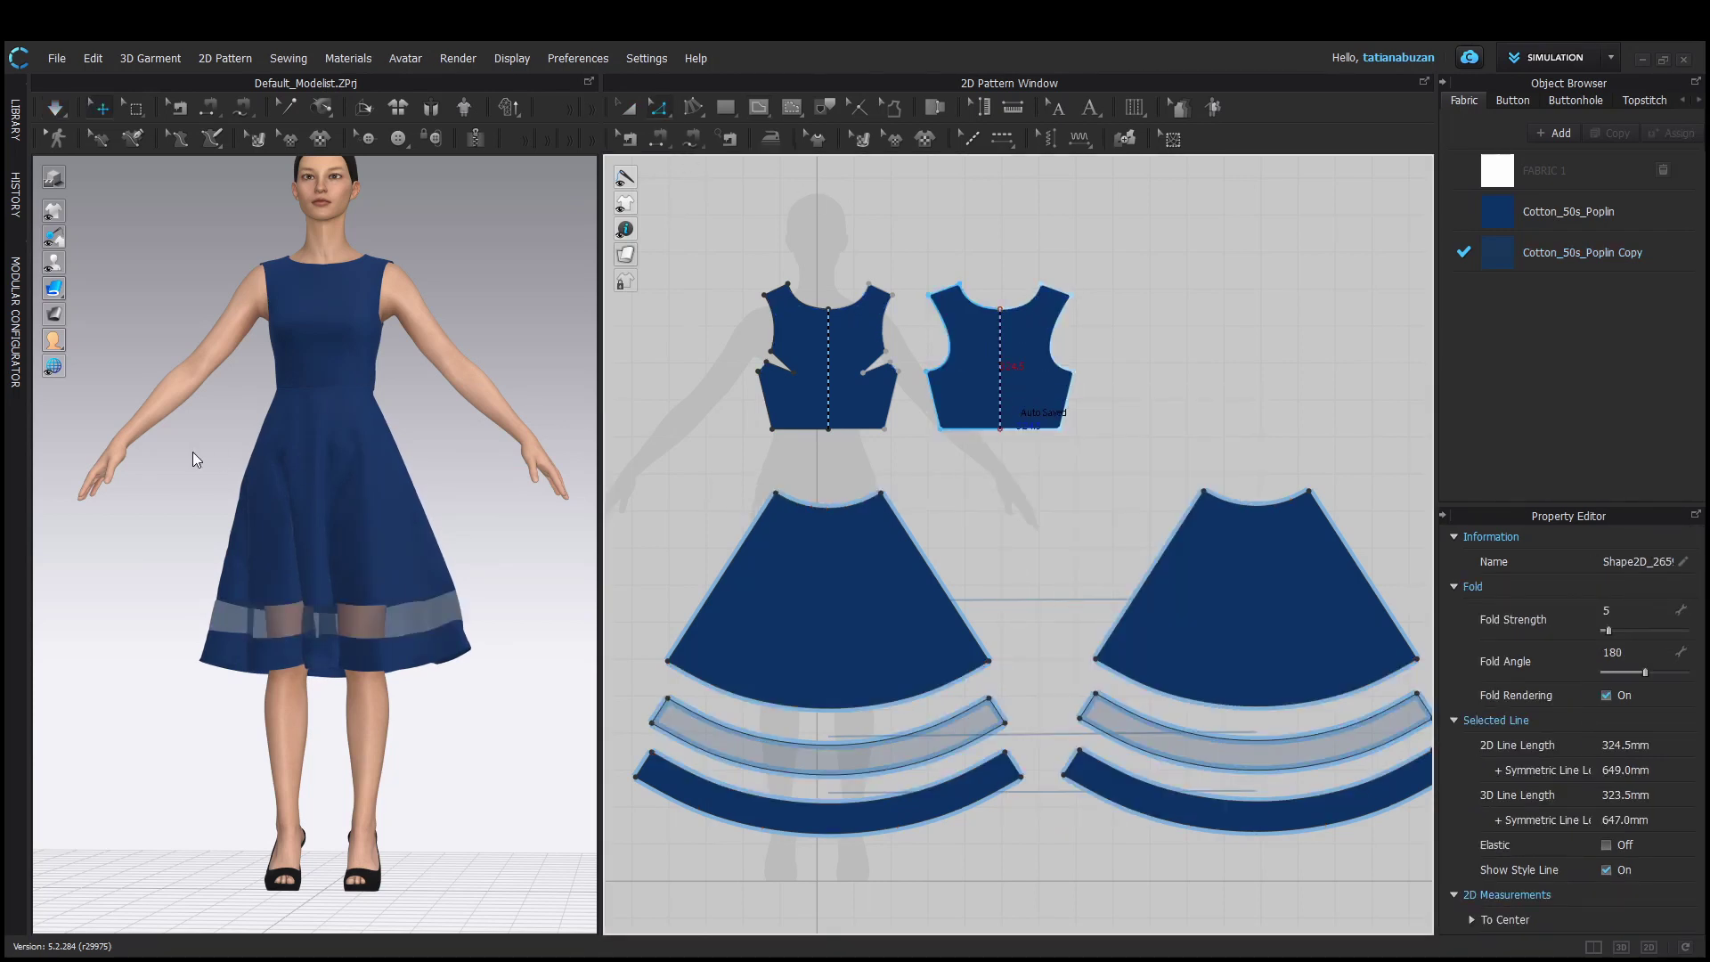
Move the two cut back bodice halves apart in the pattern view
right_drag(196, 459, 477, 443)
scroll(477, 442, up, 4)
middle_drag(477, 442, 339, 573)
click(629, 108)
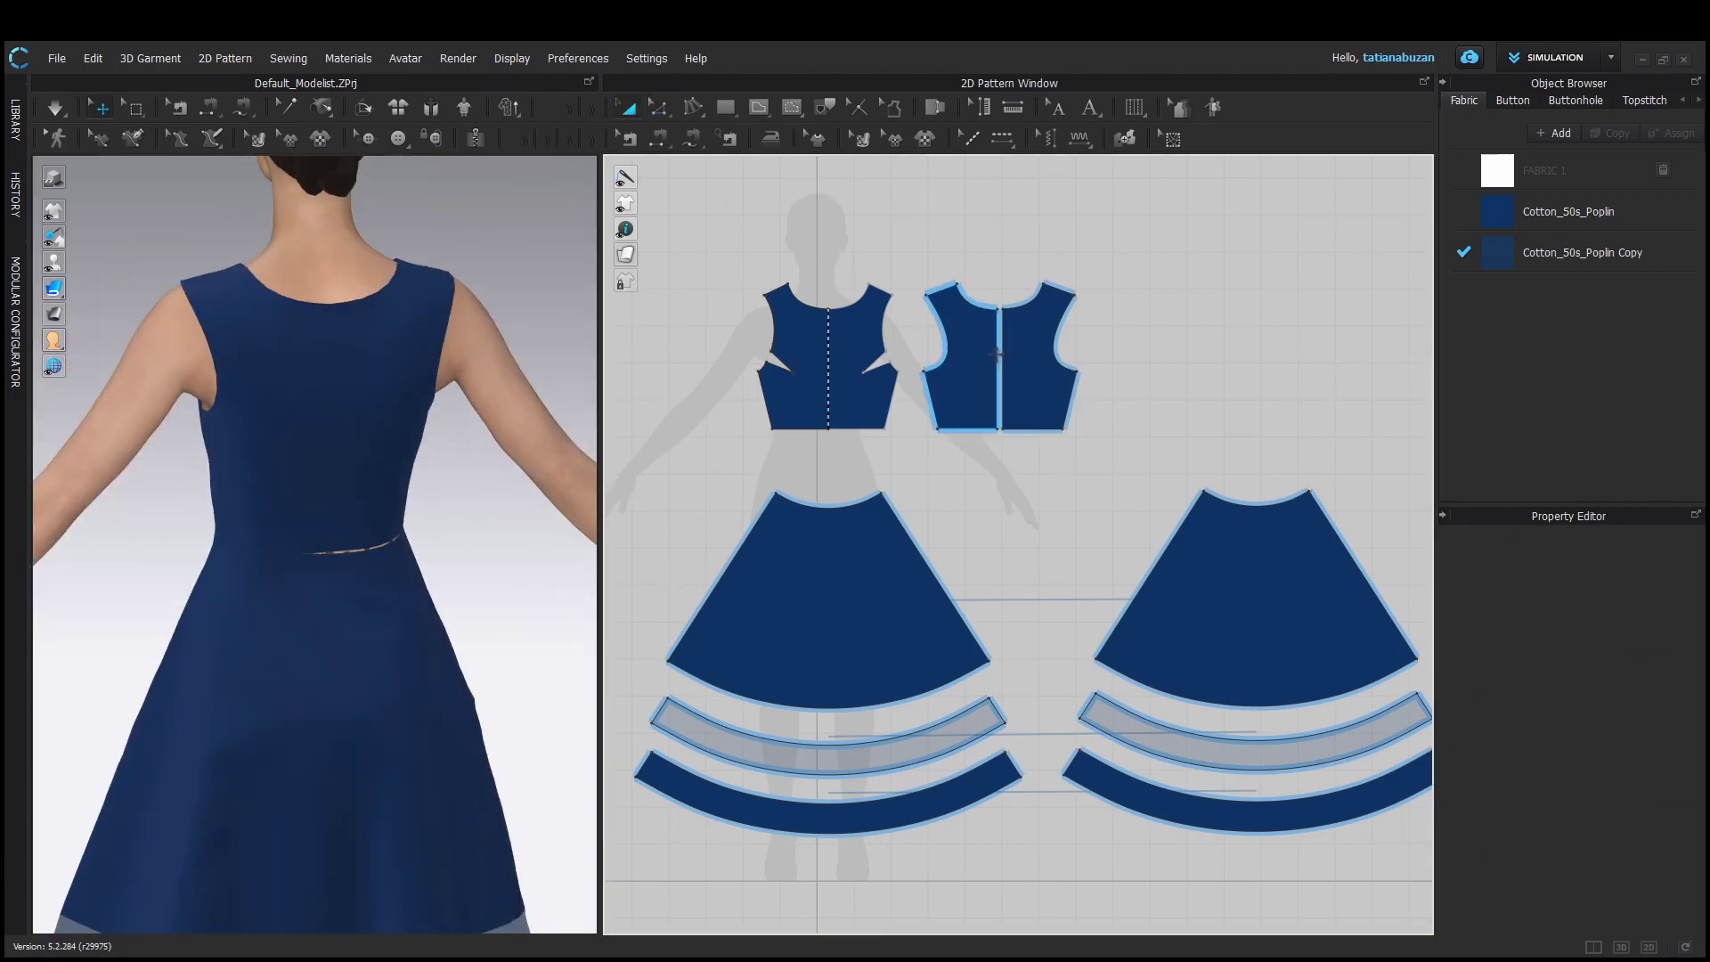
click(998, 355)
click(978, 356)
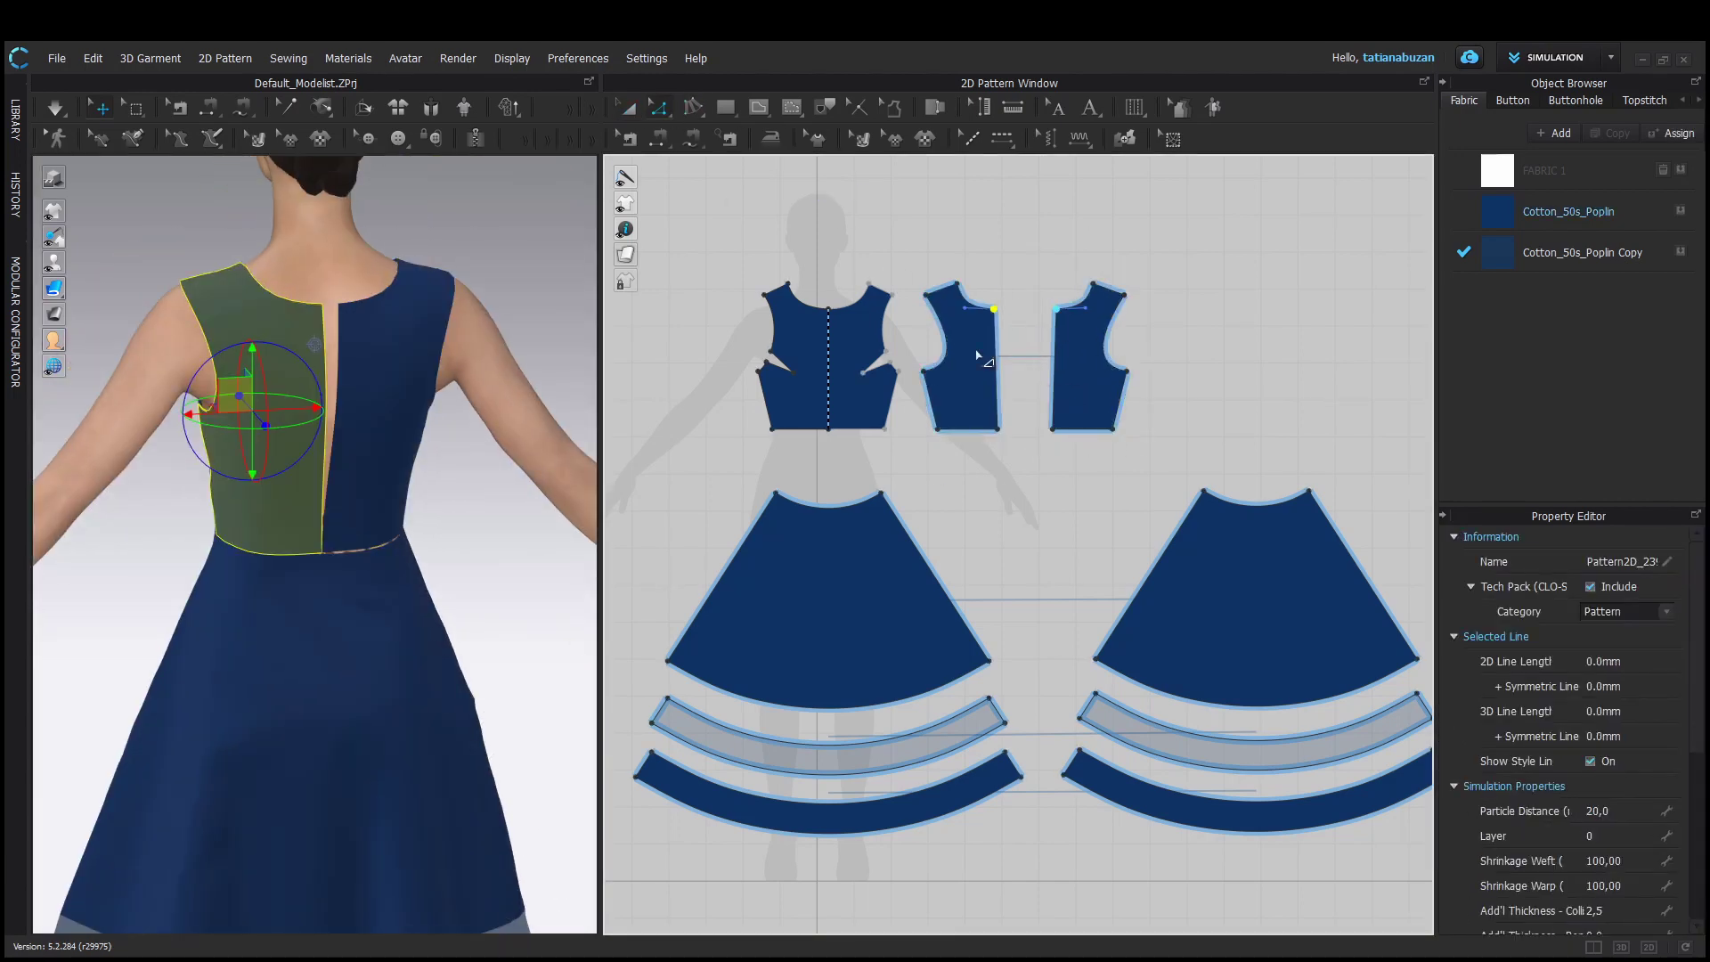
Add a zipper joining the two centre back edges from the neckline to the waist and simulate
click(475, 137)
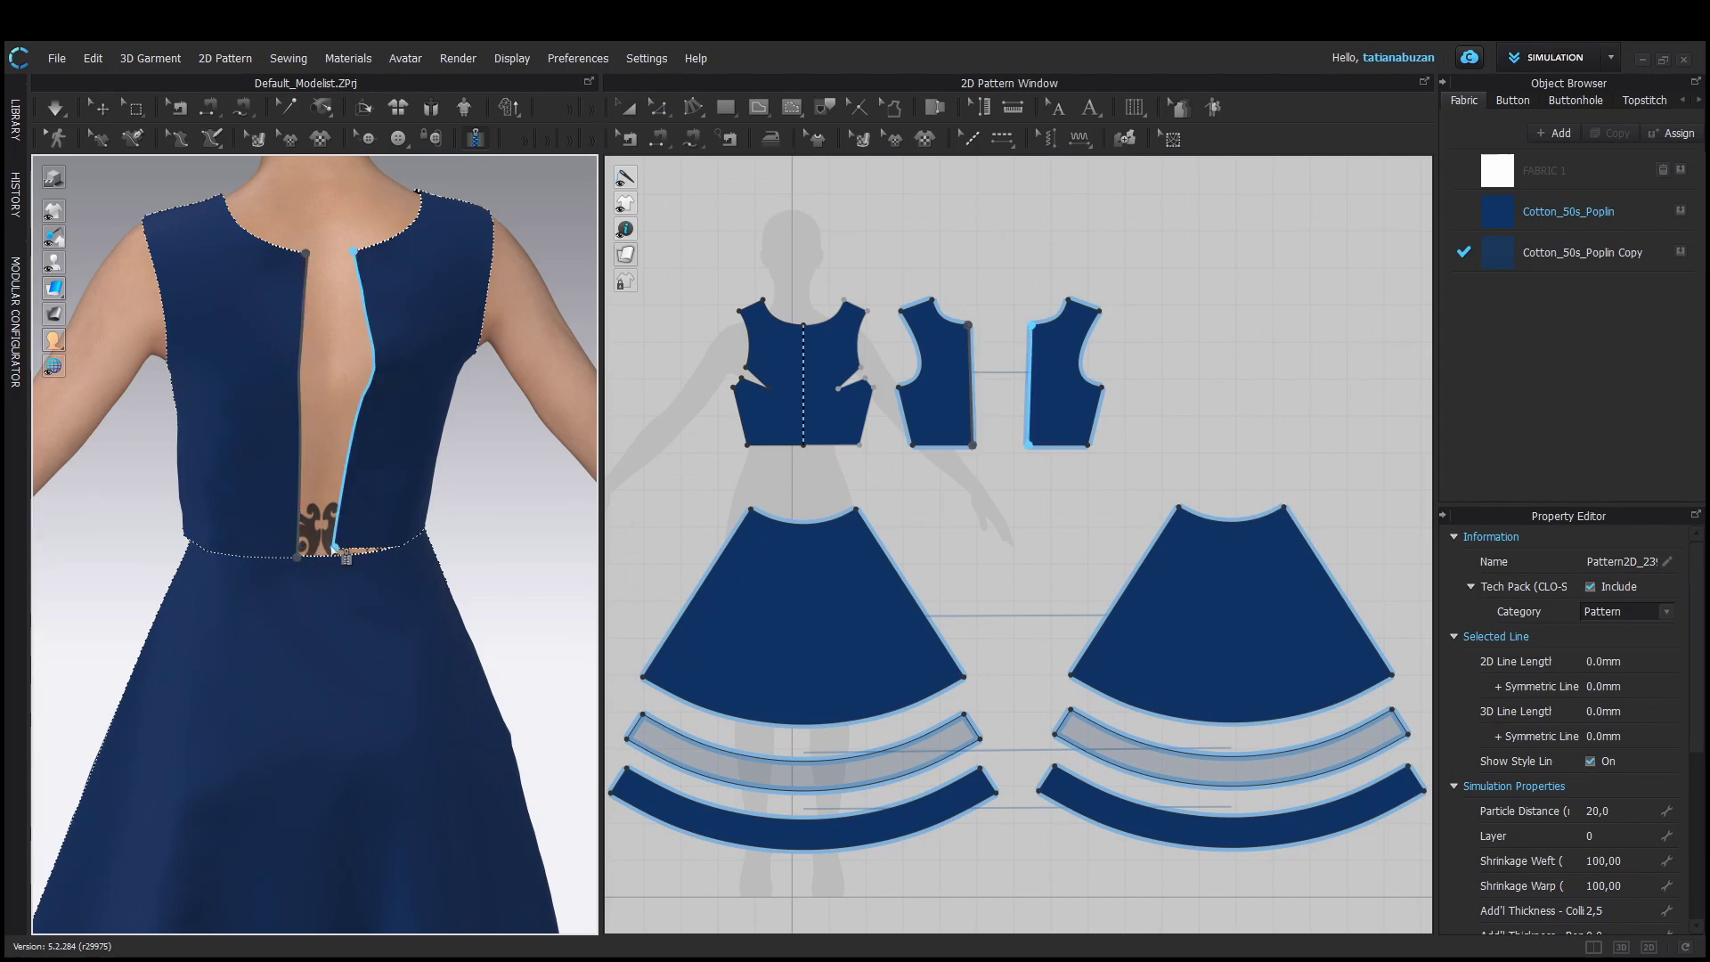
double_click(337, 550)
click(55, 107)
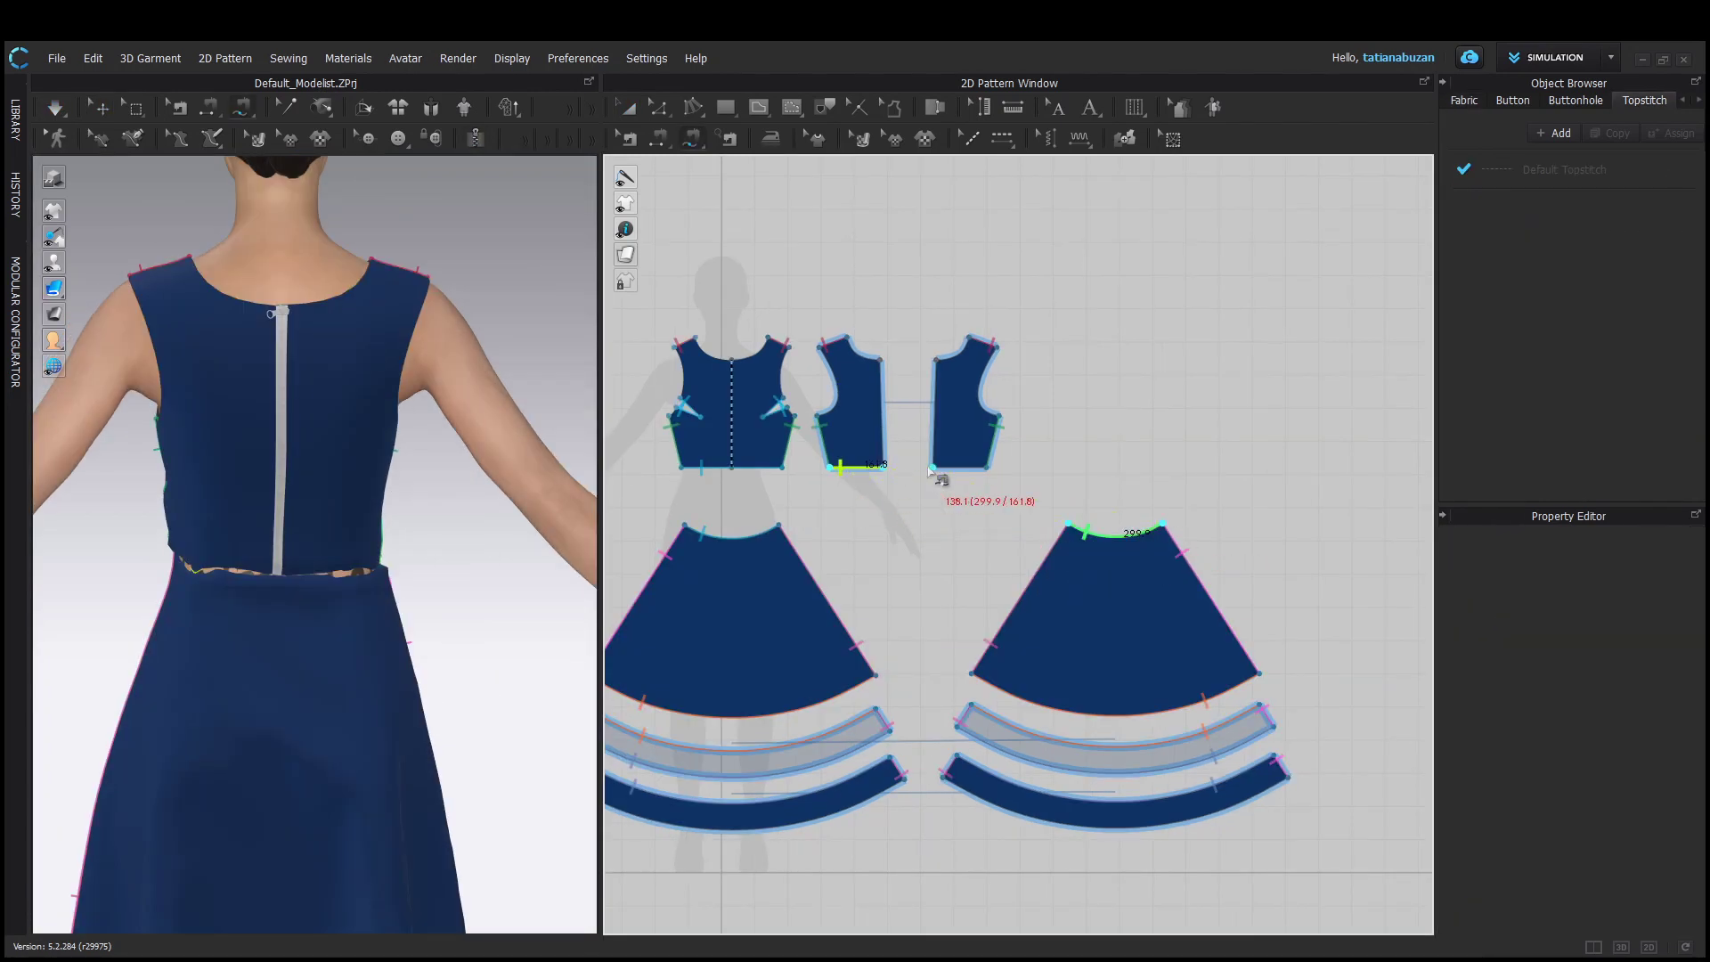
Sew the waist edges of both back bodice halves to the back skirt's waist curve, simulate, and pull the waist fabric into place
key(Return)
click(62, 106)
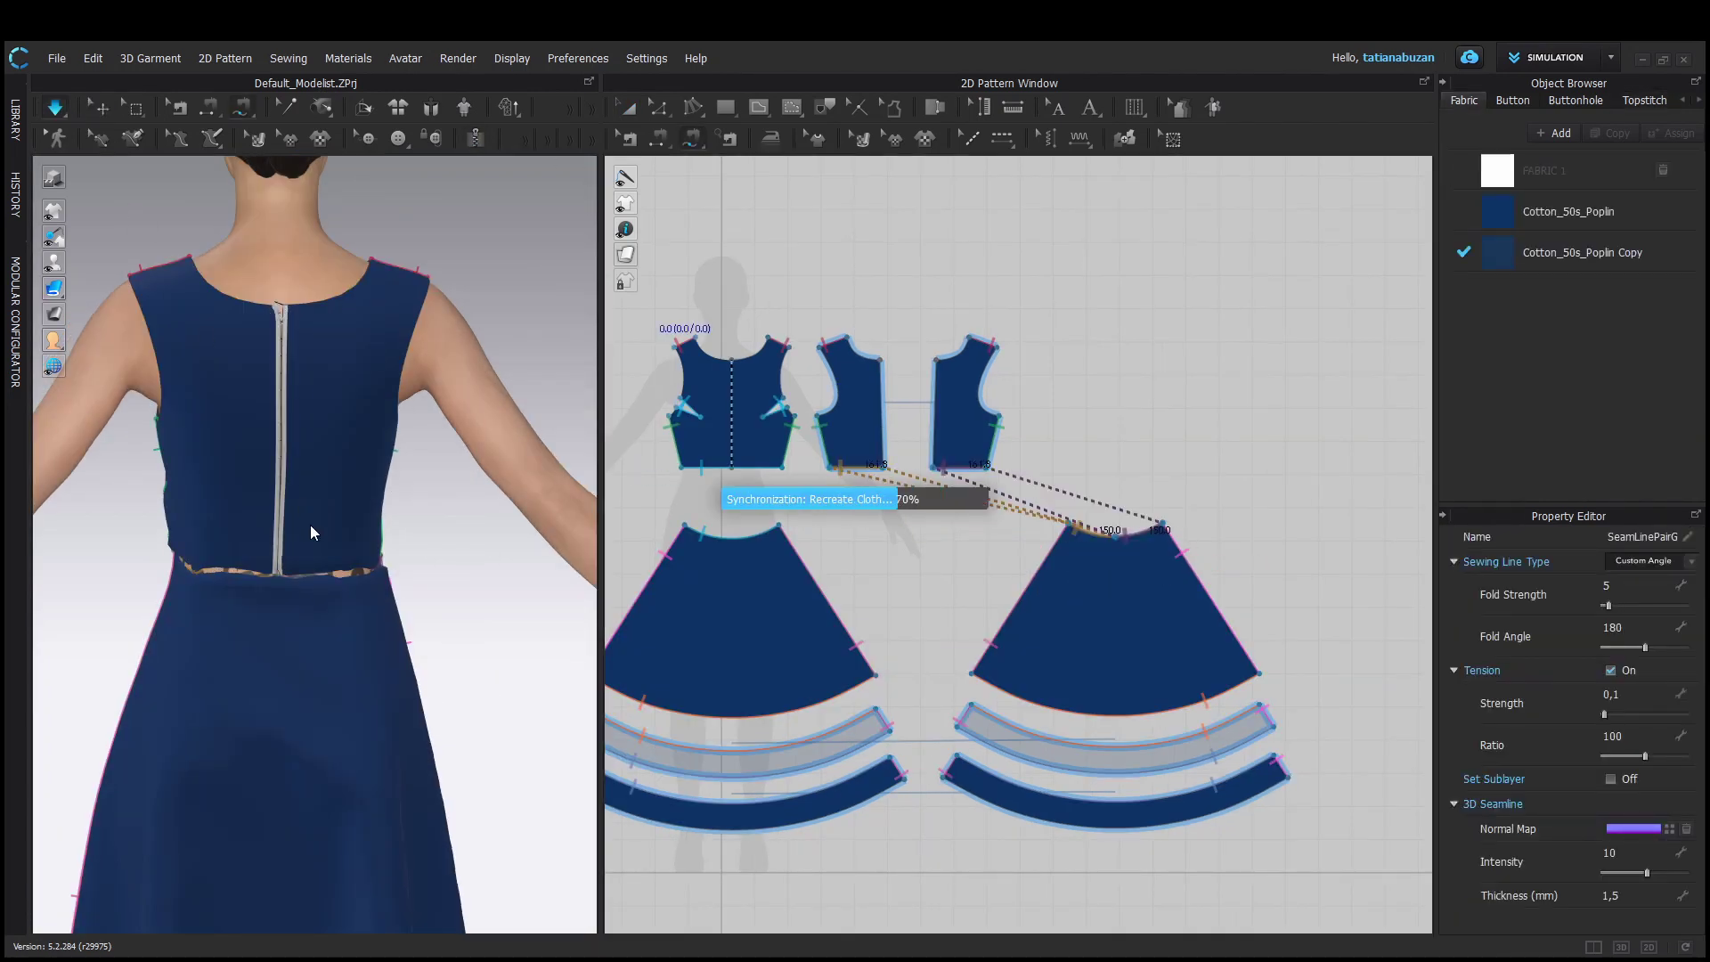
drag(353, 588, 203, 575)
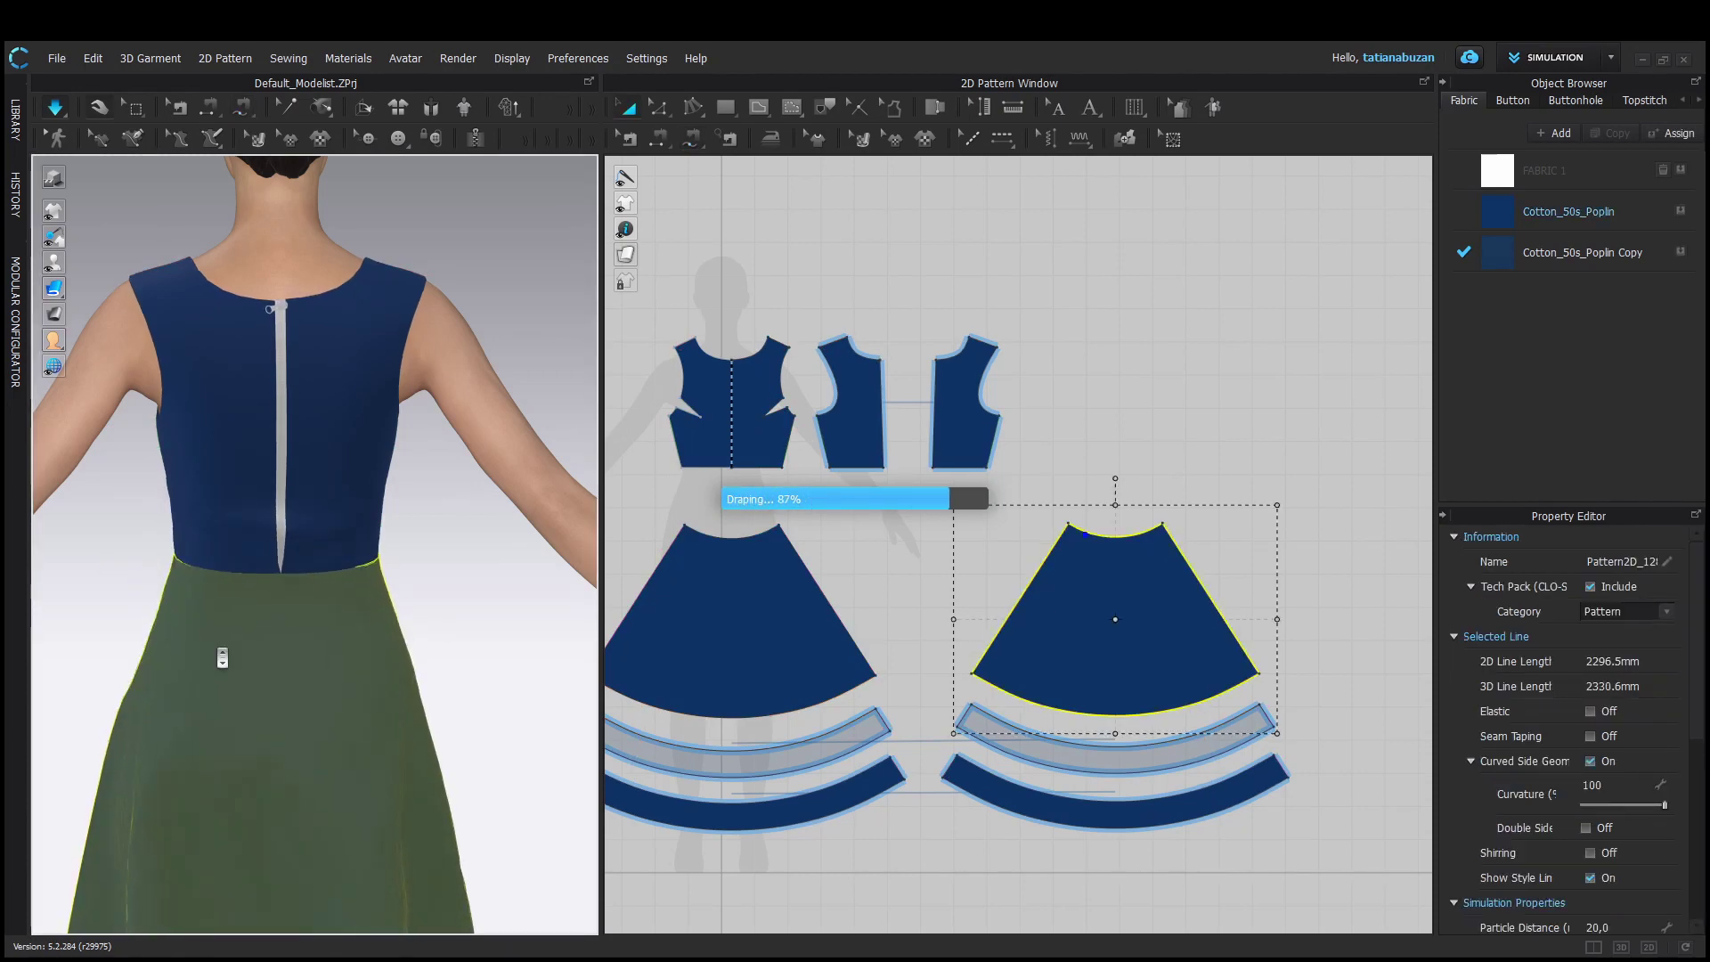
Shorten the two back waist seams at the skirt's centre to leave a small gap beneath the zipper, simulating after the adjustments
scroll(231, 623, up, 5)
scroll(1069, 534, up, 4)
click(629, 138)
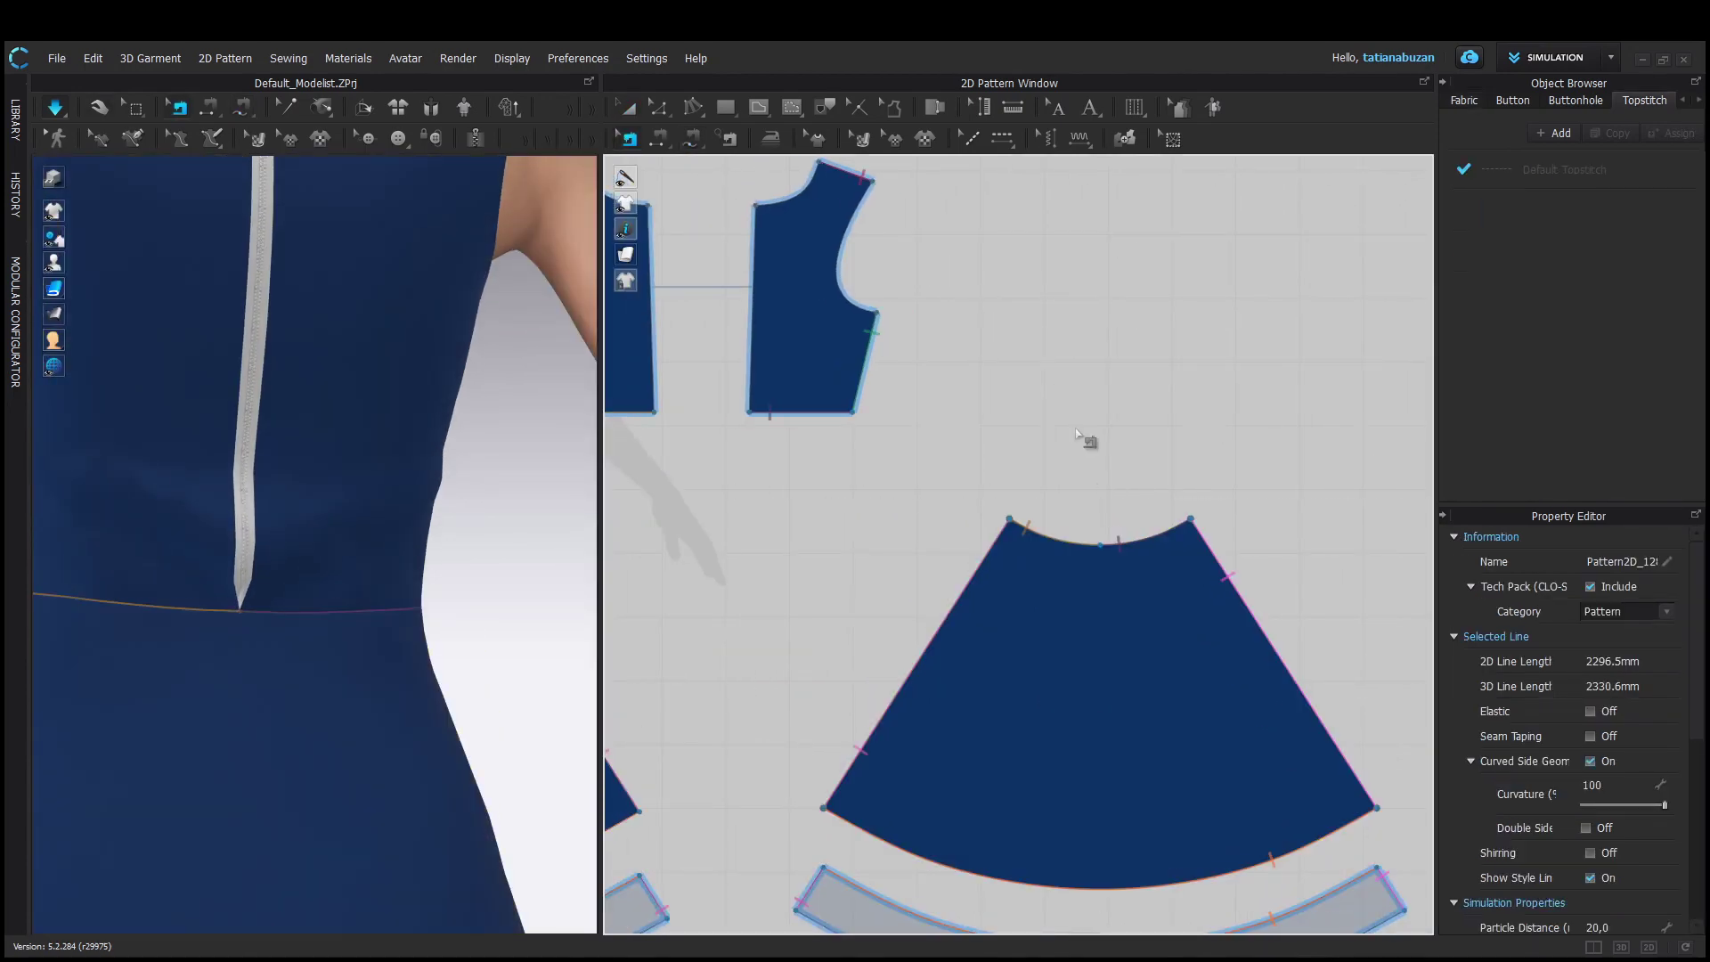
scroll(1105, 539, up, 9)
click(1081, 565)
click(1097, 588)
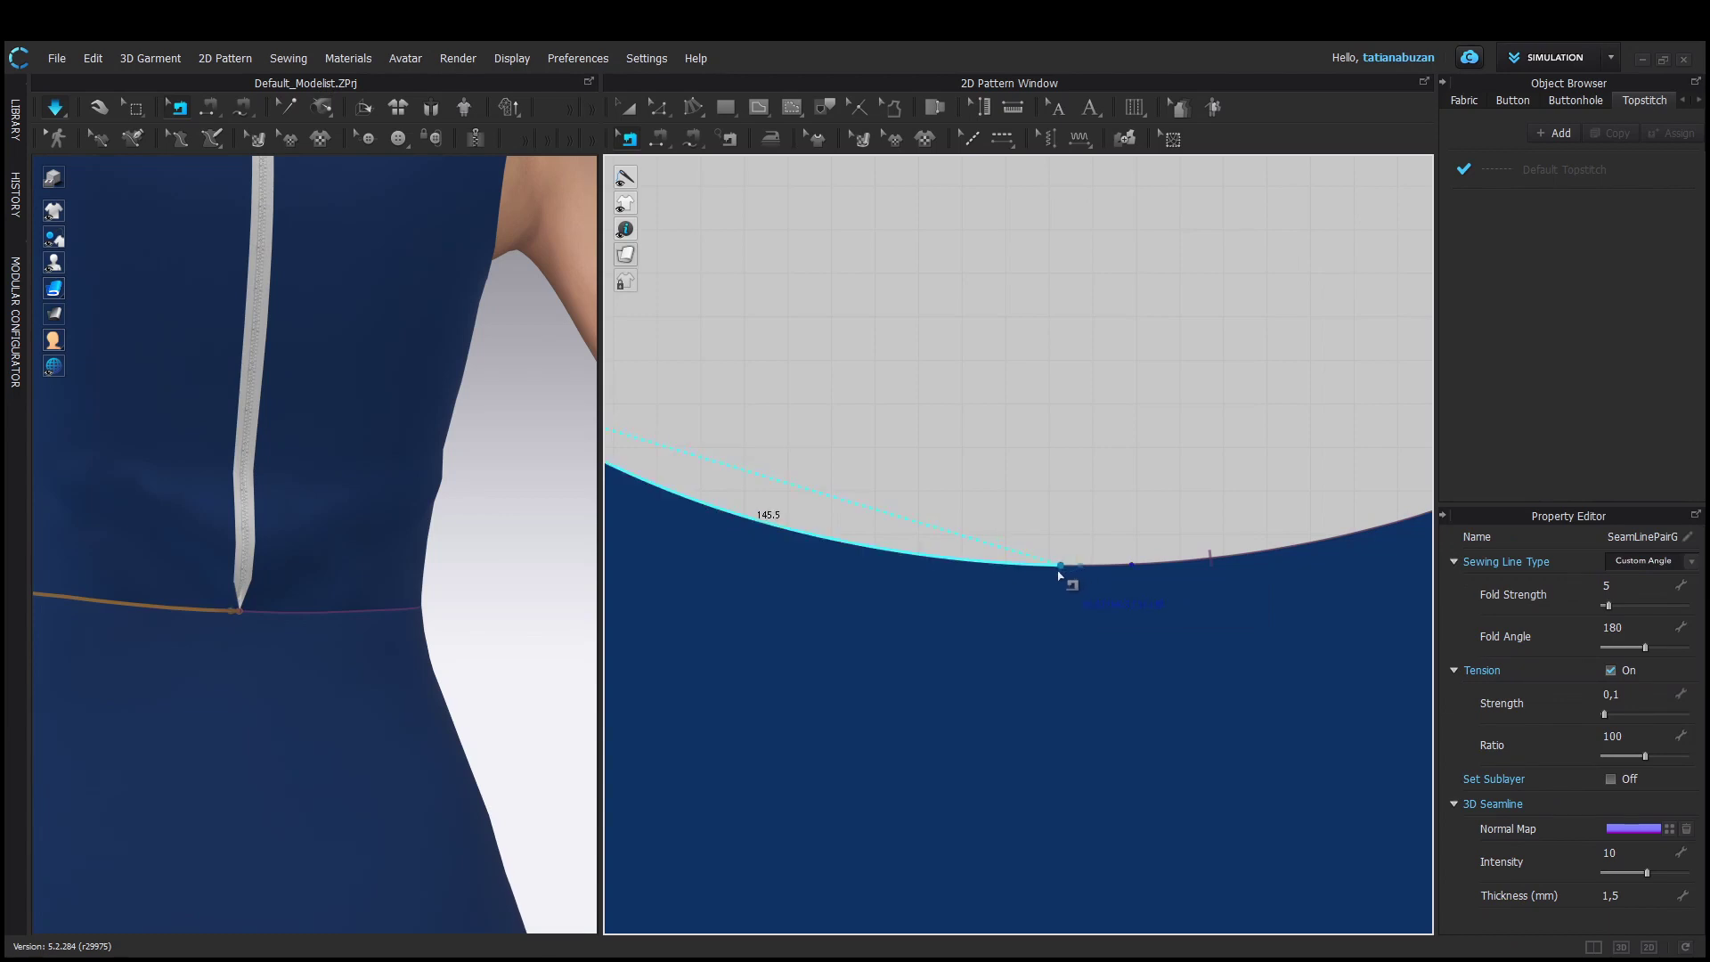
key(space)
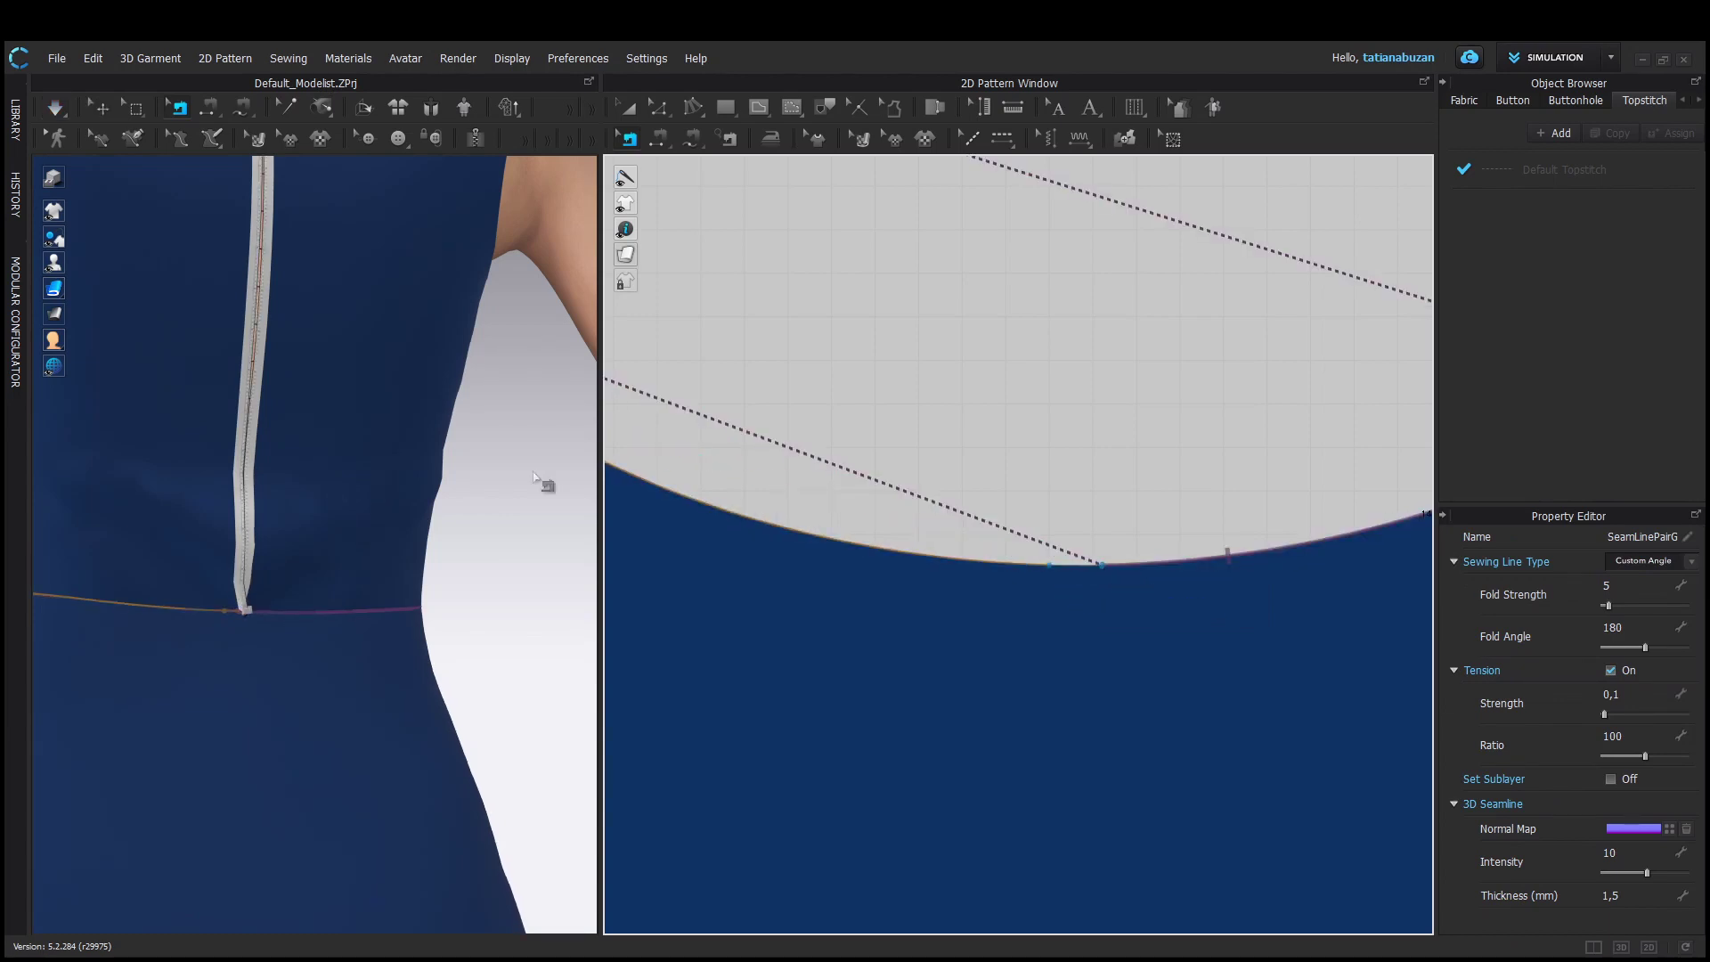
key(space)
key(space)
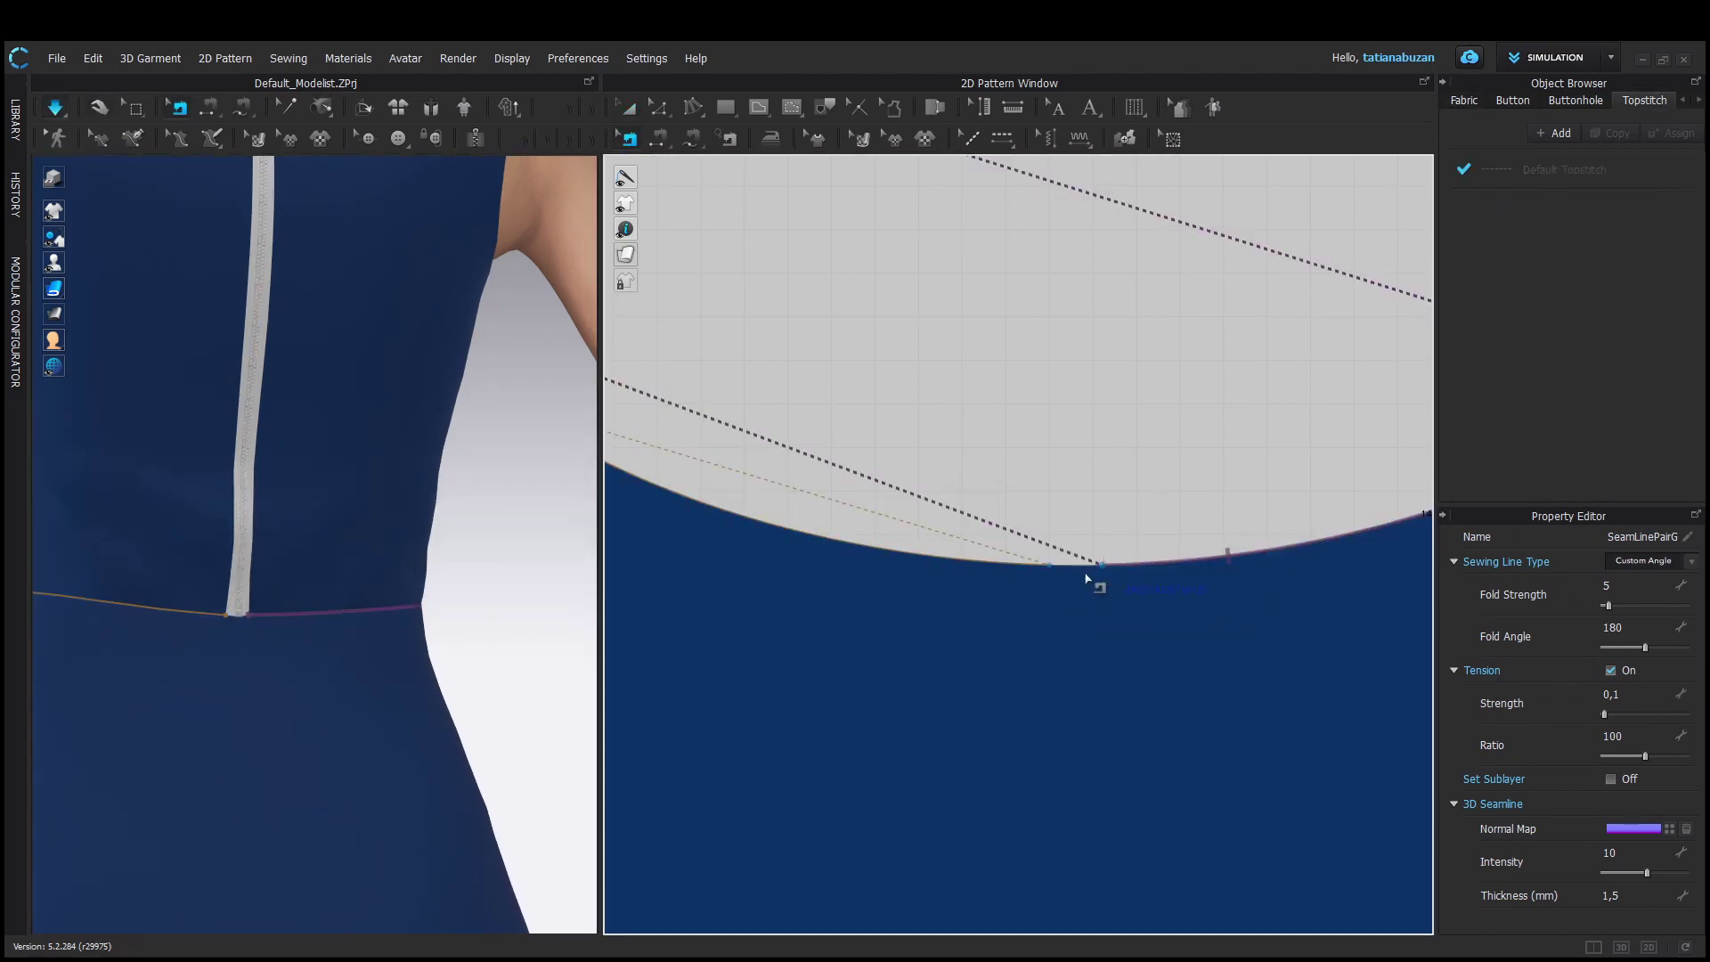
key(space)
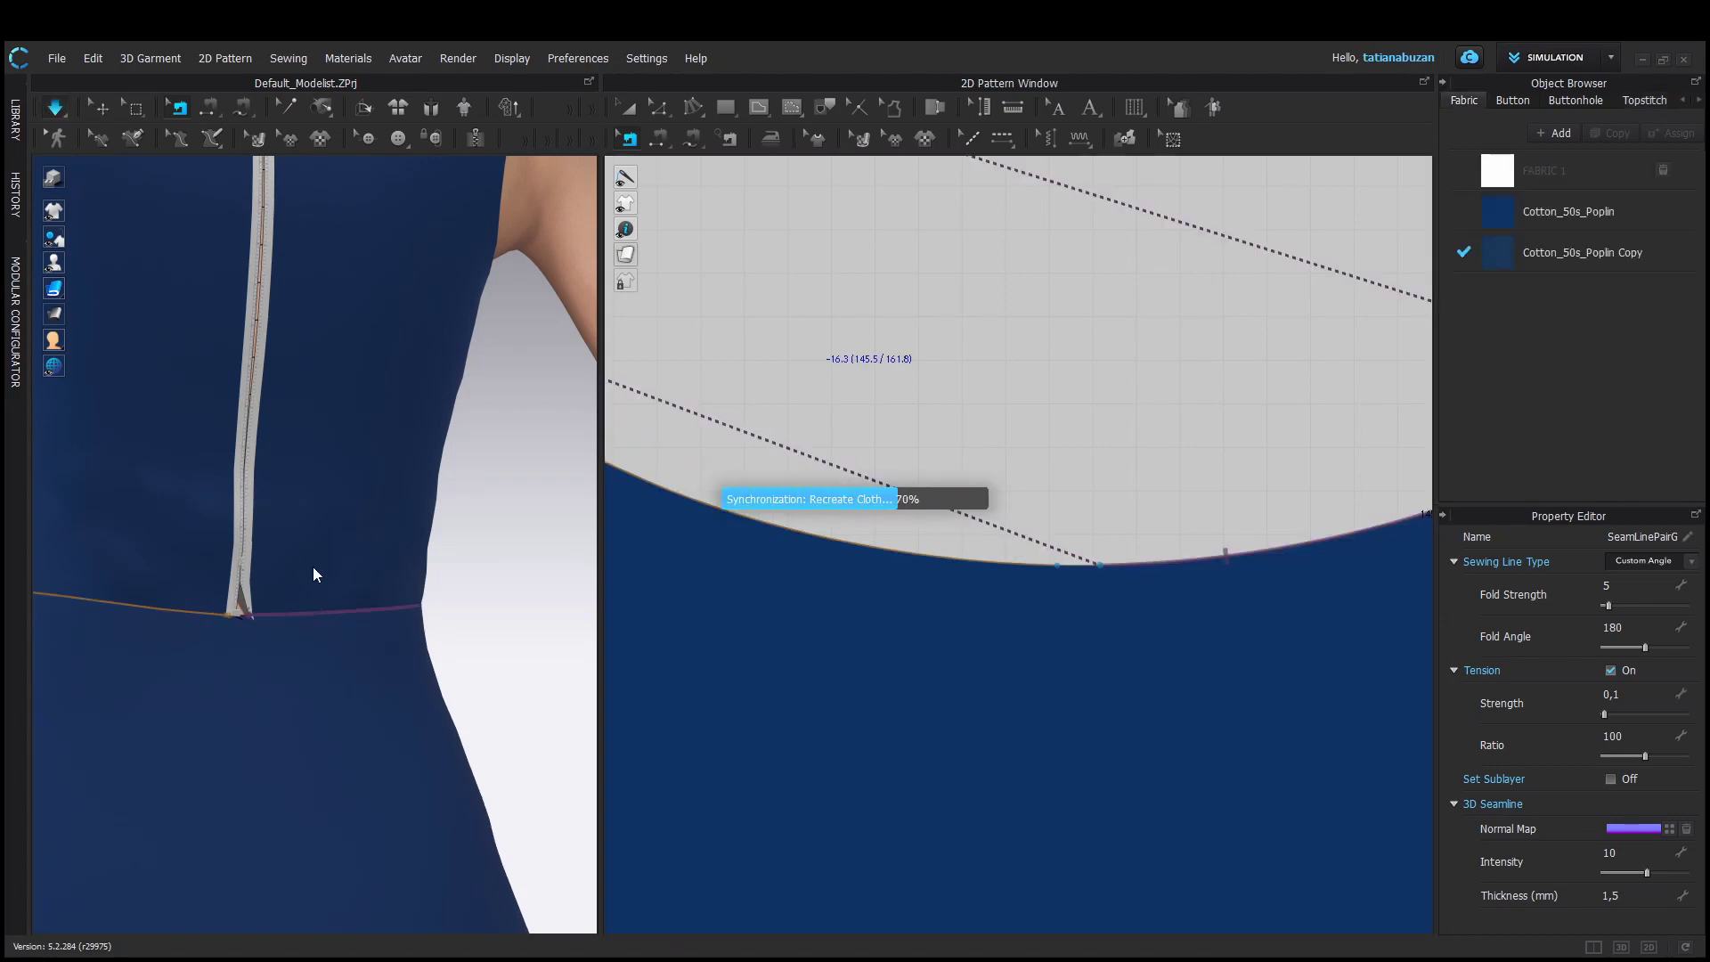
Apply the Nylon tape texture to the back zipper
scroll(330, 608, down, 5)
click(275, 436)
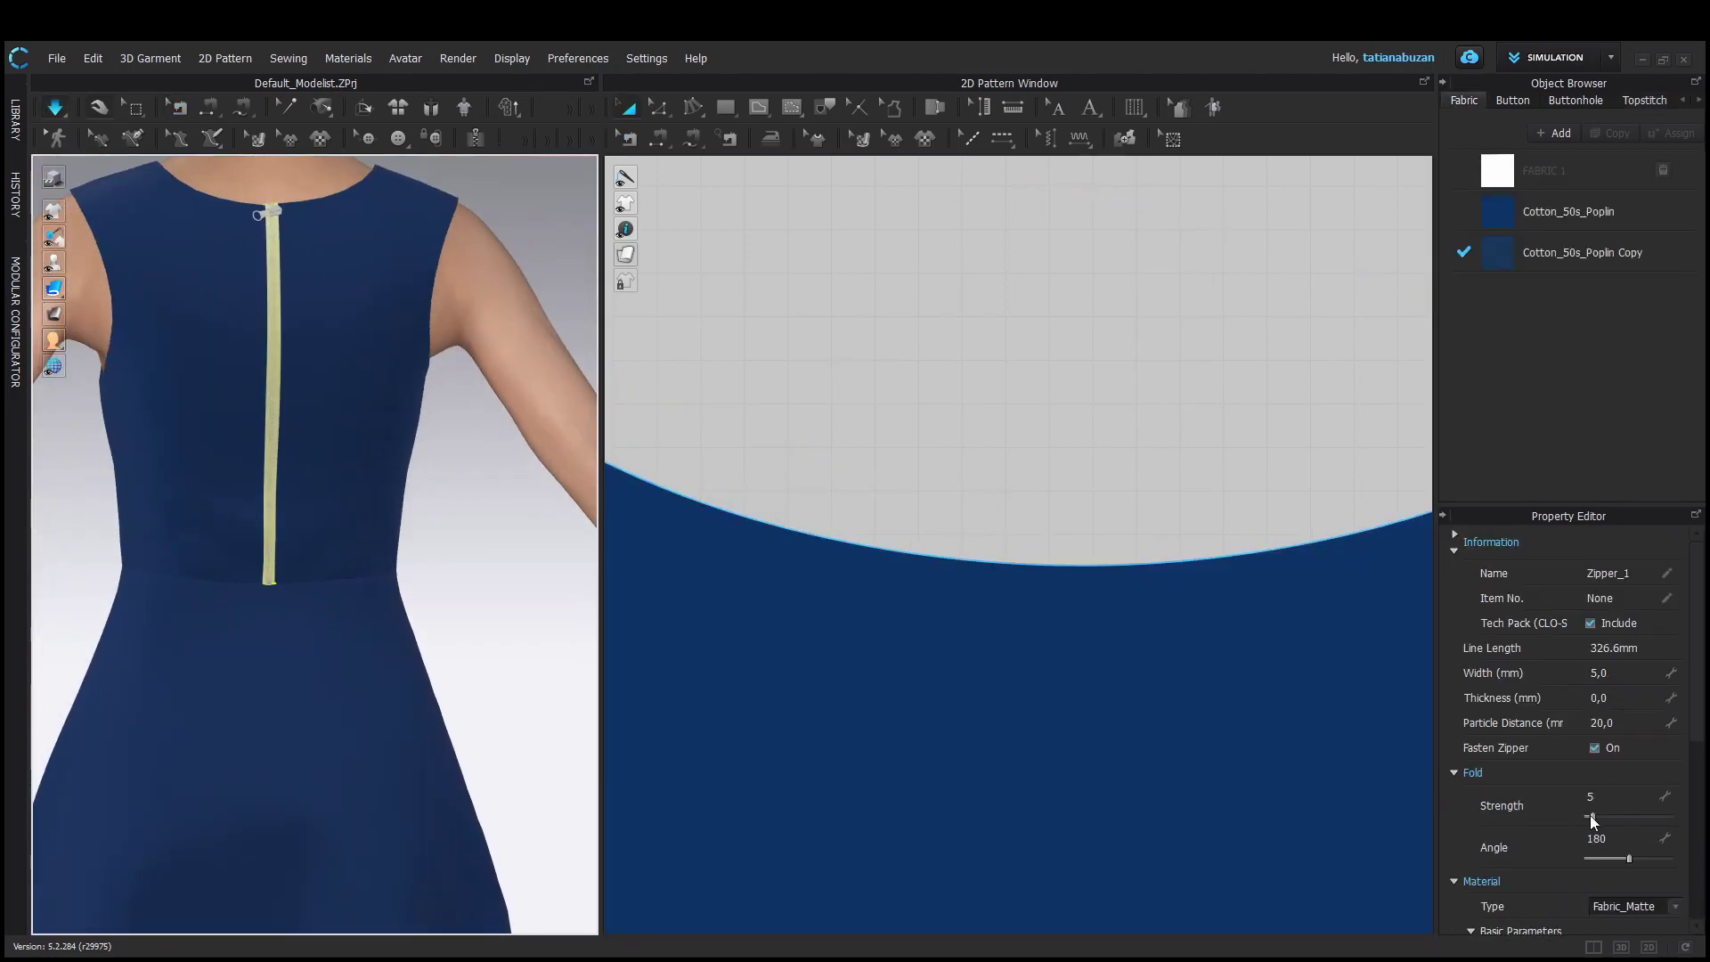
scroll(1590, 815, down, 3)
click(1654, 795)
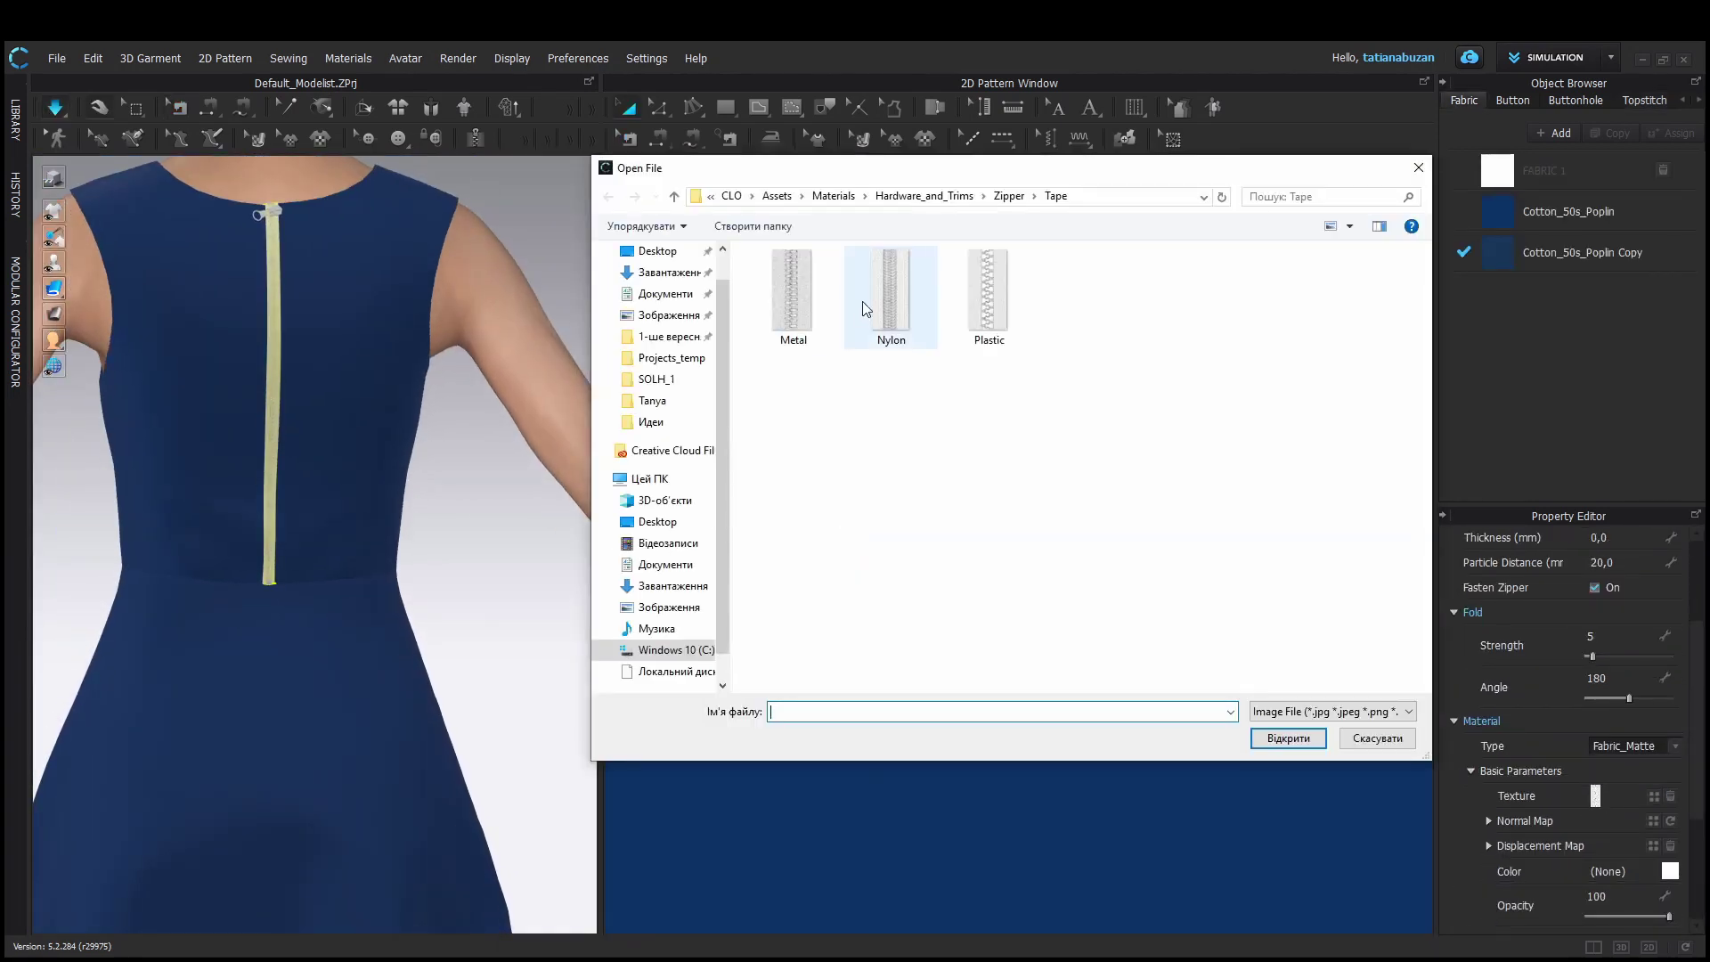
click(890, 294)
click(1285, 740)
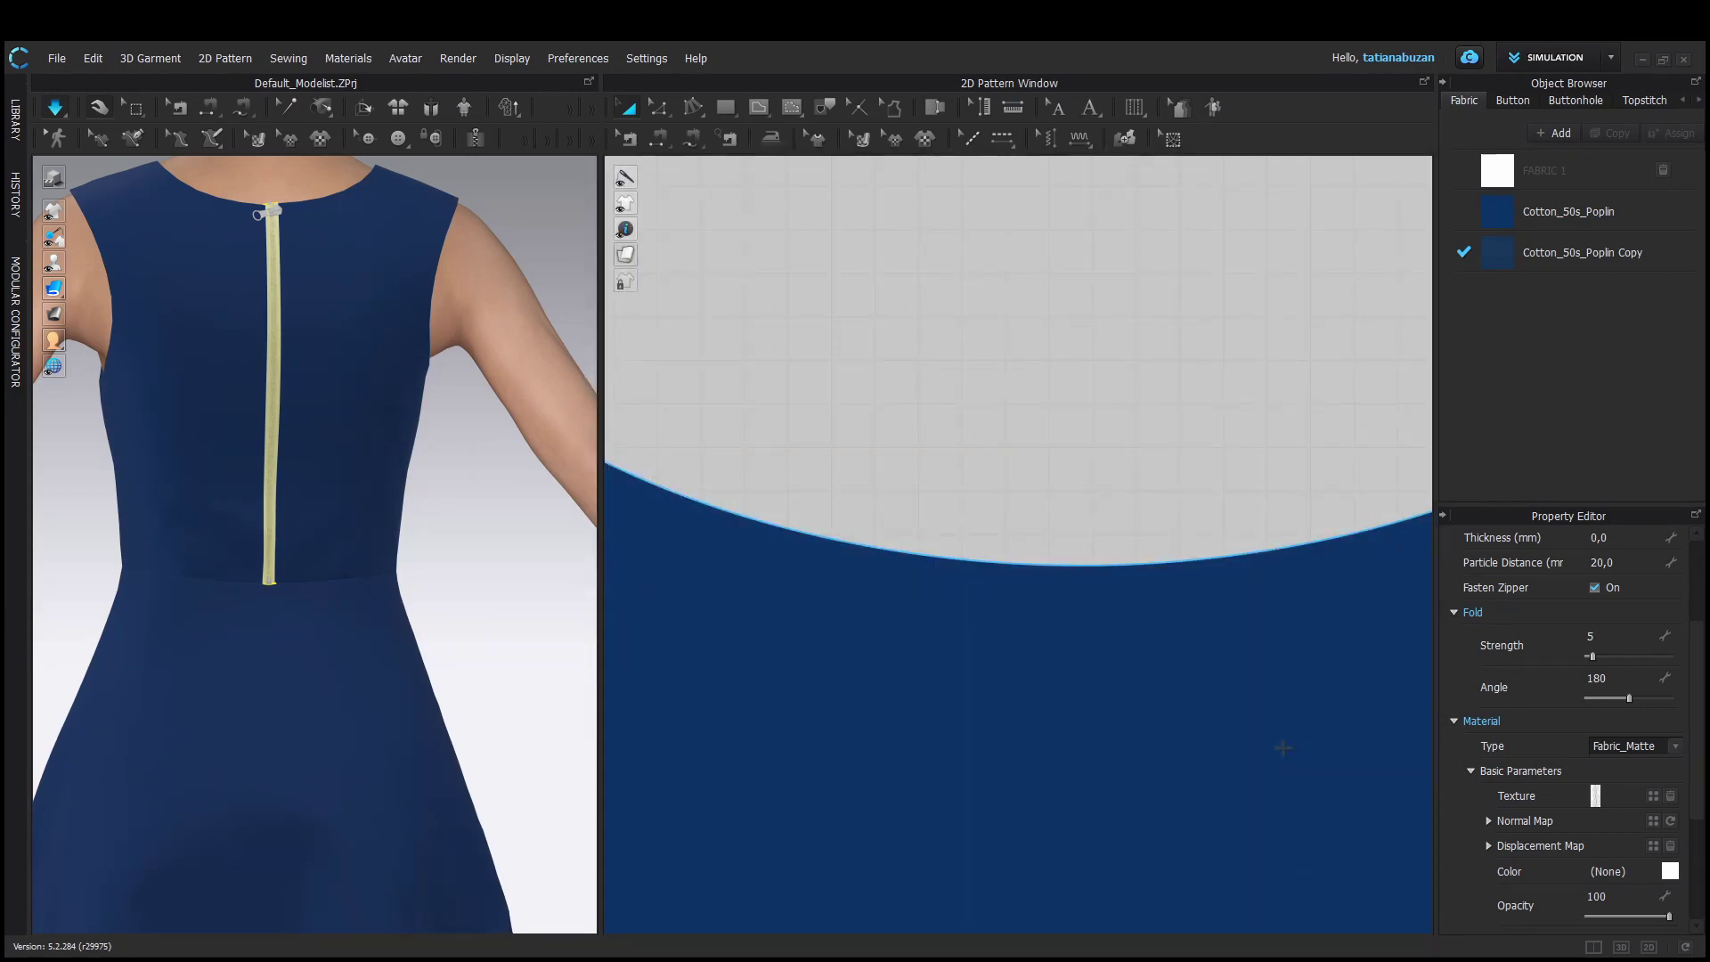
Set the zipper tape's colour to Blue 8
click(1667, 874)
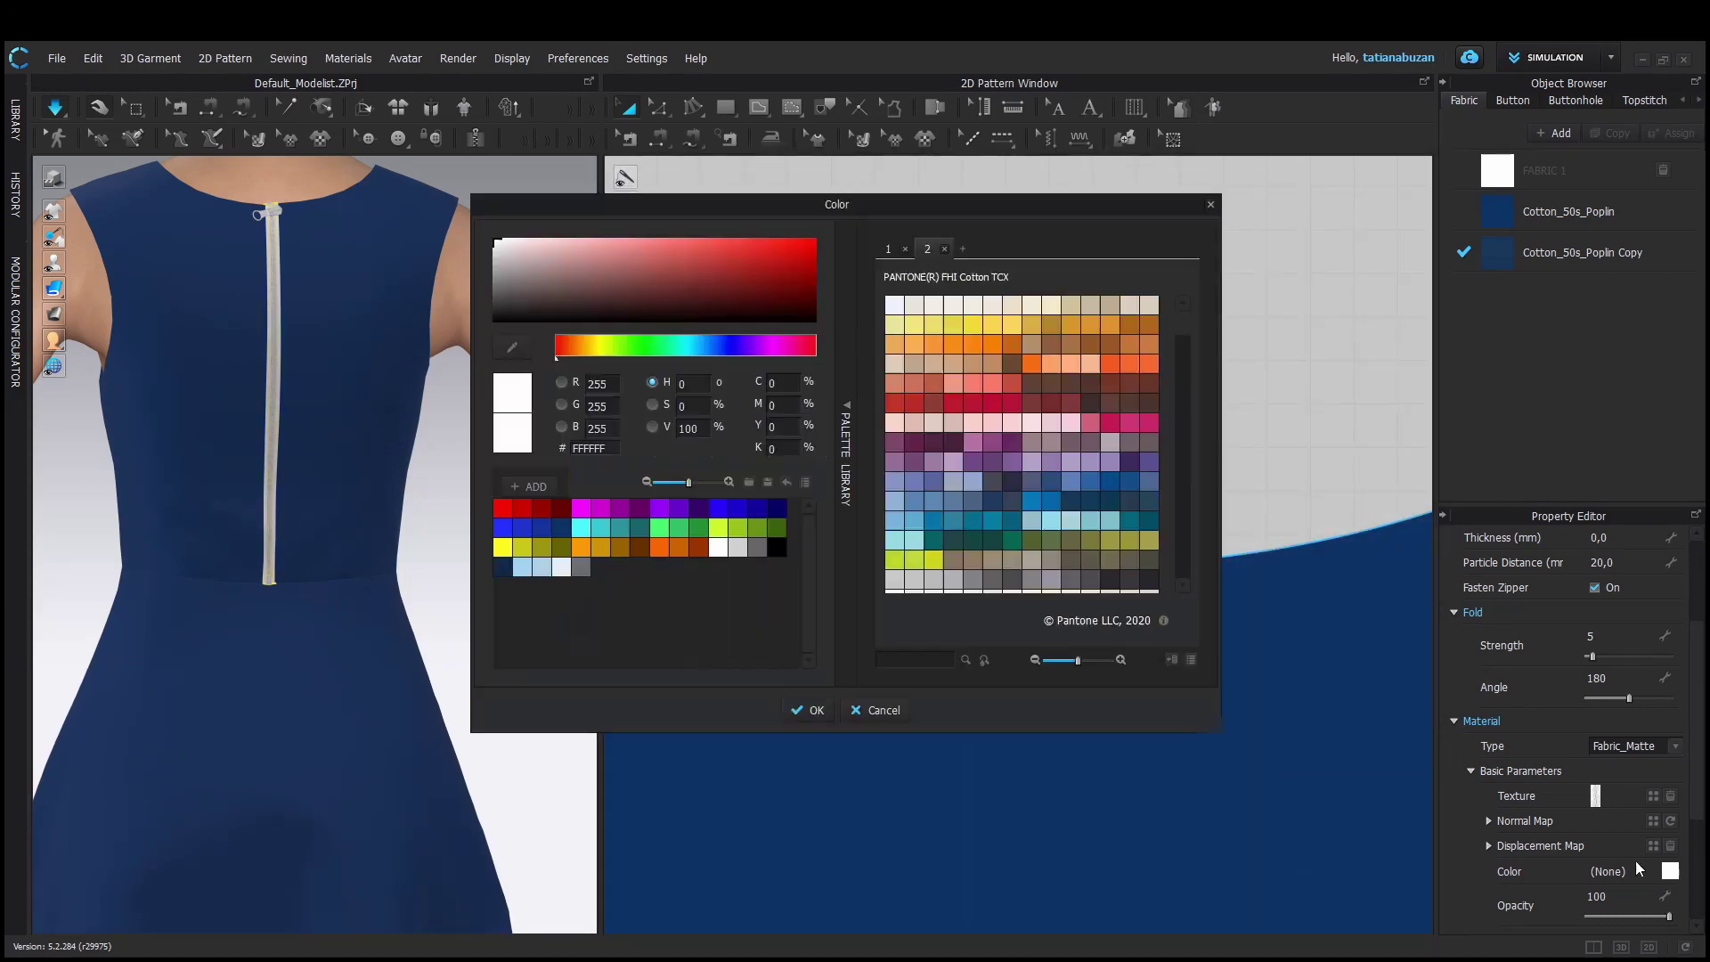
click(526, 528)
click(558, 528)
click(806, 710)
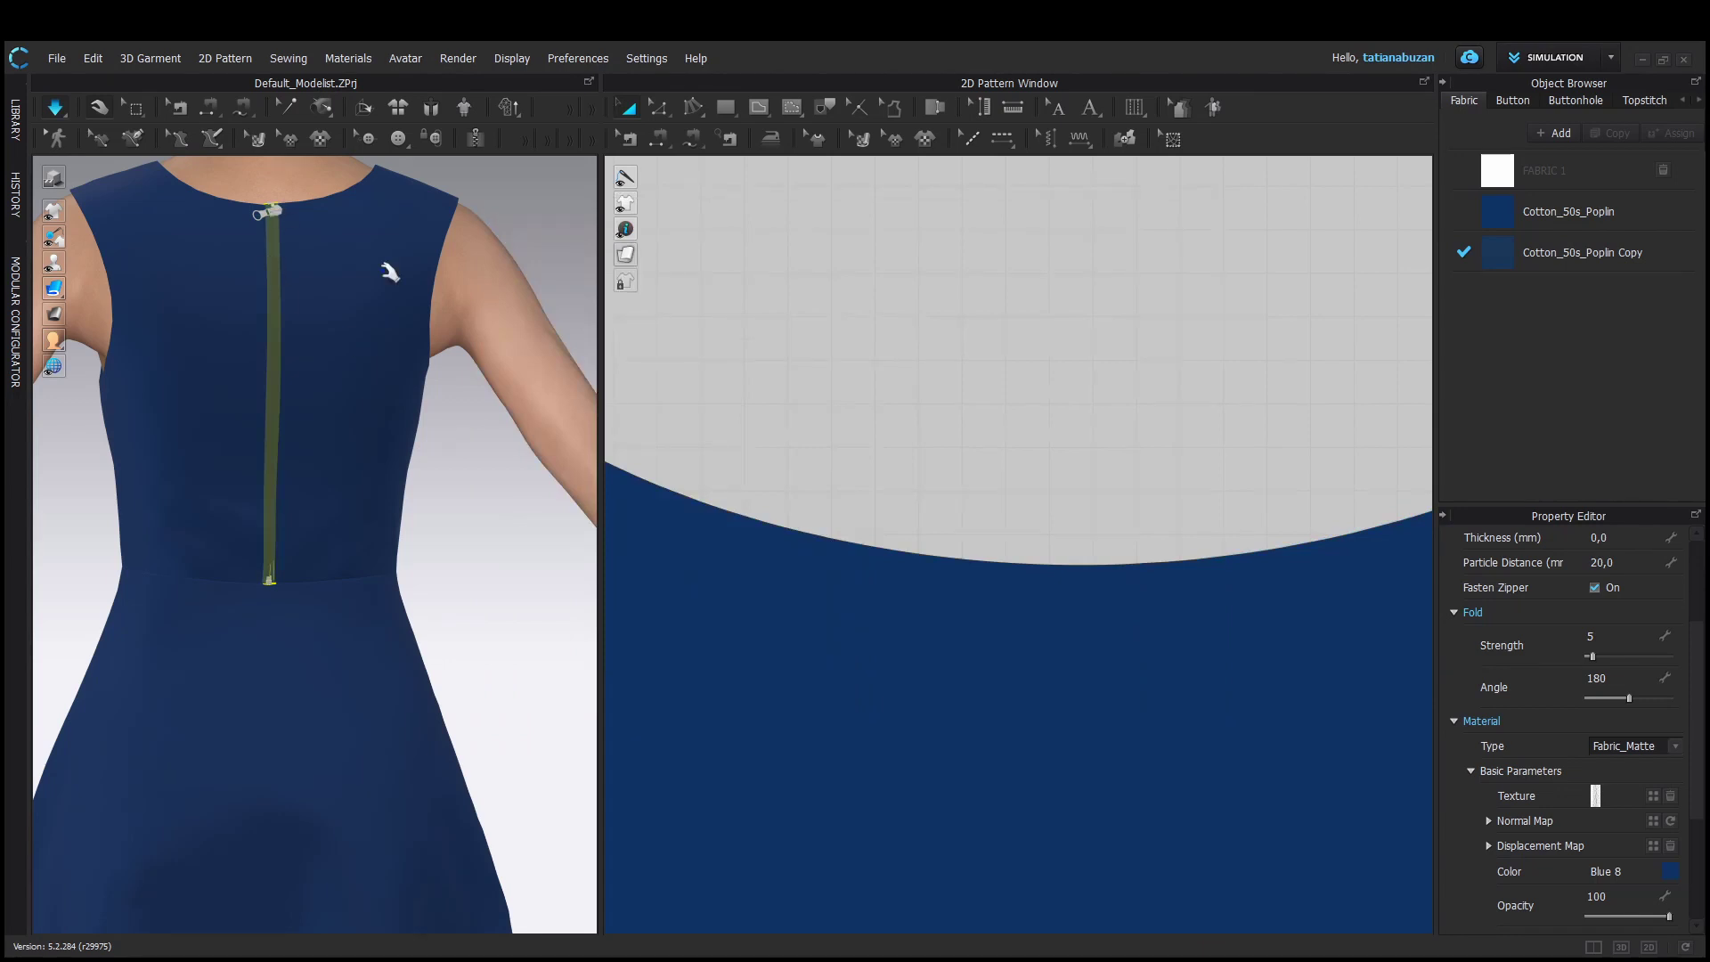
Change the zipper's slider shape, set its stopper to Closed End, and use a custom gauge of 90%
click(270, 212)
middle_drag(287, 418, 309, 580)
scroll(302, 445, up, 5)
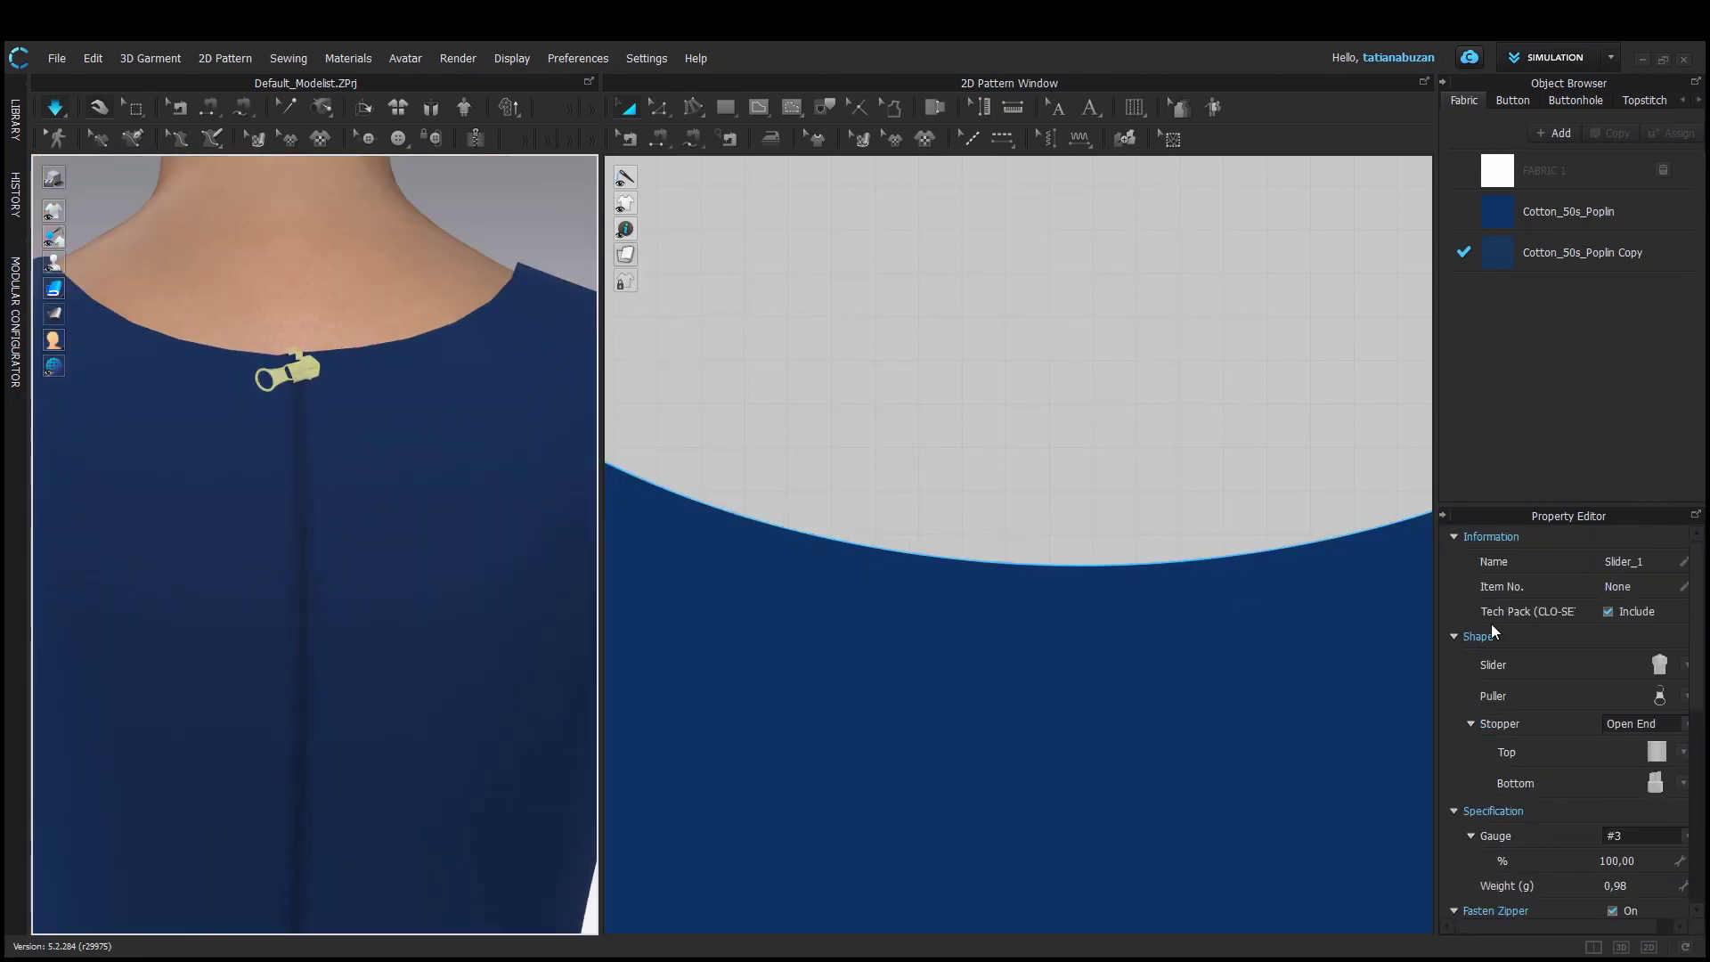
click(1686, 667)
click(1552, 688)
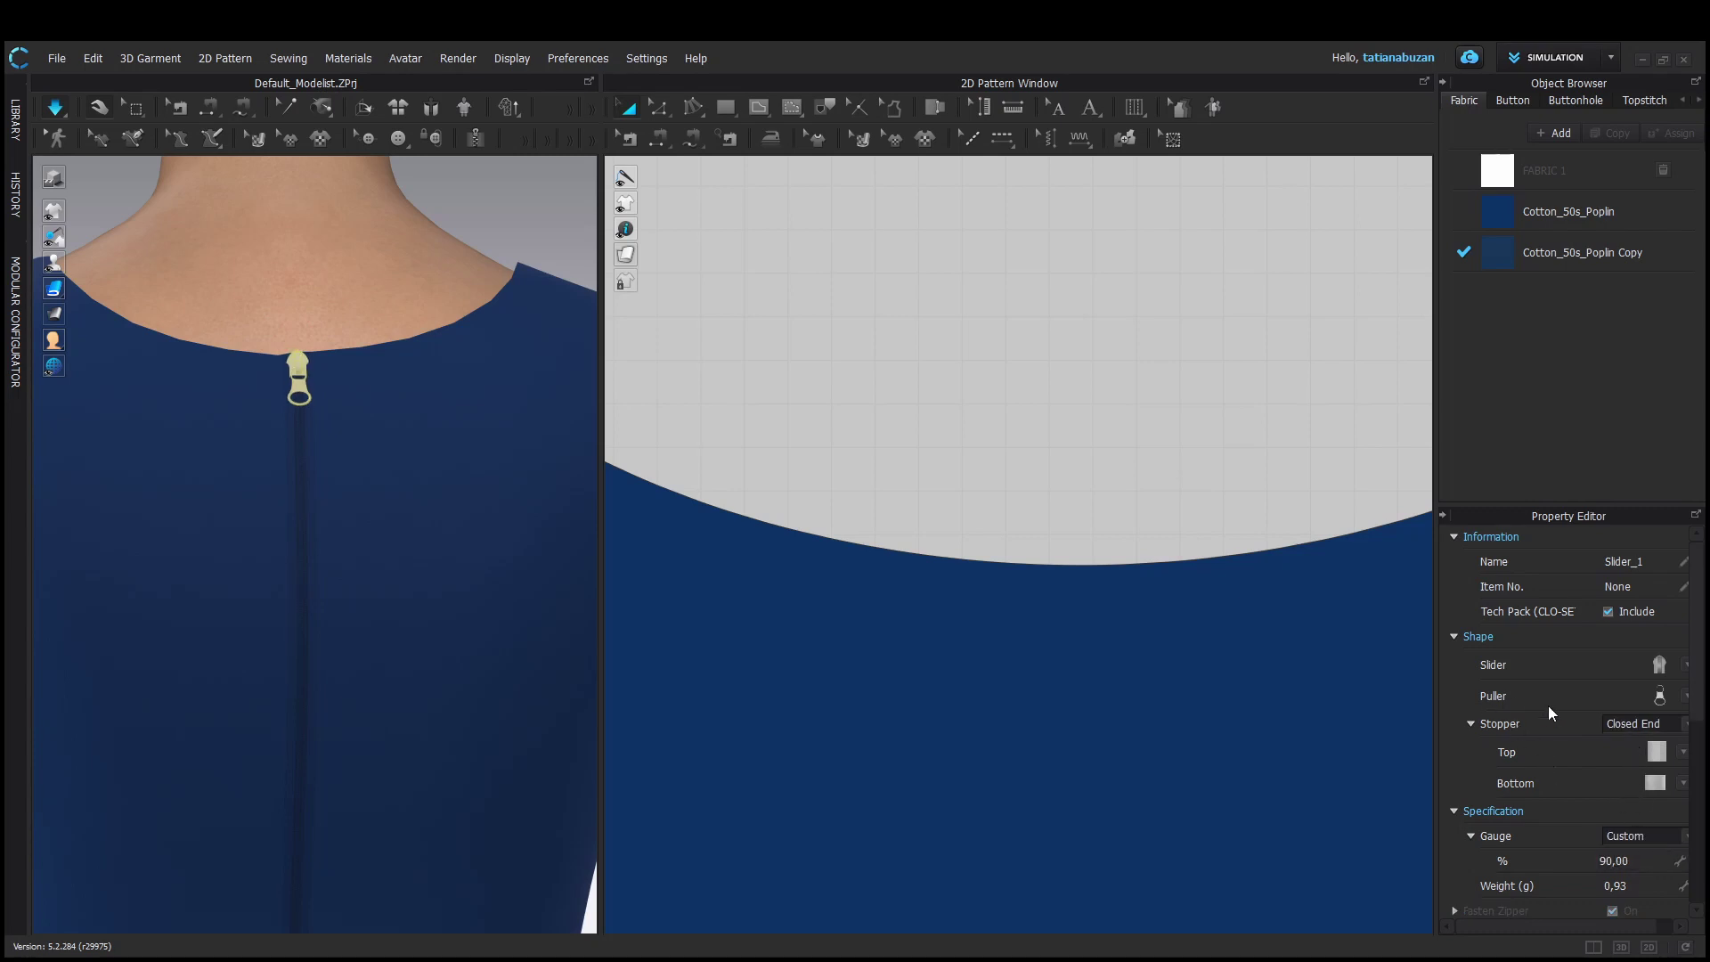
Set the zipper tape's particle distance to 5 mm and its width to 4 mm, and simulate the garment
scroll(1549, 707, down, 4)
click(301, 552)
click(1671, 563)
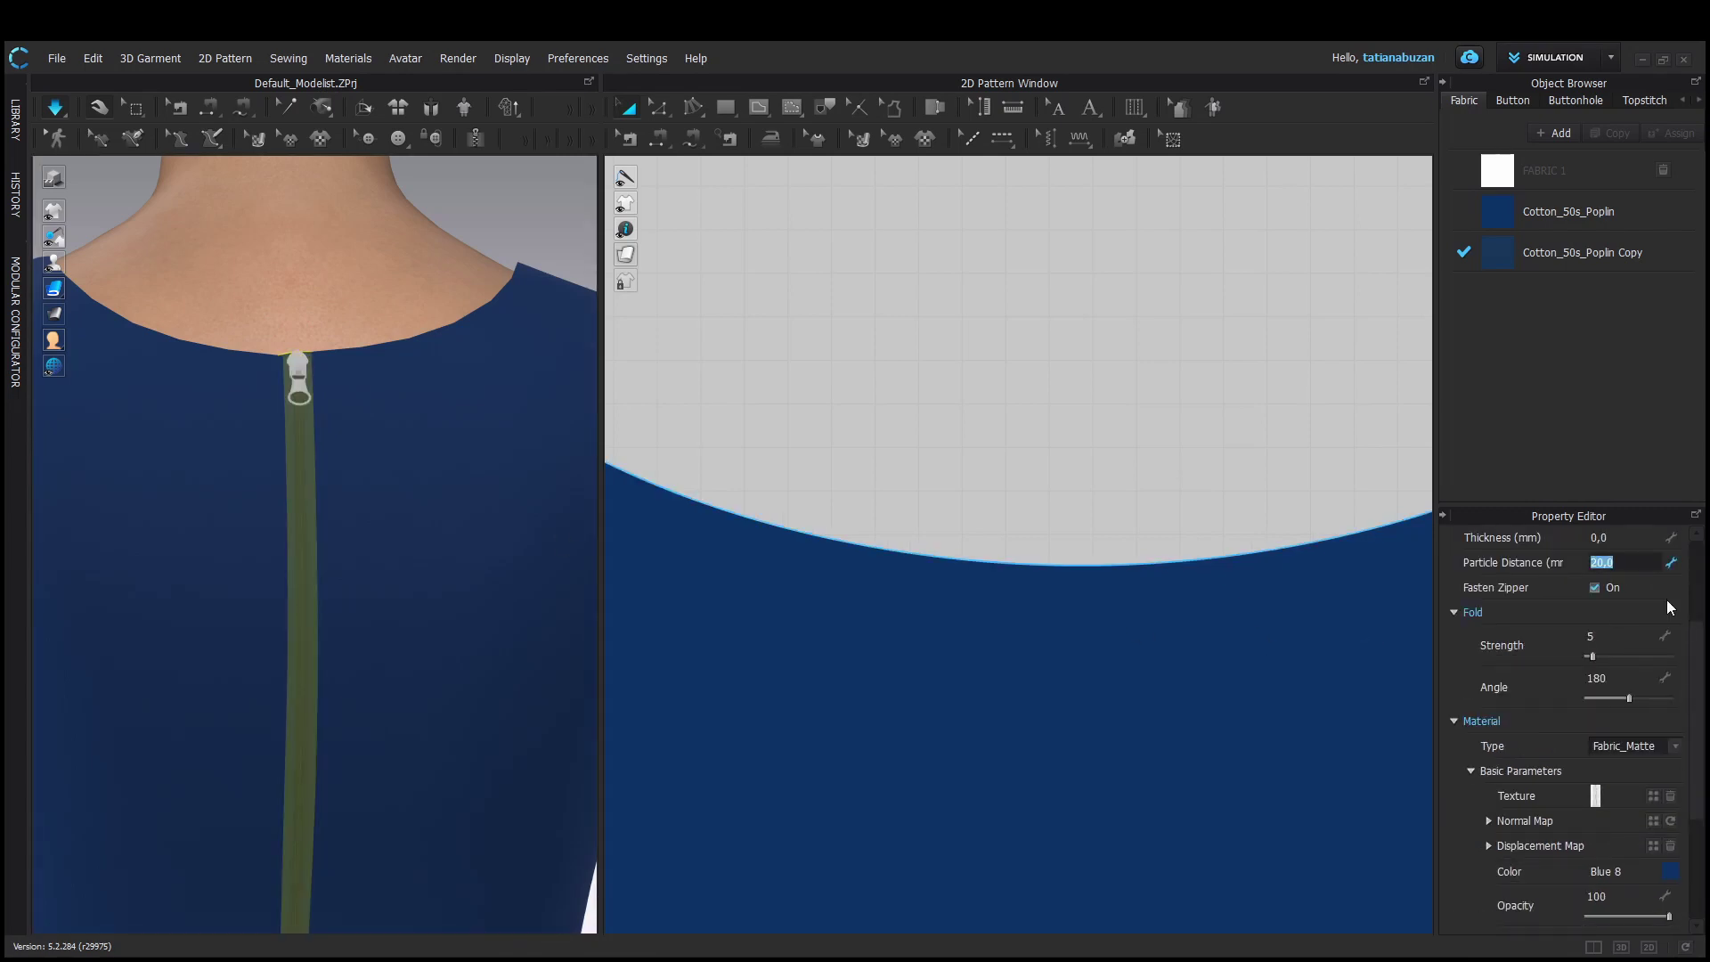
key(Return)
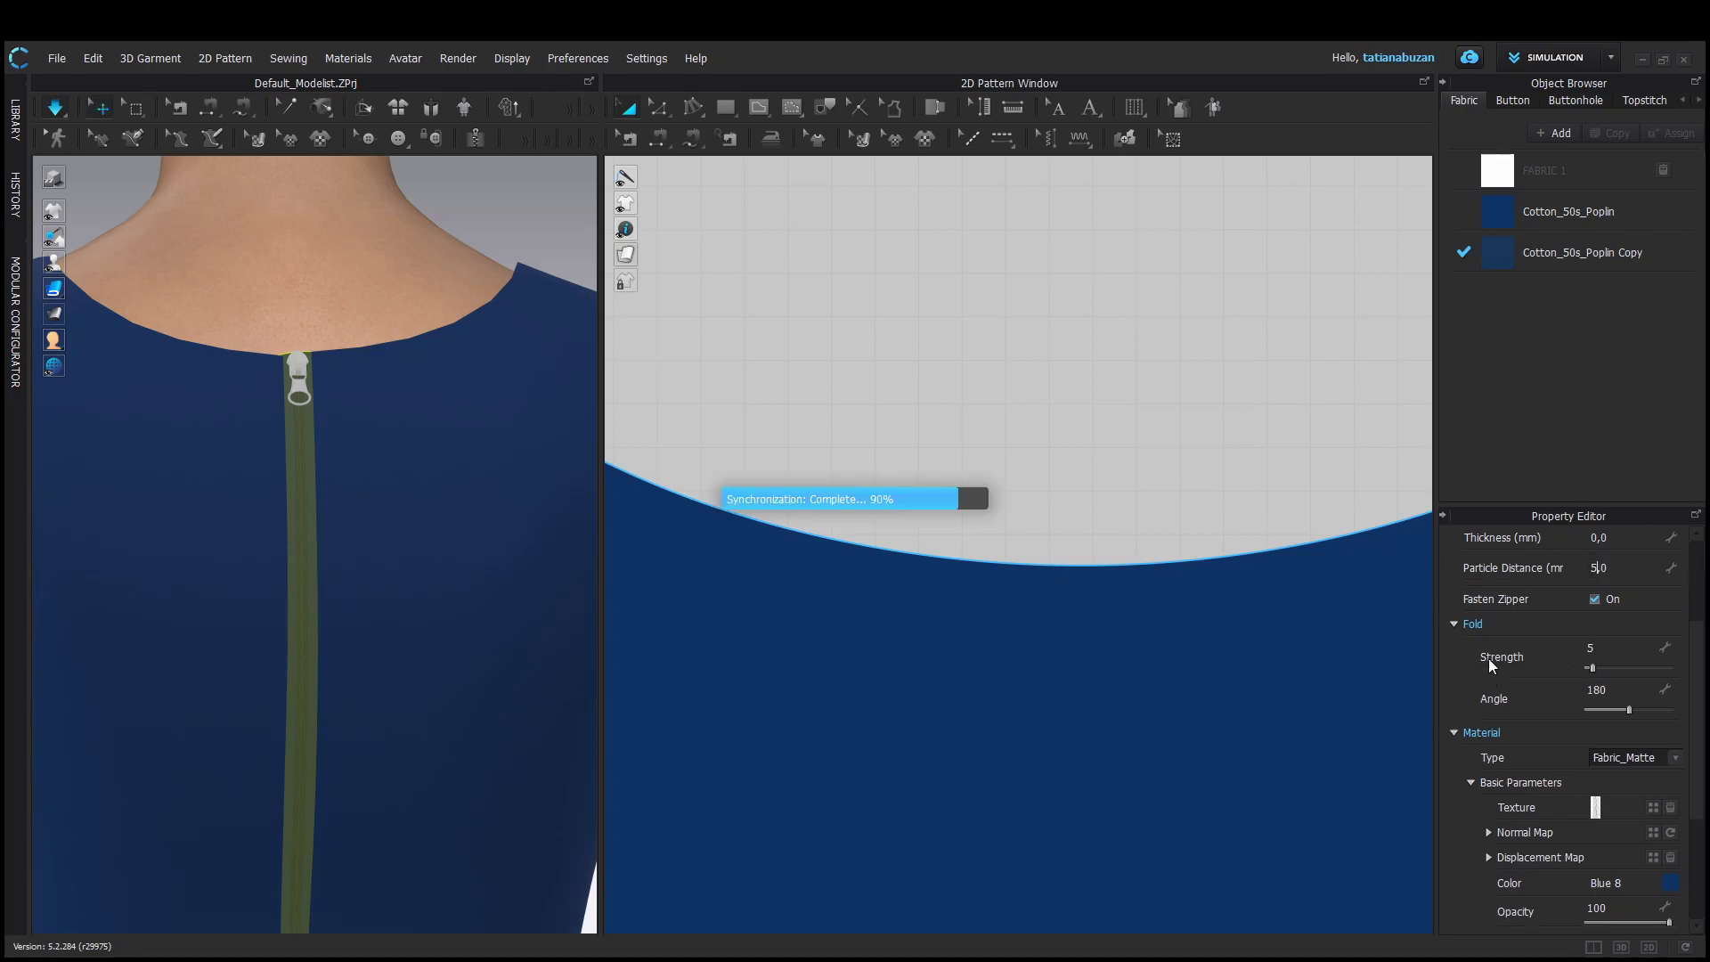
scroll(1578, 711, up, 2)
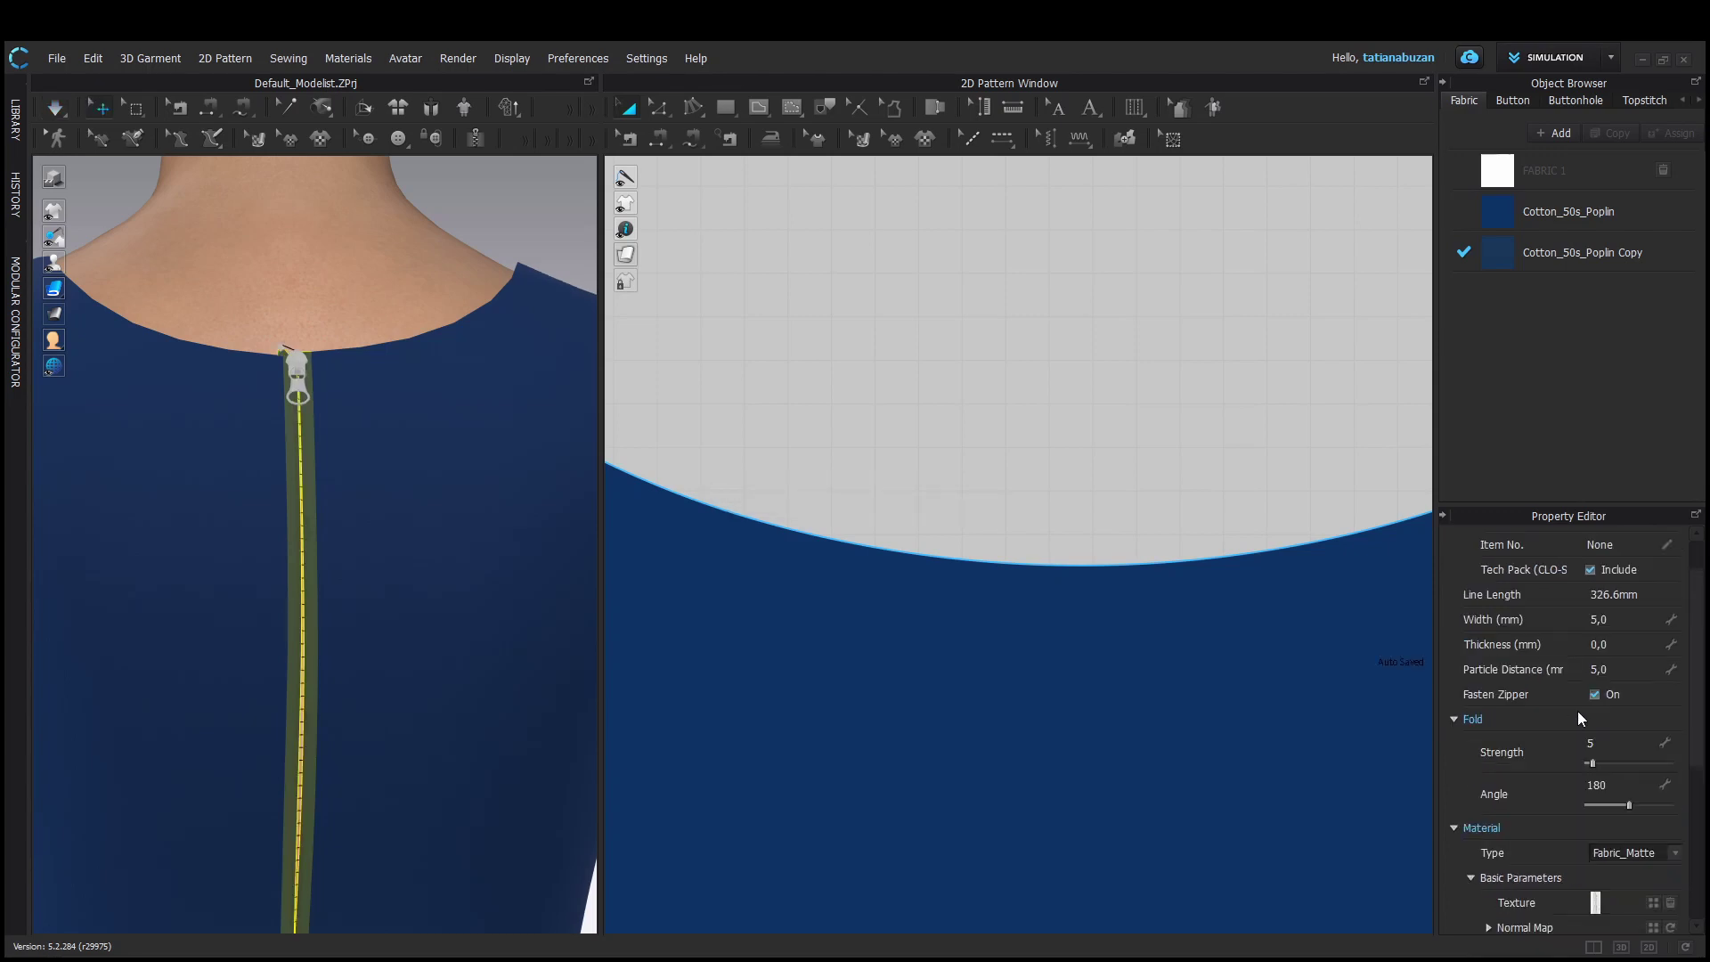
click(46, 111)
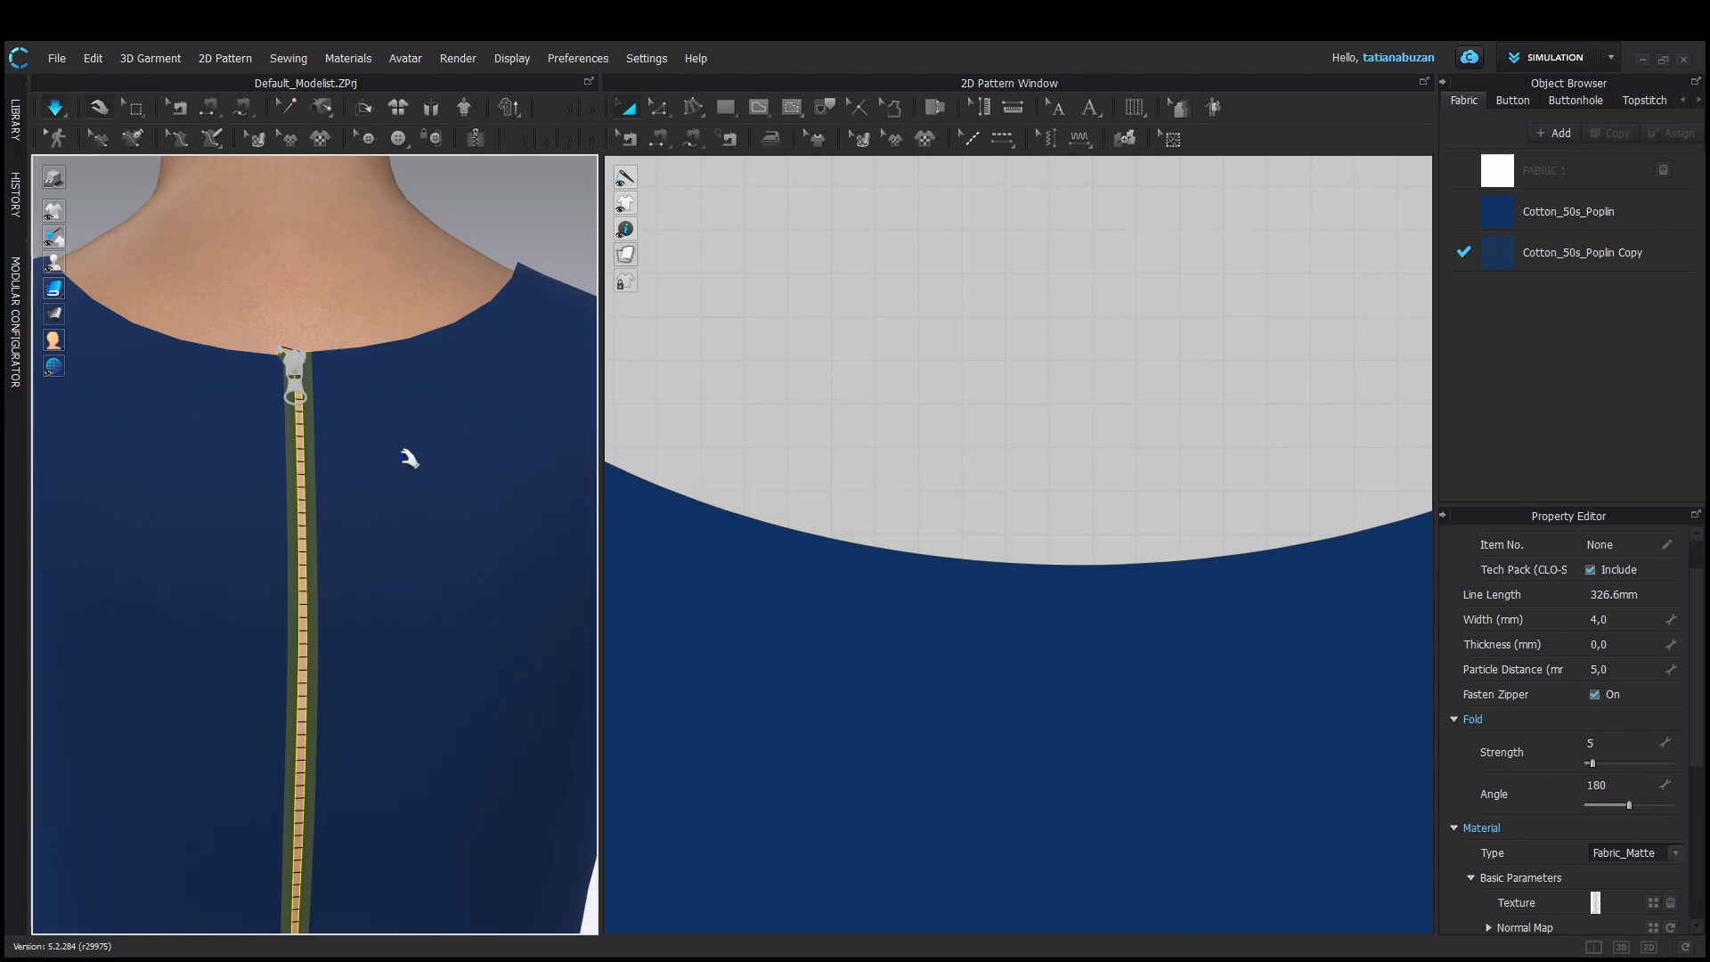
Set the zipper slider's colour to Blue 8 and its material type to Plastic
click(299, 367)
click(1676, 852)
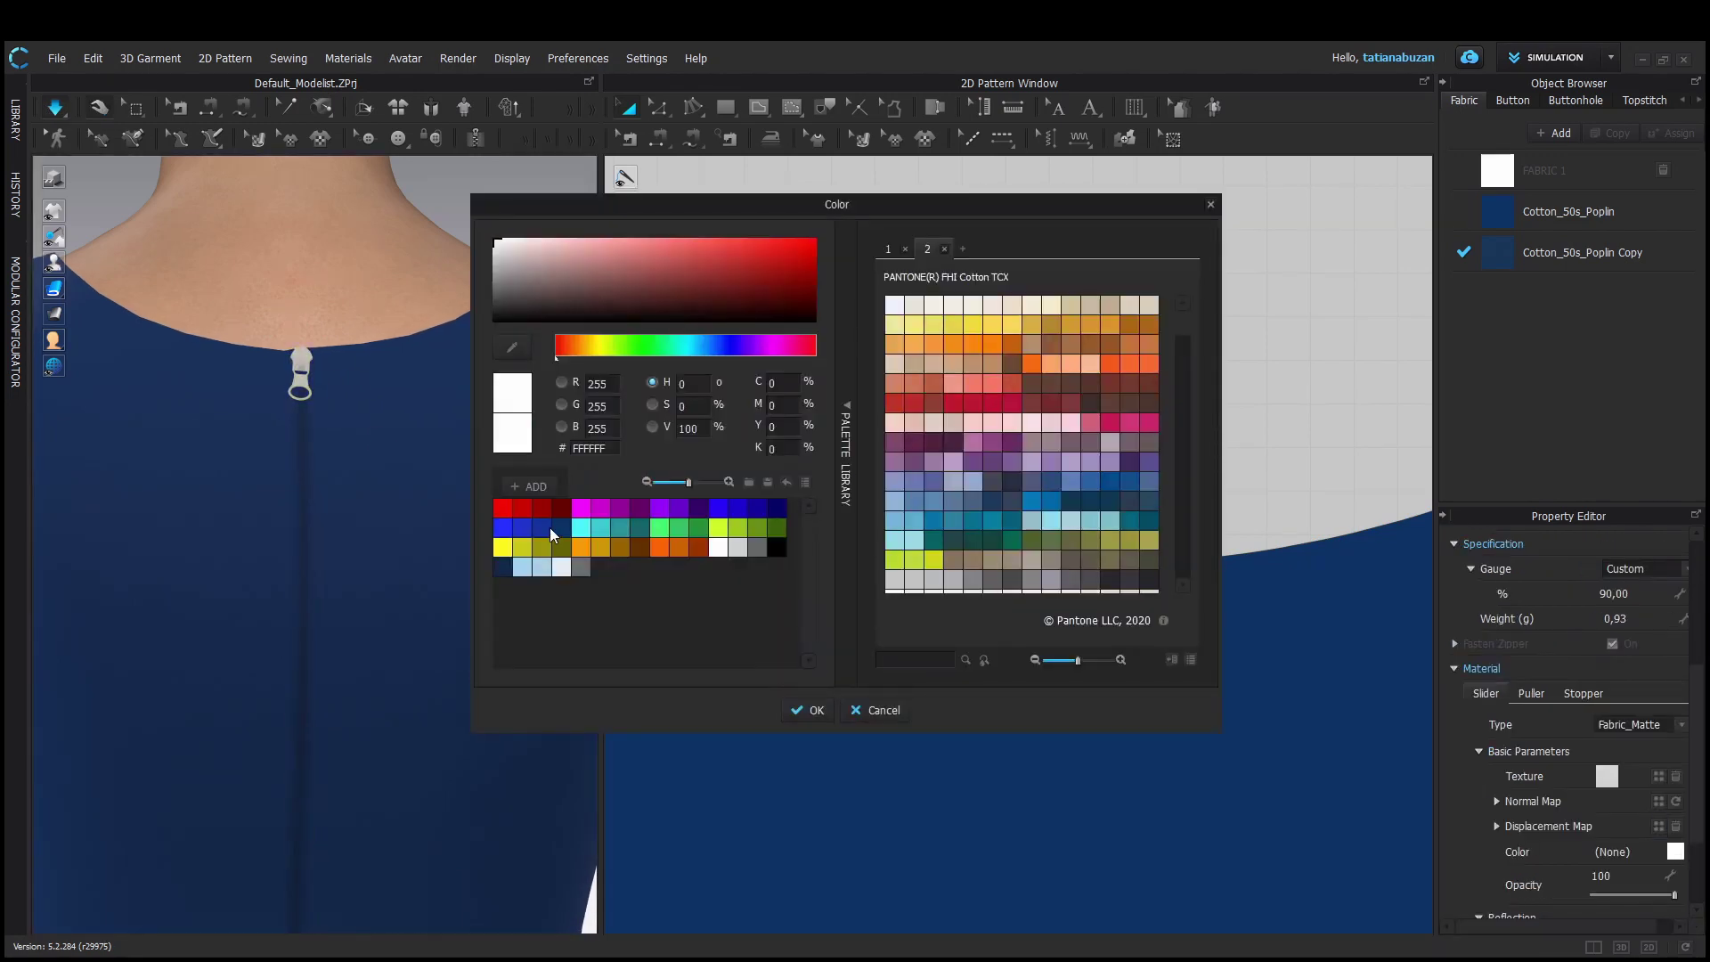
click(553, 530)
click(810, 710)
click(1657, 726)
click(1621, 924)
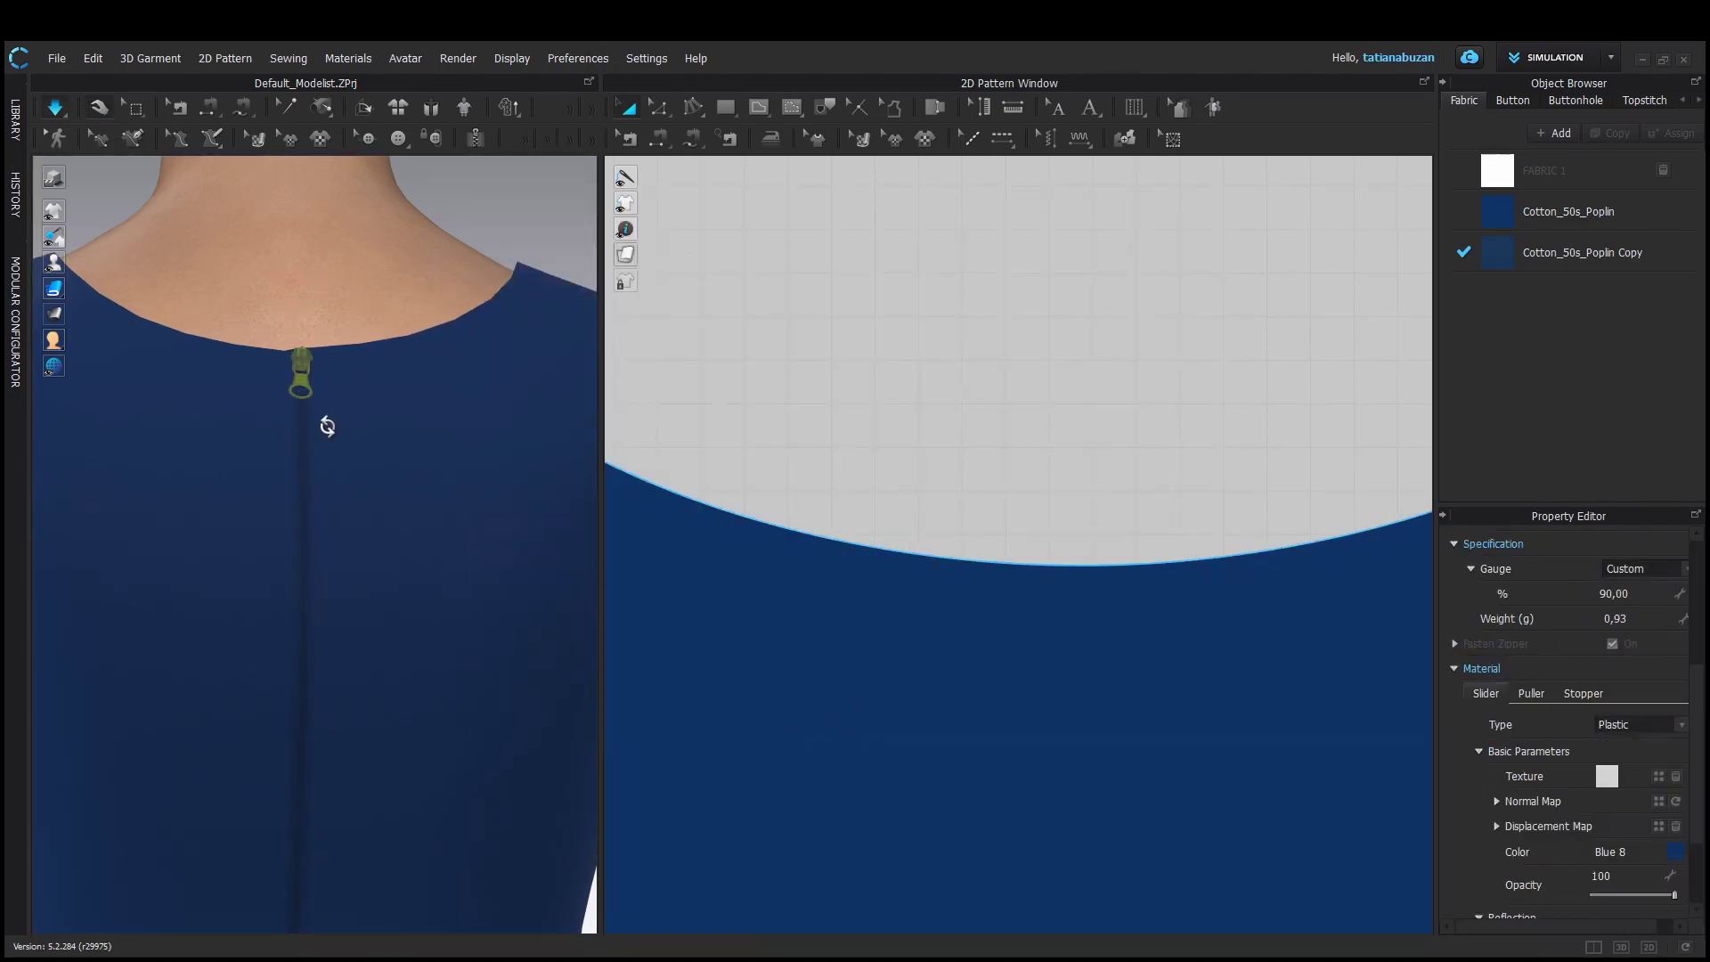
Bring the back waist seam ends slightly closer together beneath the zipper stopper and simulate the dress again
right_drag(328, 426, 364, 430)
scroll(366, 431, down, 3)
scroll(390, 690, up, 5)
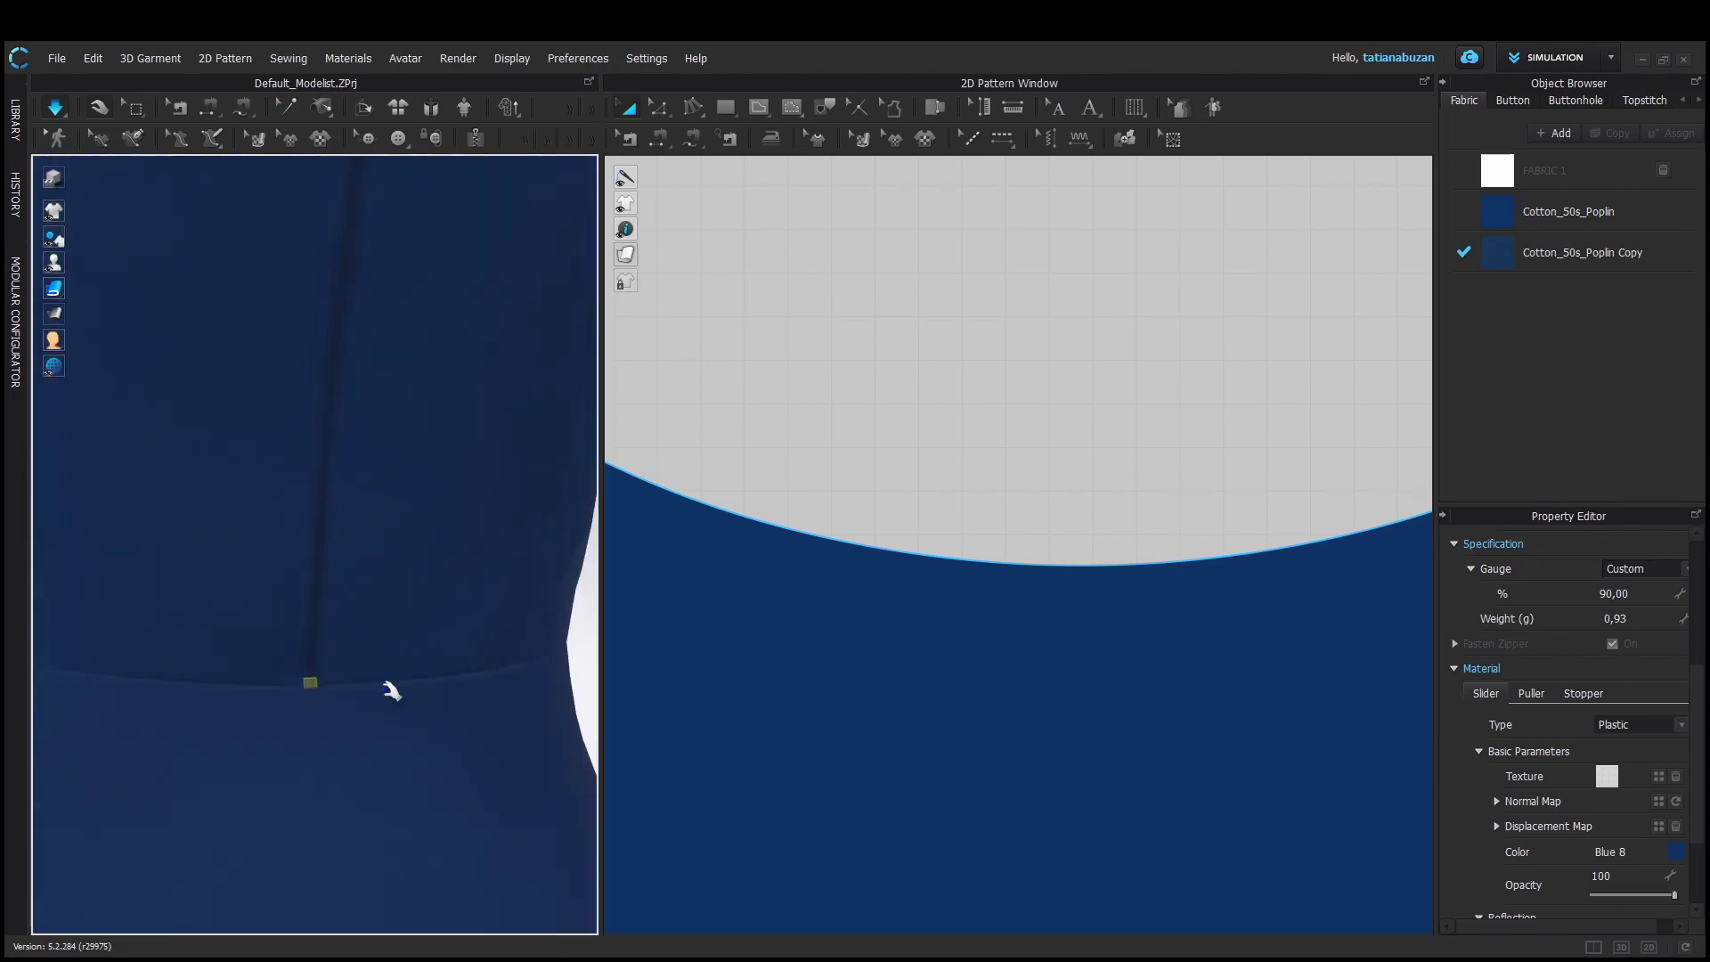
click(392, 691)
click(378, 634)
click(628, 138)
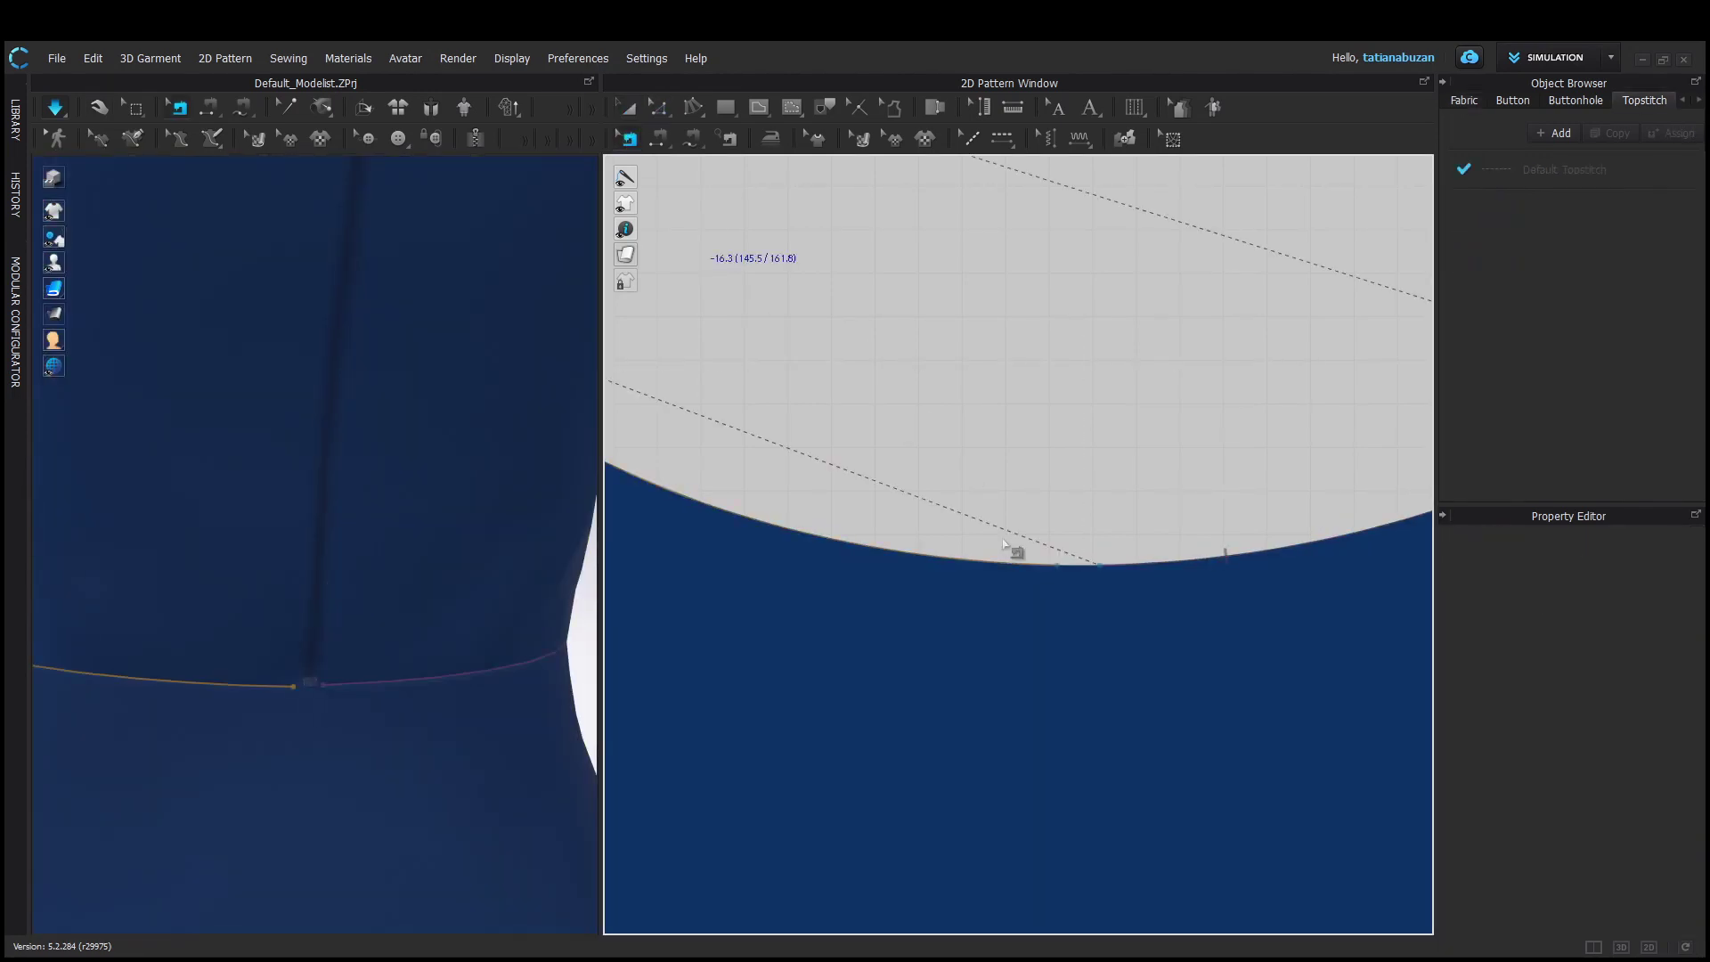
click(1101, 571)
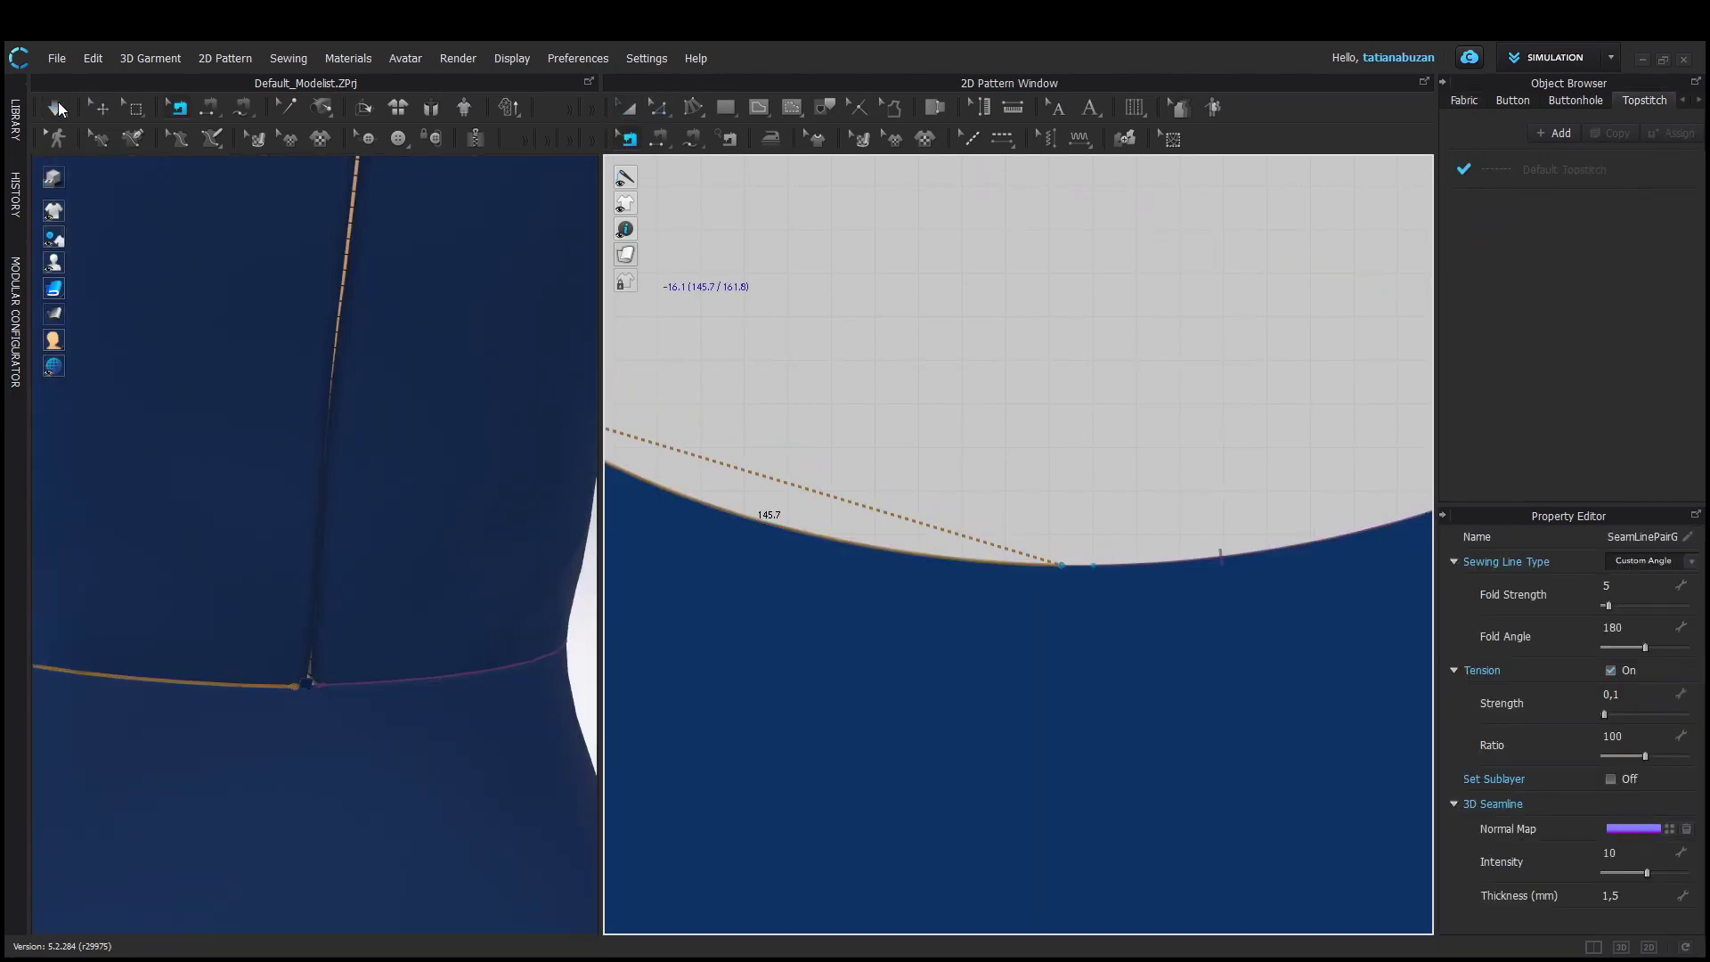
click(56, 108)
scroll(413, 691, down, 5)
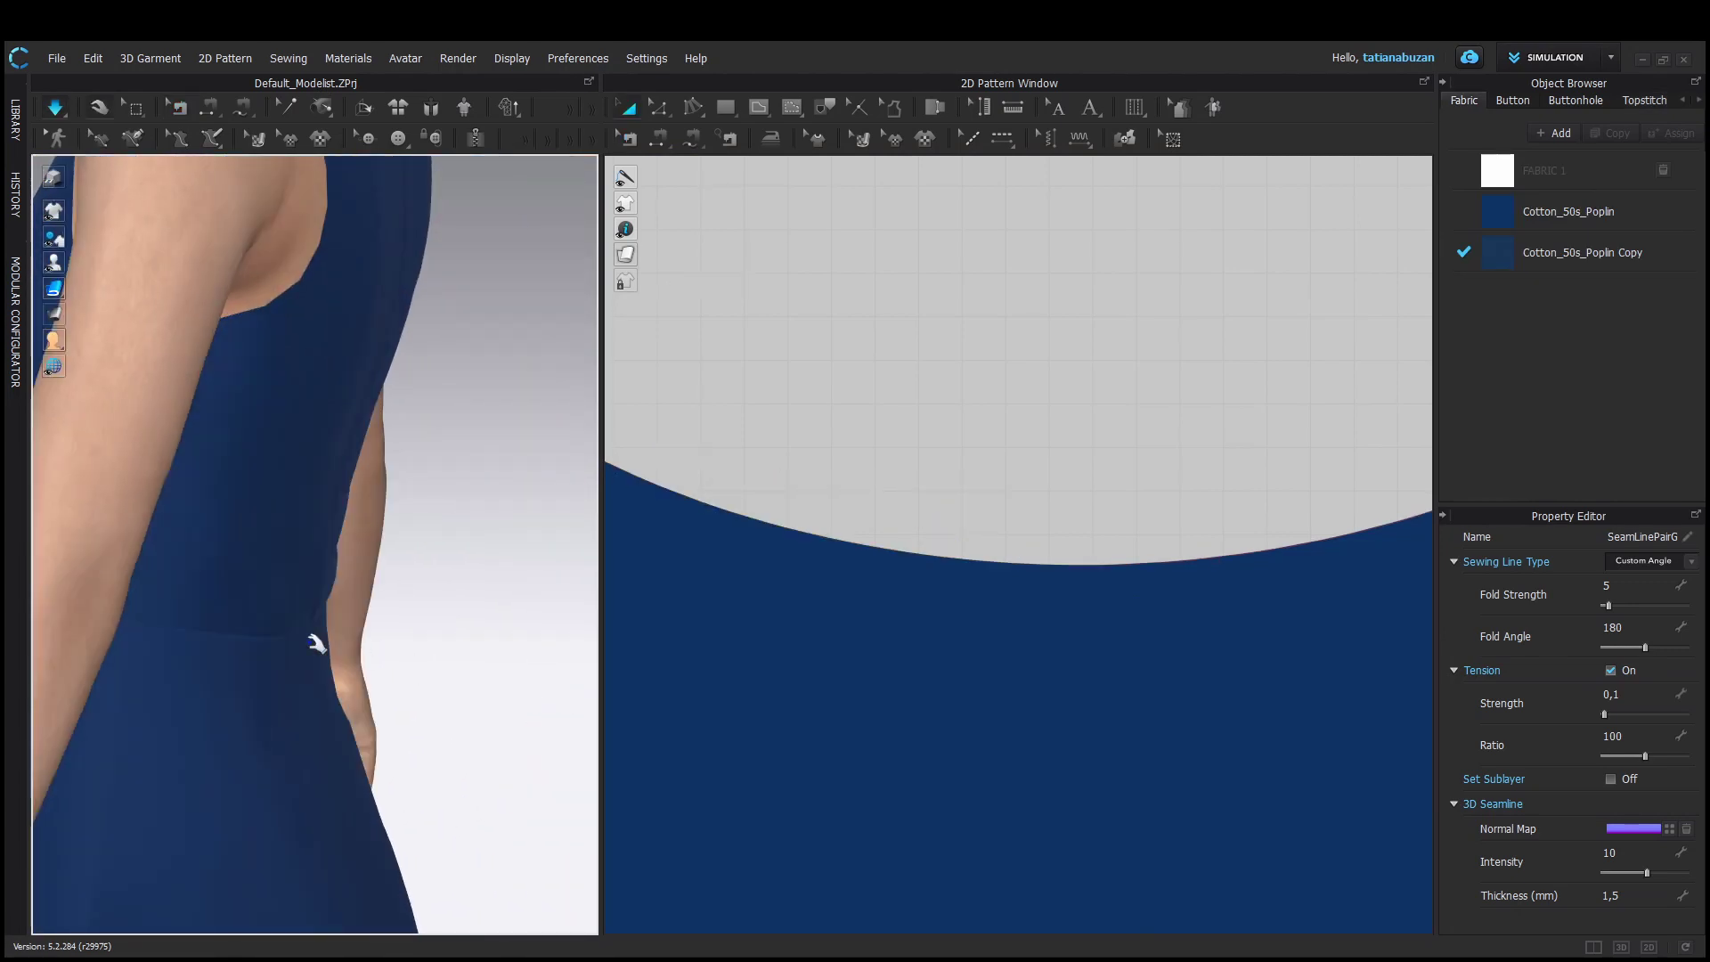
Pull the fabric at the back waist and front skirt during simulation and check the drape from the front and side
drag(316, 643, 435, 660)
right_drag(436, 661, 493, 672)
scroll(351, 676, down, 5)
middle_drag(351, 676, 348, 525)
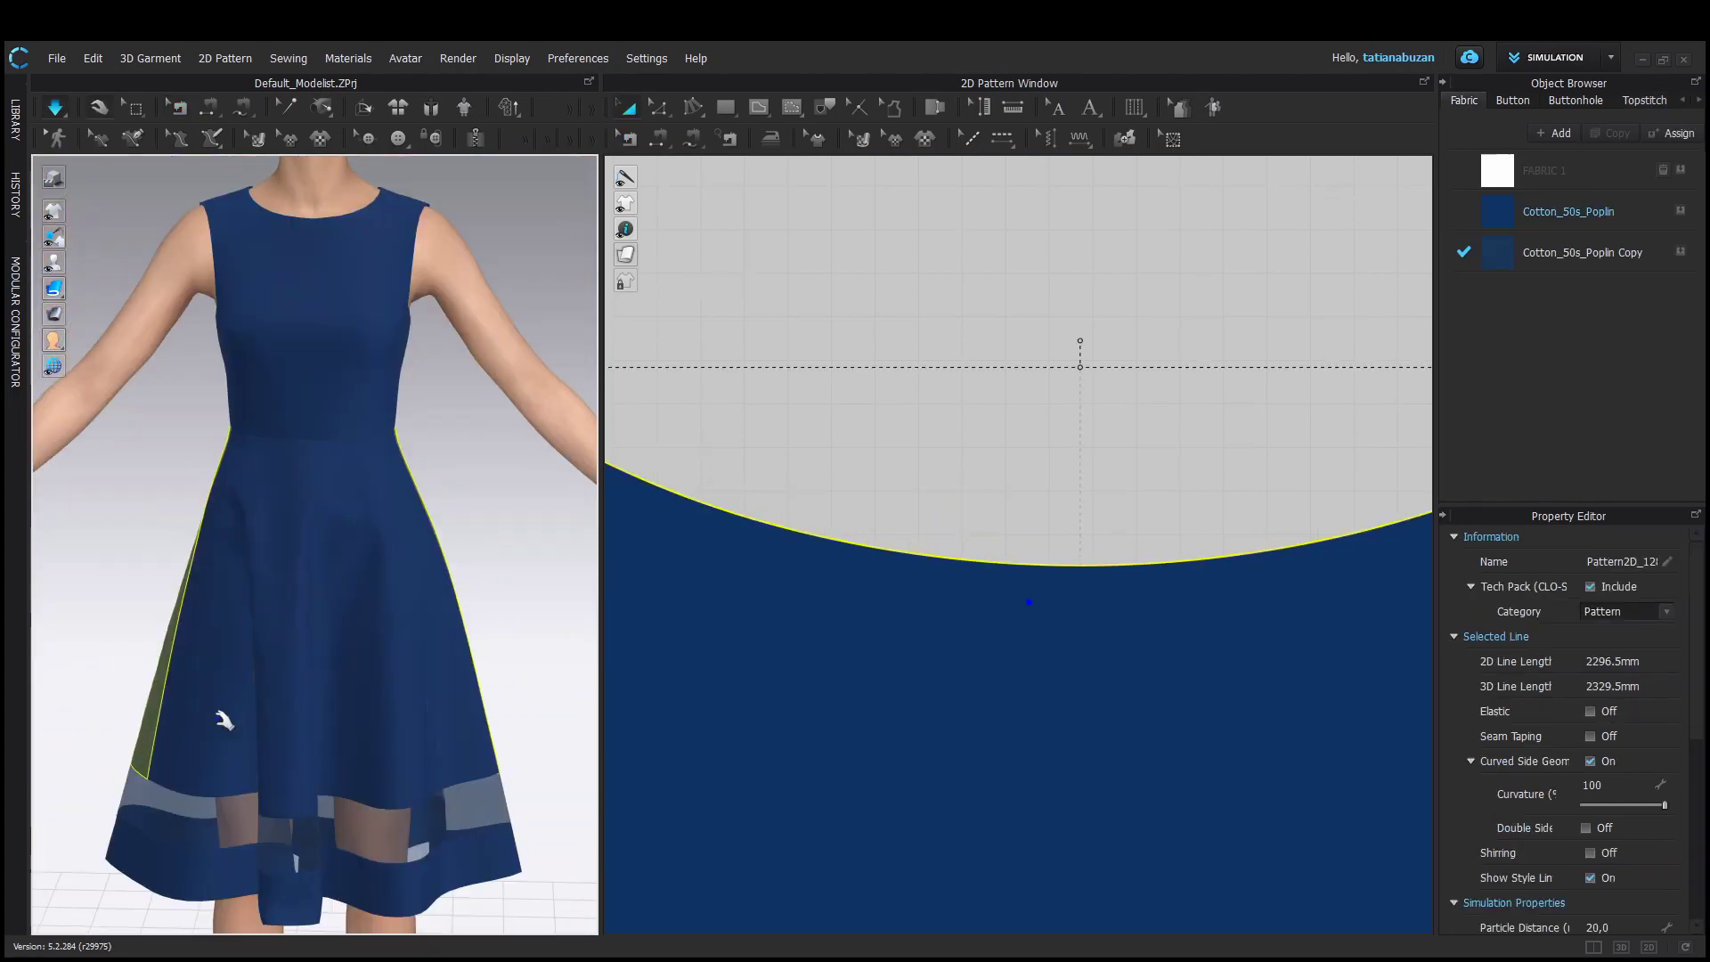
right_drag(224, 720, 129, 675)
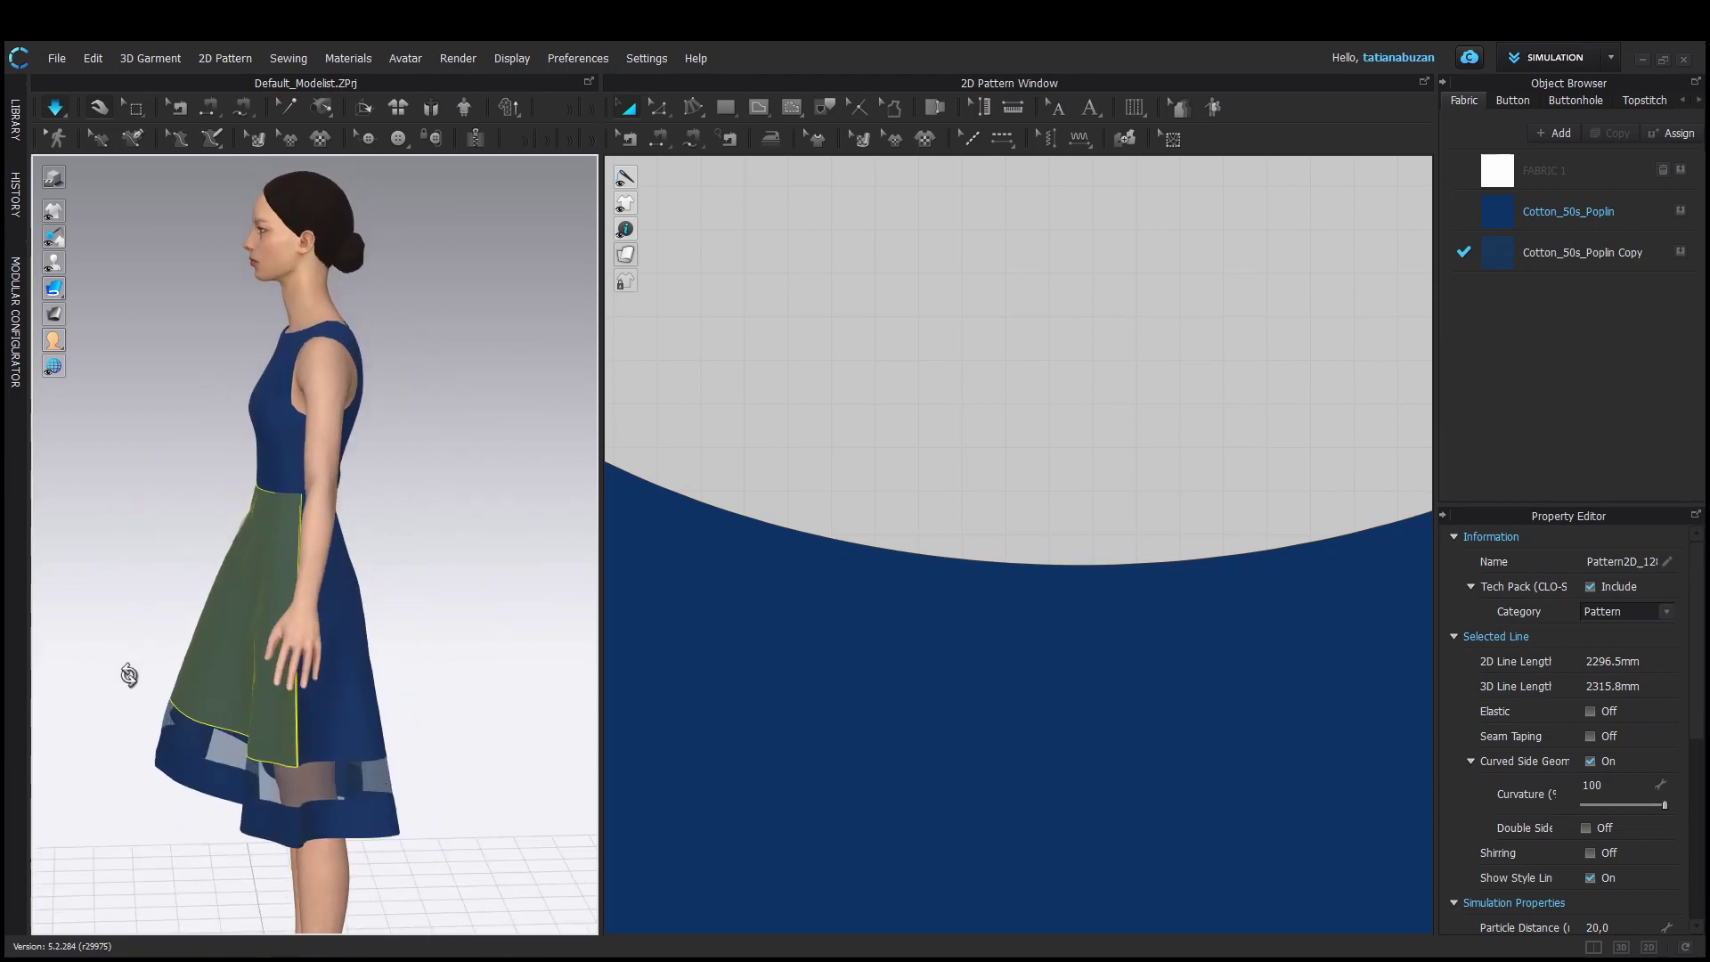
Lower the centre point of the front bodice neckline slightly and simulate the garment
key(2)
scroll(867, 649, down, 8)
middle_drag(1061, 546, 1397, 588)
click(660, 109)
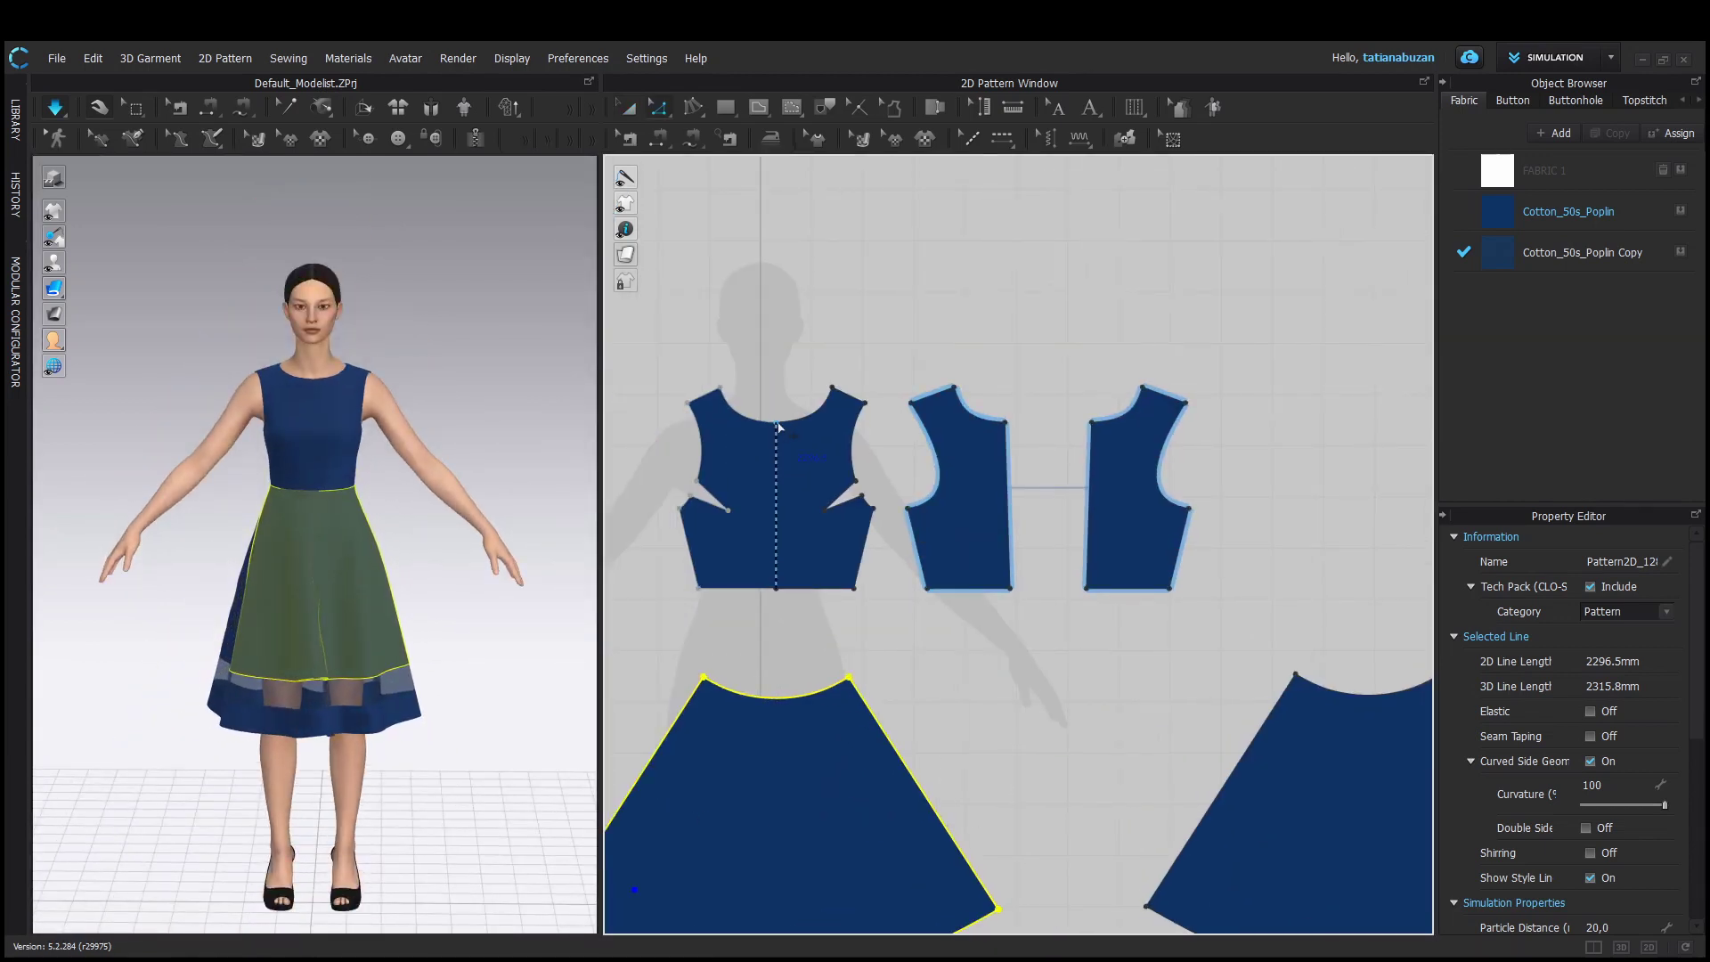
click(778, 428)
click(55, 108)
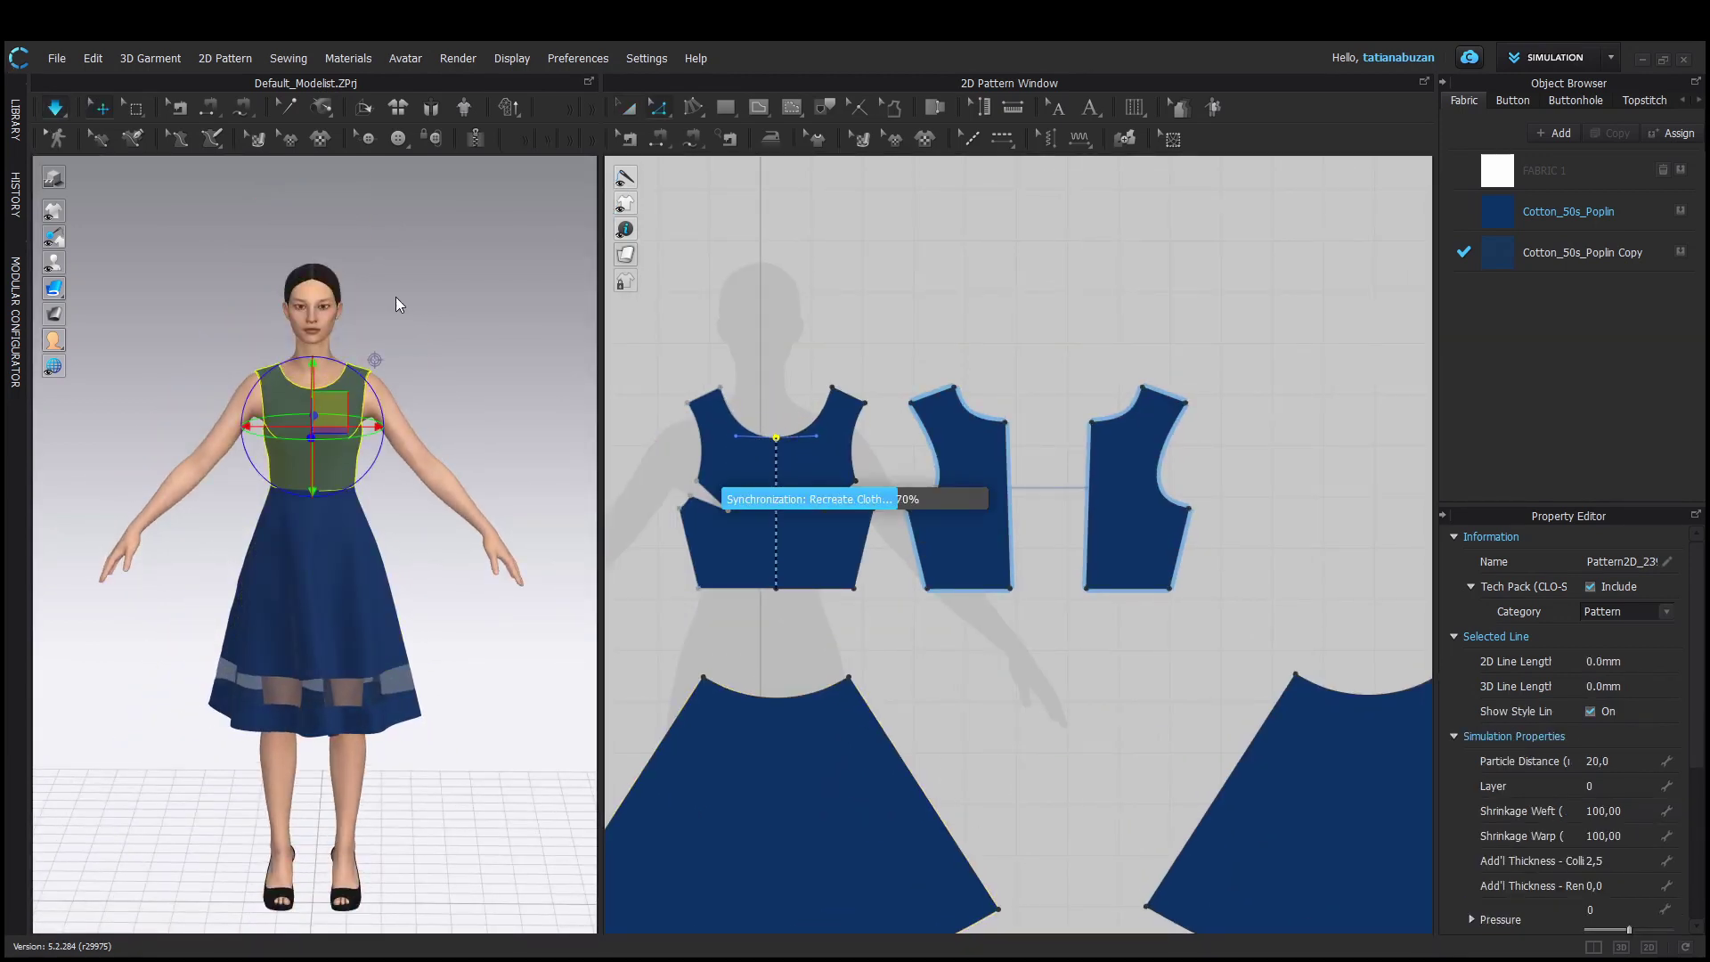
right_drag(496, 339, 363, 429)
scroll(363, 431, down, 1)
scroll(363, 431, down, 3)
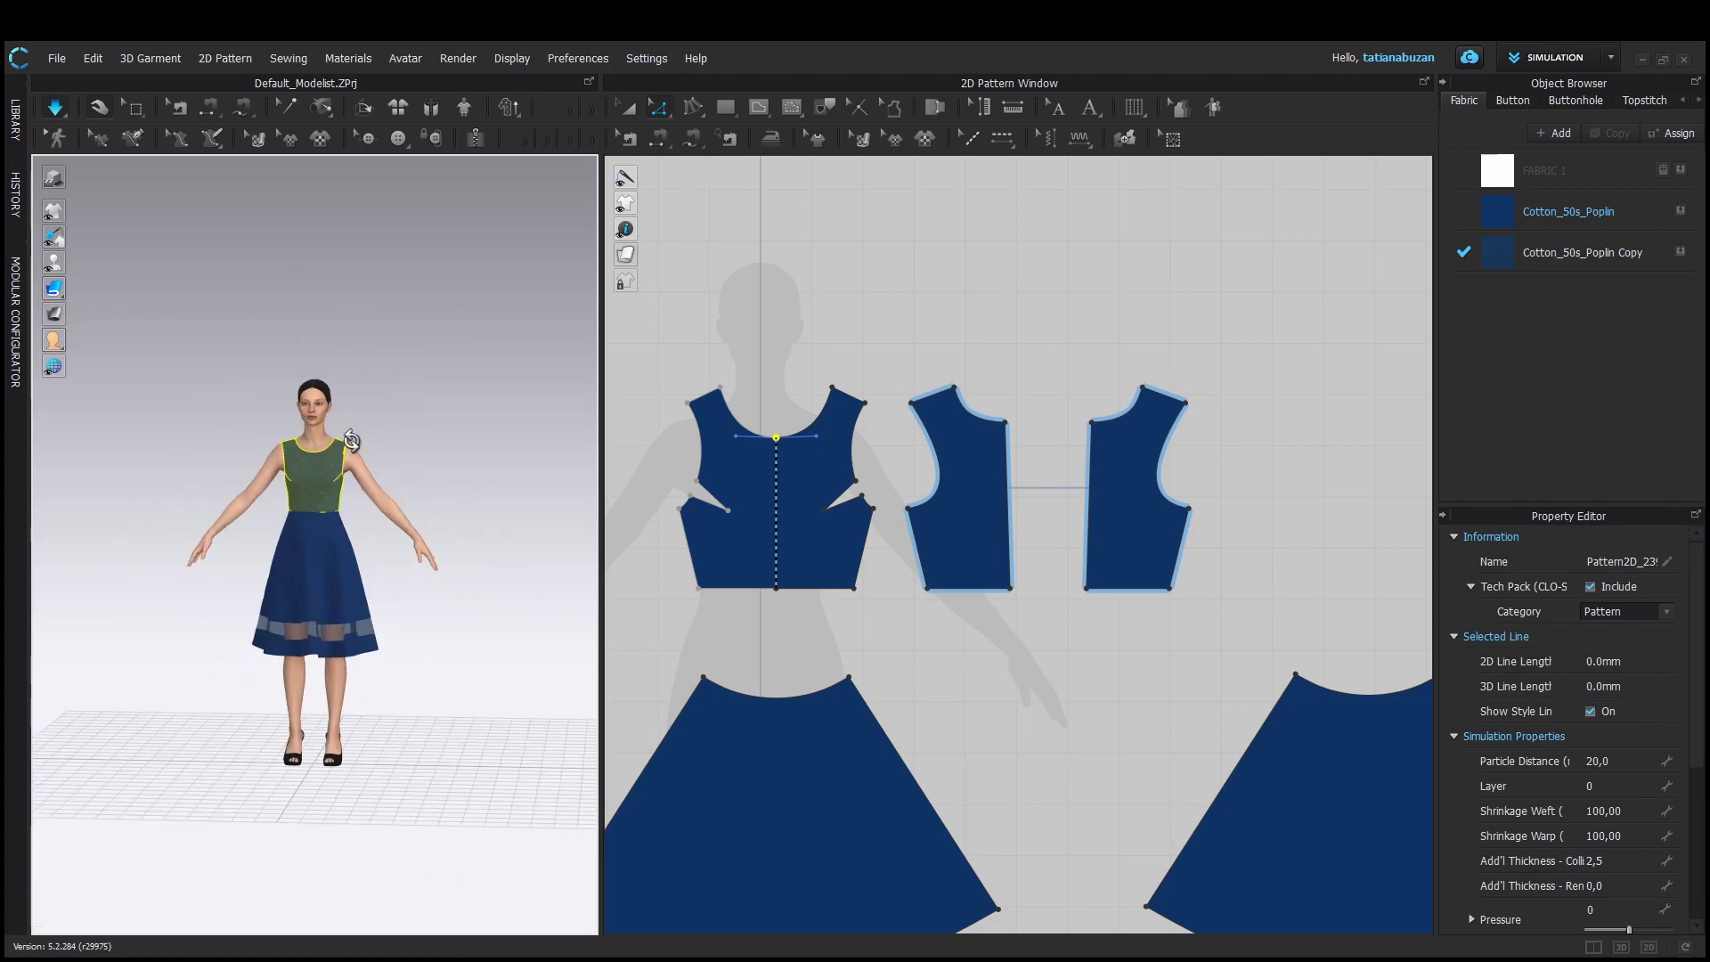
key(2)
click(427, 463)
Topstitch both halves of the front bodice neckline with Segment Topstitch
scroll(981, 212, up, 3)
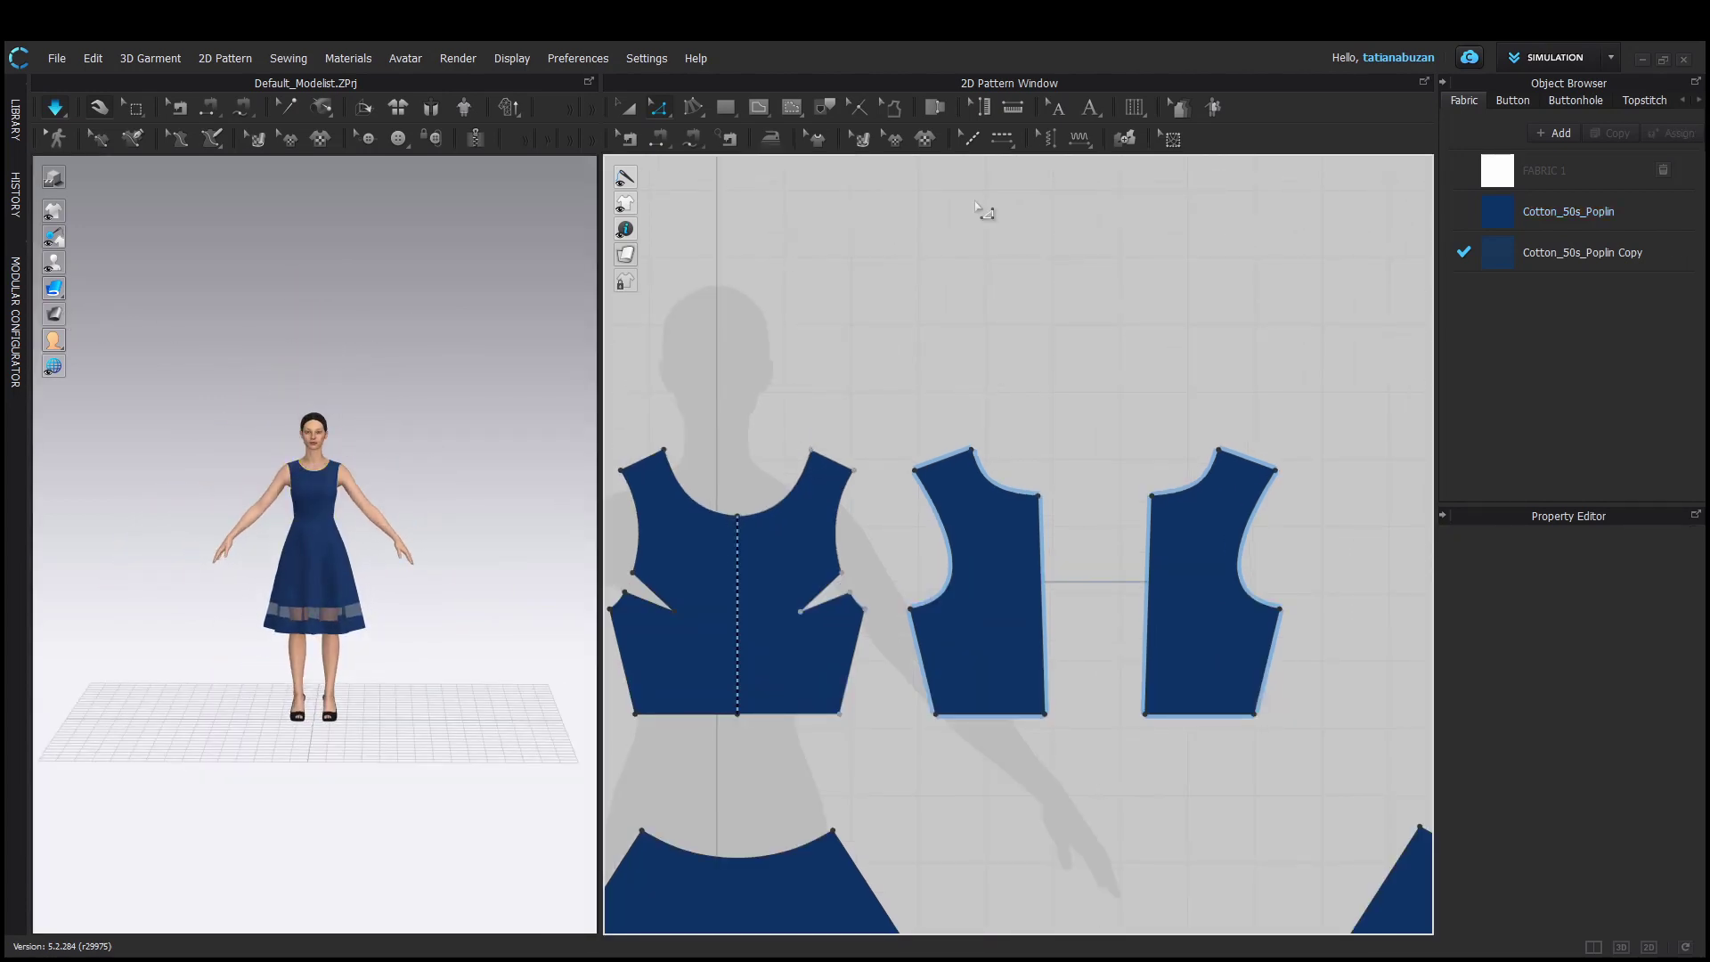
scroll(975, 356, up, 2)
scroll(412, 707, up, 6)
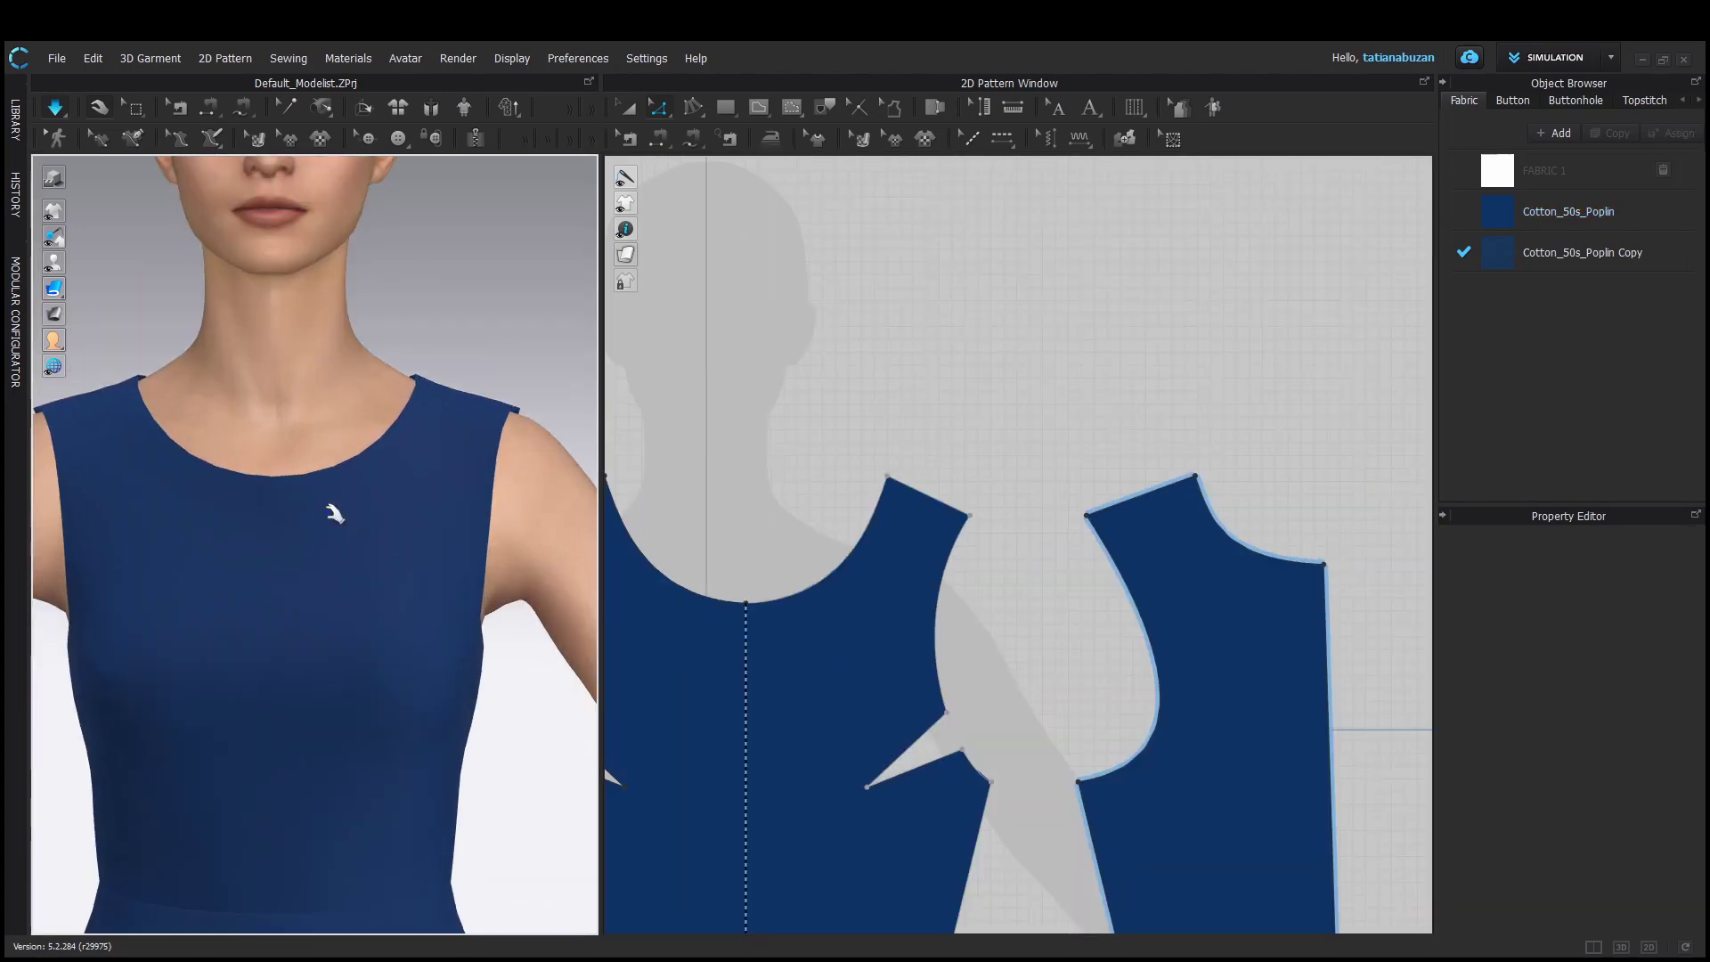
scroll(335, 514, up, 3)
click(1644, 100)
click(1003, 138)
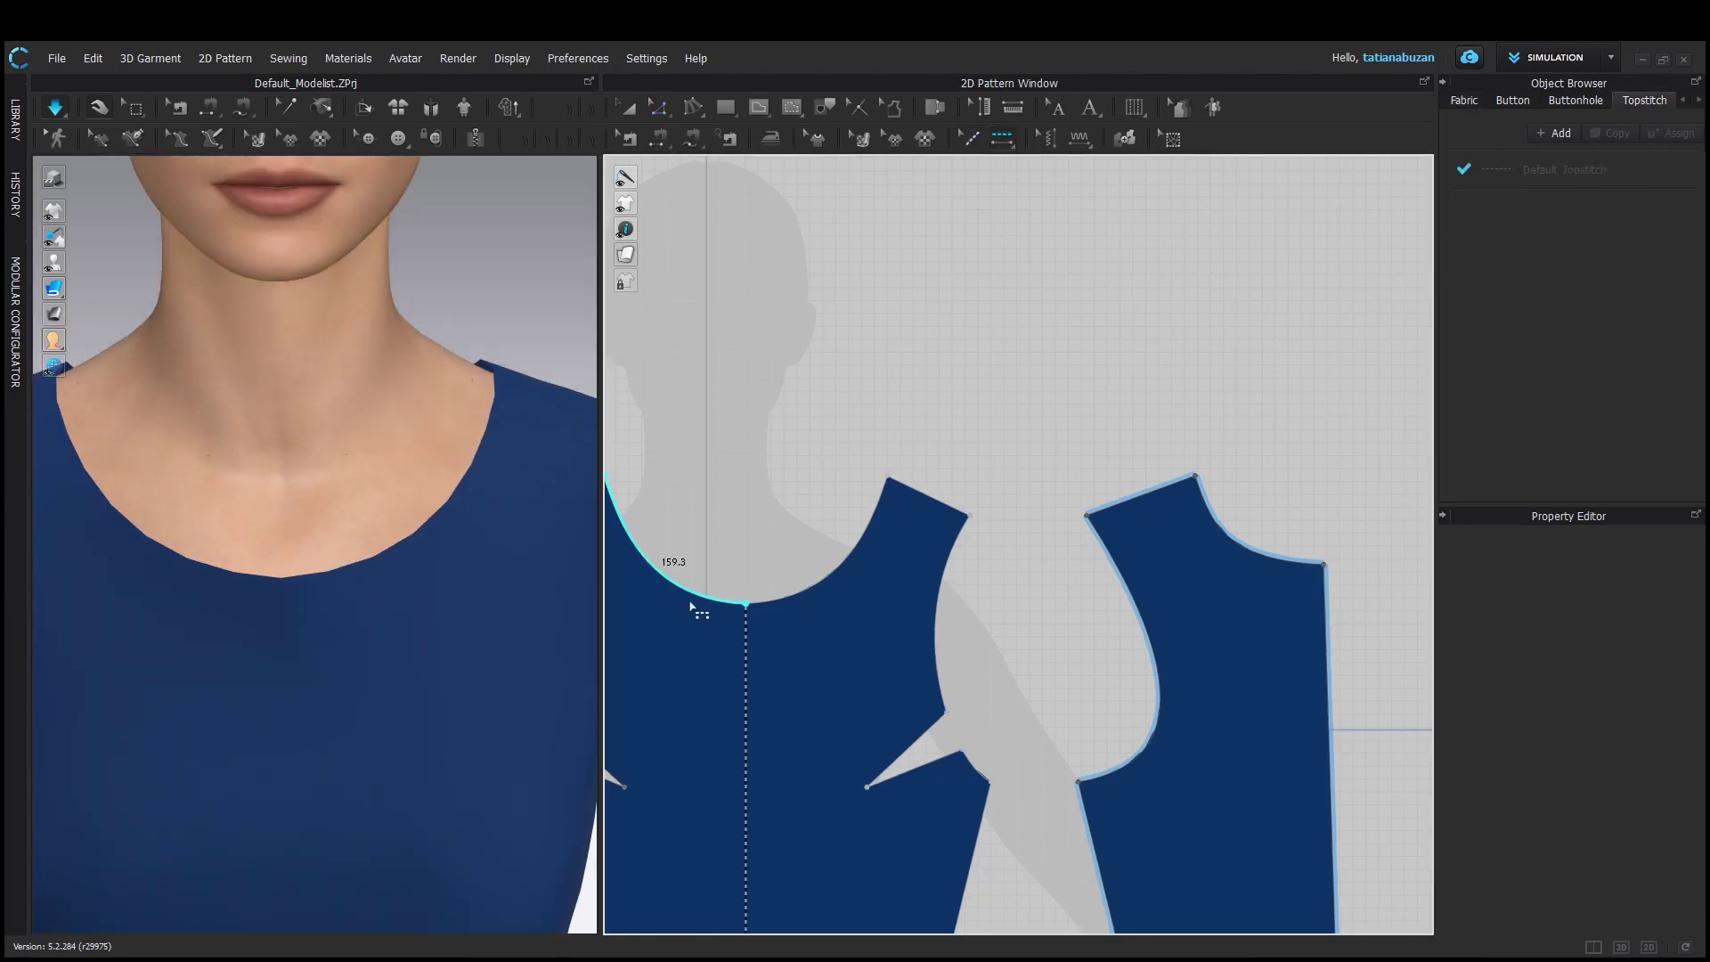
Set the default topstitch's offset to 3/16" and its stitch length to SPI-8
double_click(1491, 173)
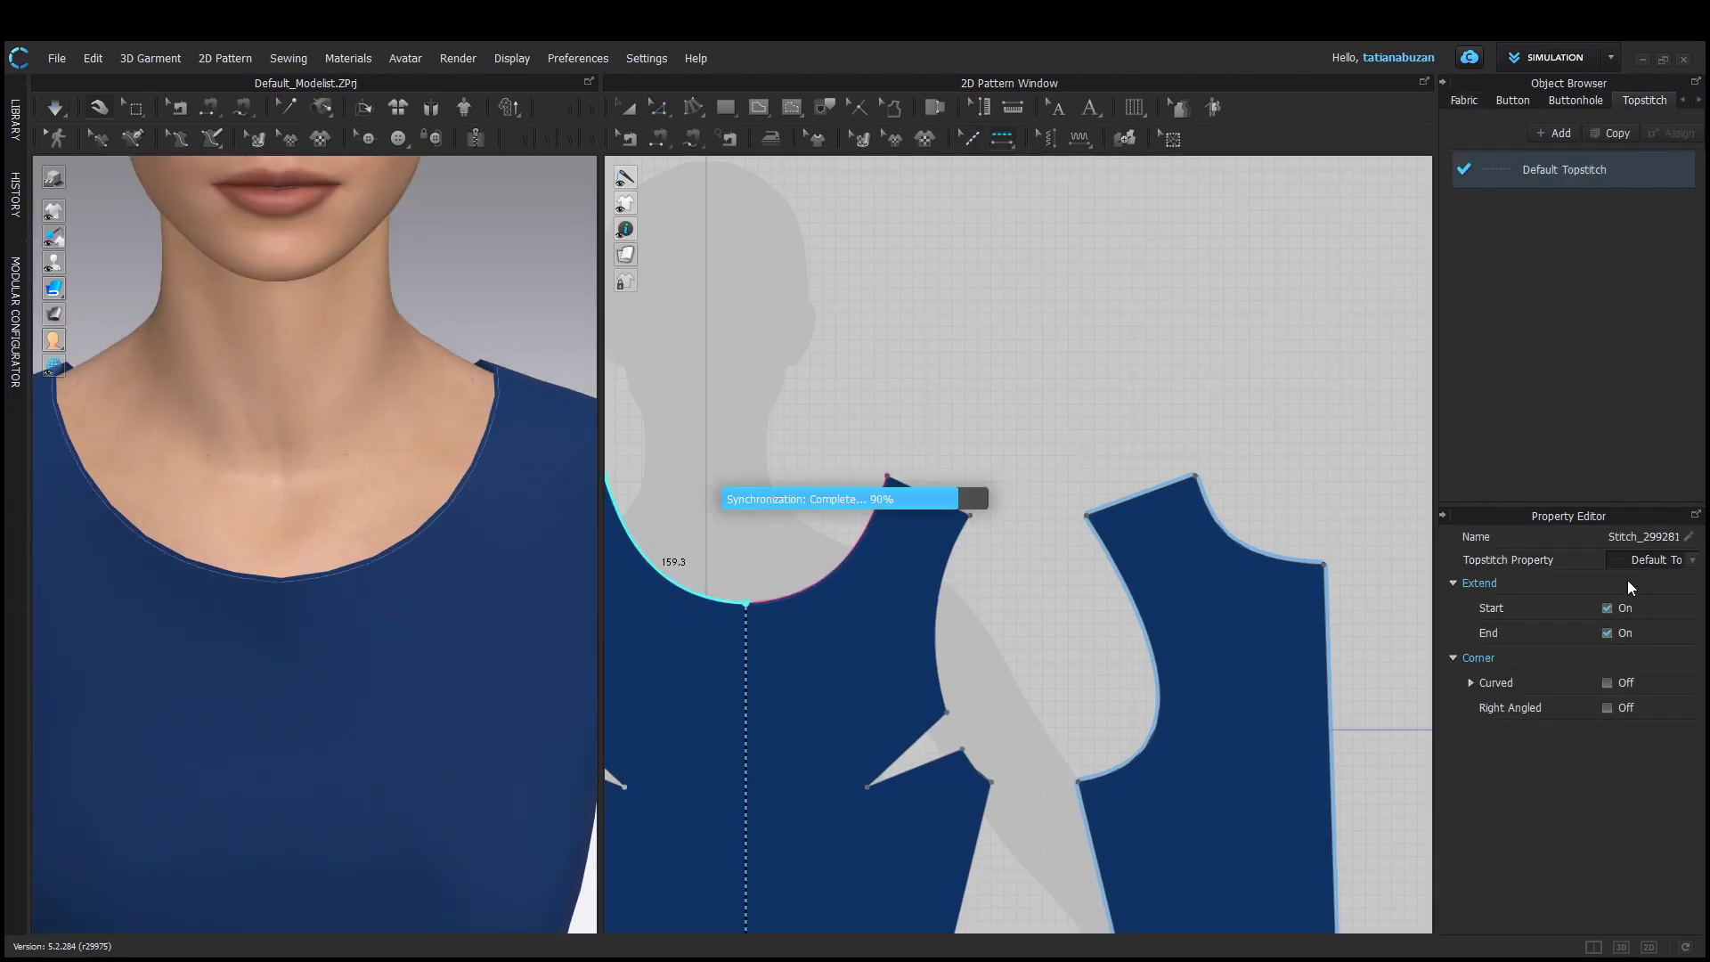
scroll(1578, 653, down, 2)
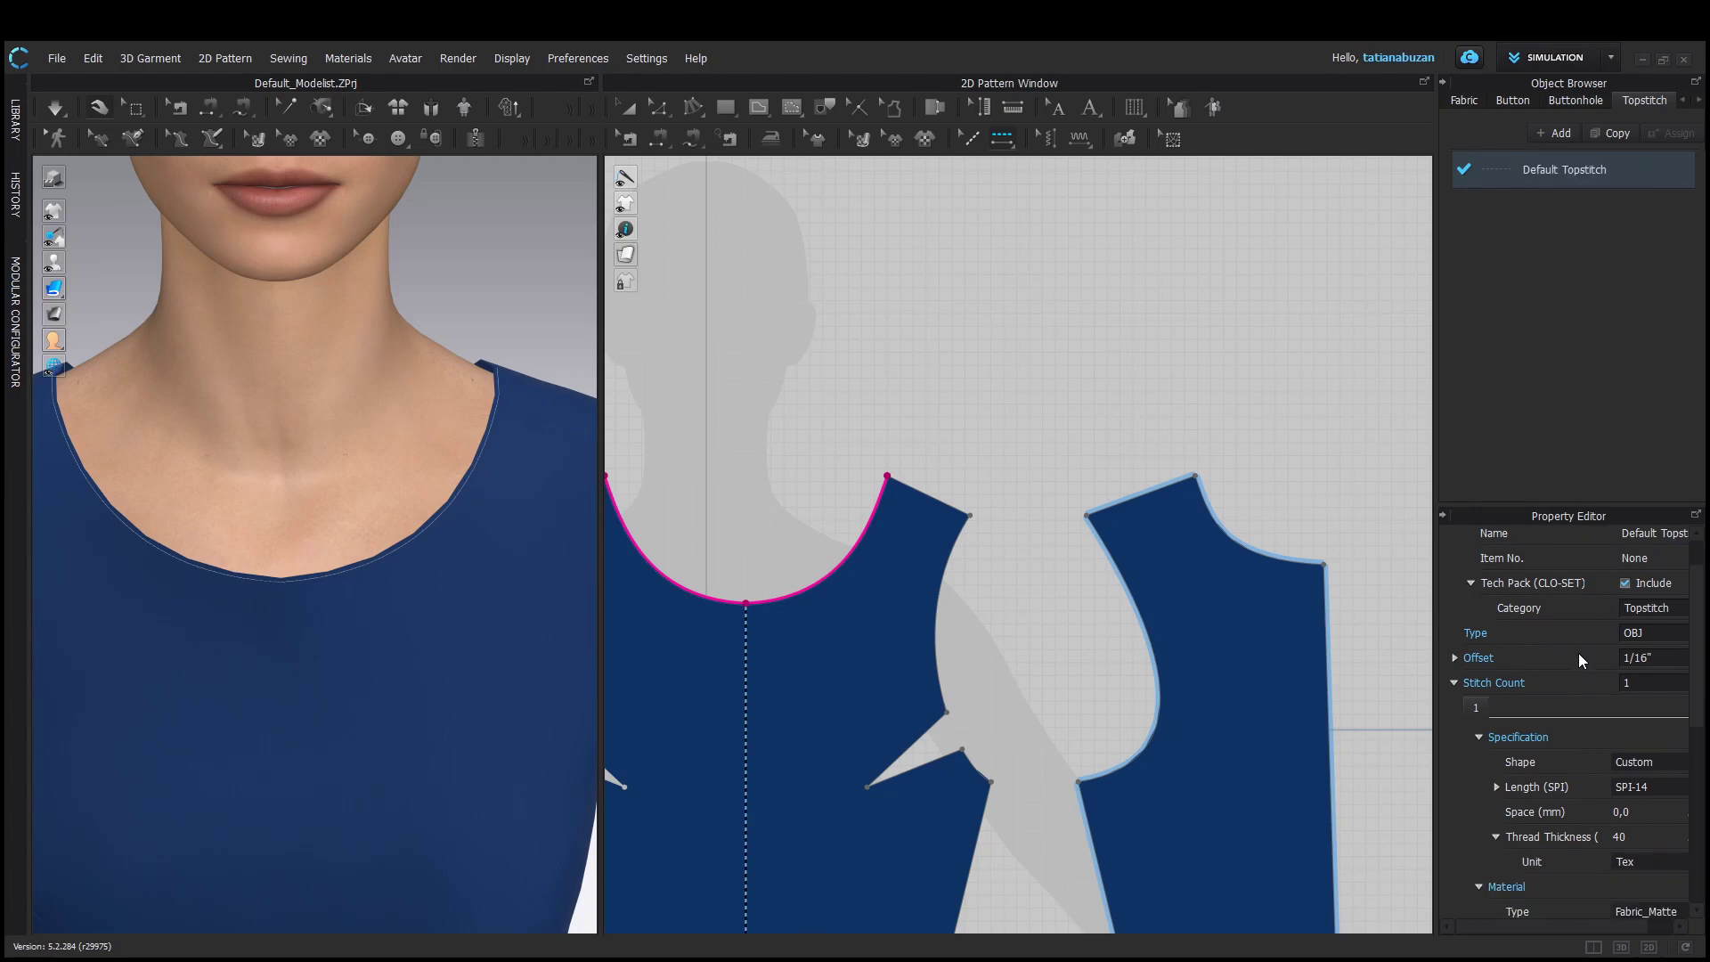
click(1639, 606)
click(1632, 639)
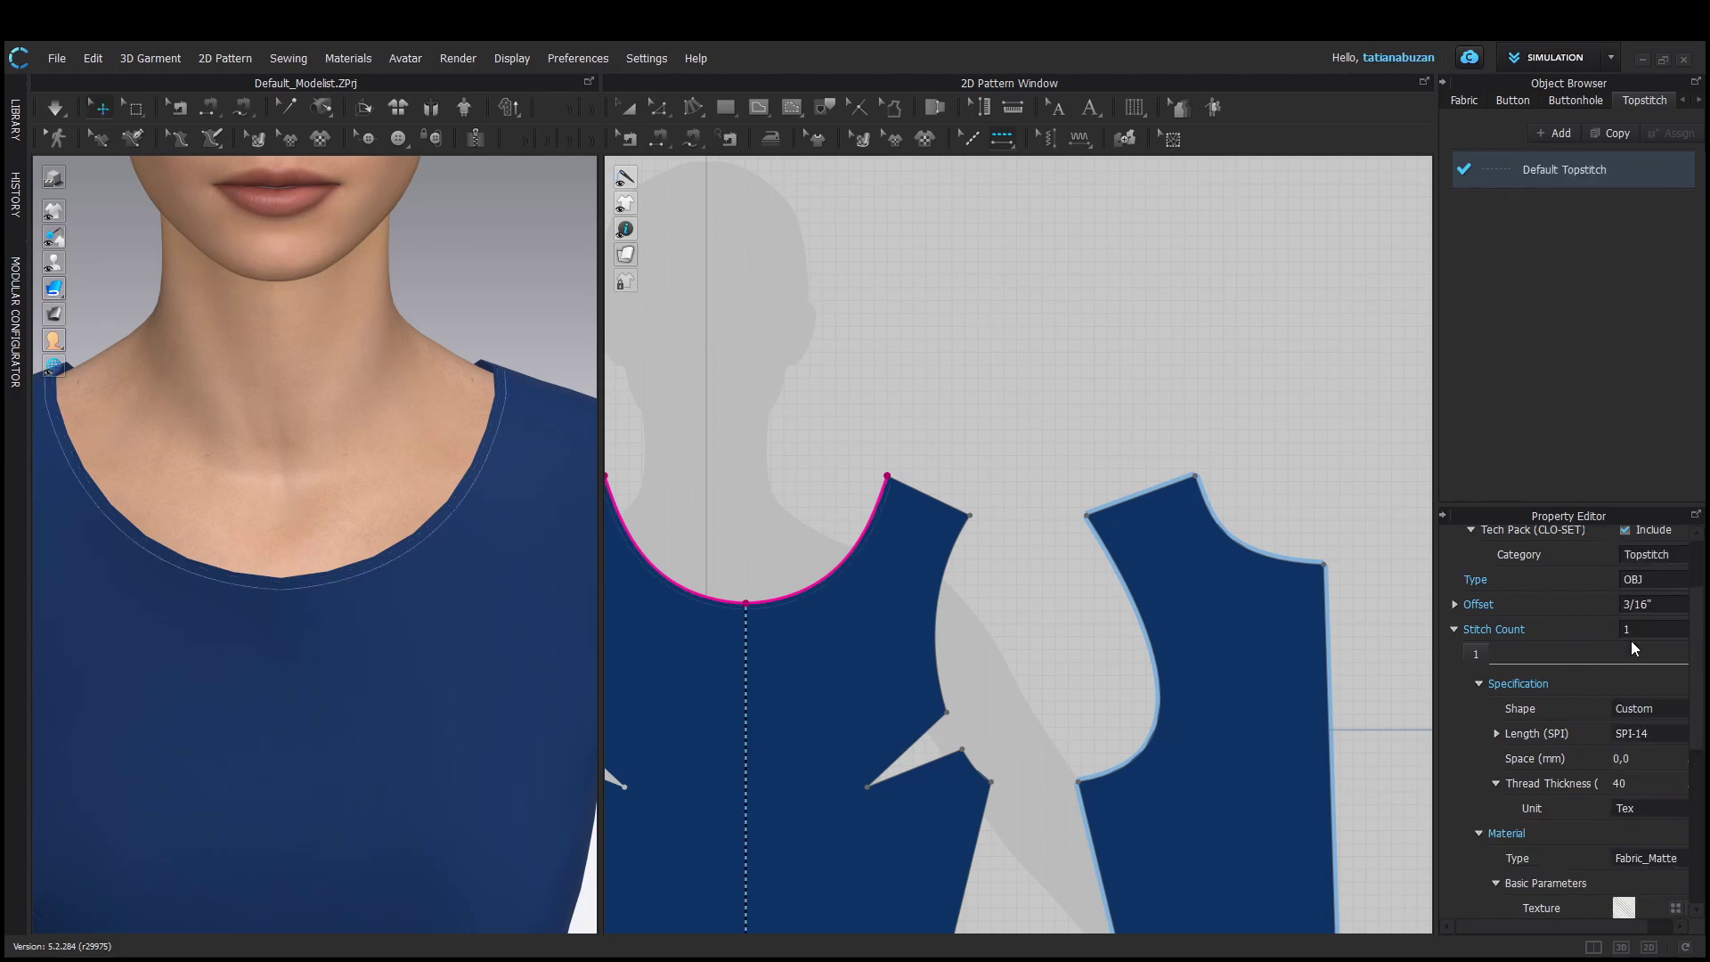
click(1632, 732)
click(1629, 629)
Set the default topstitch's thread thickness to 60 Tex and its colour to muted dark blue #39456F
scroll(1642, 746, down, 5)
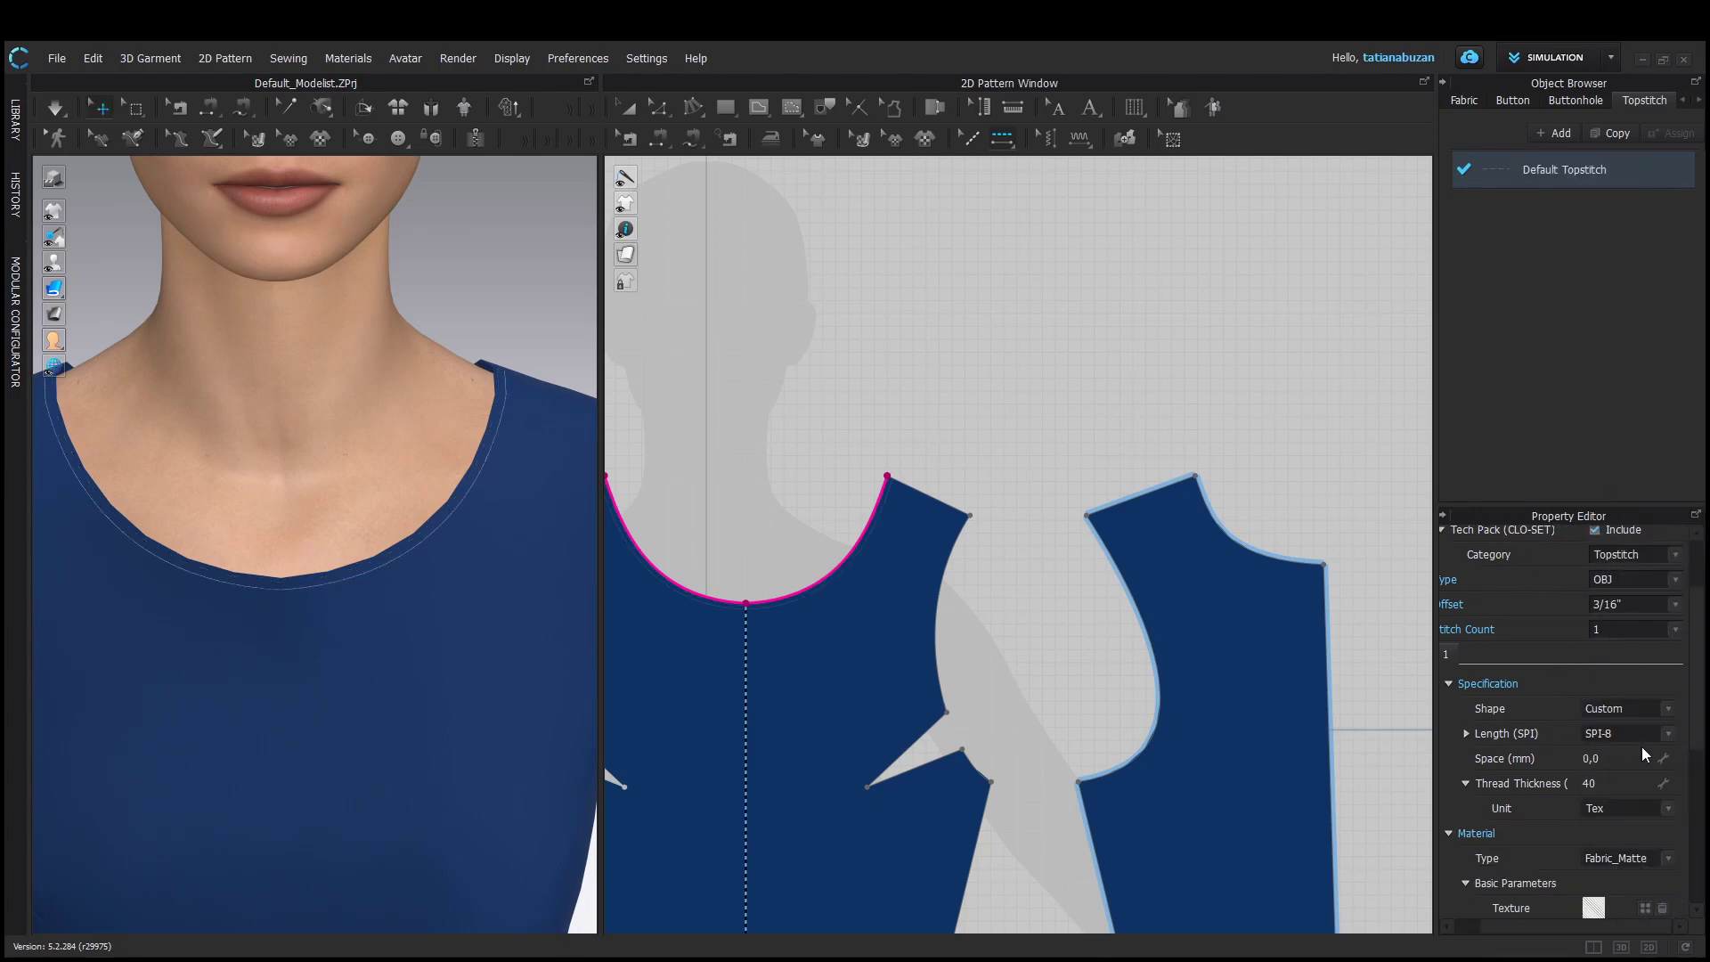
click(1662, 770)
click(543, 528)
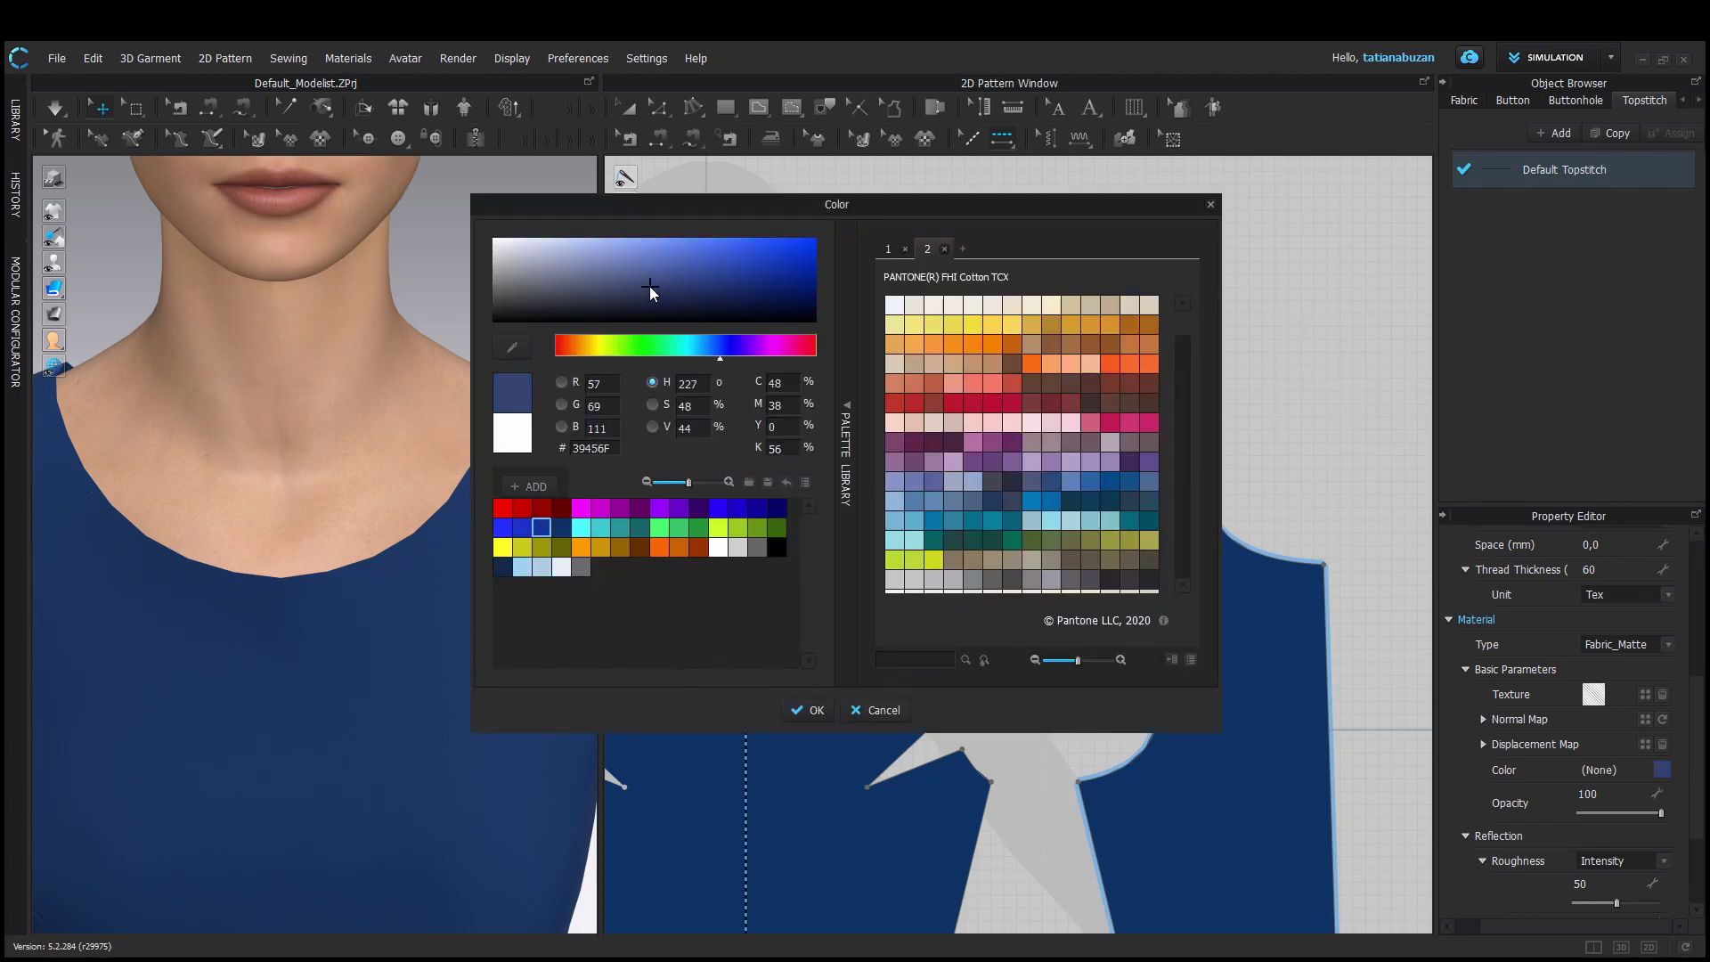
click(808, 711)
scroll(1586, 759, down, 3)
scroll(1456, 709, up, 10)
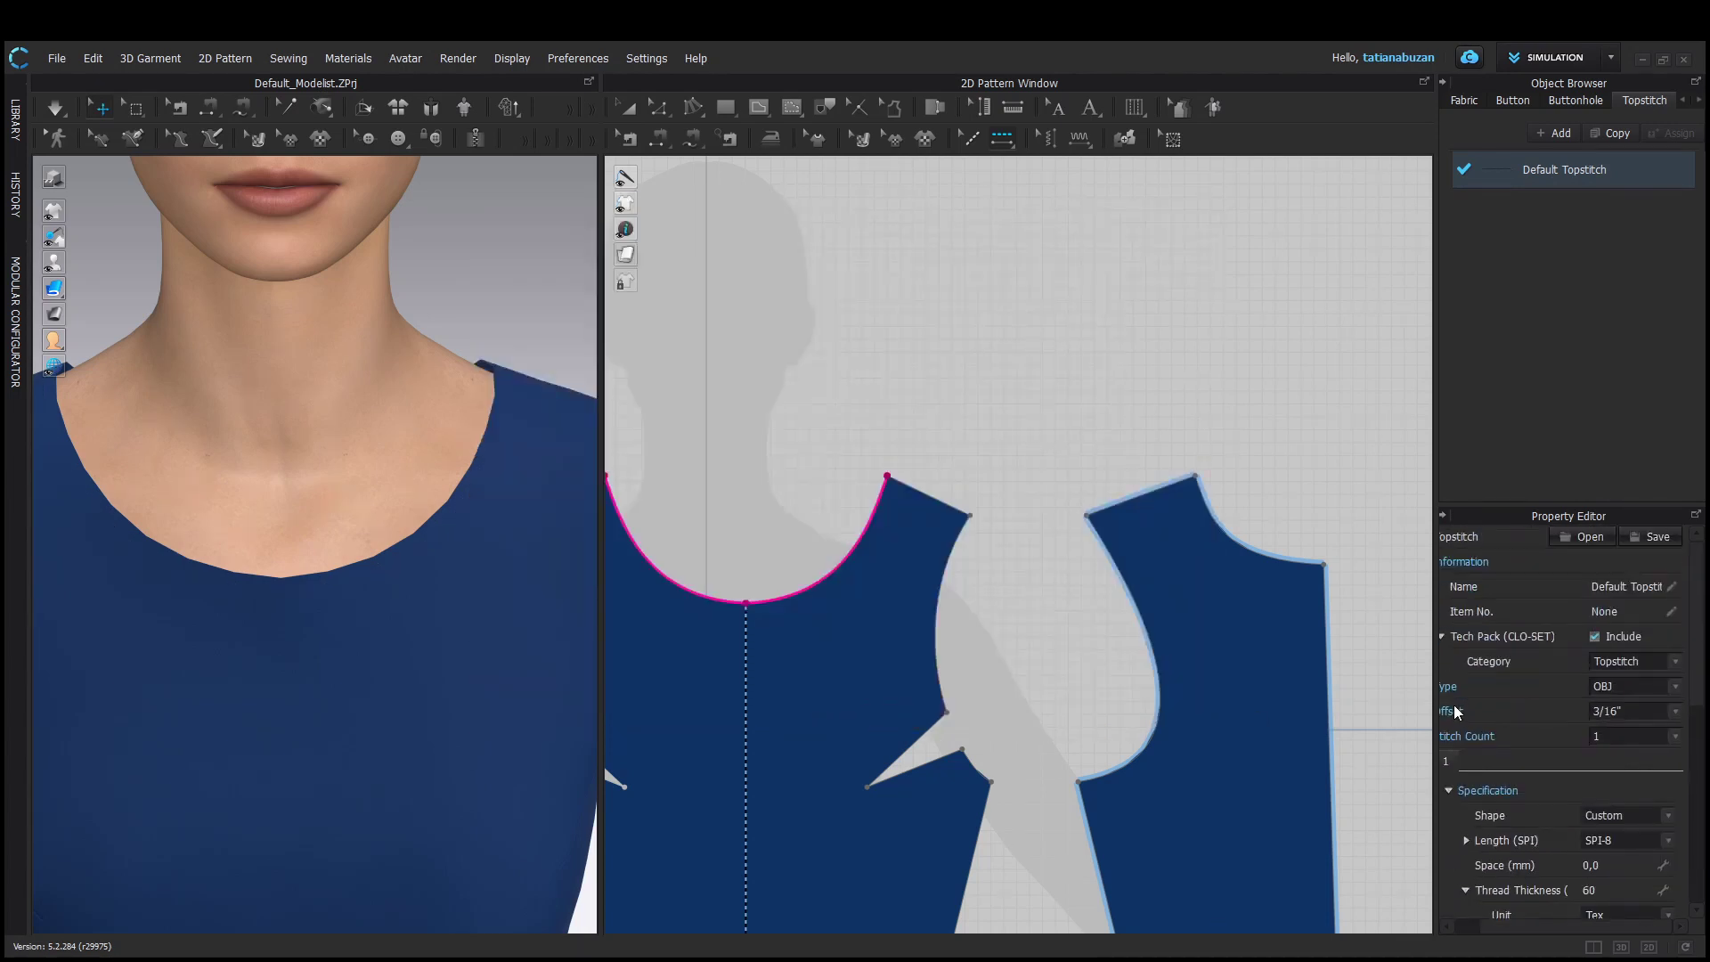
Topstitch the armhole edges of the front bodice, above and below the darts, and of the back bodice
scroll(417, 648, up, 3)
scroll(418, 647, down, 4)
scroll(418, 647, up, 4)
scroll(418, 648, down, 6)
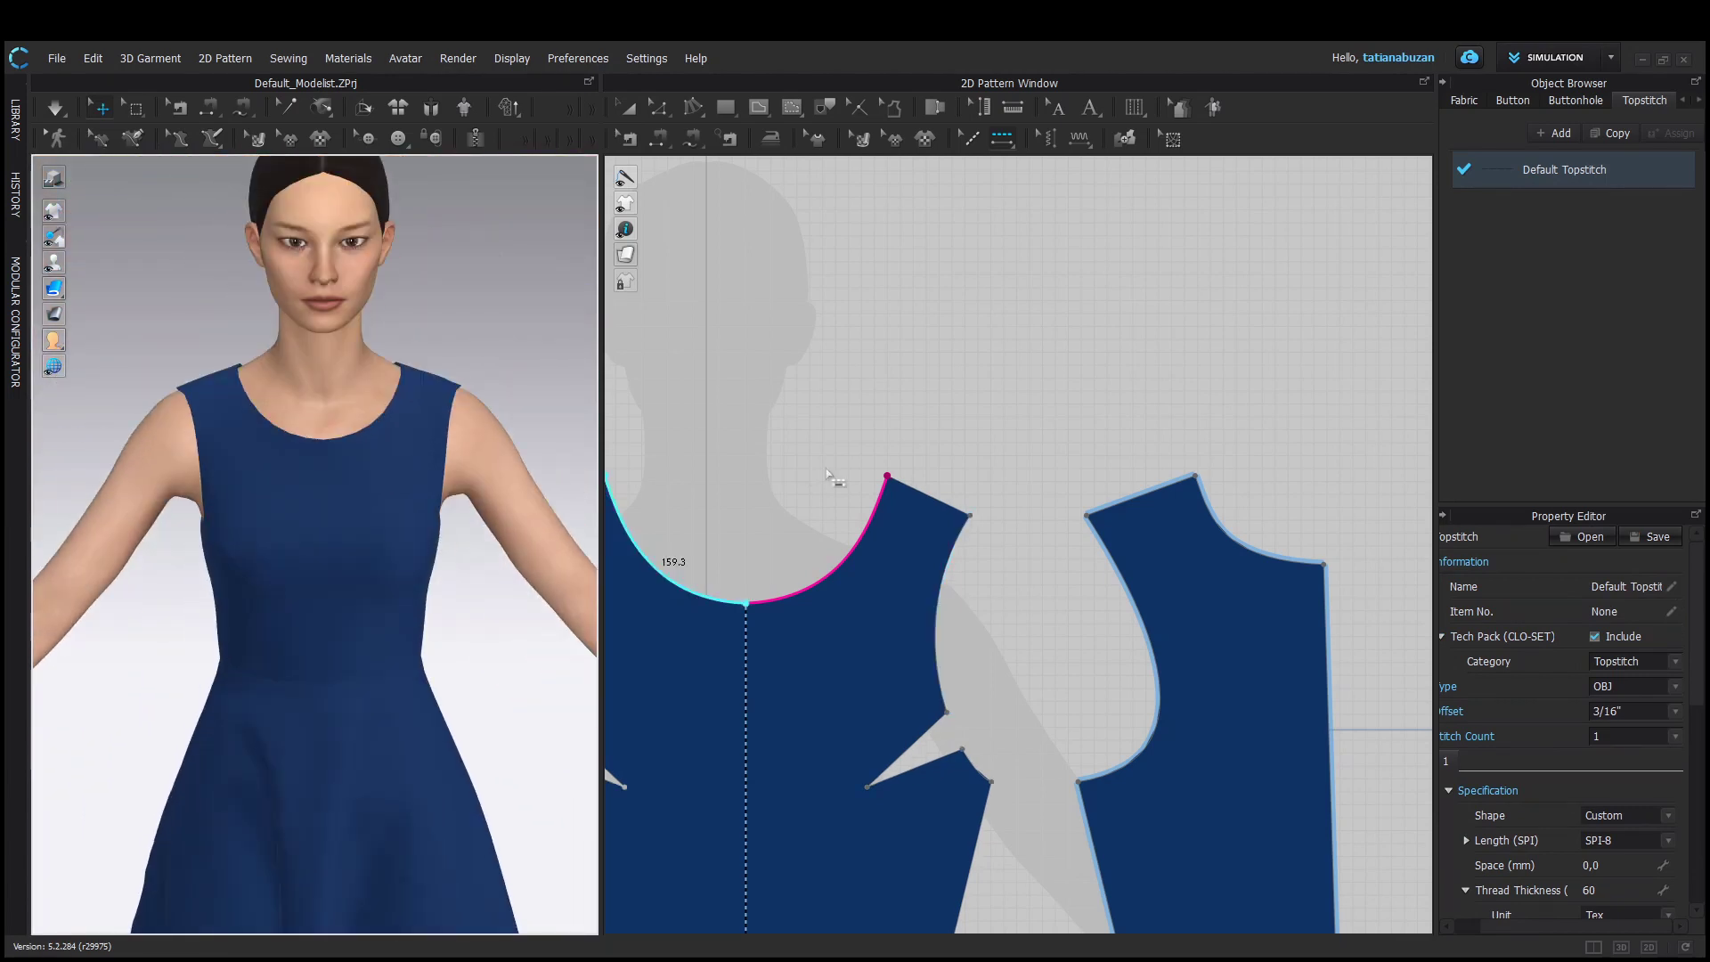
middle_drag(663, 599, 827, 472)
click(684, 653)
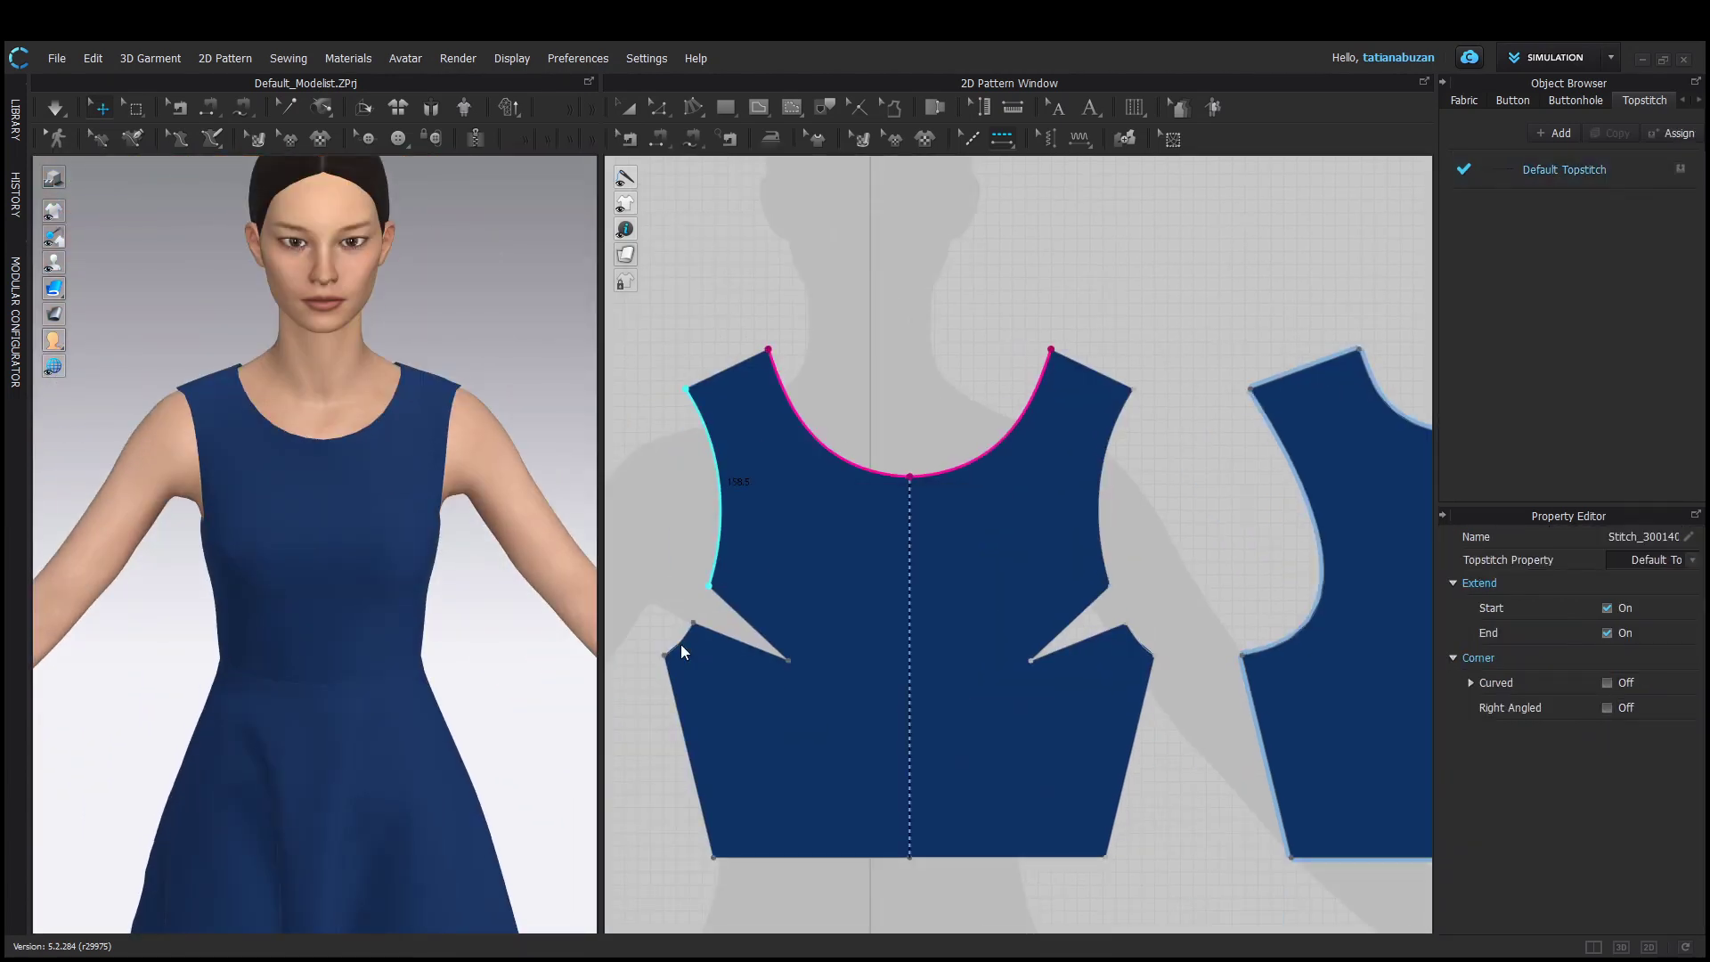
click(680, 643)
scroll(1204, 578, down, 2)
click(1297, 570)
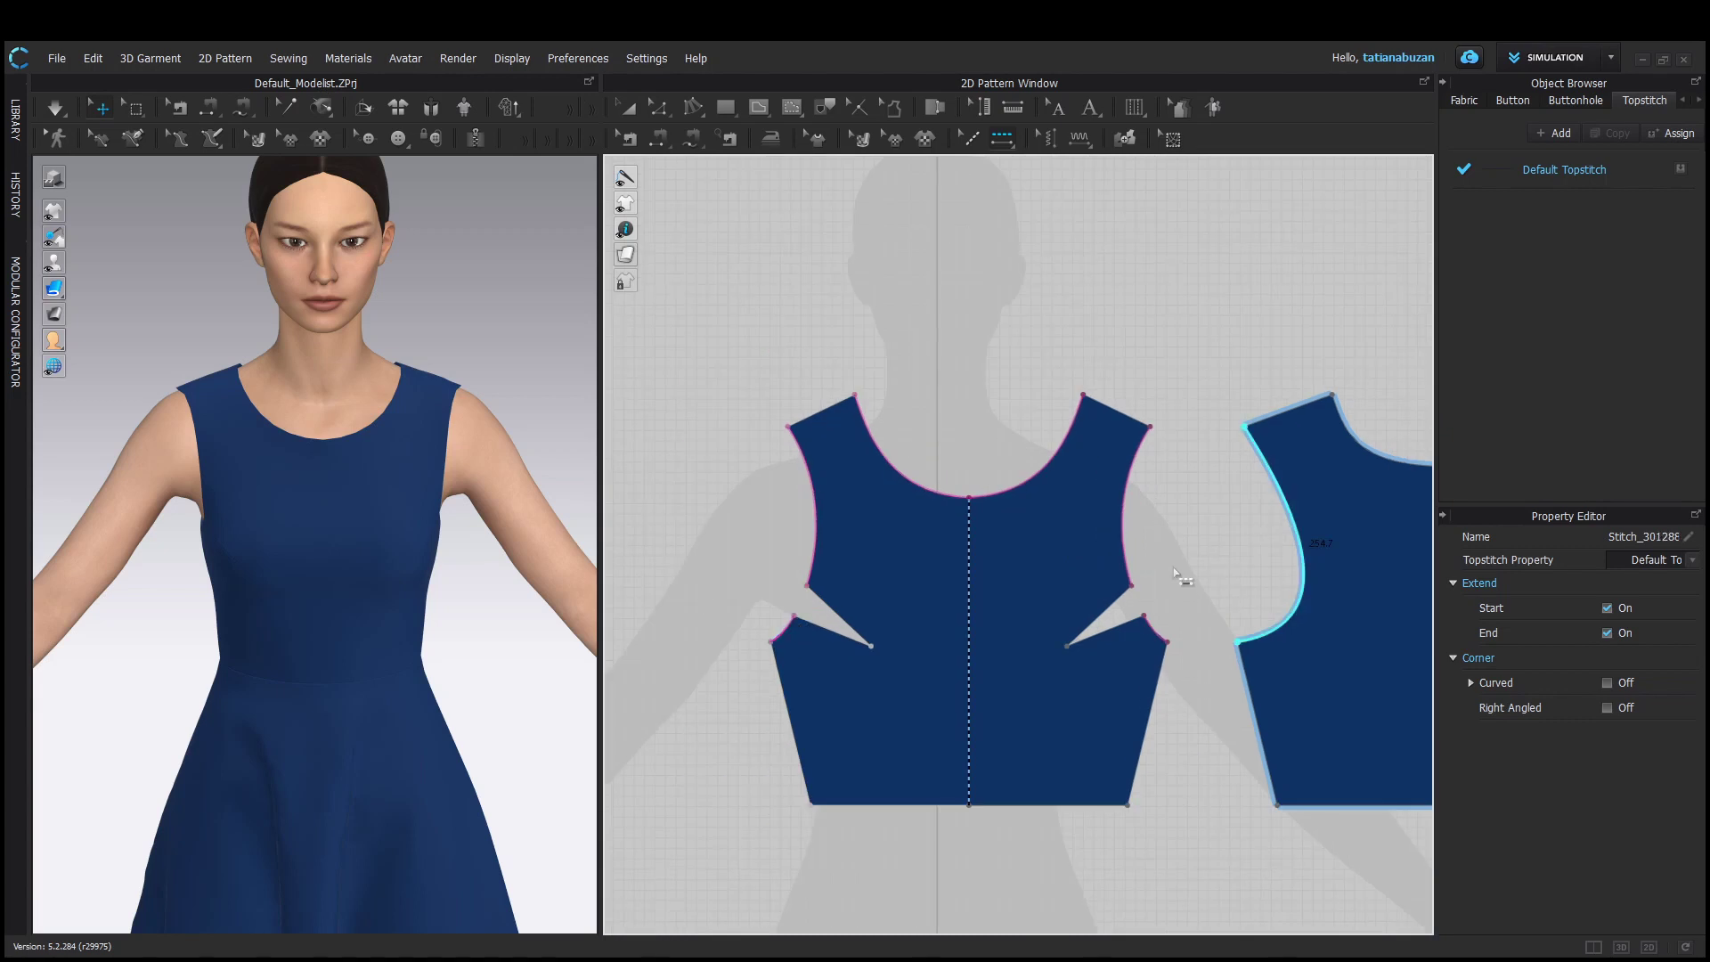
middle_drag(1183, 580, 842, 589)
key(ctrl+z)
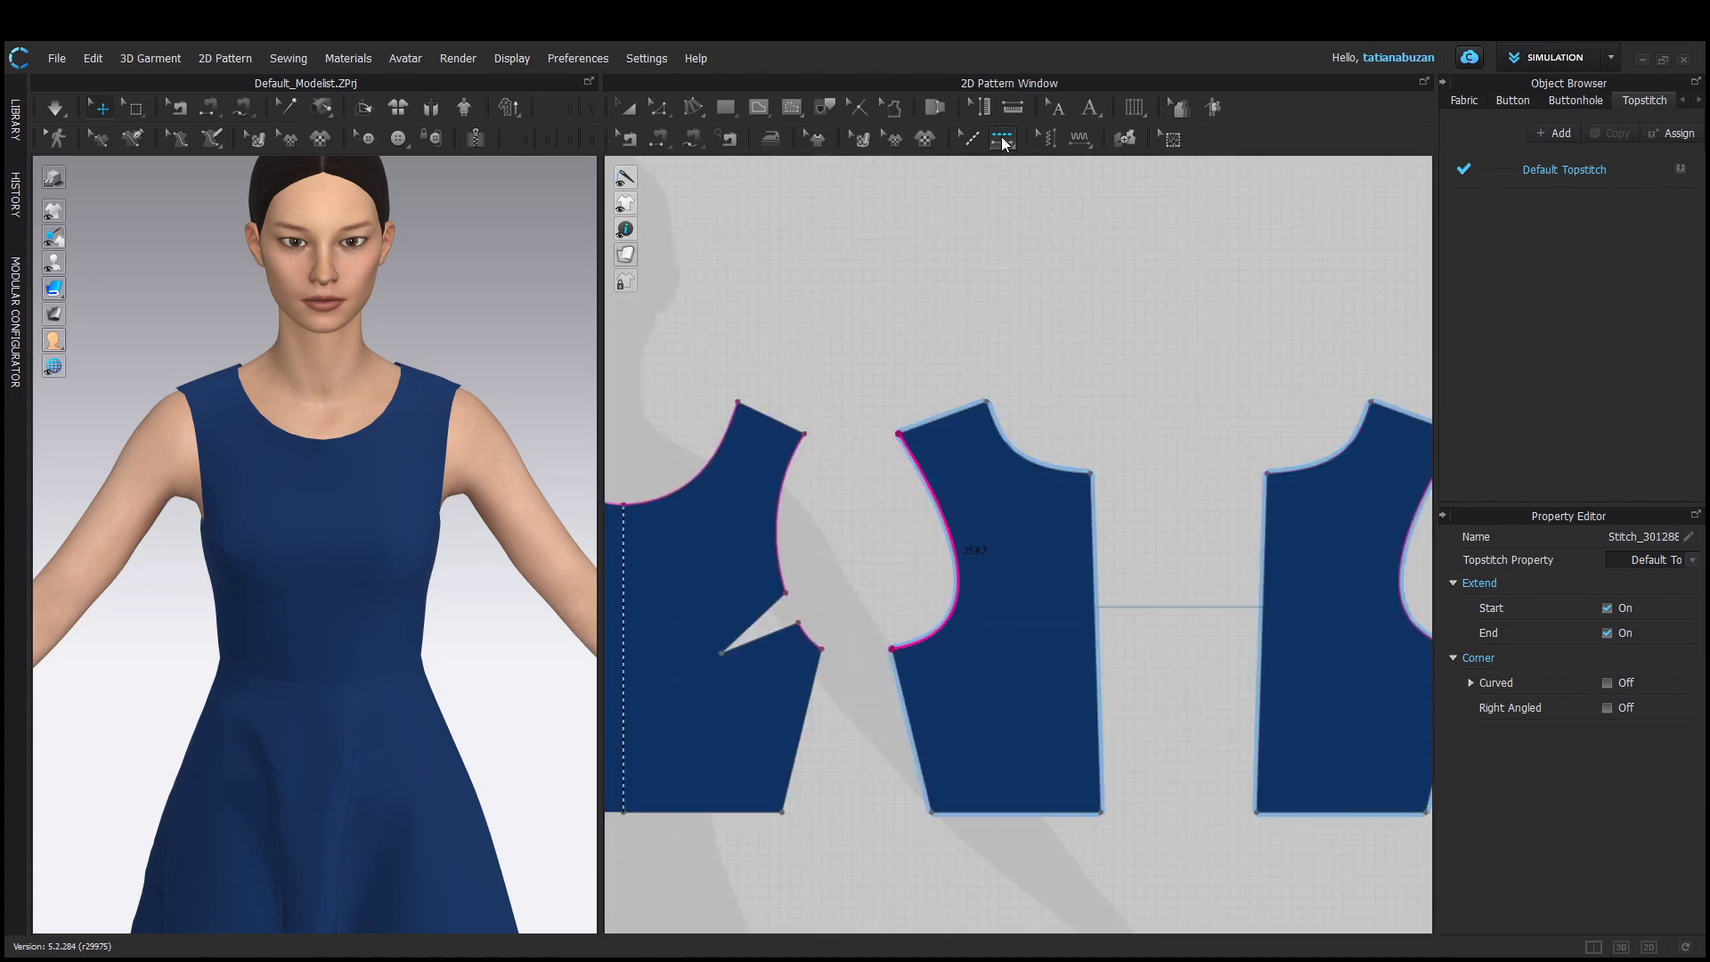
Topstitch the back bodice in one line along its neckline and centre back edge with Free Topstitch
click(1001, 136)
click(1025, 195)
click(1103, 812)
scroll(1060, 498, down, 3)
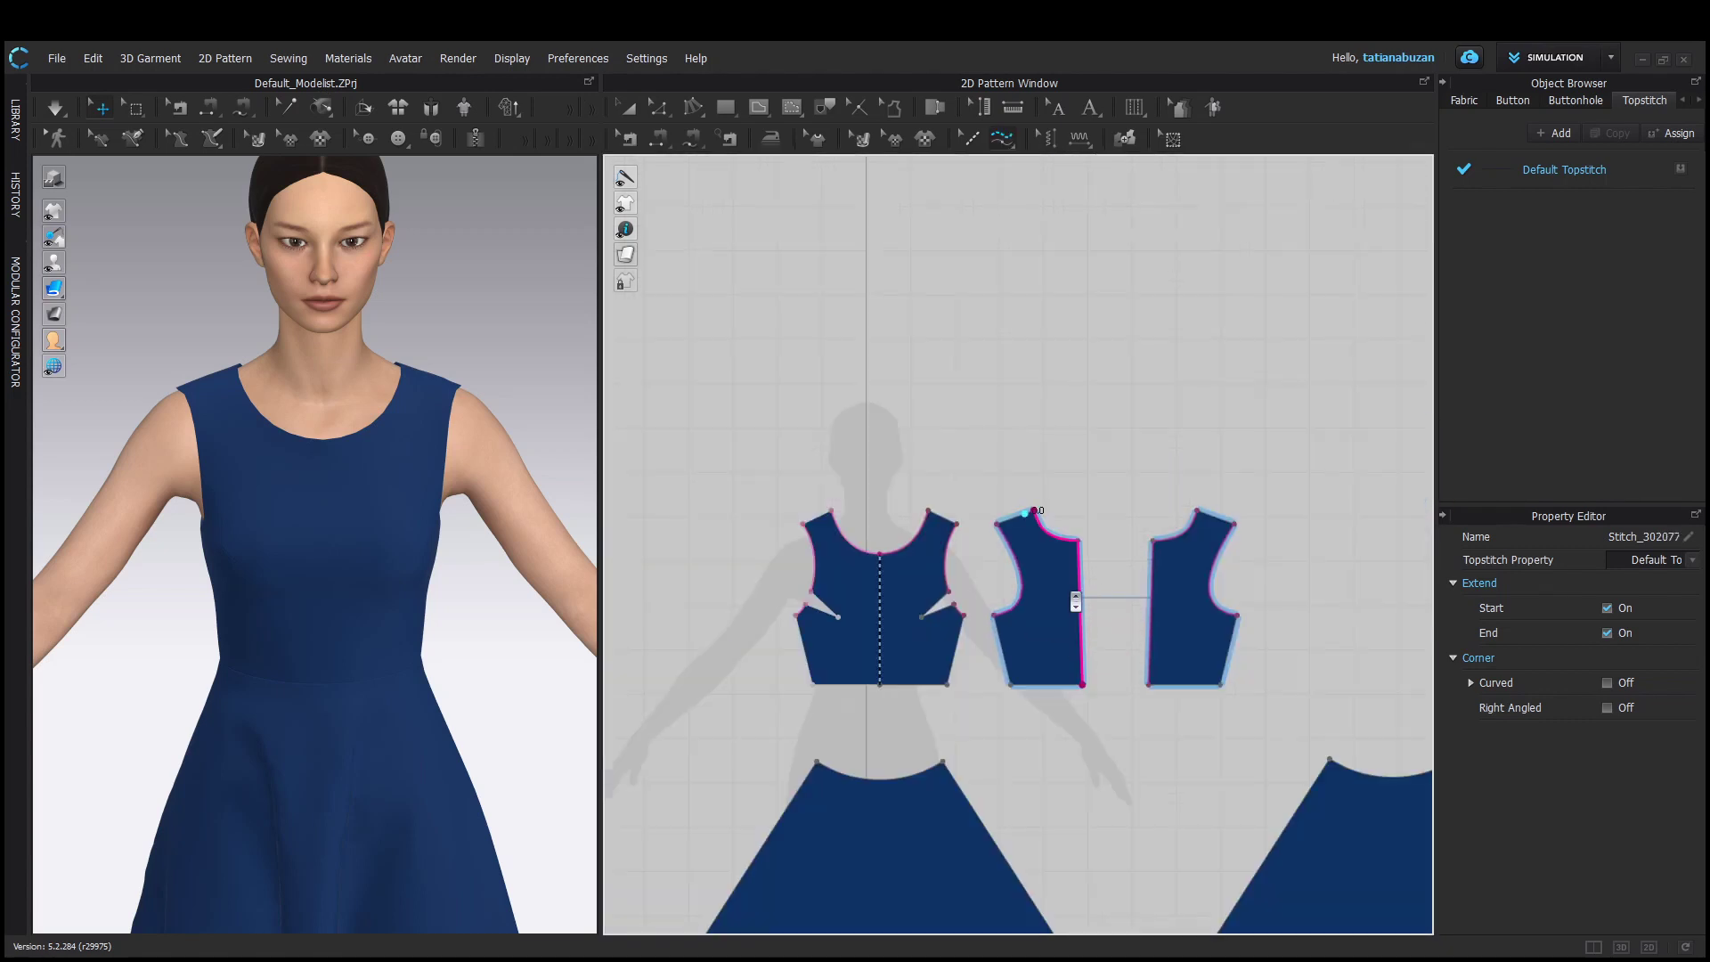
Topstitch the front and back bodice waist edges, the front skirt's lower edge and the hem bands' upper edges
click(925, 374)
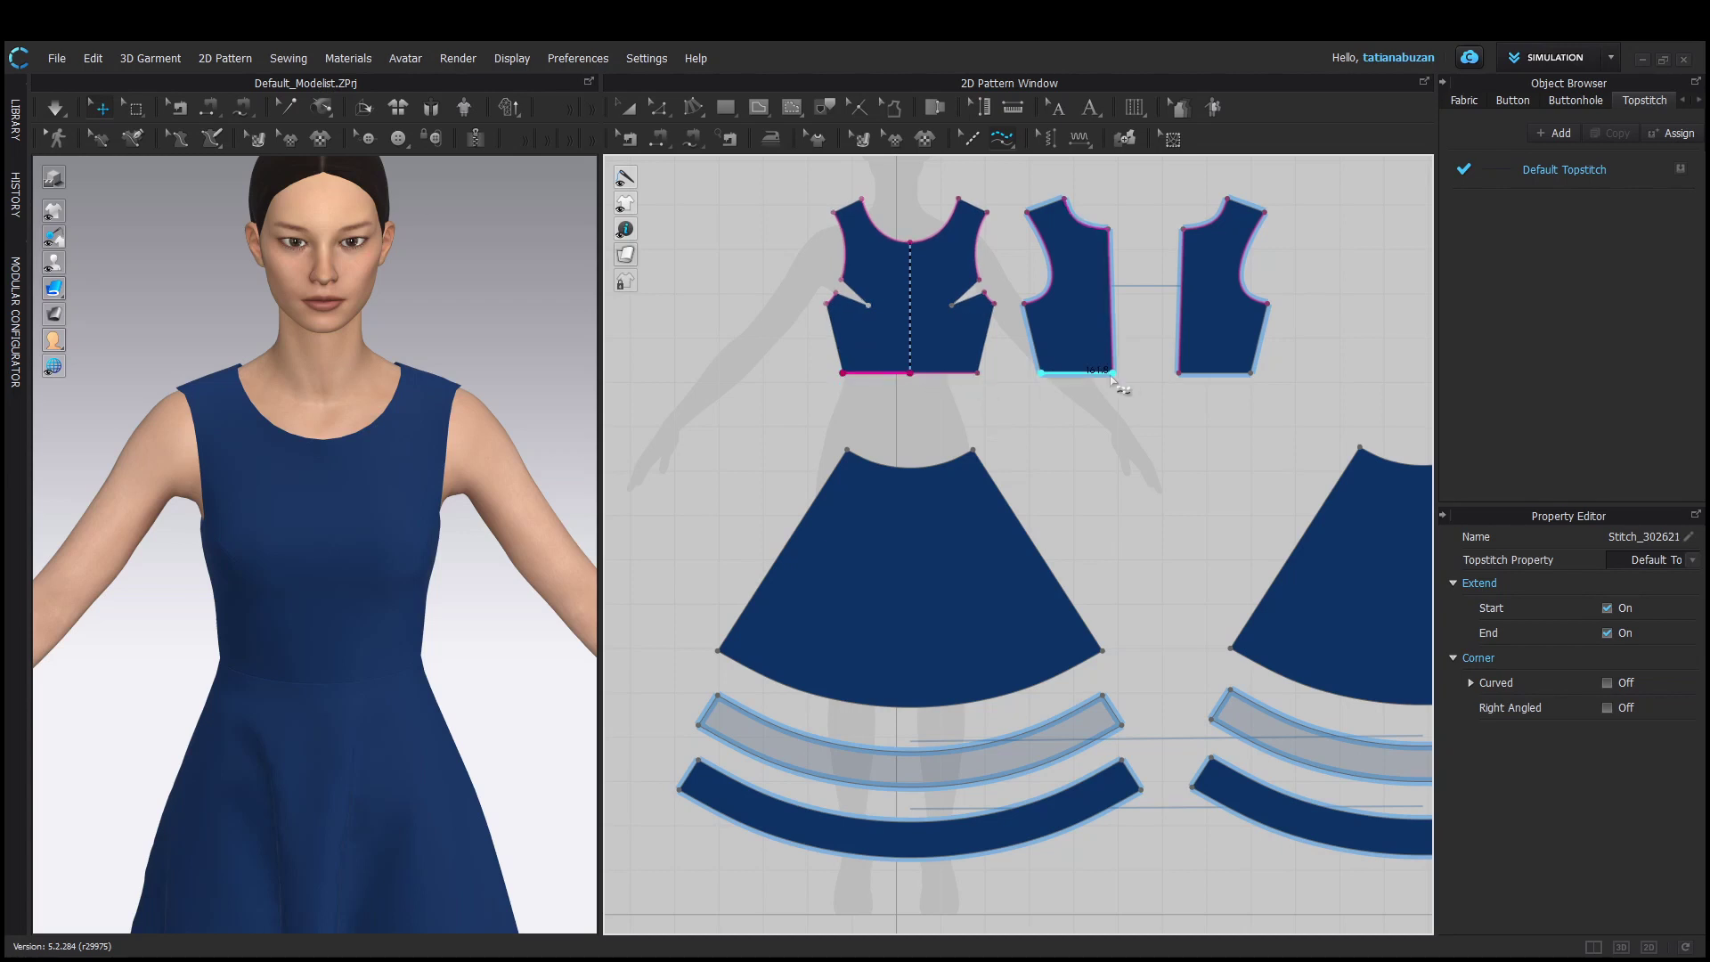
click(1073, 373)
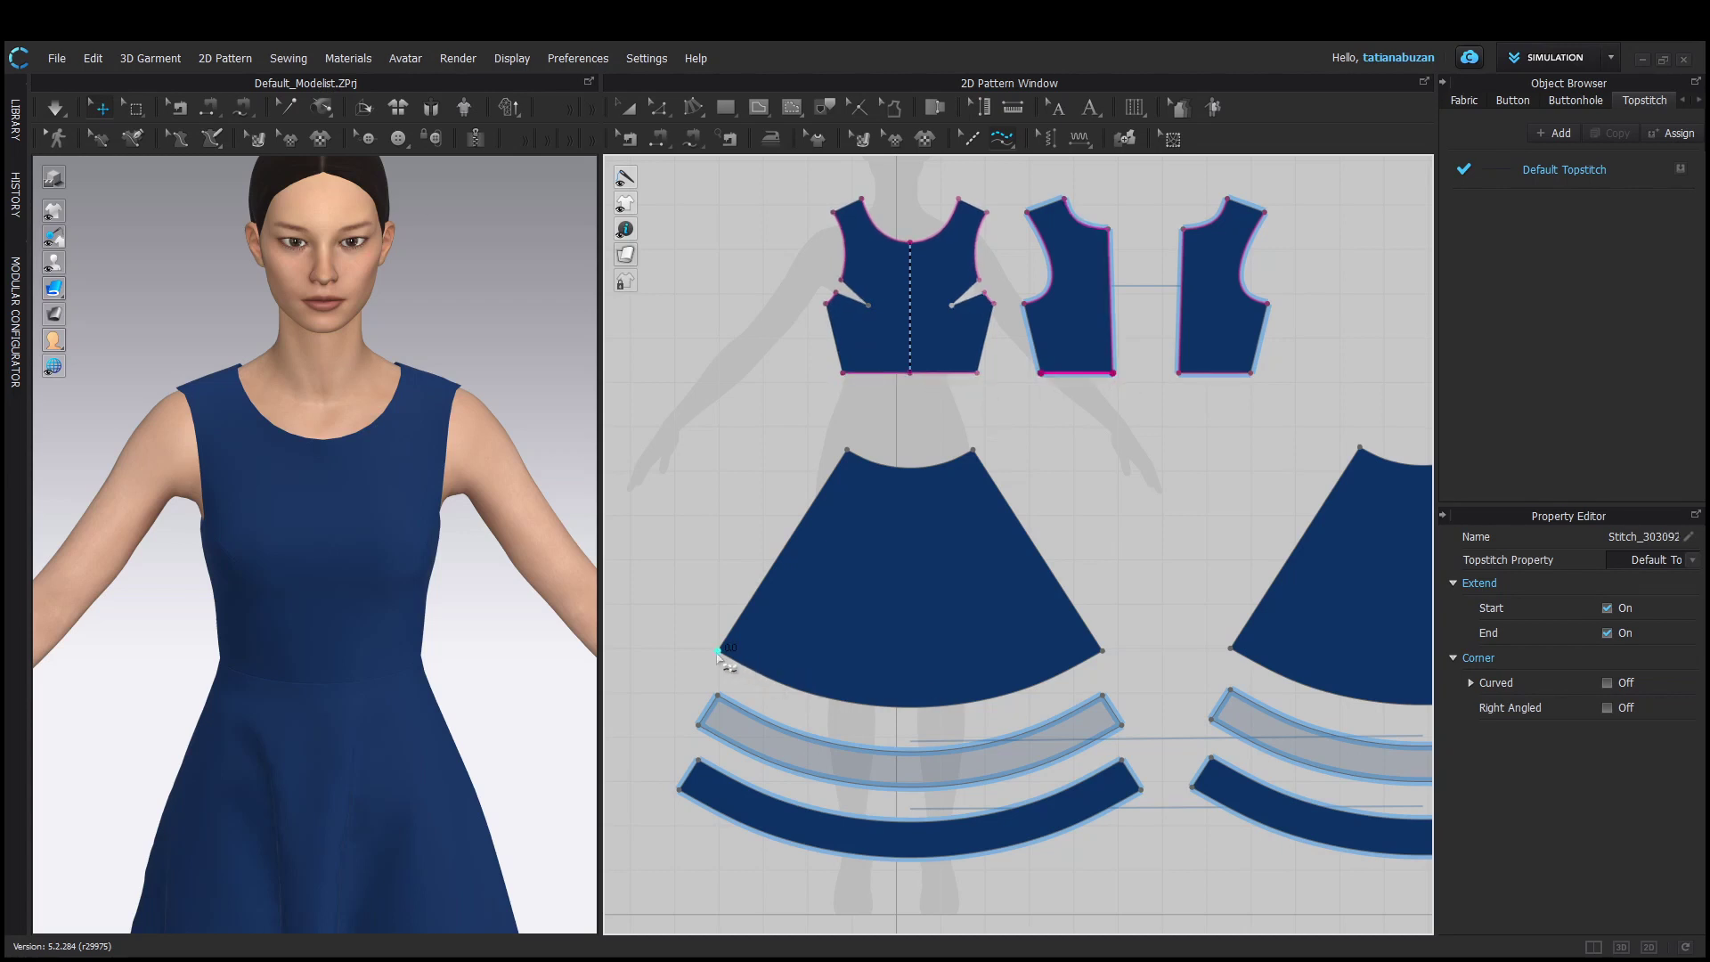
click(1123, 763)
Duplicate the default topstitch and set the copy's stitch count to 2
click(1602, 159)
click(1610, 134)
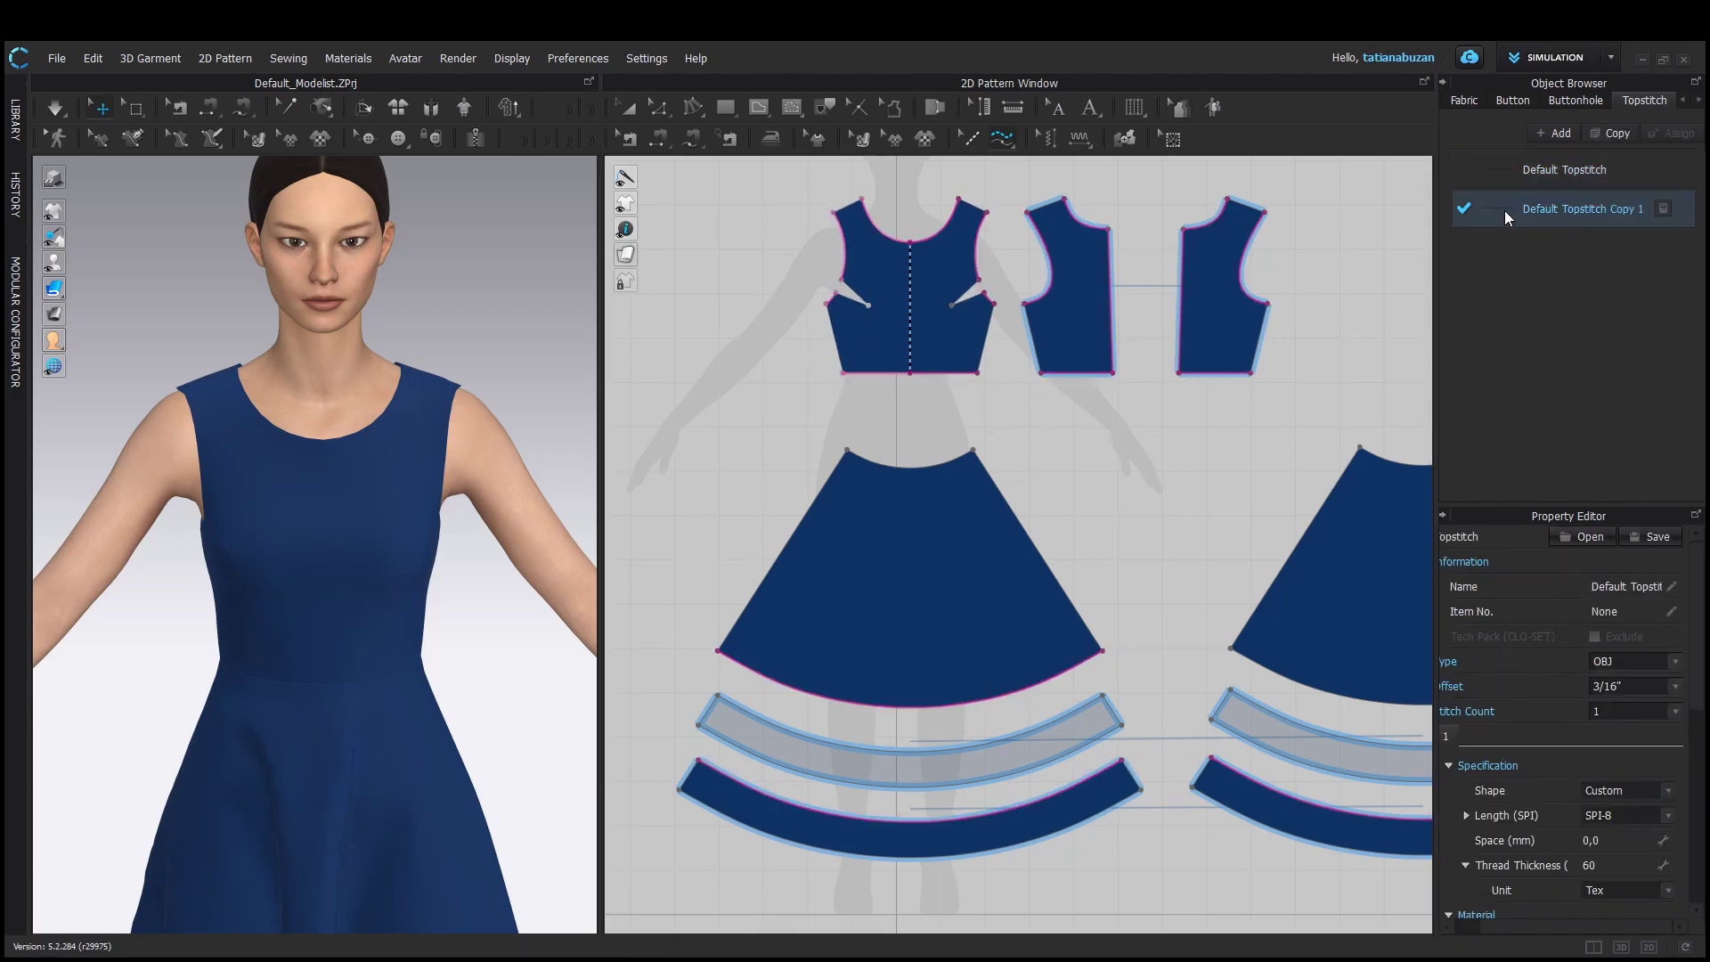
scroll(1594, 624, down, 1)
scroll(497, 713, up, 10)
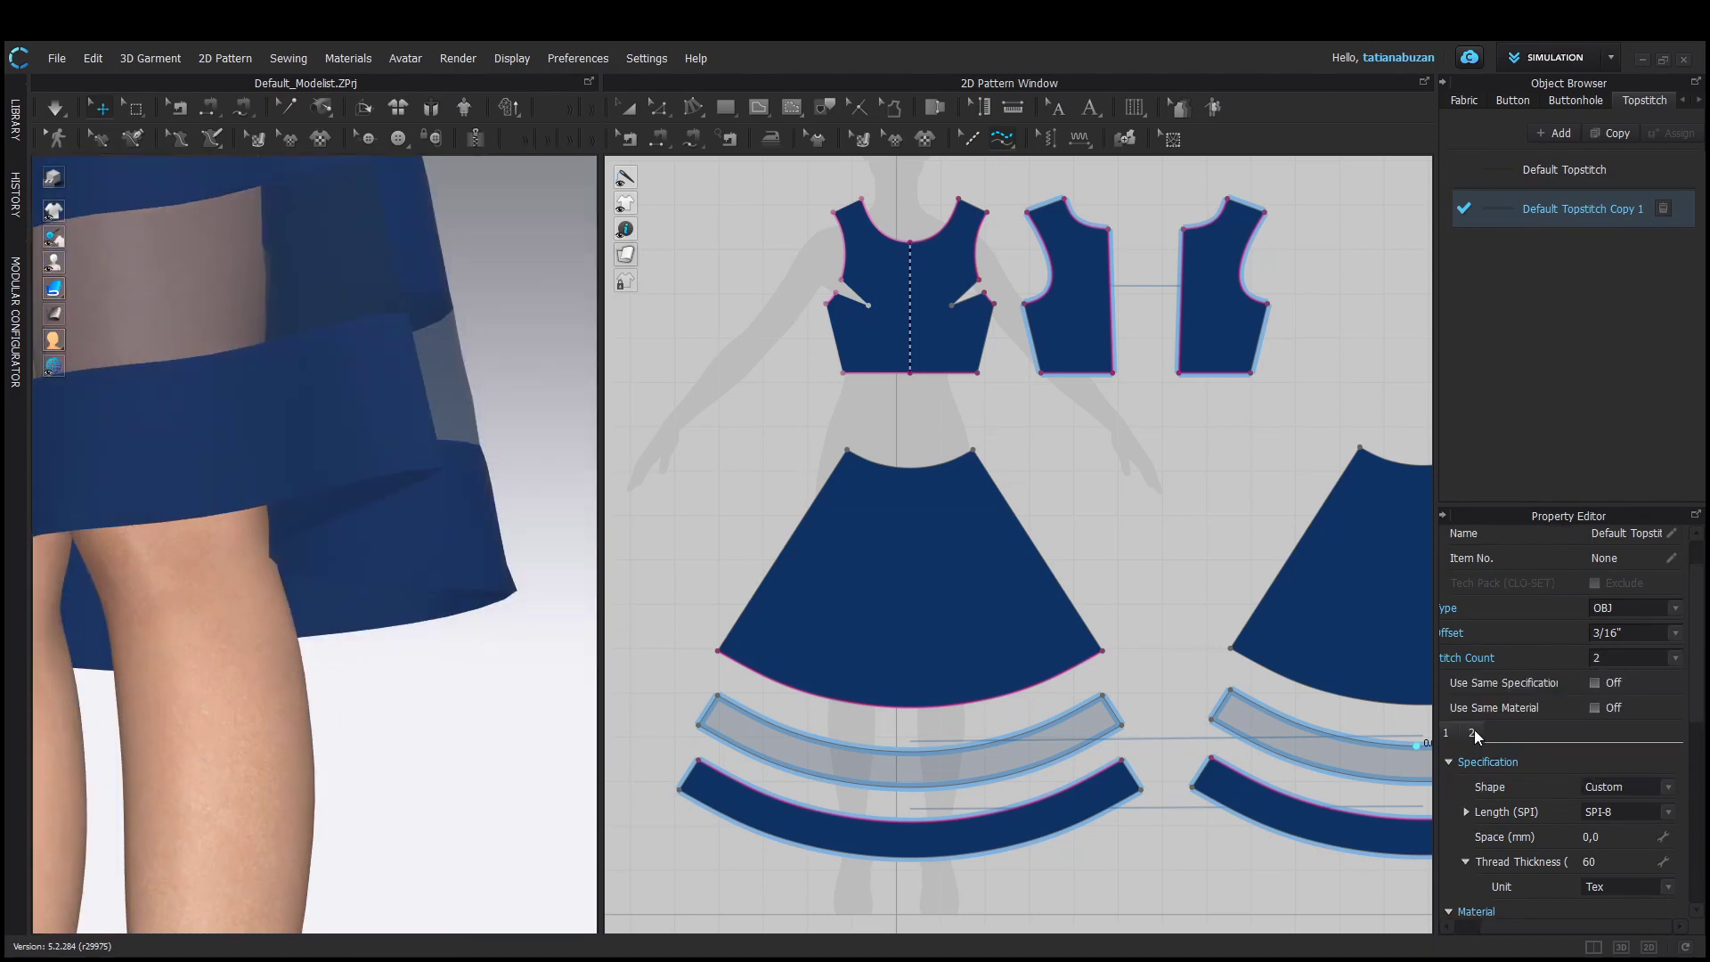
Set the length of the topstitch copy's second stitch line to SPI-13
click(1472, 731)
scroll(1586, 793, down, 1)
click(1607, 757)
click(1606, 743)
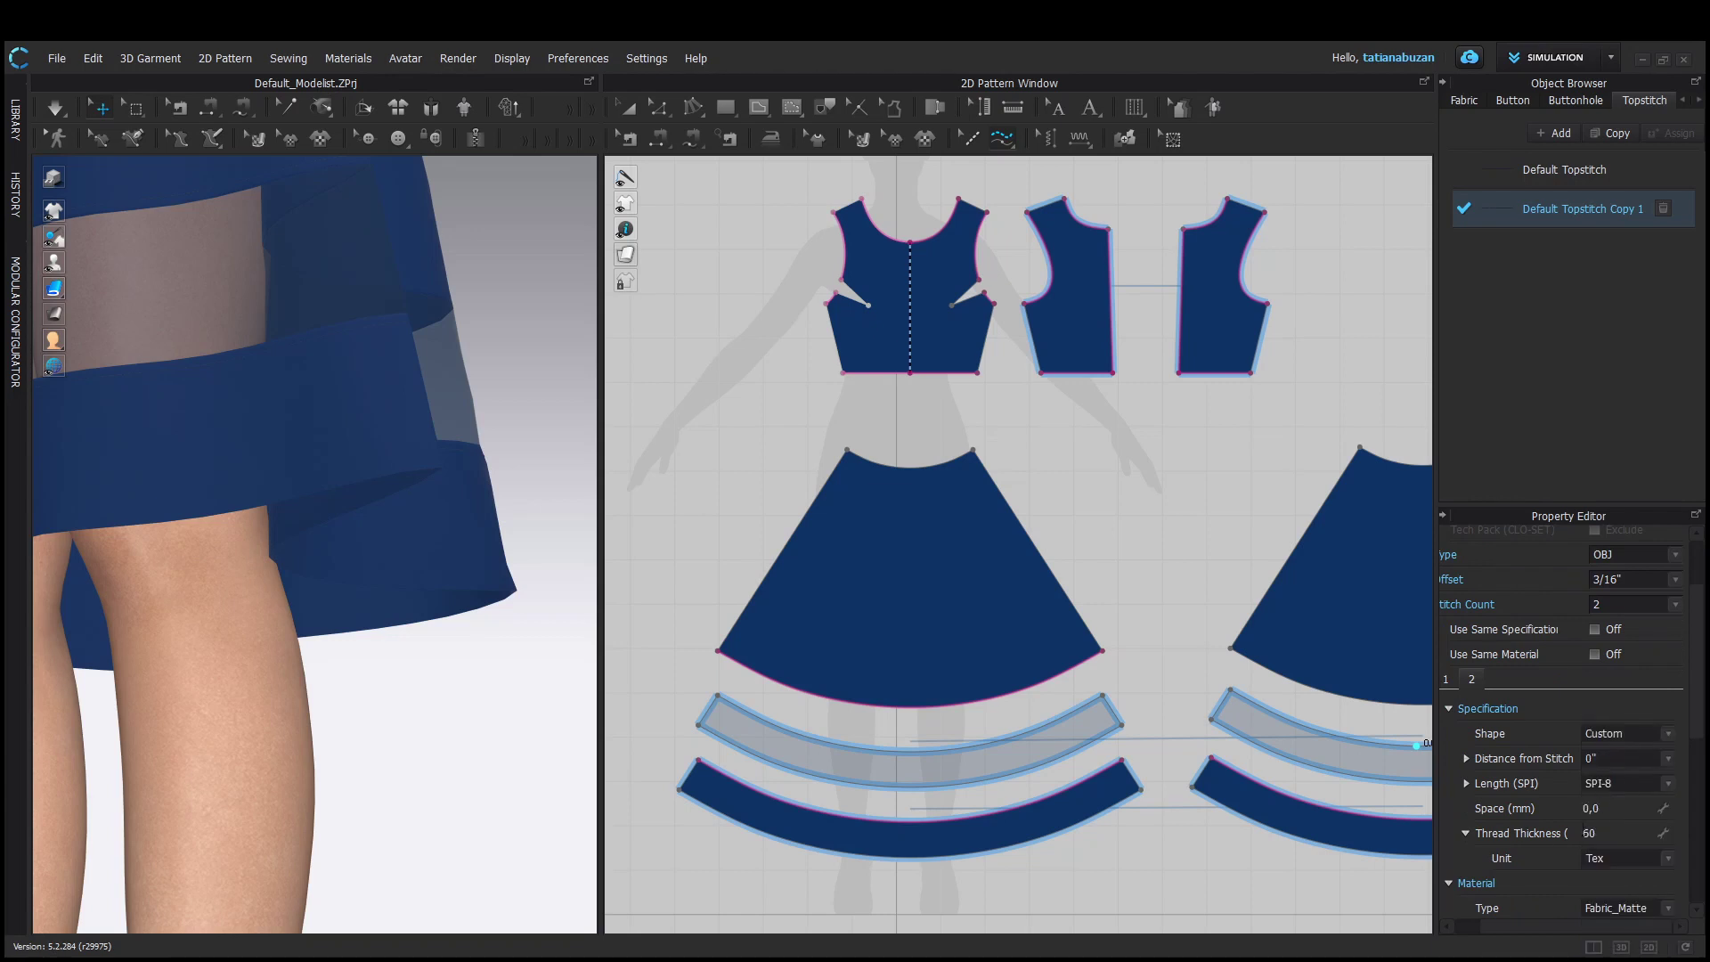
scroll(1603, 742, down, 1)
click(1607, 731)
click(1606, 817)
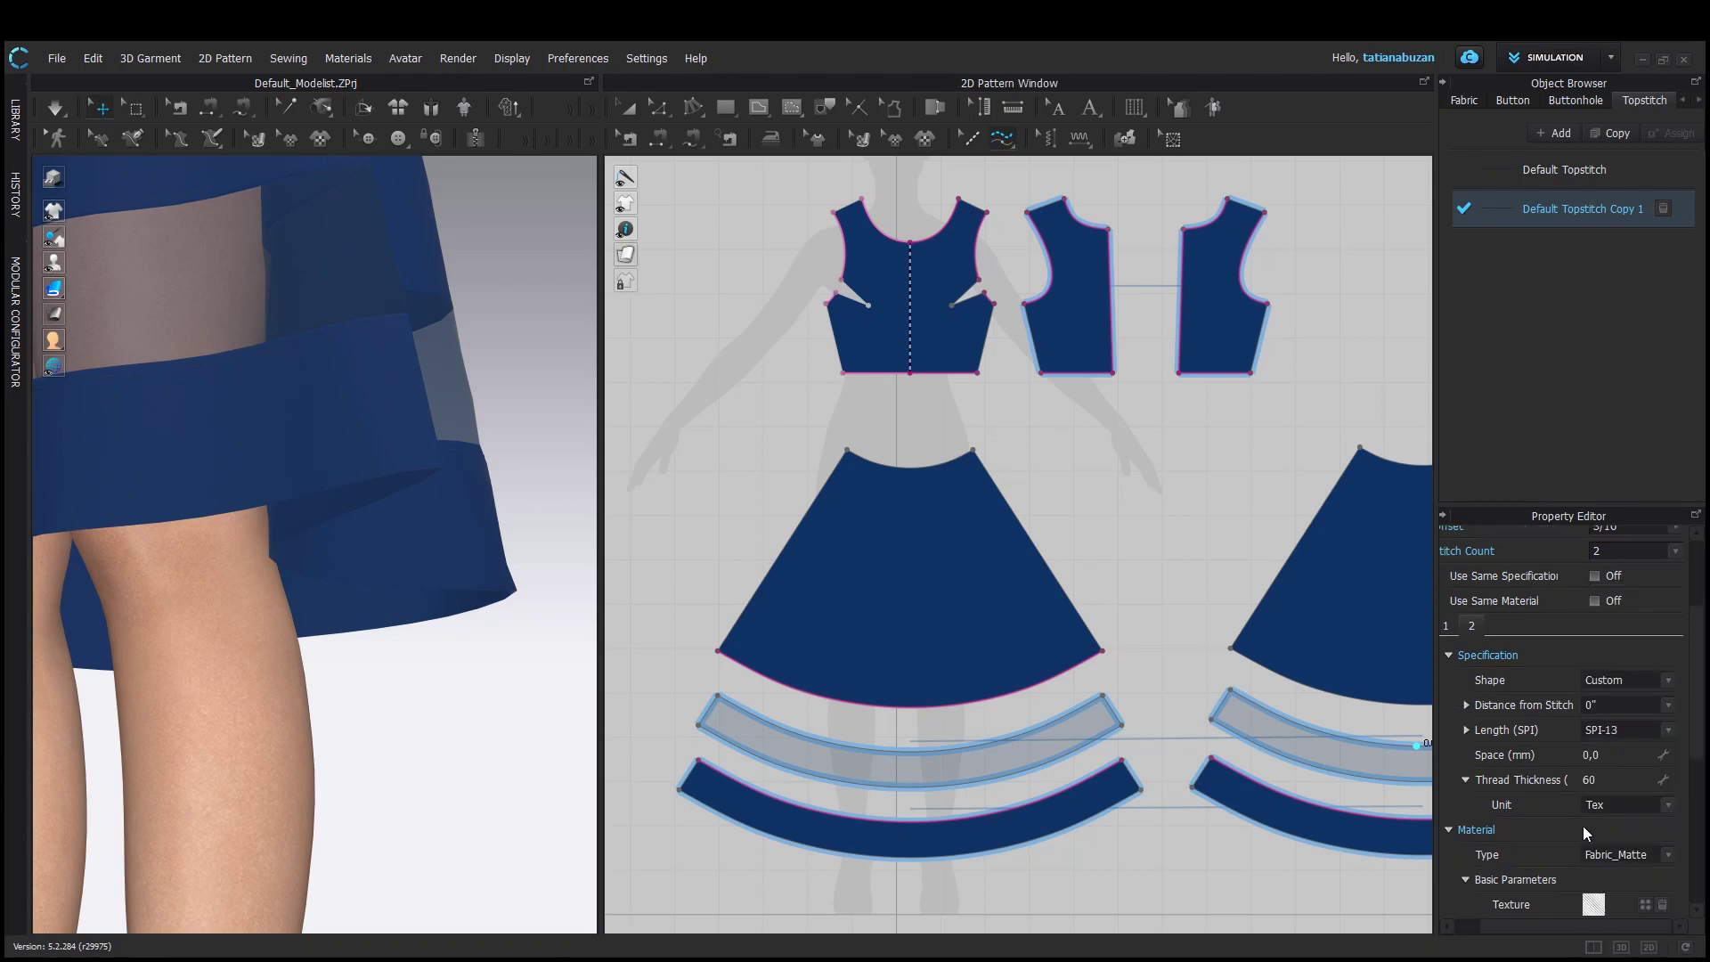
Change the topstitch copy's shape to a 3 mm wide overlock-style stitch with SPI-17 length
click(1614, 681)
click(1607, 735)
scroll(760, 662, up, 6)
scroll(408, 627, up, 3)
scroll(1646, 831, down, 3)
scroll(965, 592, down, 5)
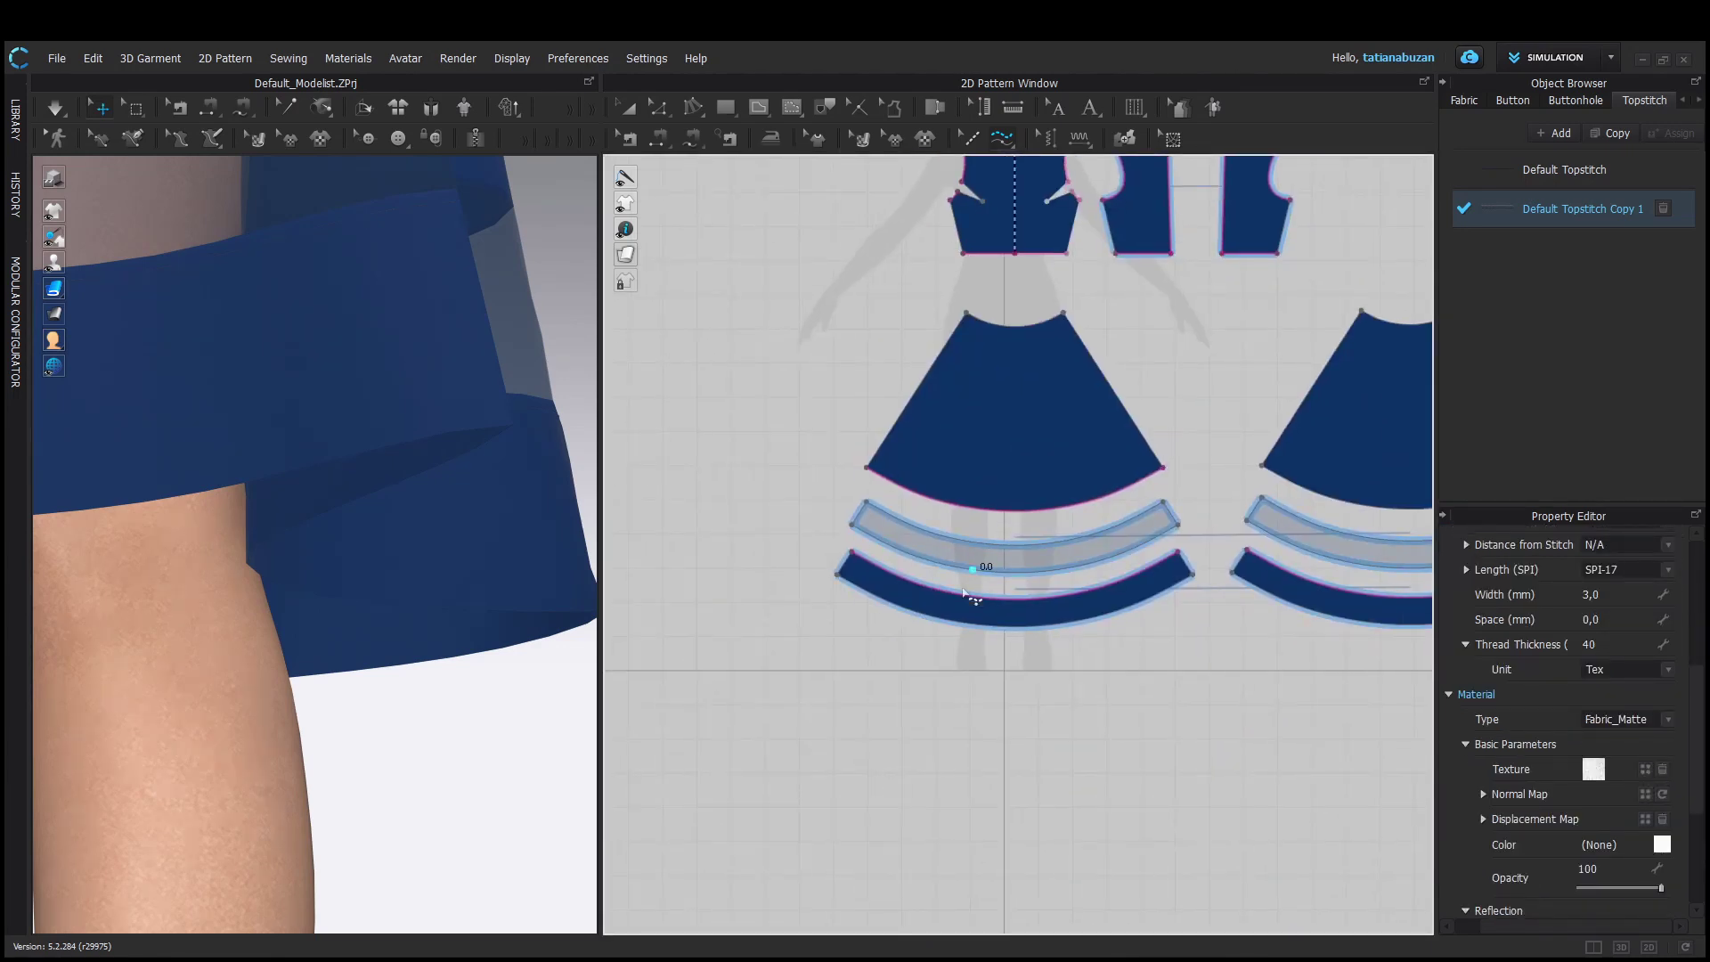
Topstitch the lower edges of the front and back hem bands with Default Topstitch Copy 1
click(1100, 688)
scroll(1069, 712, down, 4)
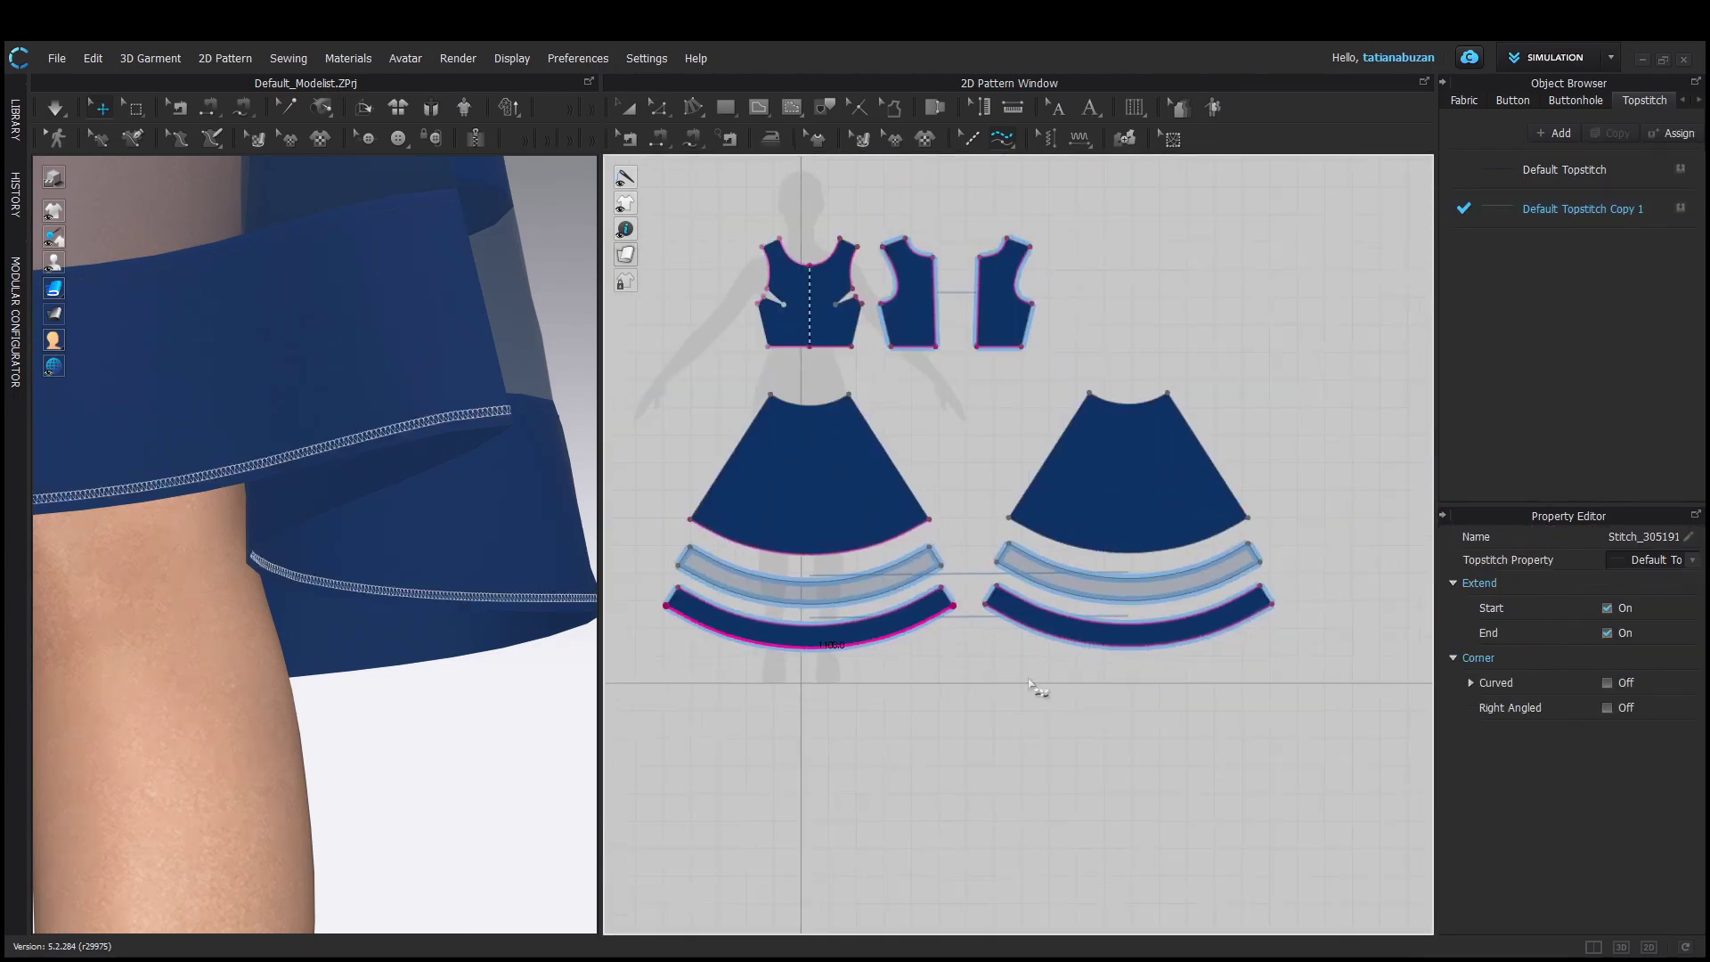
scroll(980, 775, up, 6)
scroll(383, 641, up, 2)
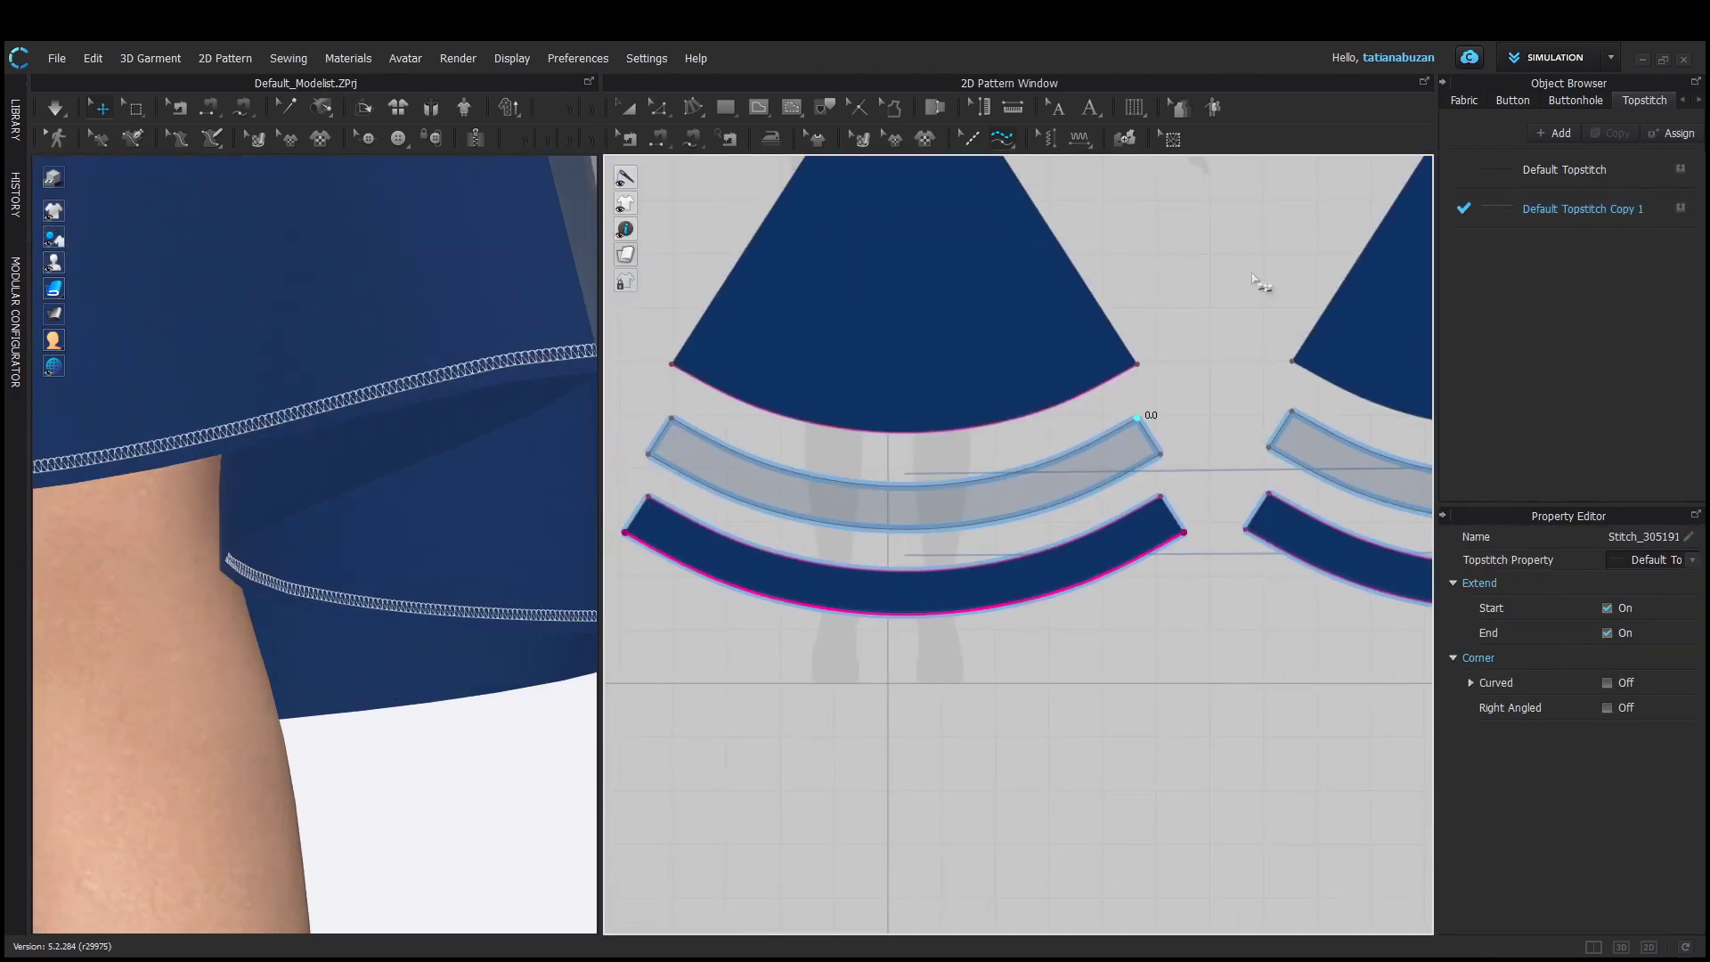
Place Default Topstitch Copy 1 on the back face and set its thread colour to muted dark blue #485B74
click(1583, 208)
scroll(1603, 748, down, 5)
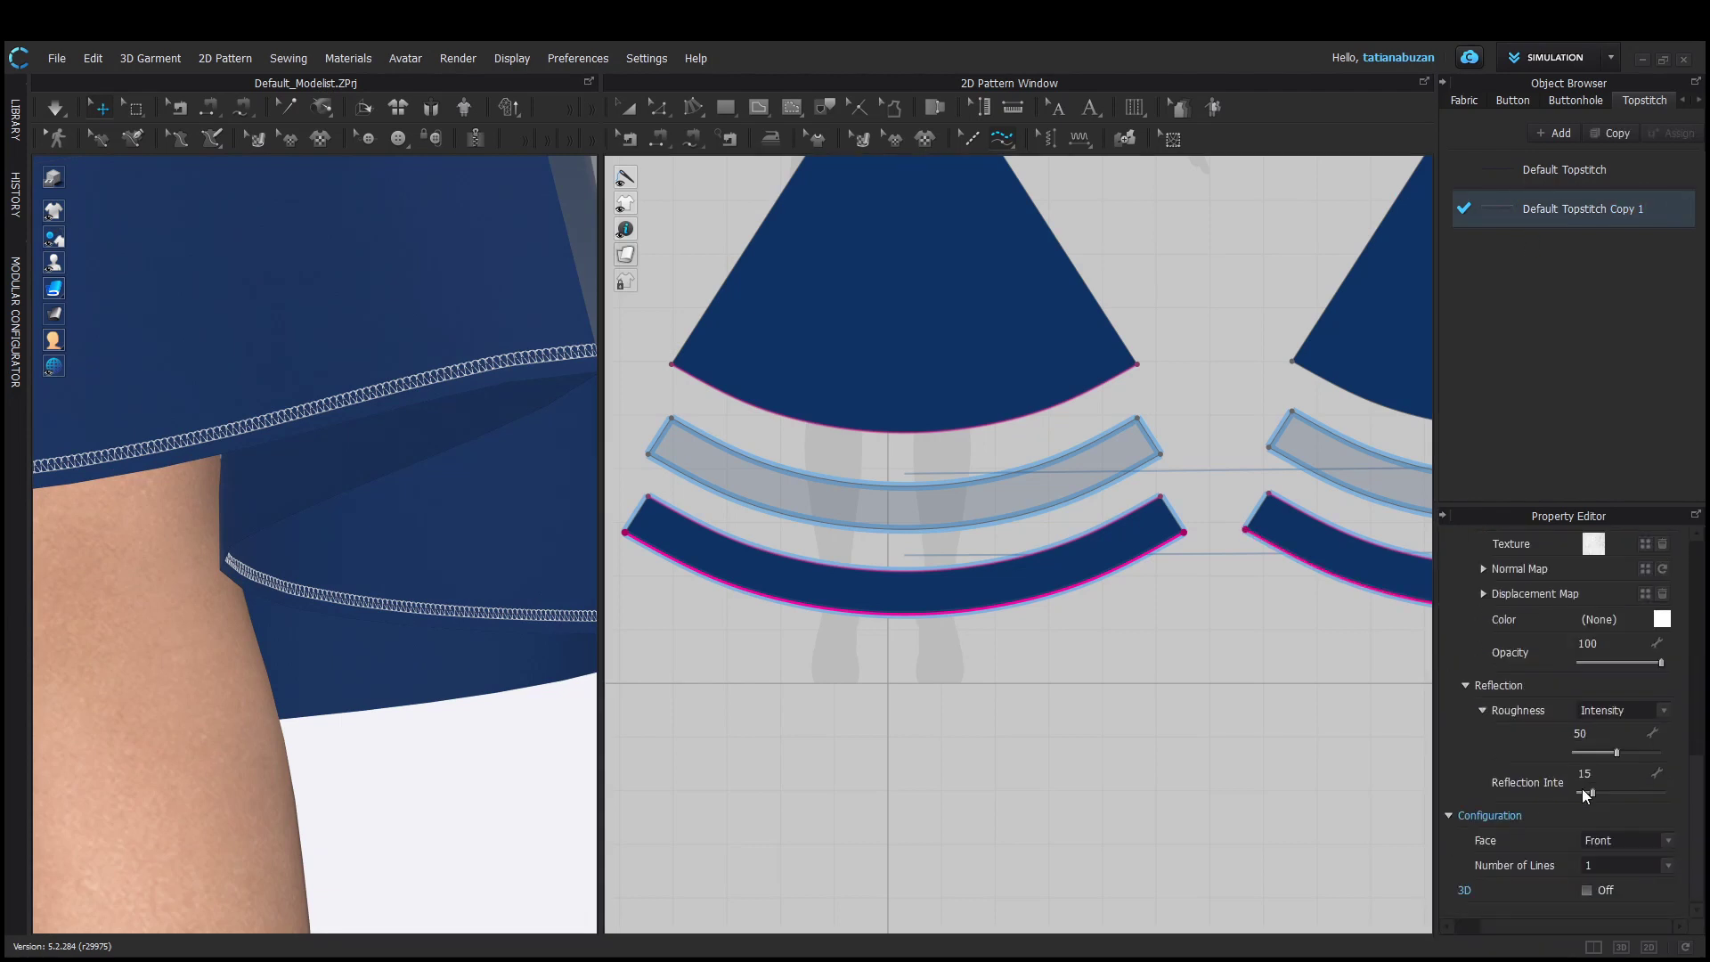
click(1596, 841)
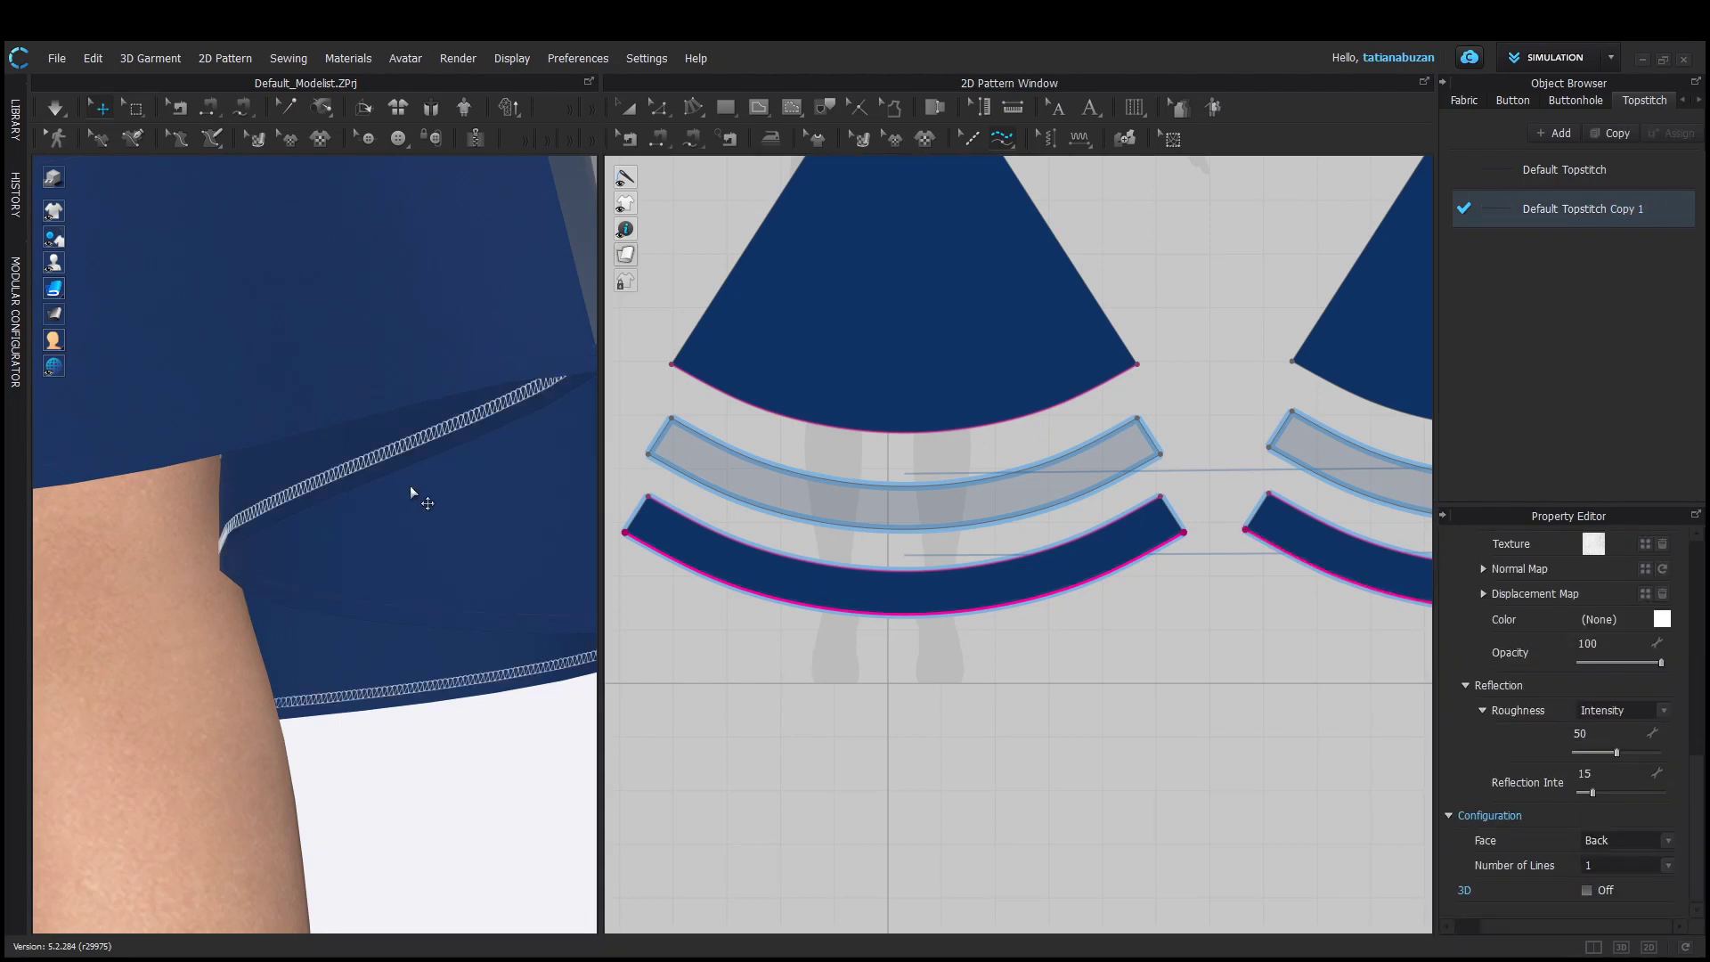
click(1662, 619)
click(561, 527)
click(617, 289)
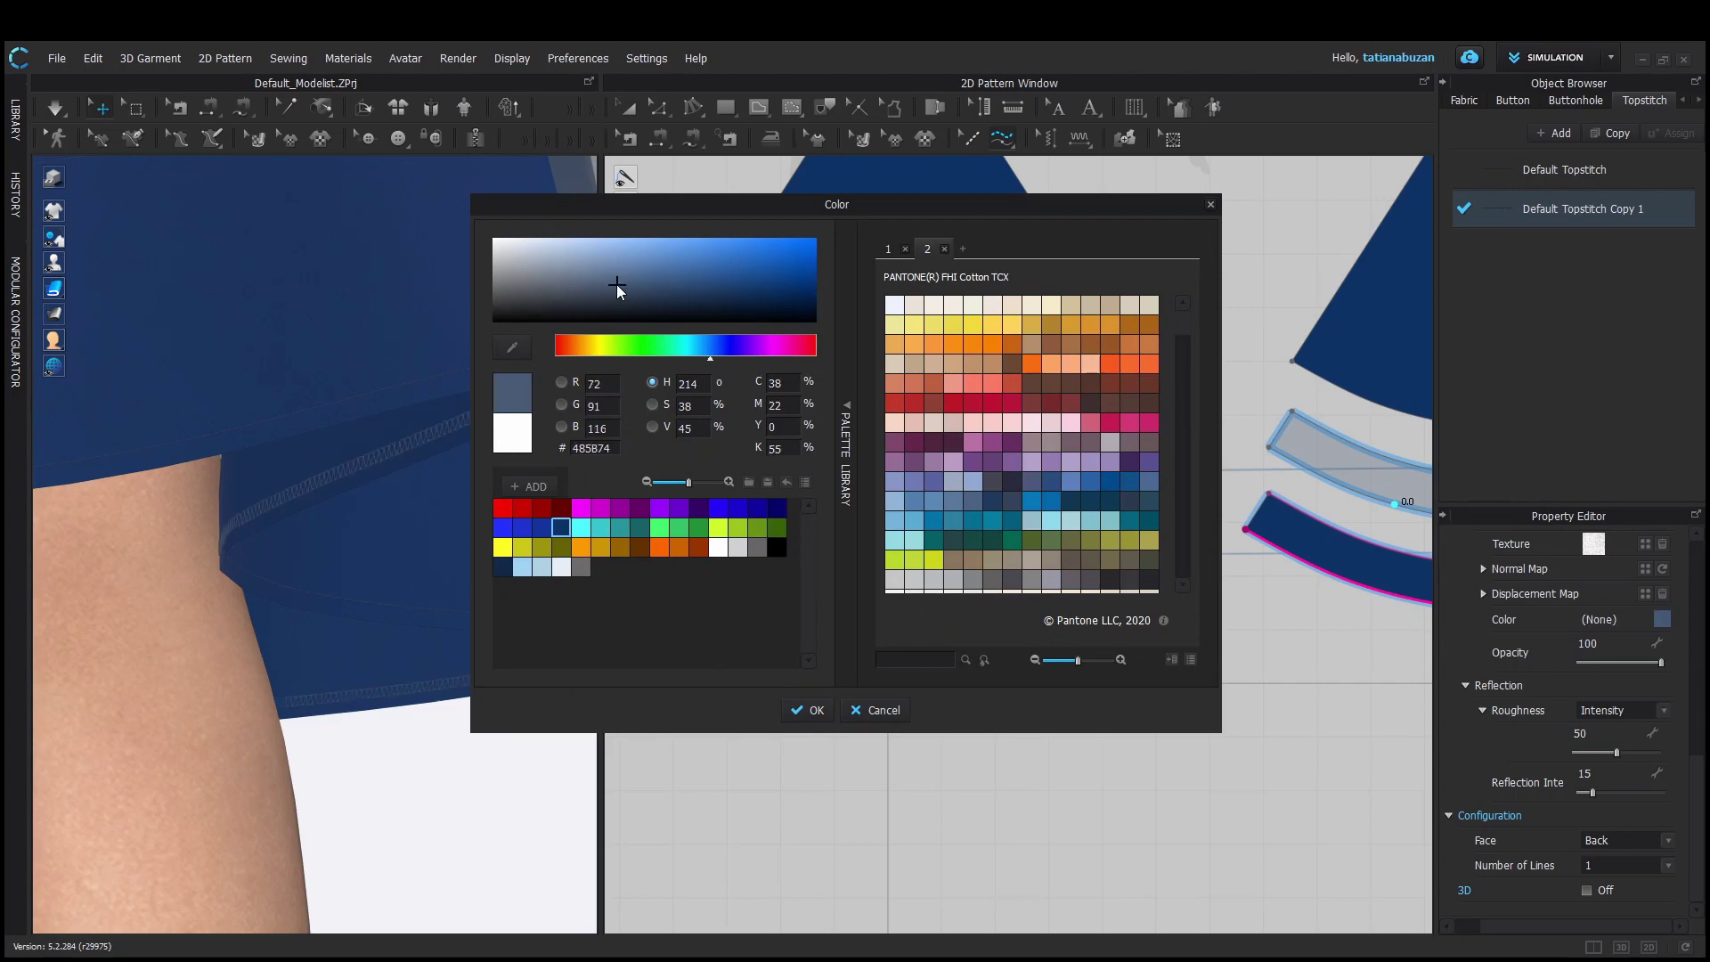
click(807, 710)
Simulate the dress and tug its hem band in the 3D view to redrape the skirt, then stop the simulation
scroll(381, 611, down, 10)
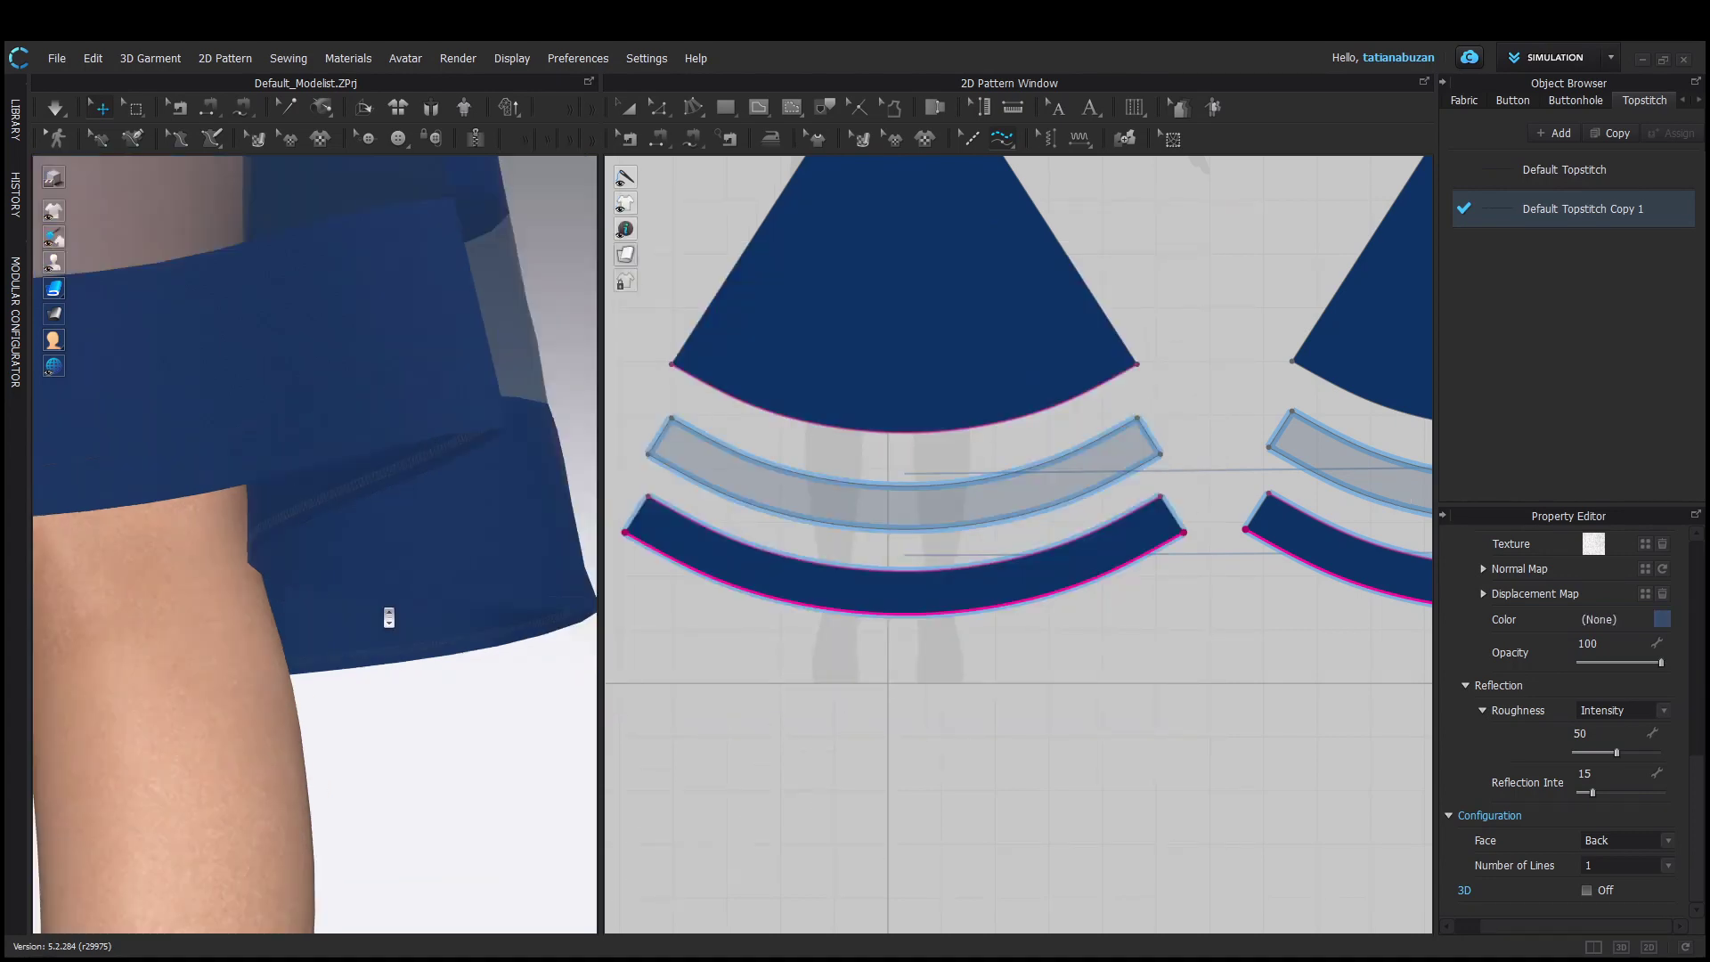
key(2)
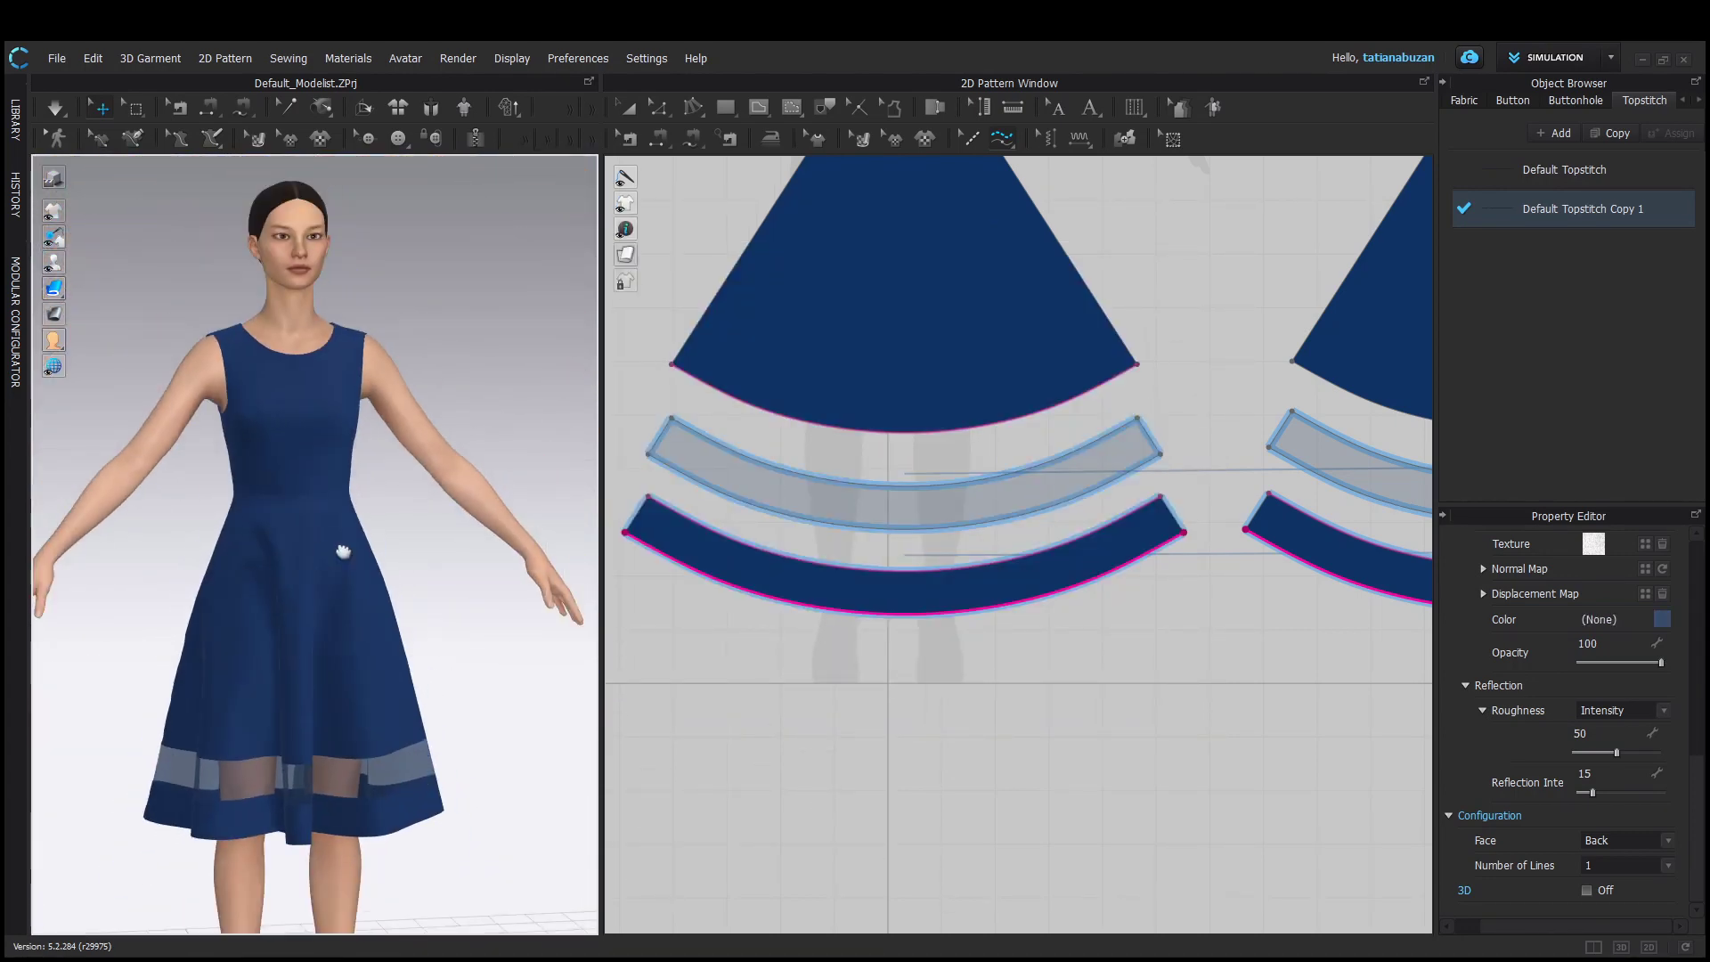
key(space)
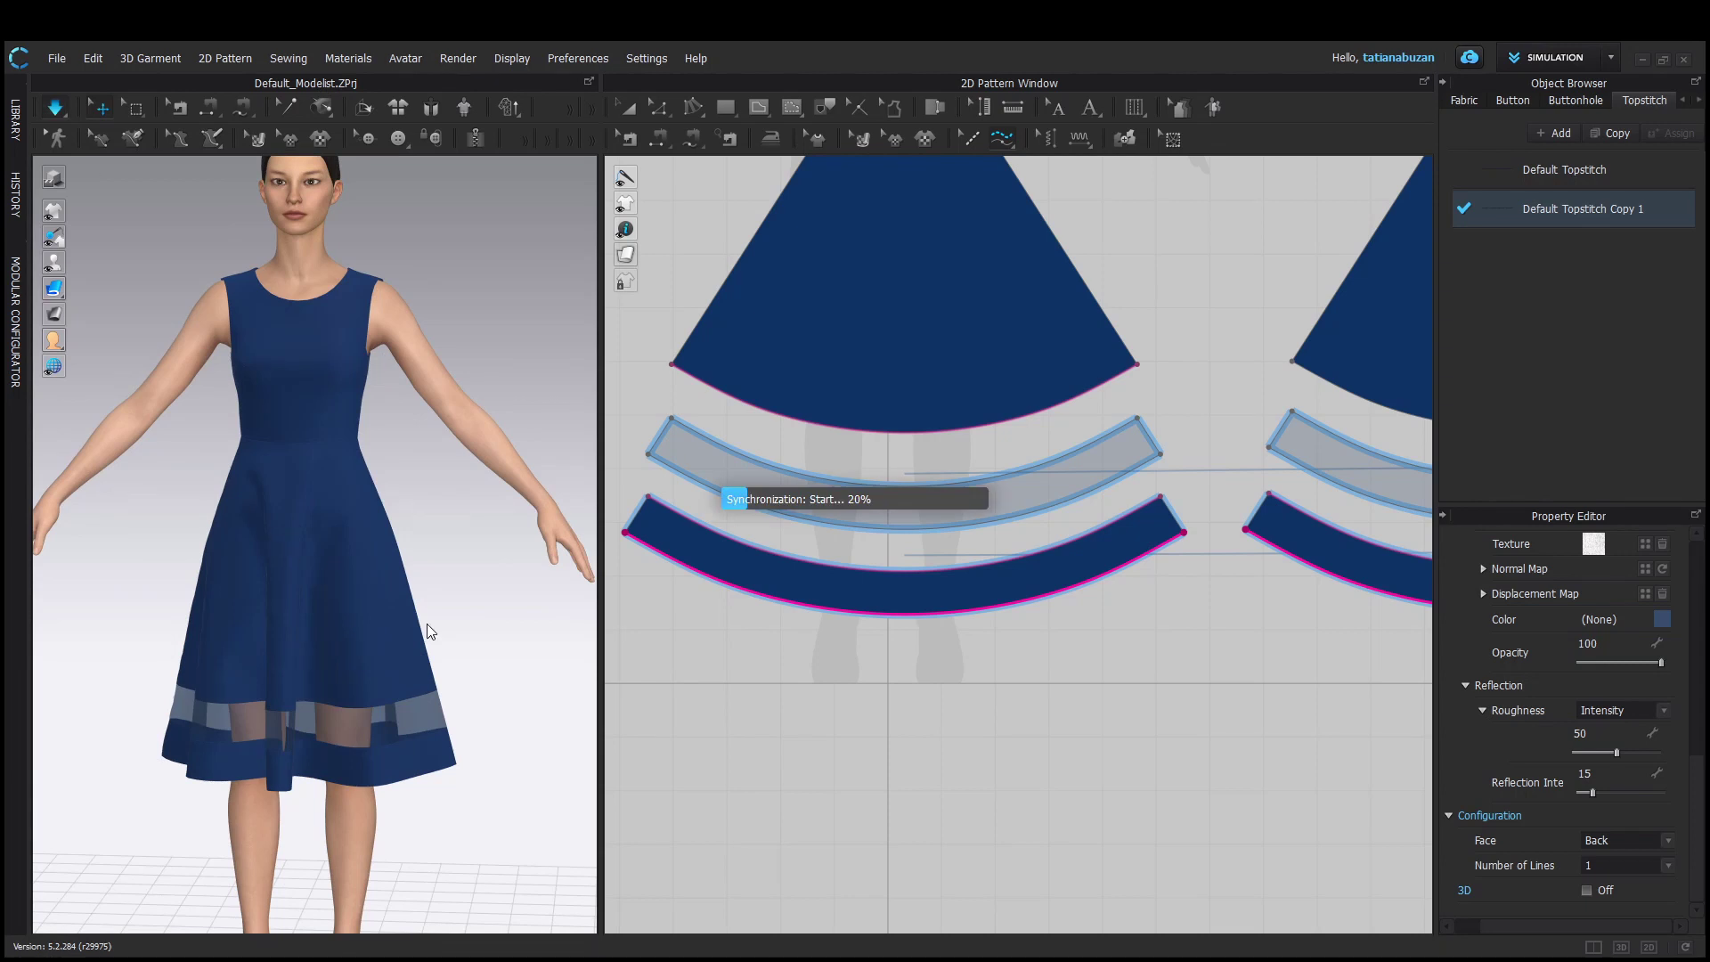
click(450, 751)
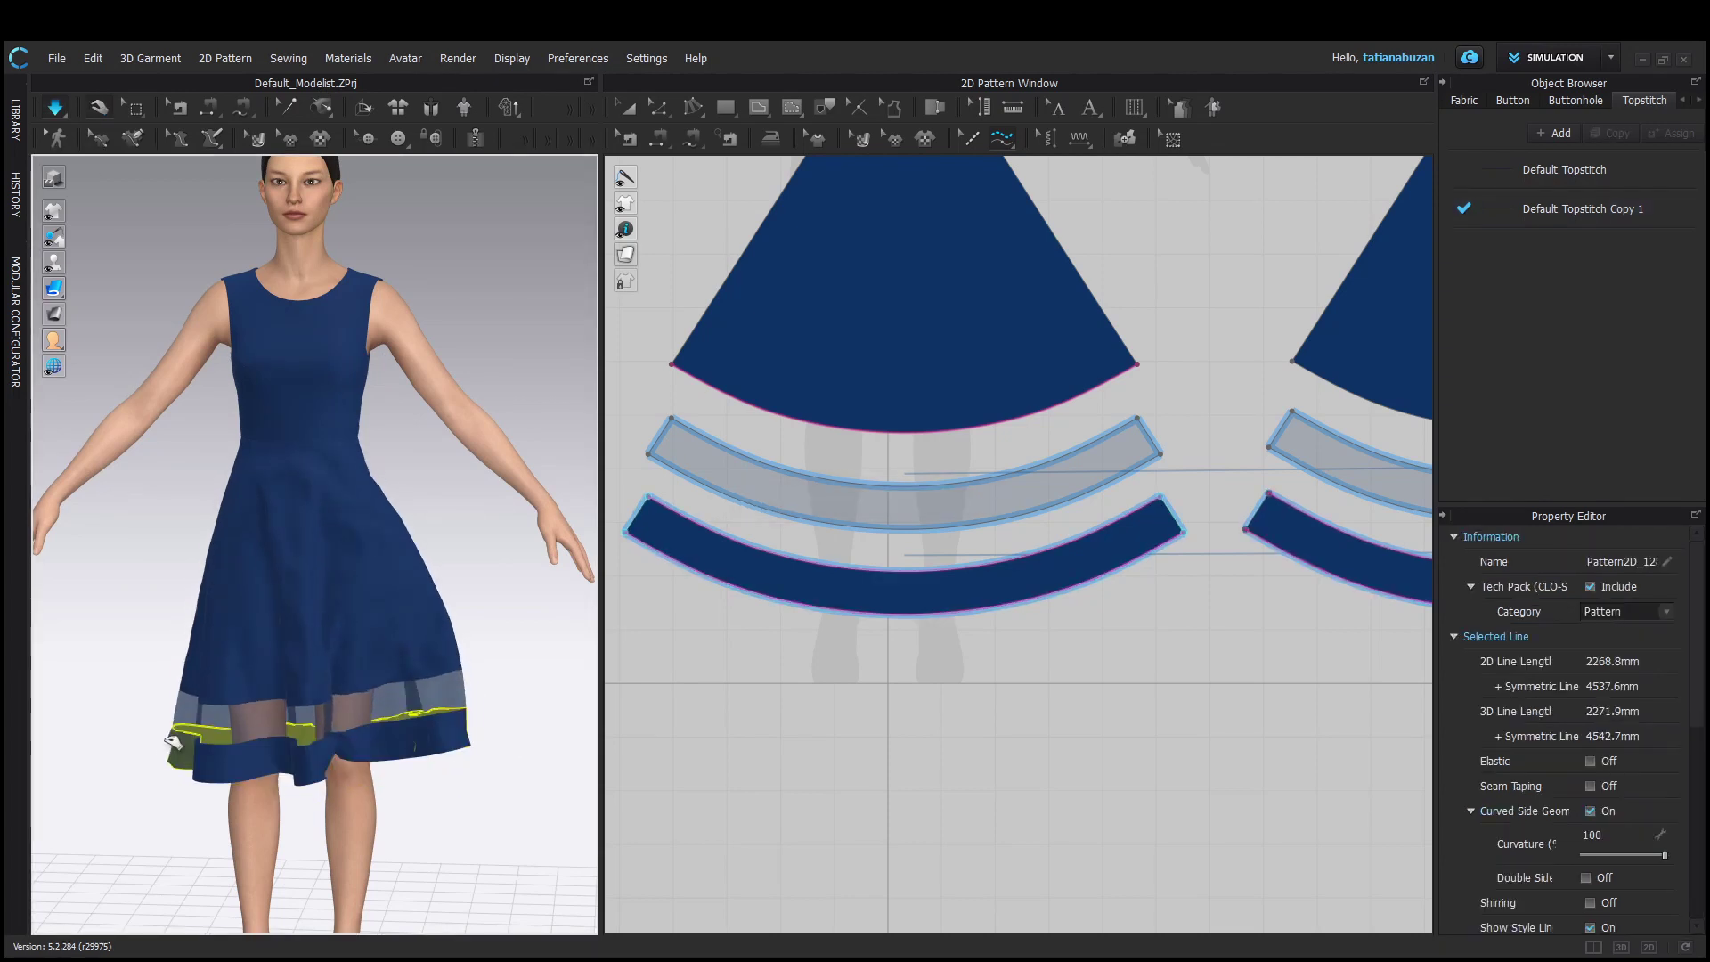
key(space)
right_drag(489, 558, 424, 526)
key(2)
scroll(1029, 600, down, 4)
Create a 3000 × 3000 mm rectangular pattern beside the dress pieces
middle_drag(1122, 401, 974, 577)
scroll(535, 374, down, 5)
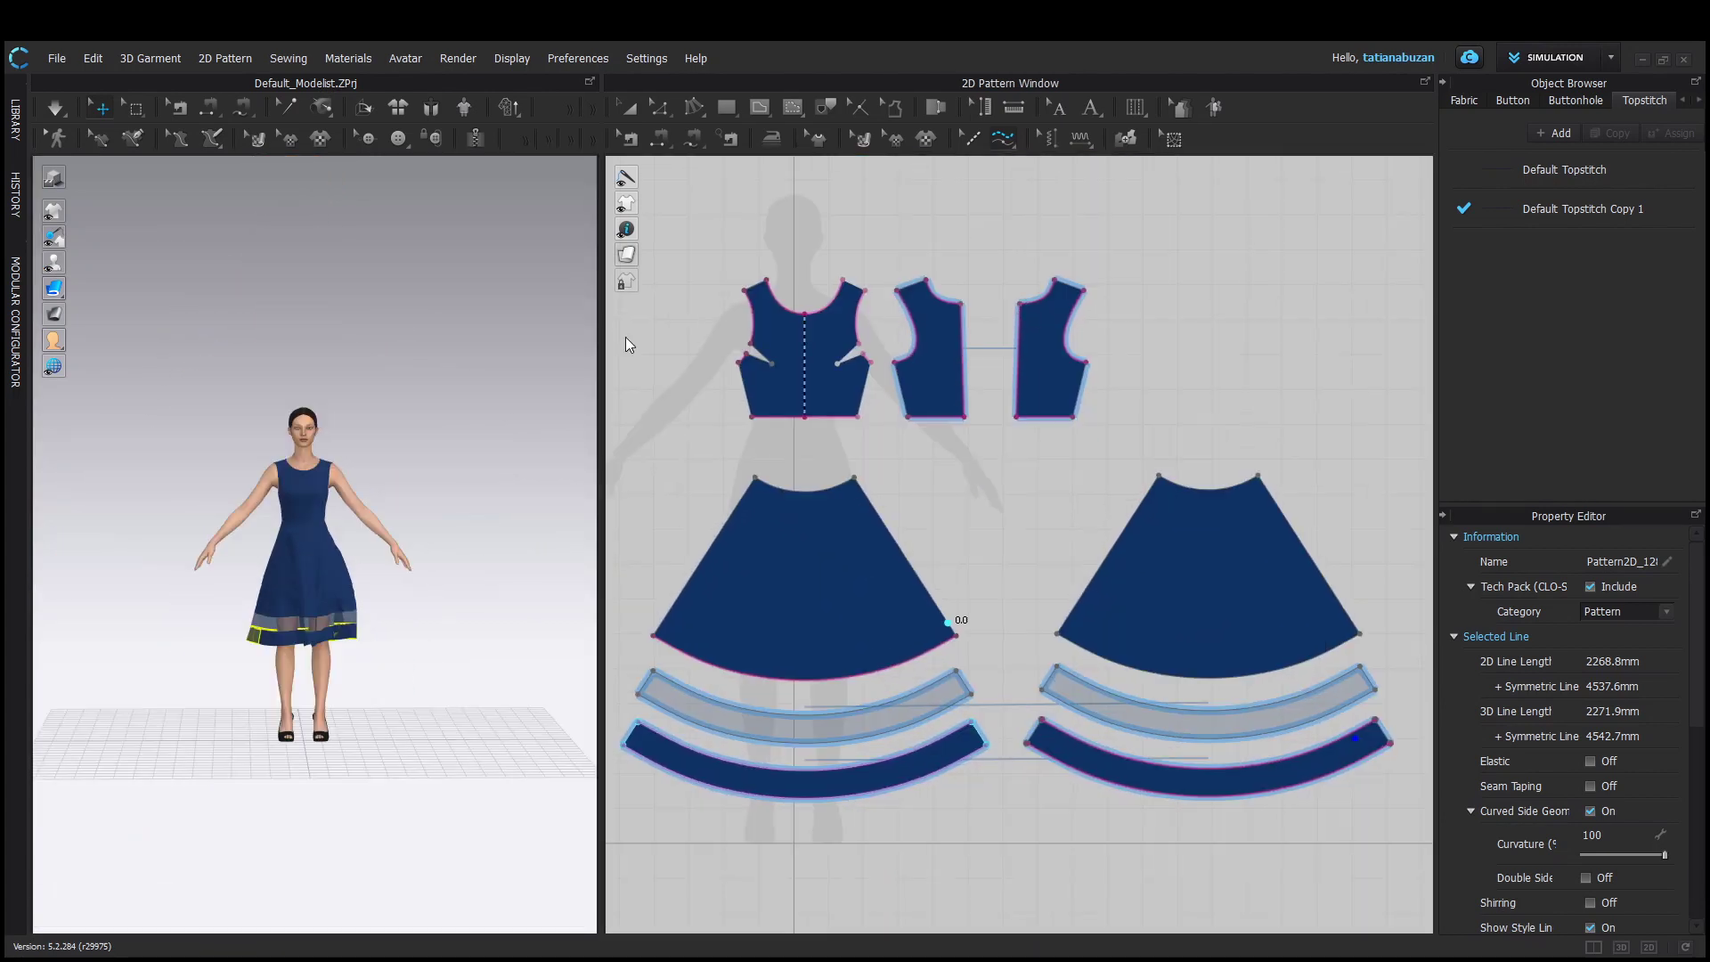
drag(601, 343, 638, 356)
scroll(899, 481, down, 5)
middle_drag(775, 446, 889, 355)
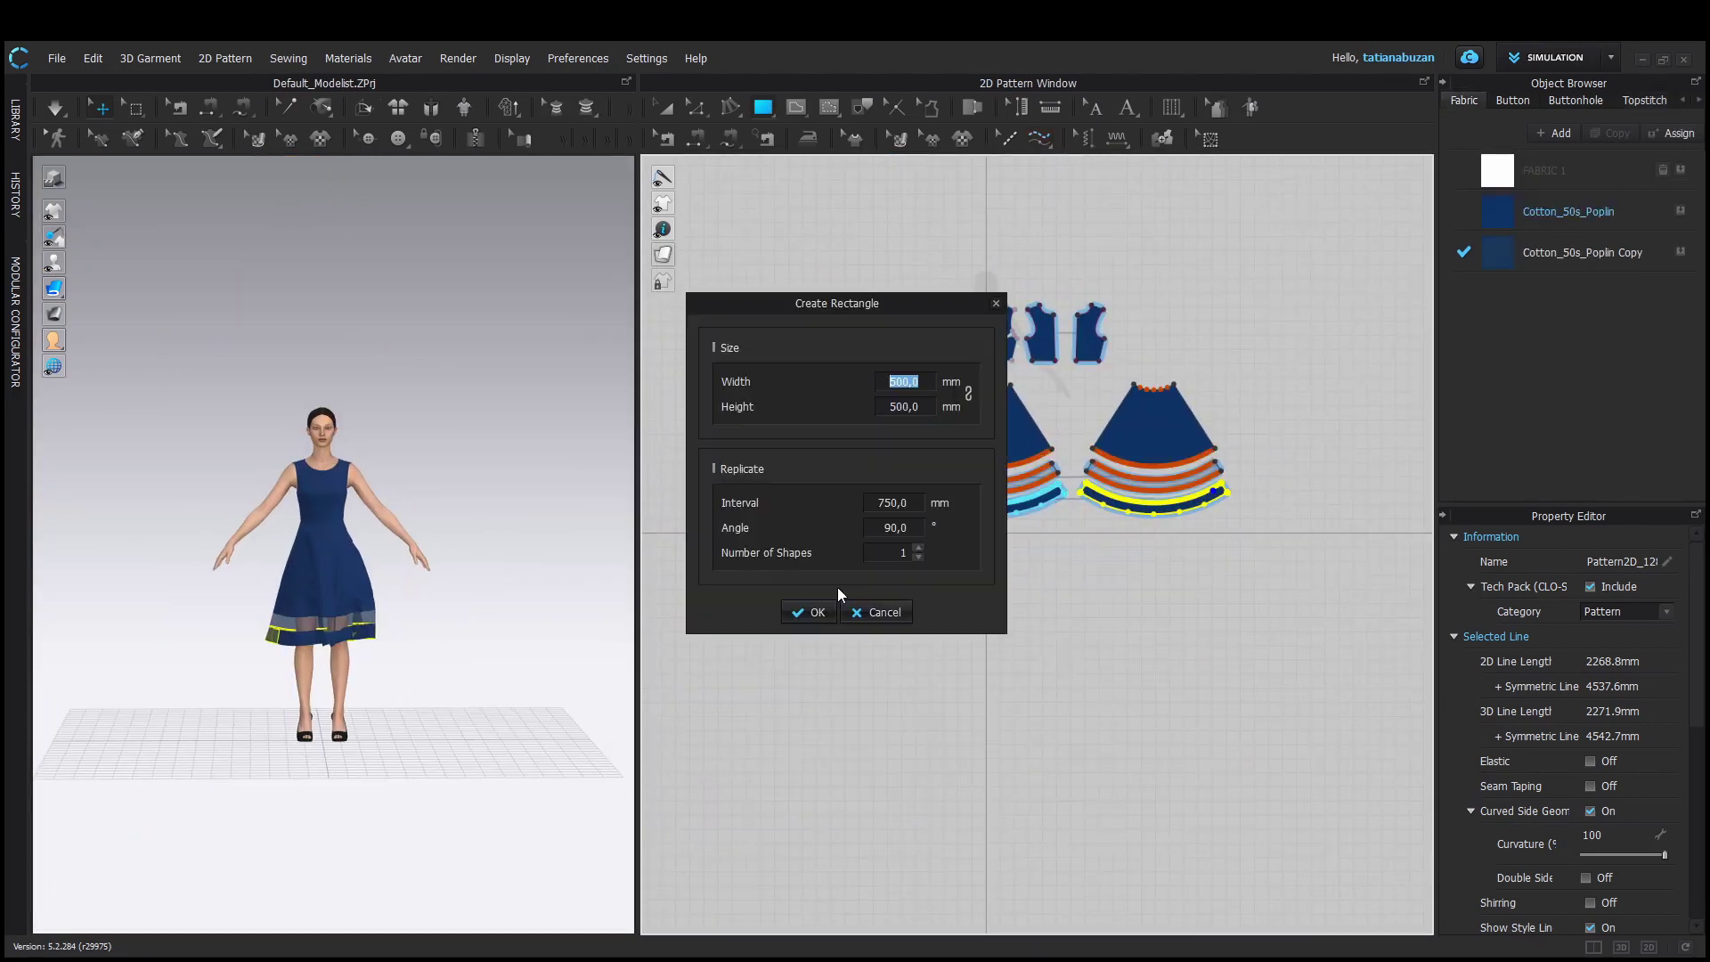
click(837, 586)
key(Tab)
text(3)
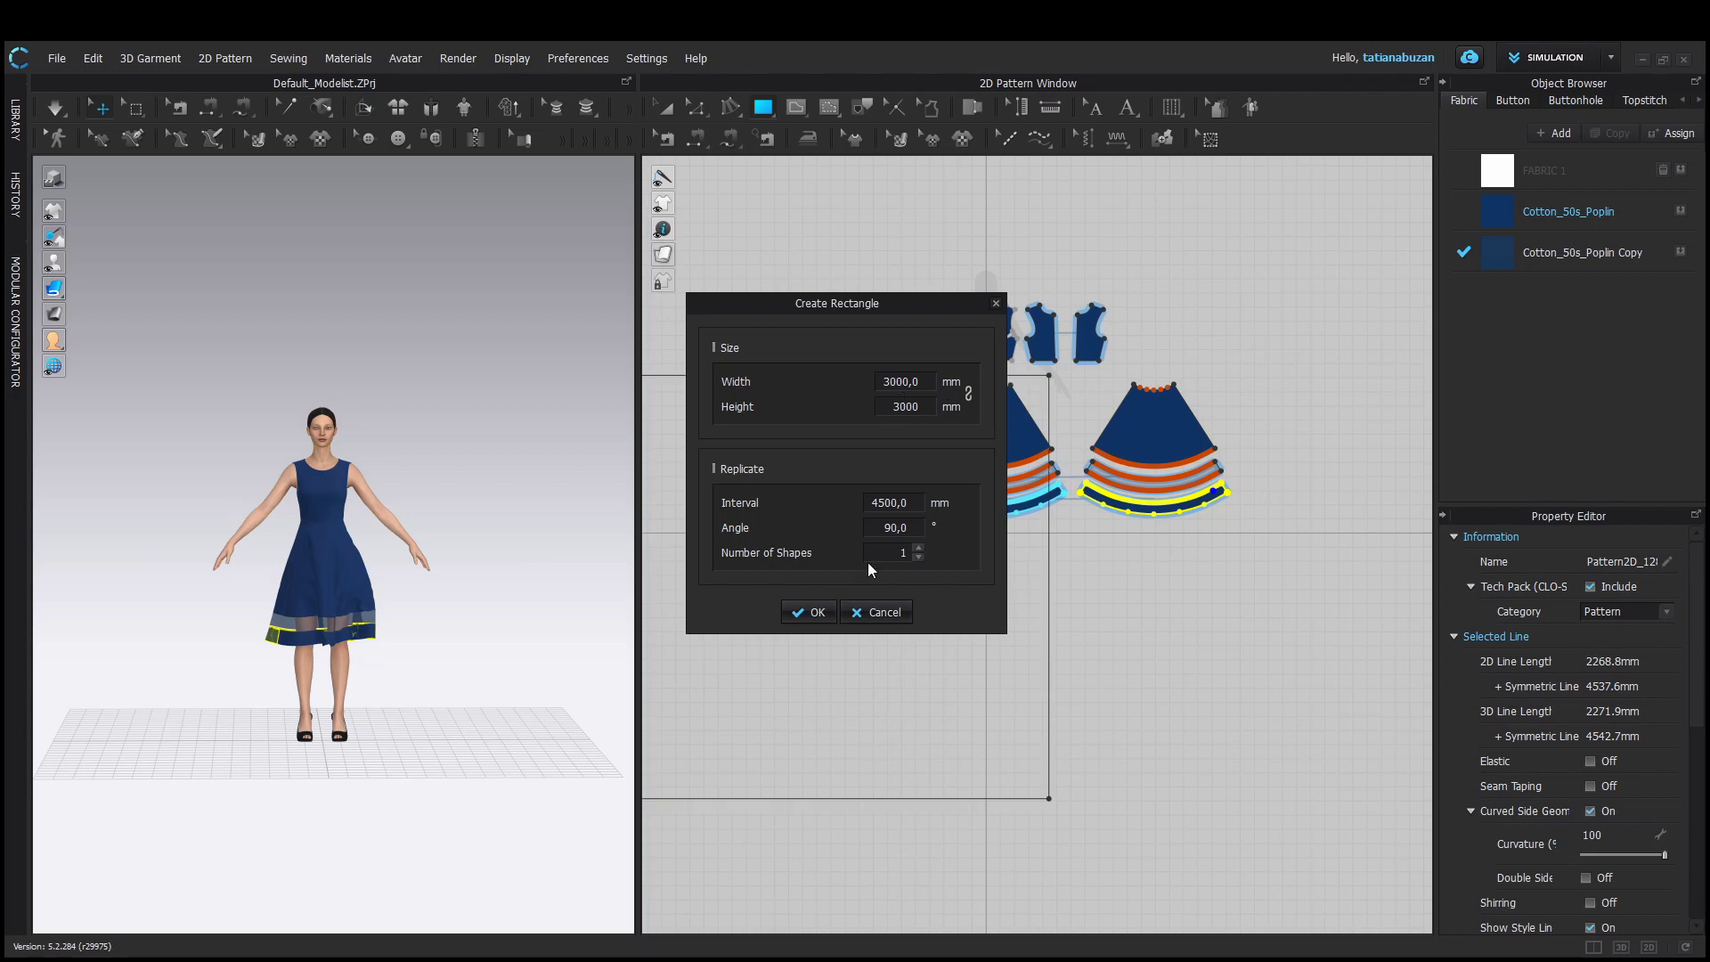
click(810, 612)
Position the large square panel upright in front of the avatar, raised to ground level and centred on the figure
scroll(478, 636, down, 4)
middle_drag(432, 669, 443, 595)
right_drag(442, 595, 627, 595)
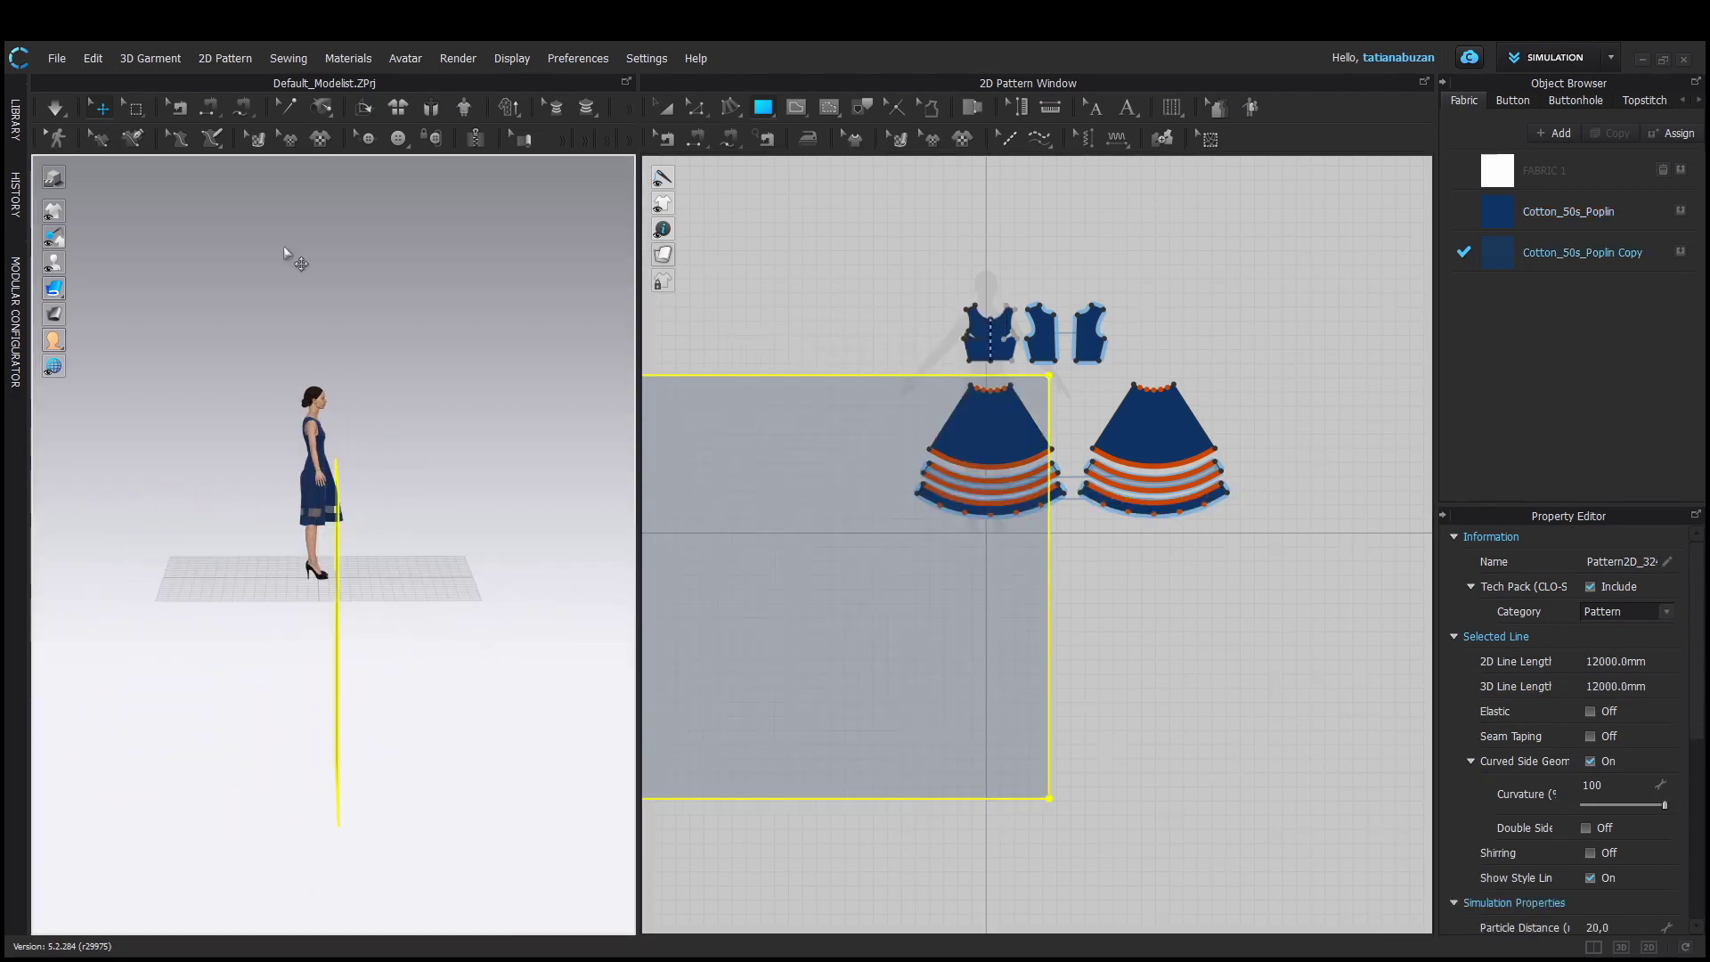
click(338, 542)
drag(359, 521, 443, 294)
right_drag(473, 553, 511, 459)
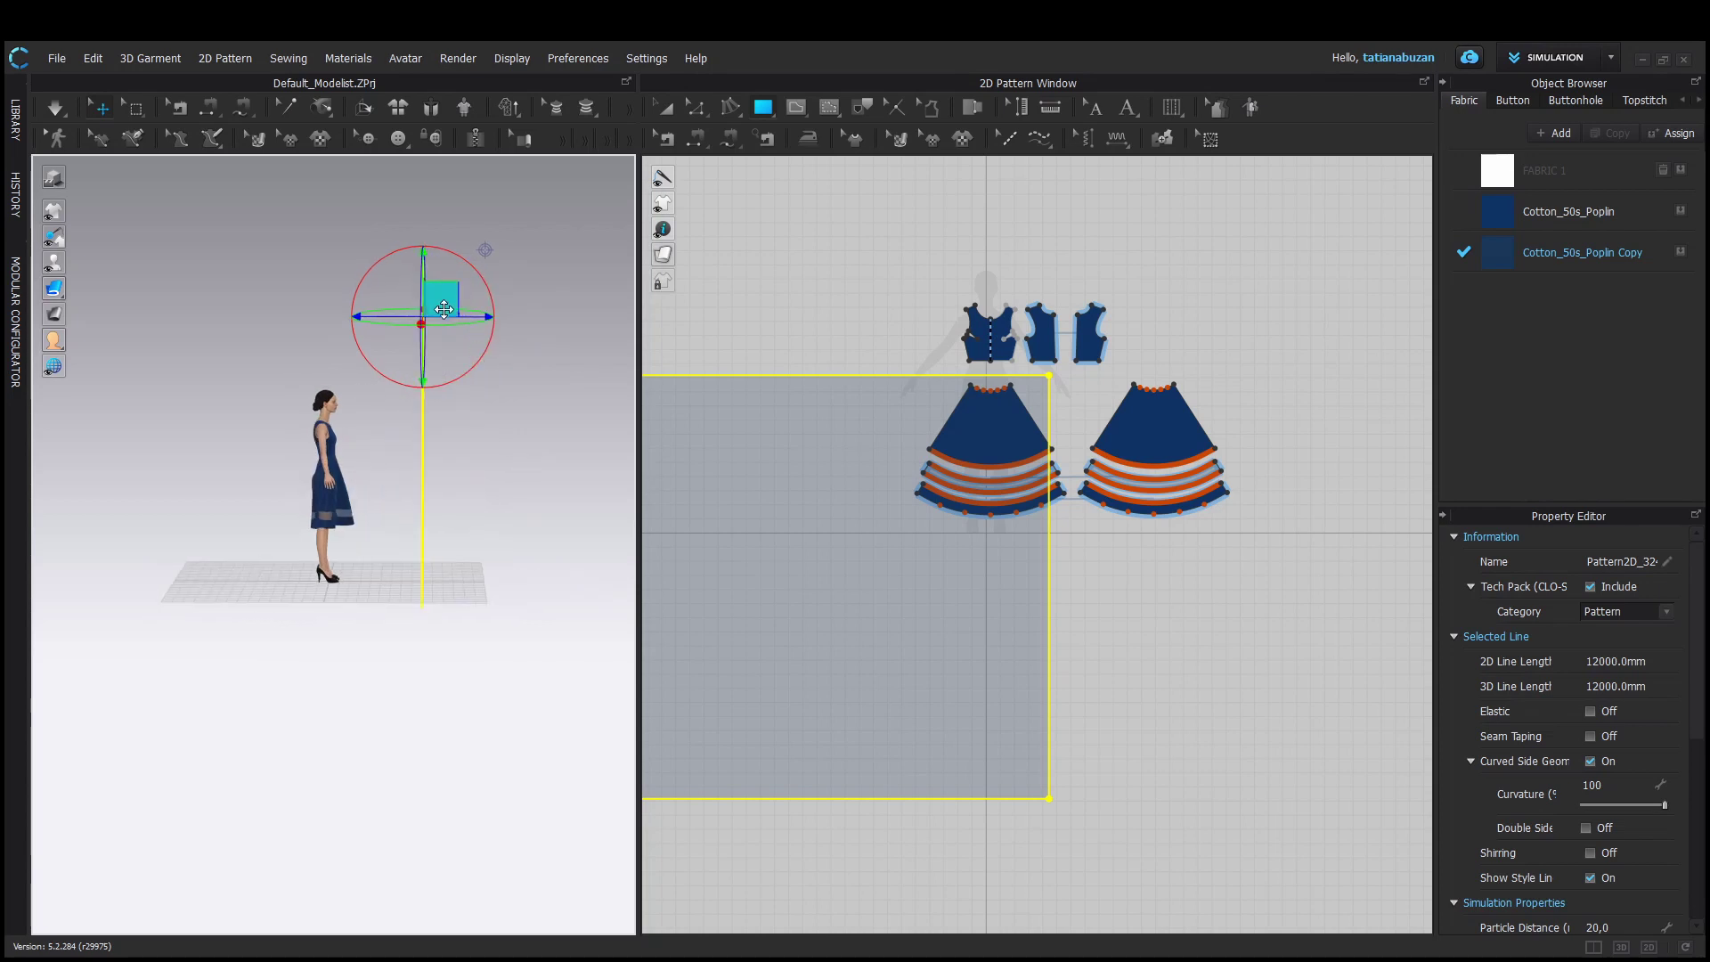
drag(442, 300, 443, 321)
right_drag(443, 433, 401, 669)
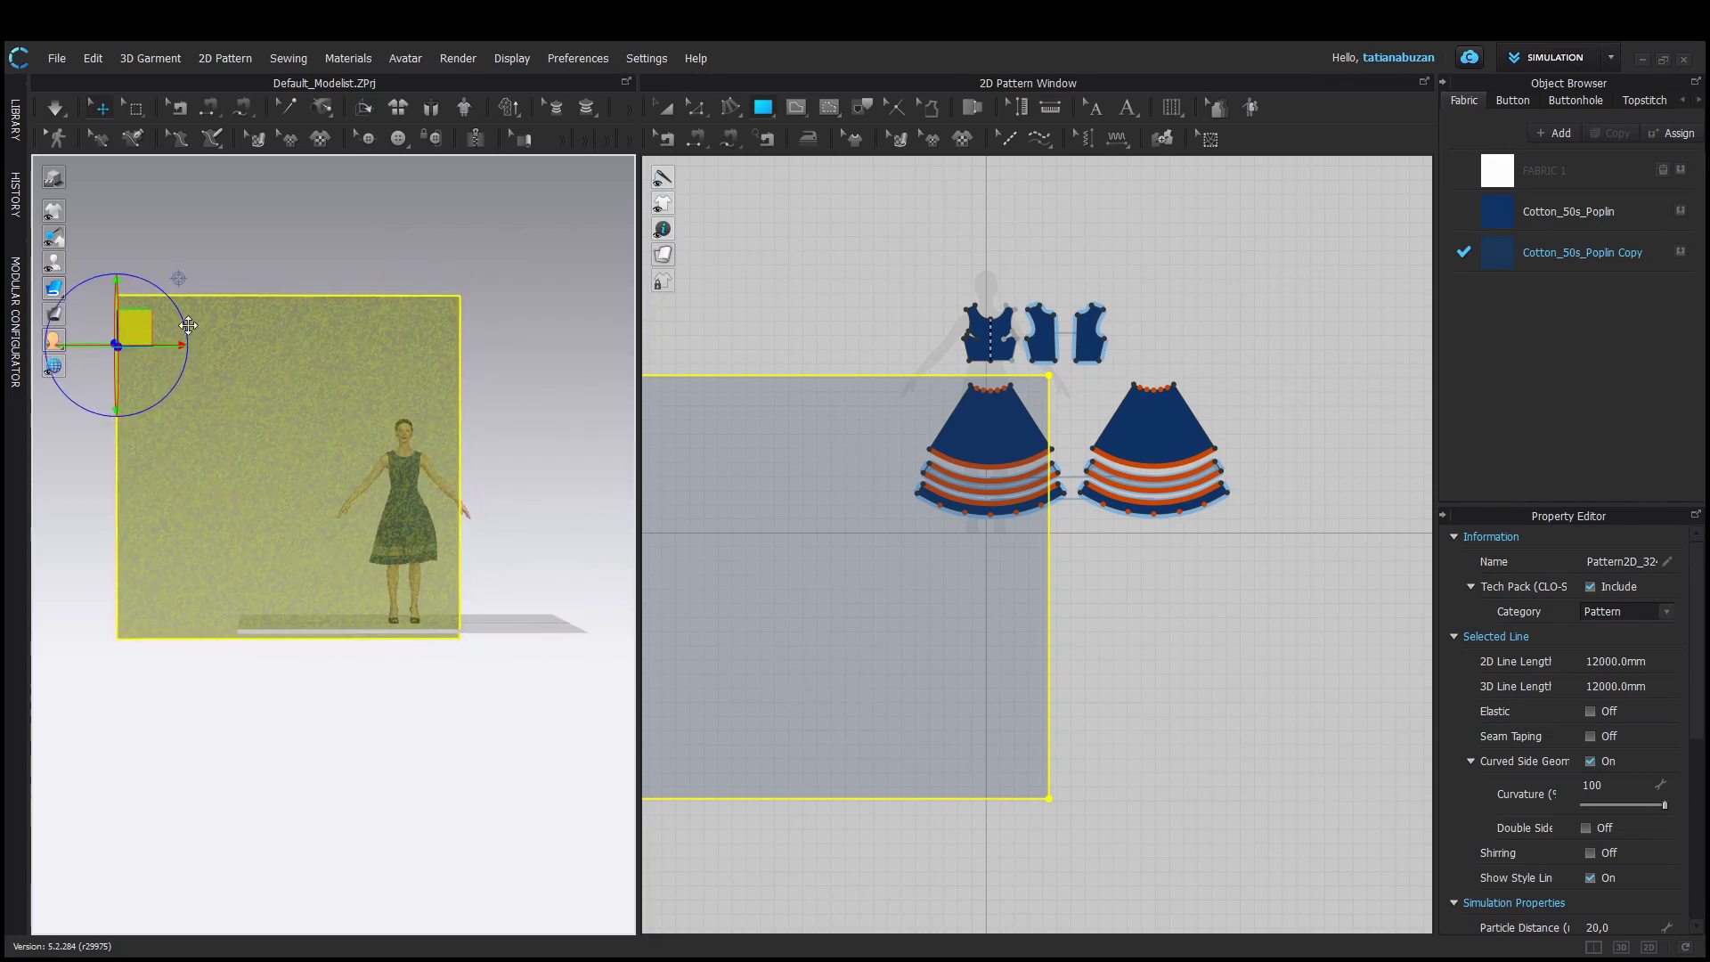
drag(188, 325, 261, 328)
right_drag(442, 609, 414, 588)
middle_drag(472, 530, 434, 586)
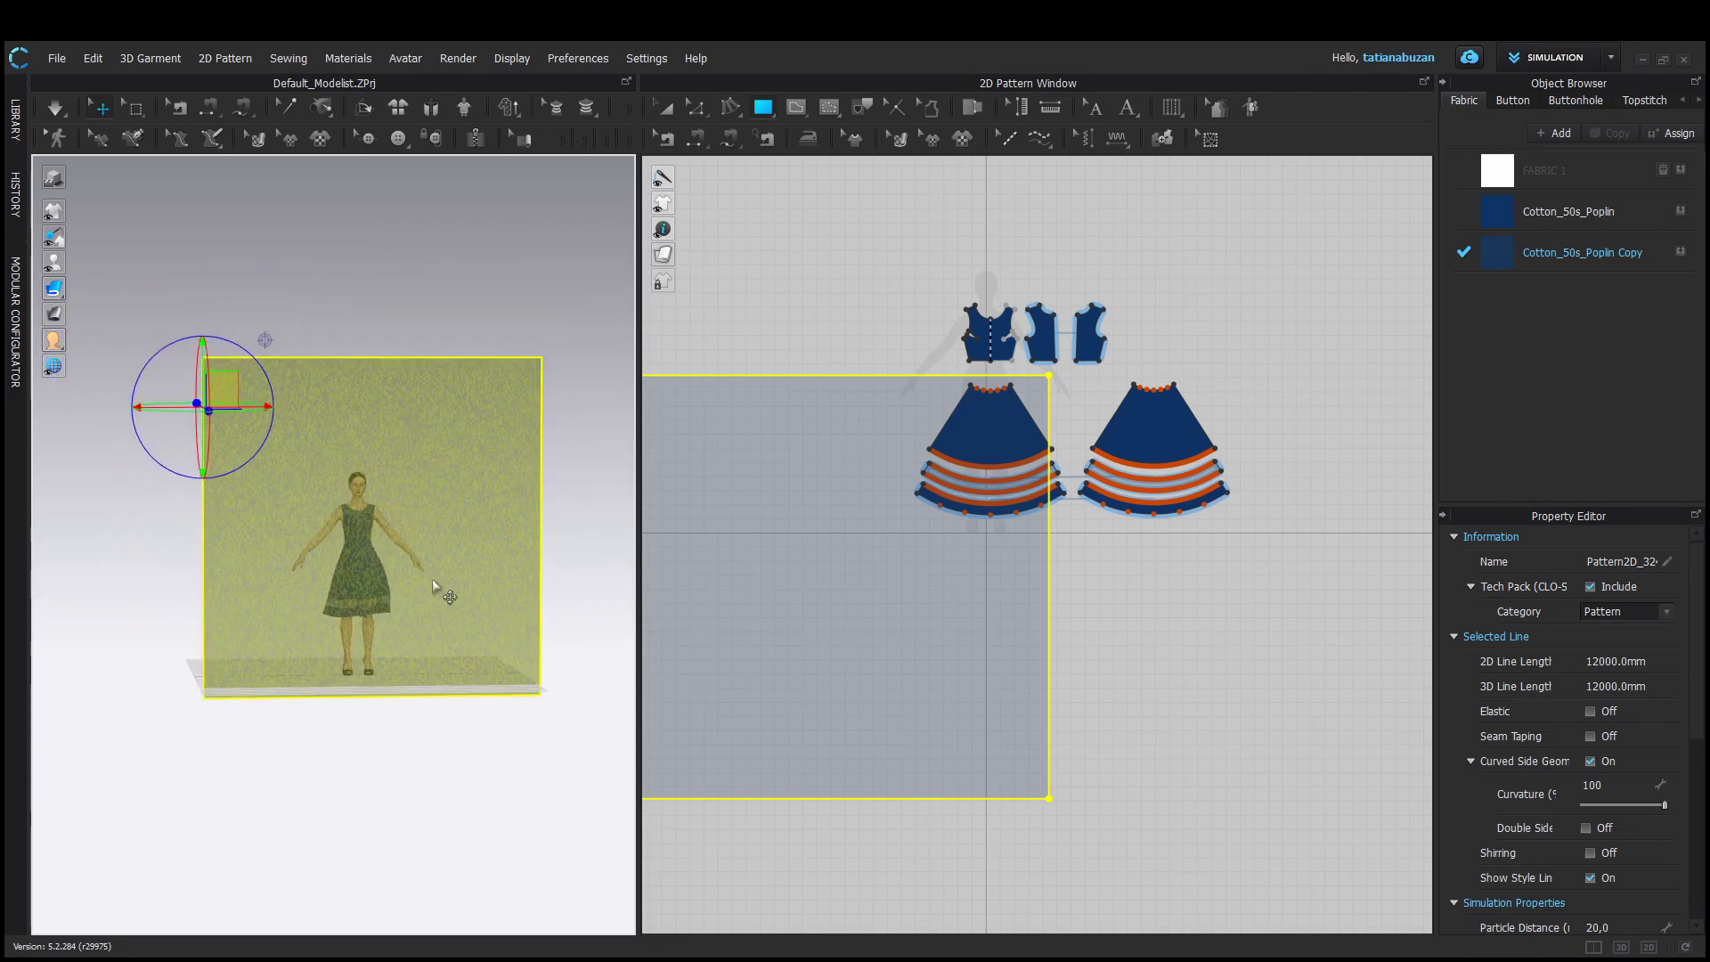
click(432, 581)
Assign FABRIC 1 to the large square panel
scroll(506, 499, up, 3)
middle_drag(506, 440, 350, 456)
drag(1497, 181, 857, 542)
scroll(1569, 779, down, 5)
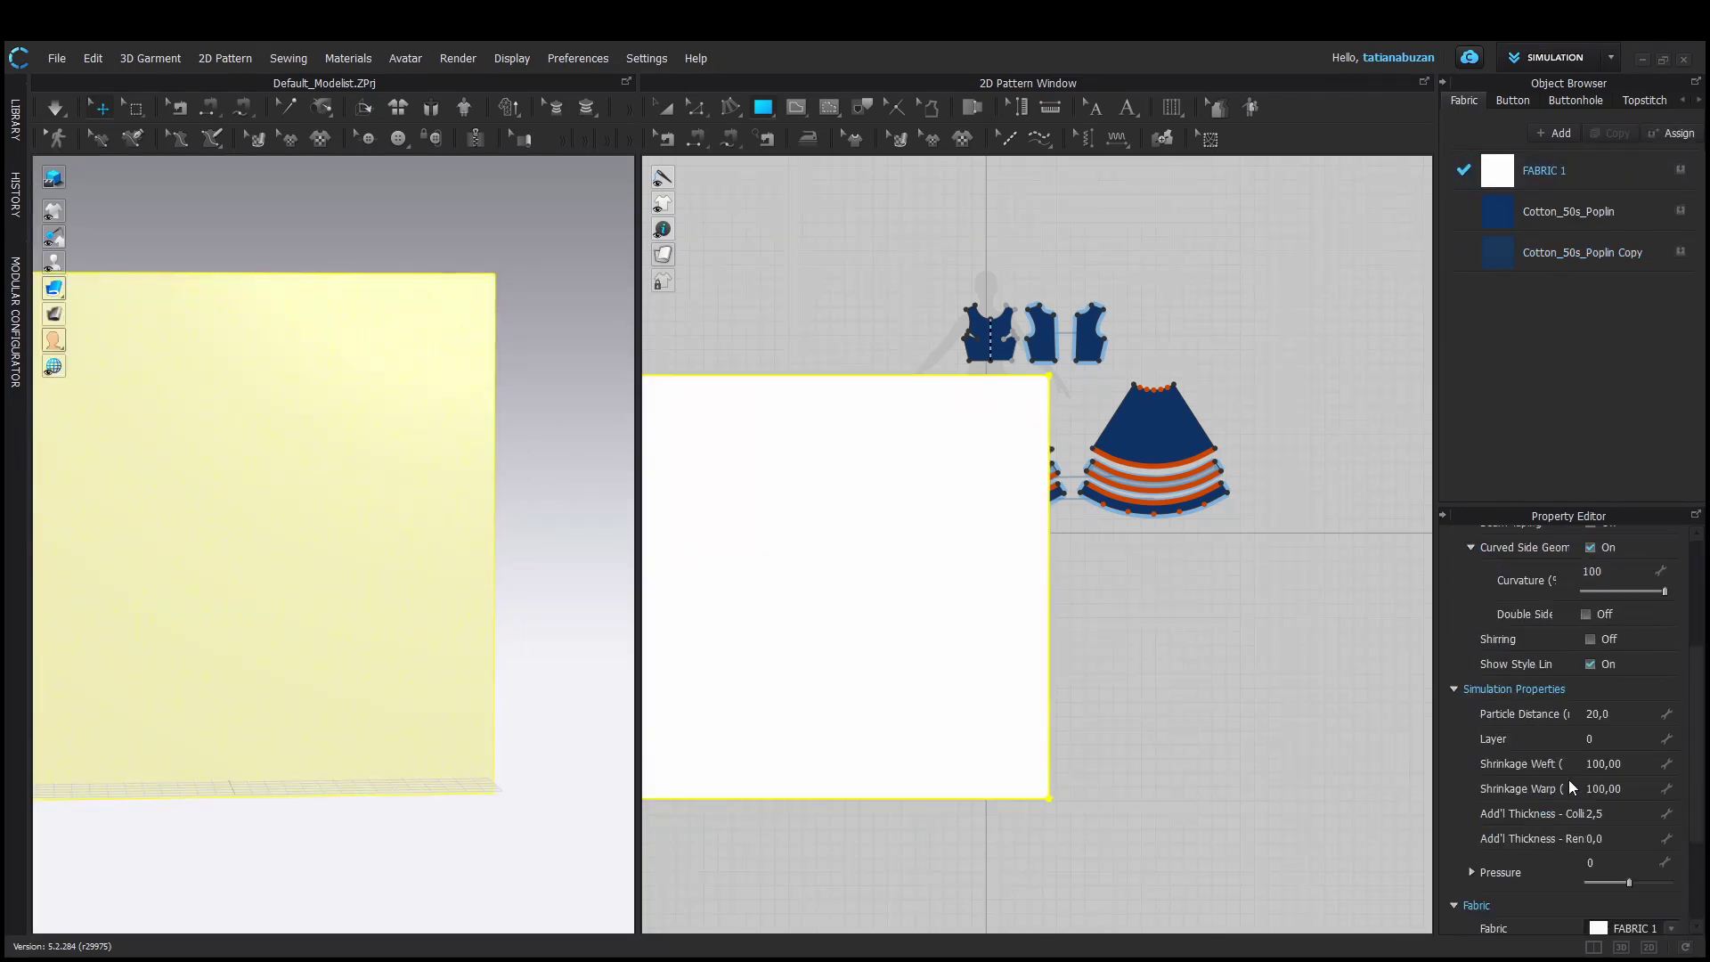
Open the Render window and start the interactive render of the panel
click(456, 57)
click(472, 79)
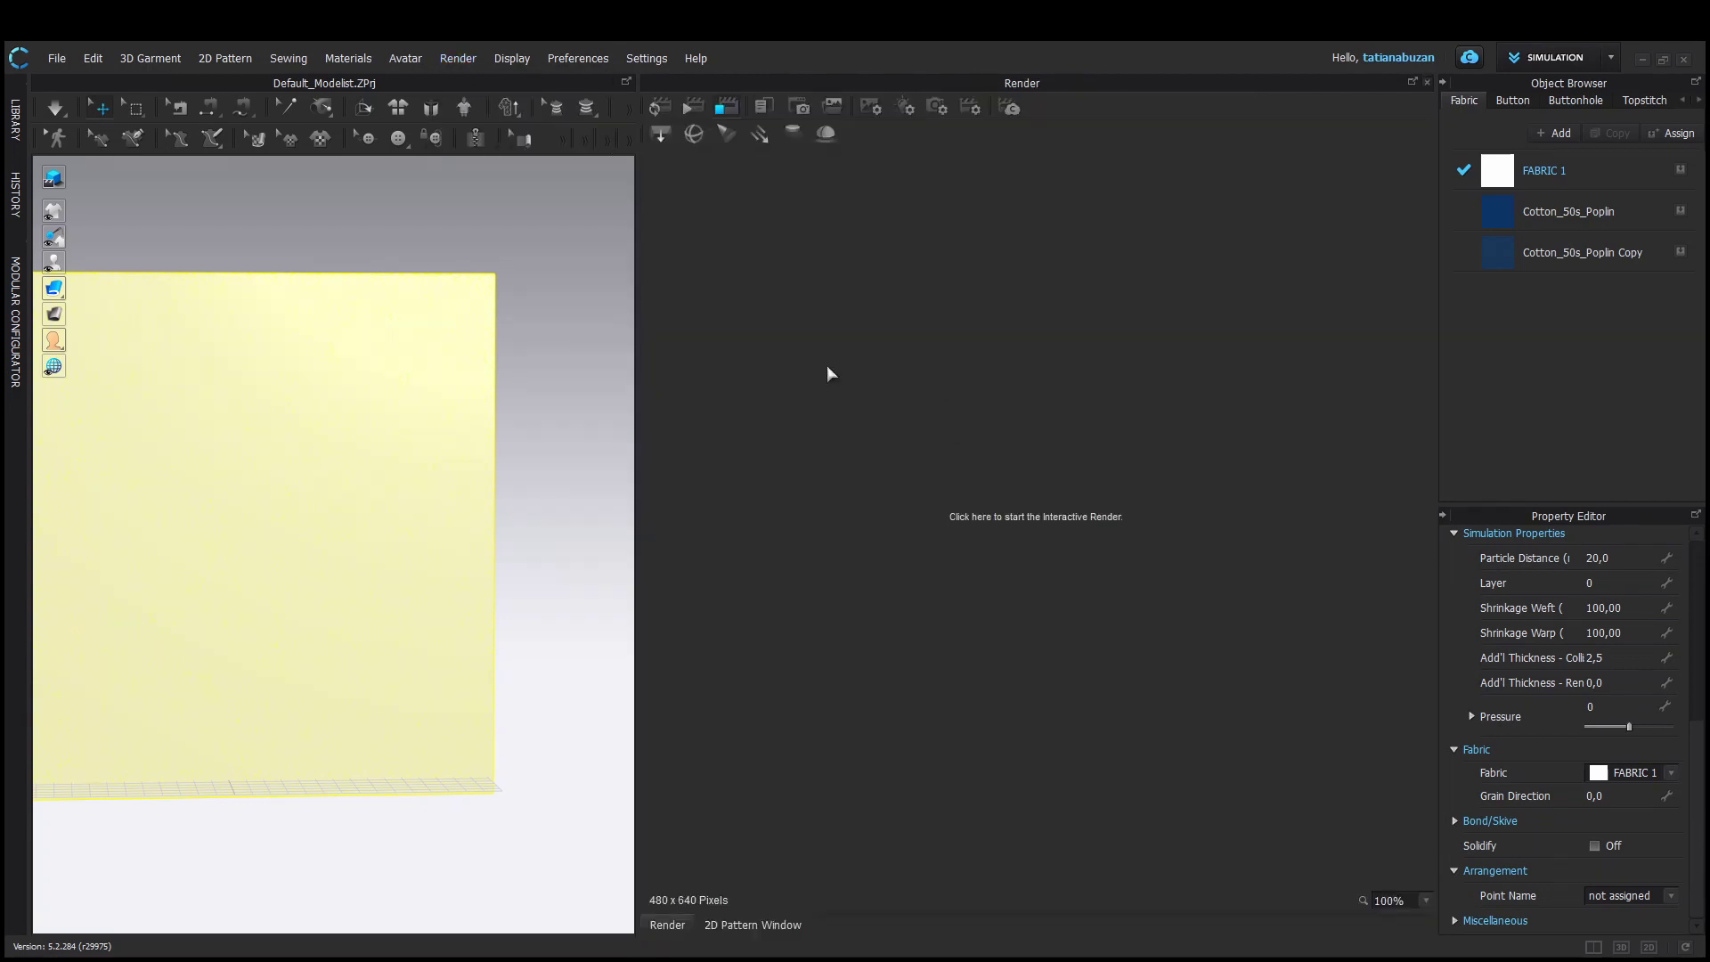
click(660, 107)
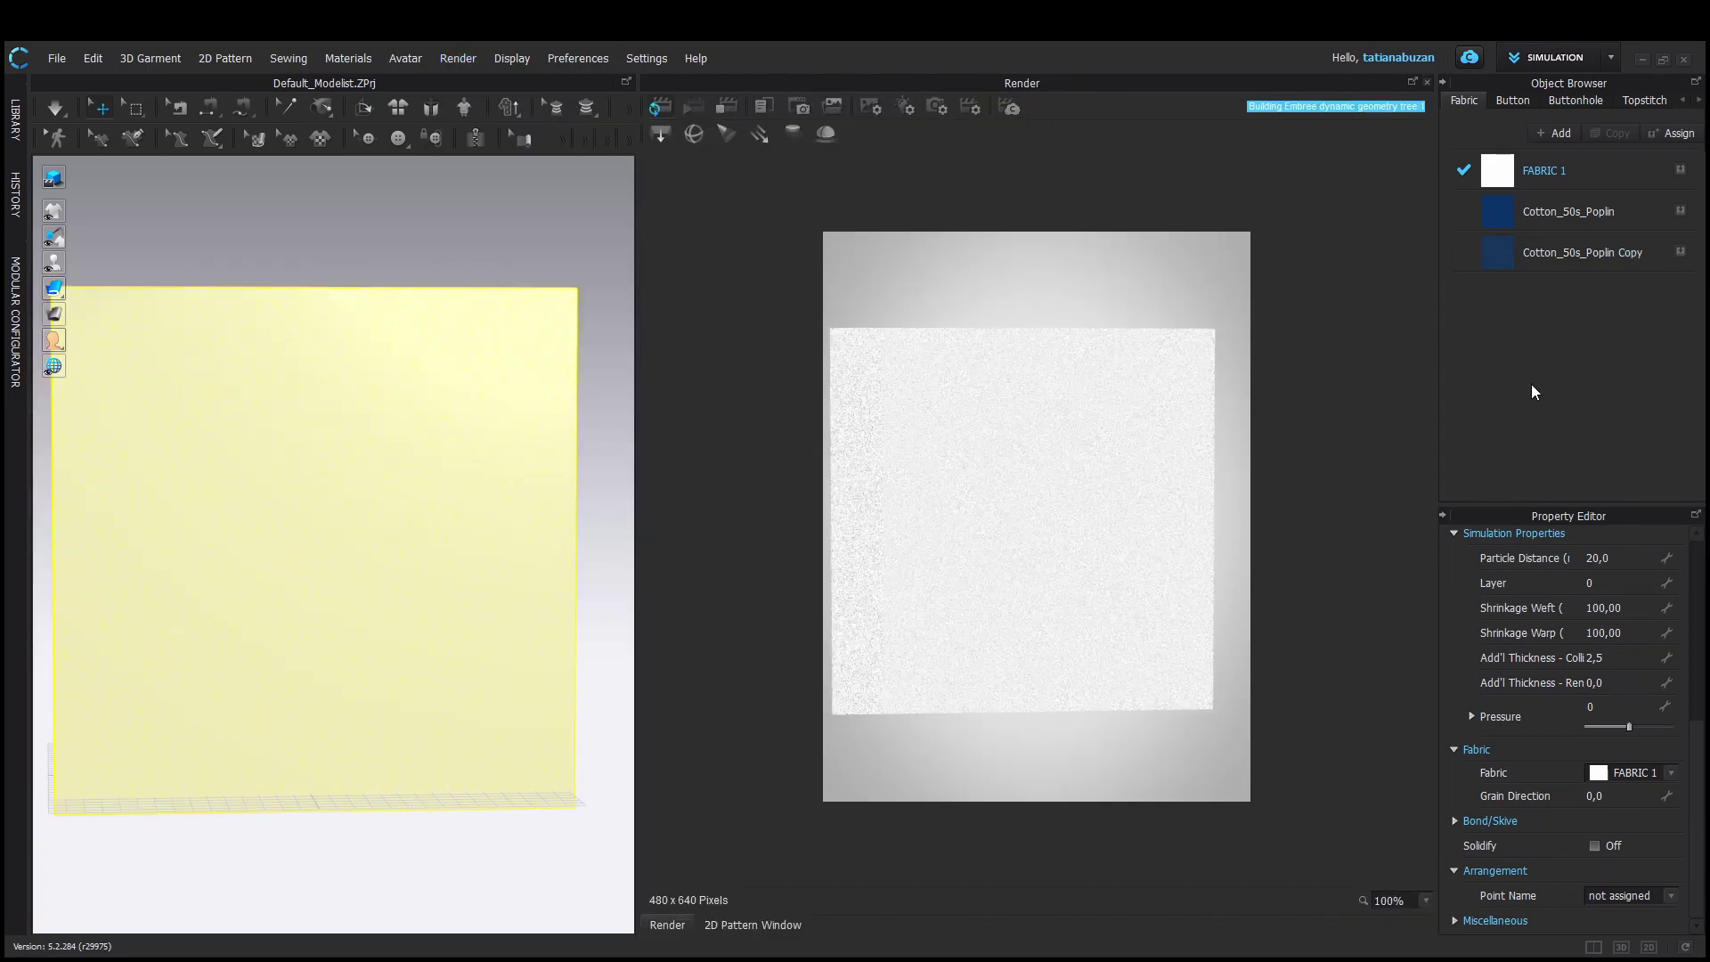
Change FABRIC 1's front material type to Metal
click(1500, 178)
scroll(1469, 659, down, 1)
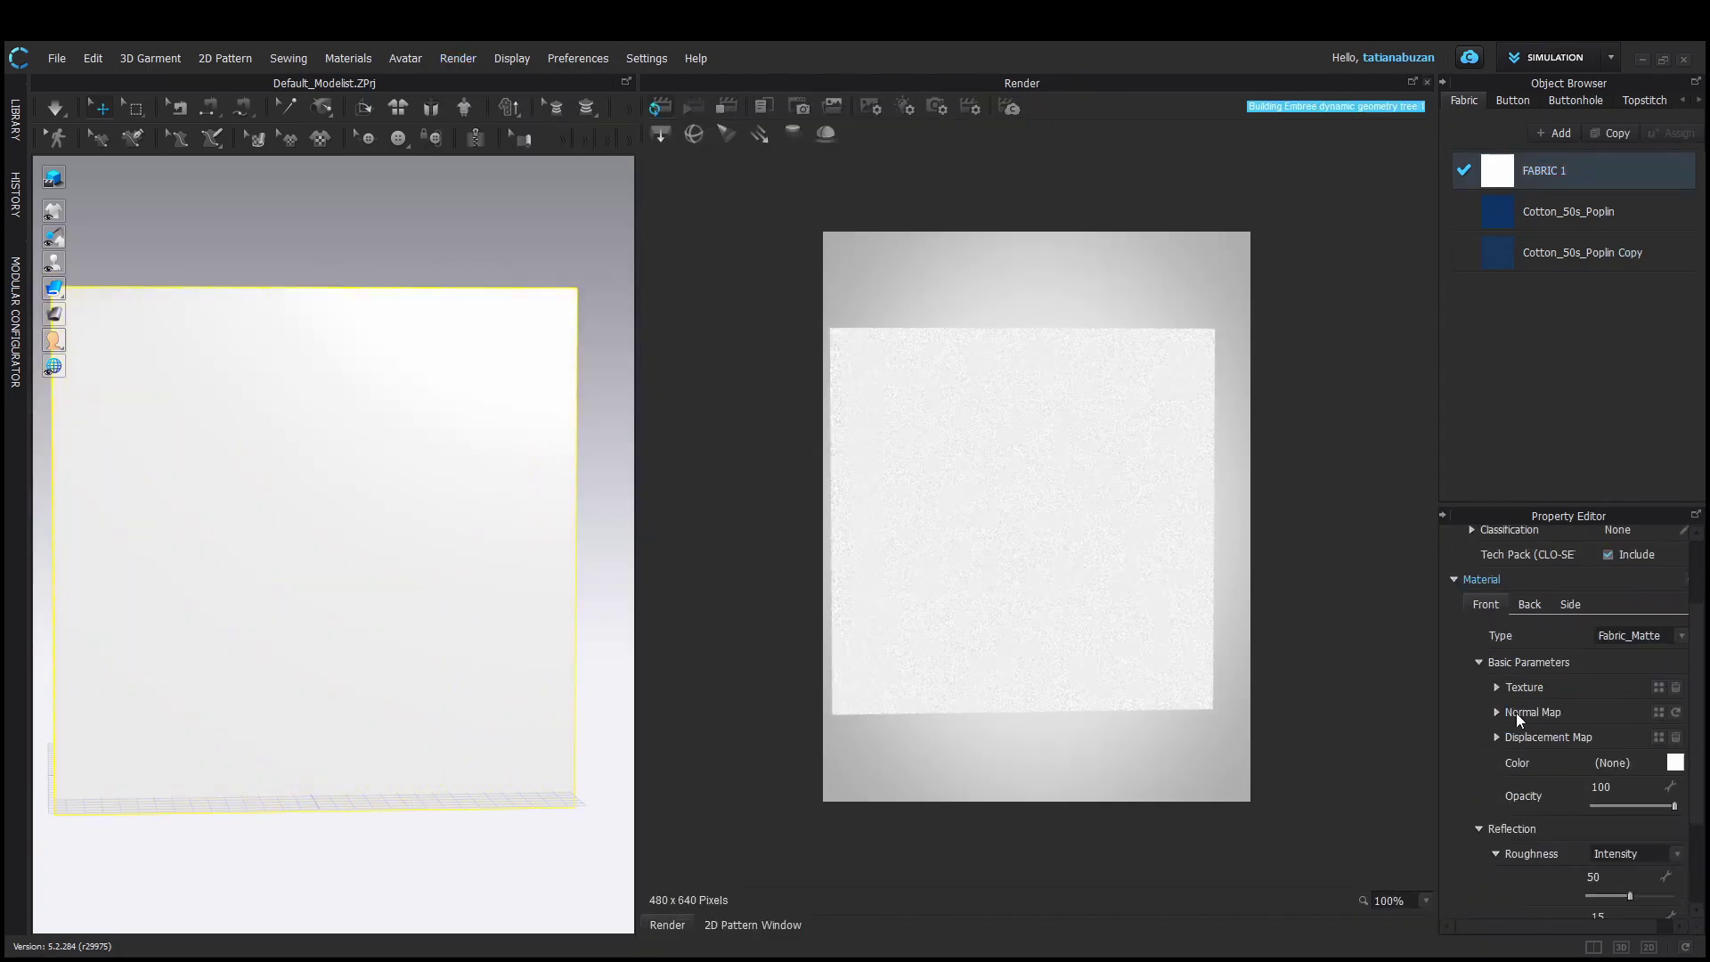
click(1635, 635)
click(1618, 846)
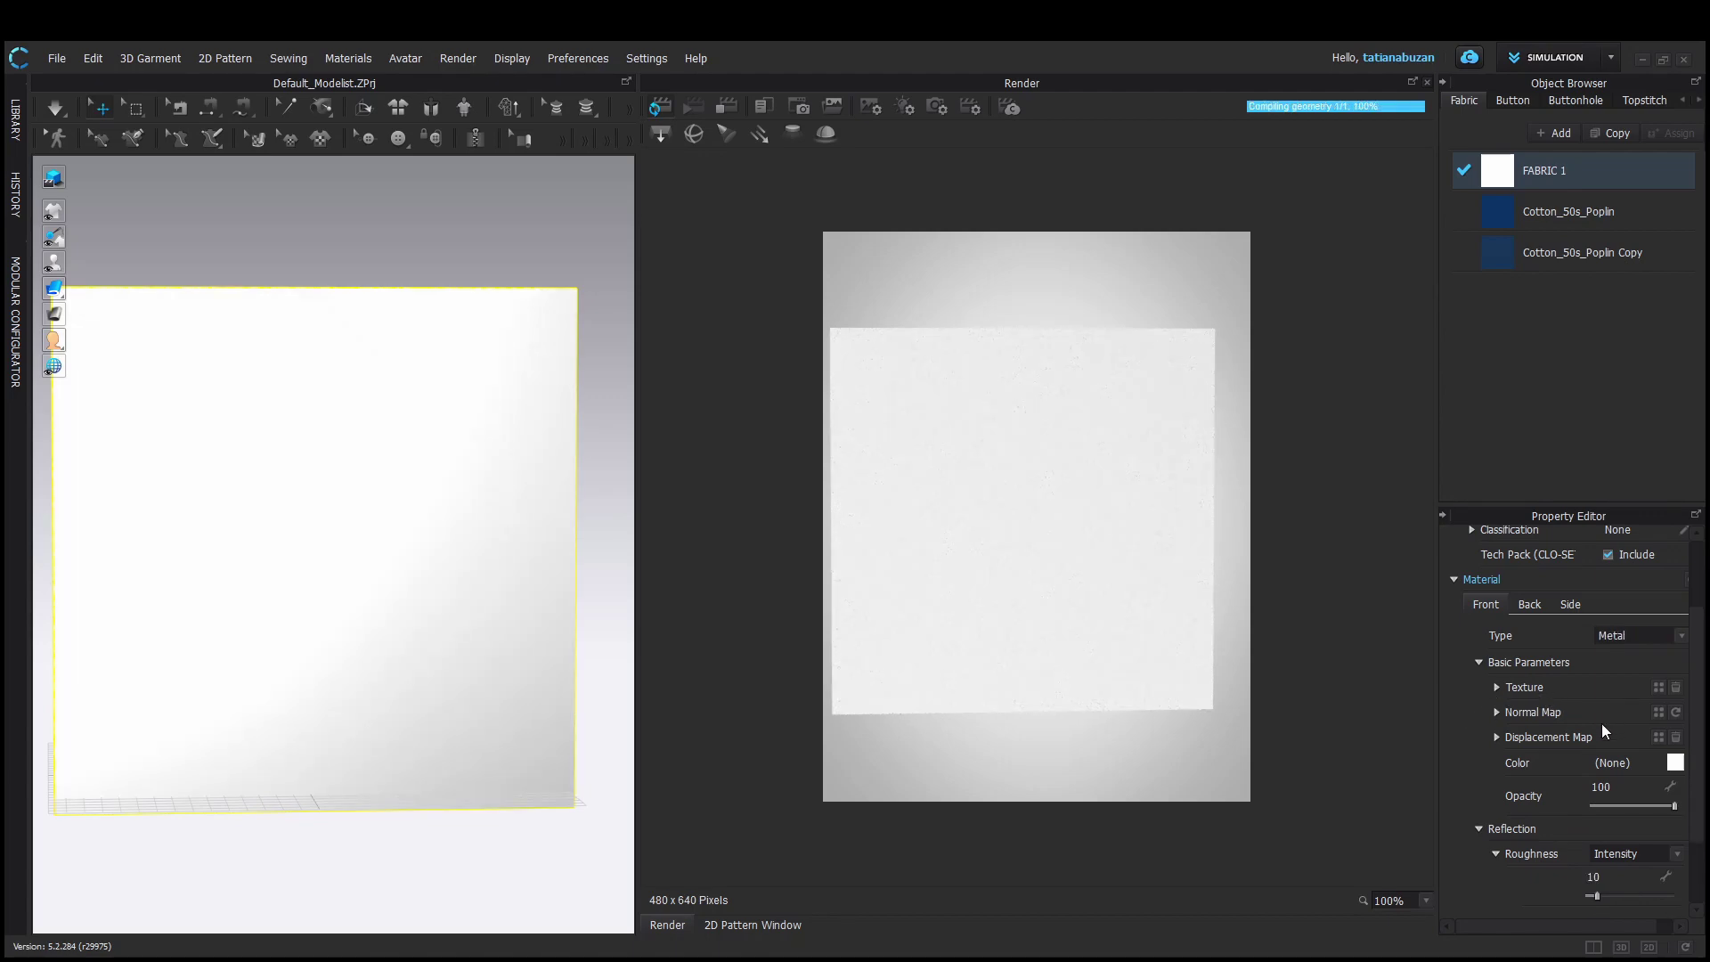
Give FABRIC 1 the light grey Pantone colour #C3C6C8 and set its reflection roughness to 0
click(1676, 763)
click(908, 588)
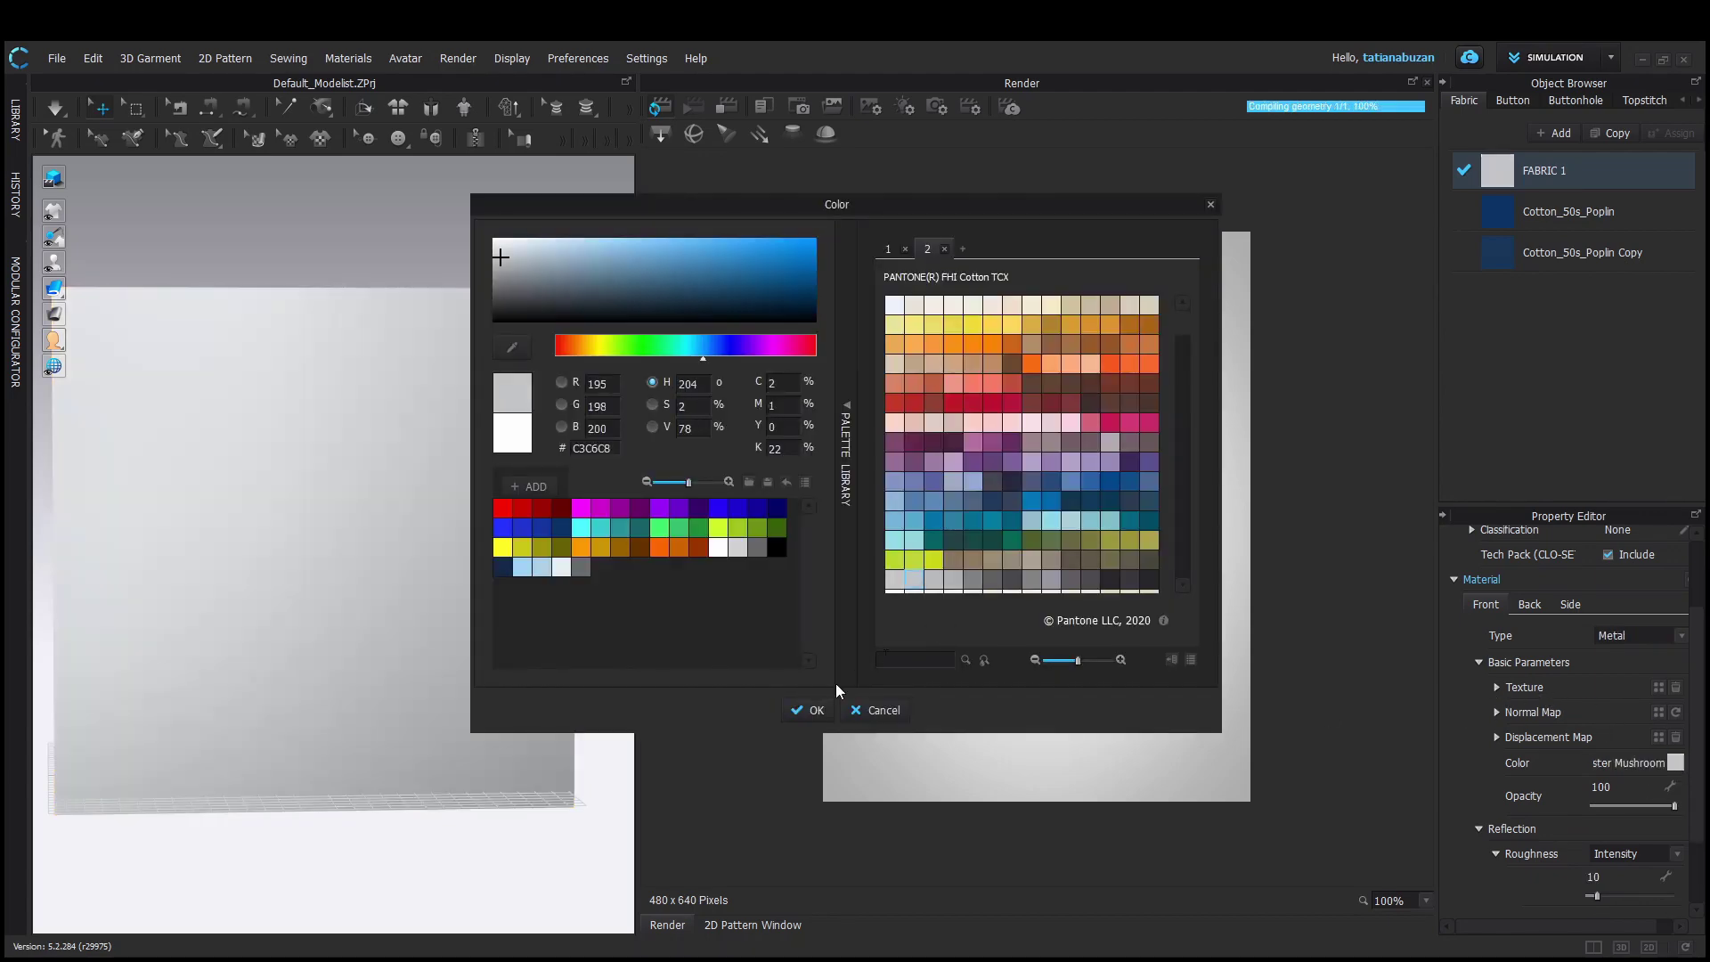
click(806, 709)
scroll(1523, 848, down, 1)
scroll(1524, 848, down, 1)
drag(1596, 798, 1575, 800)
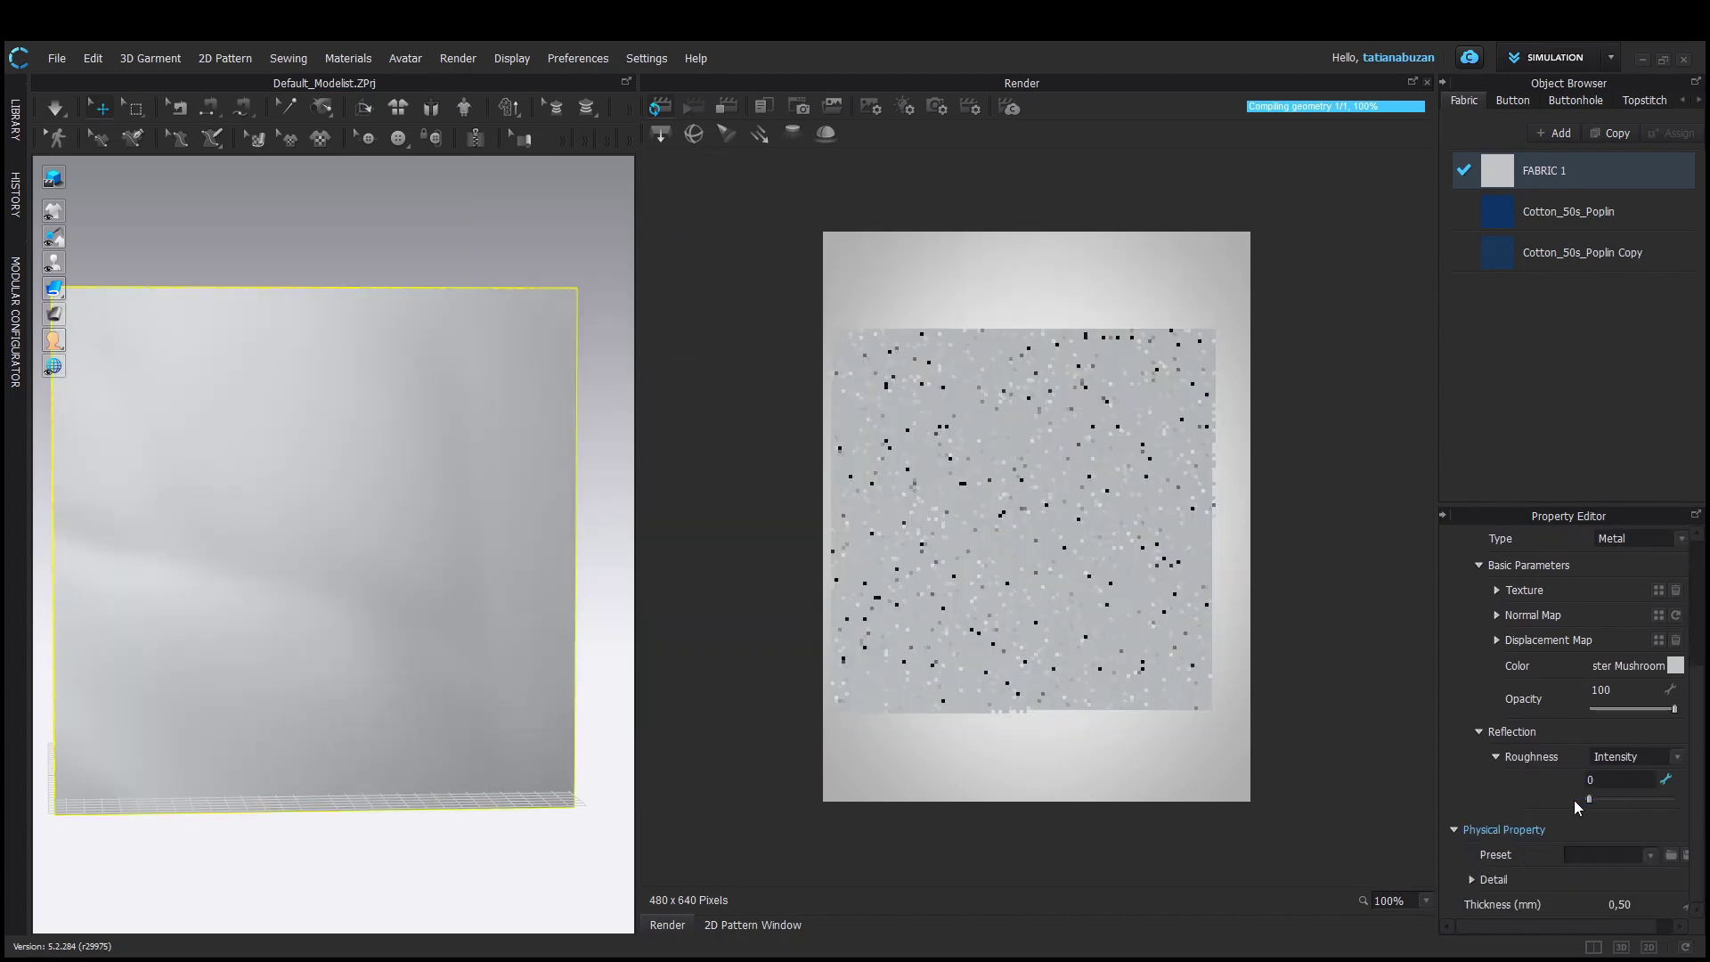
Return to the 2D Pattern Window and deactivate the large square panel as pattern only
click(752, 925)
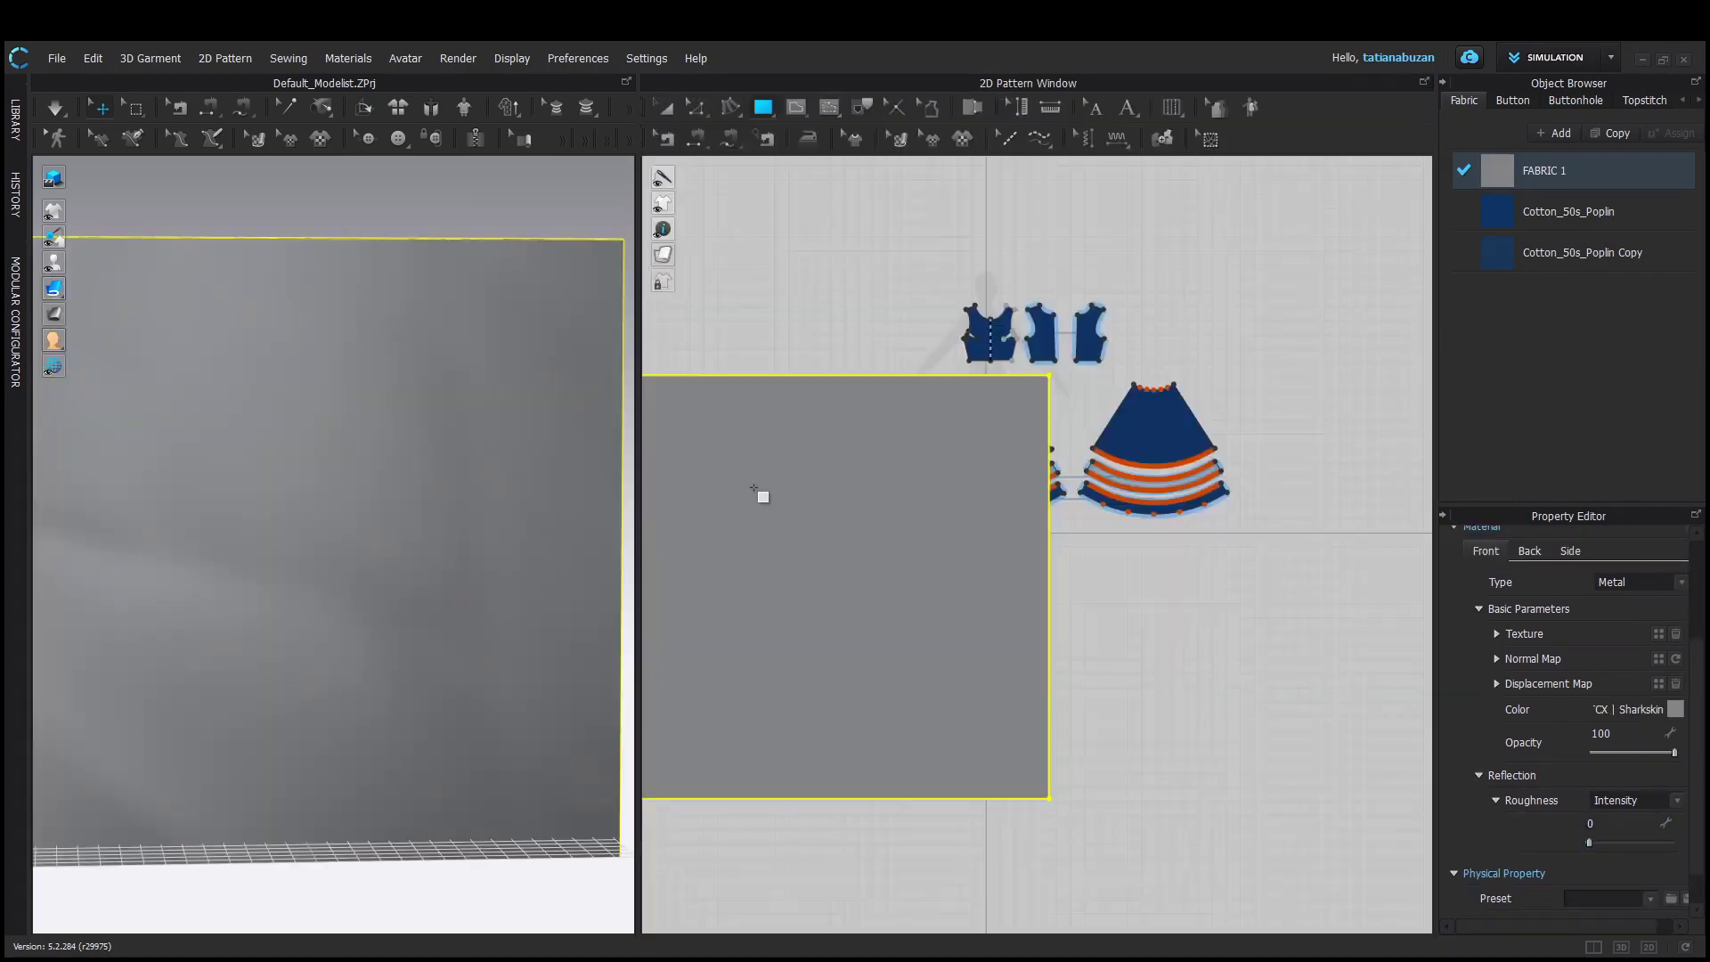
scroll(519, 604, down, 3)
right_drag(496, 599, 517, 502)
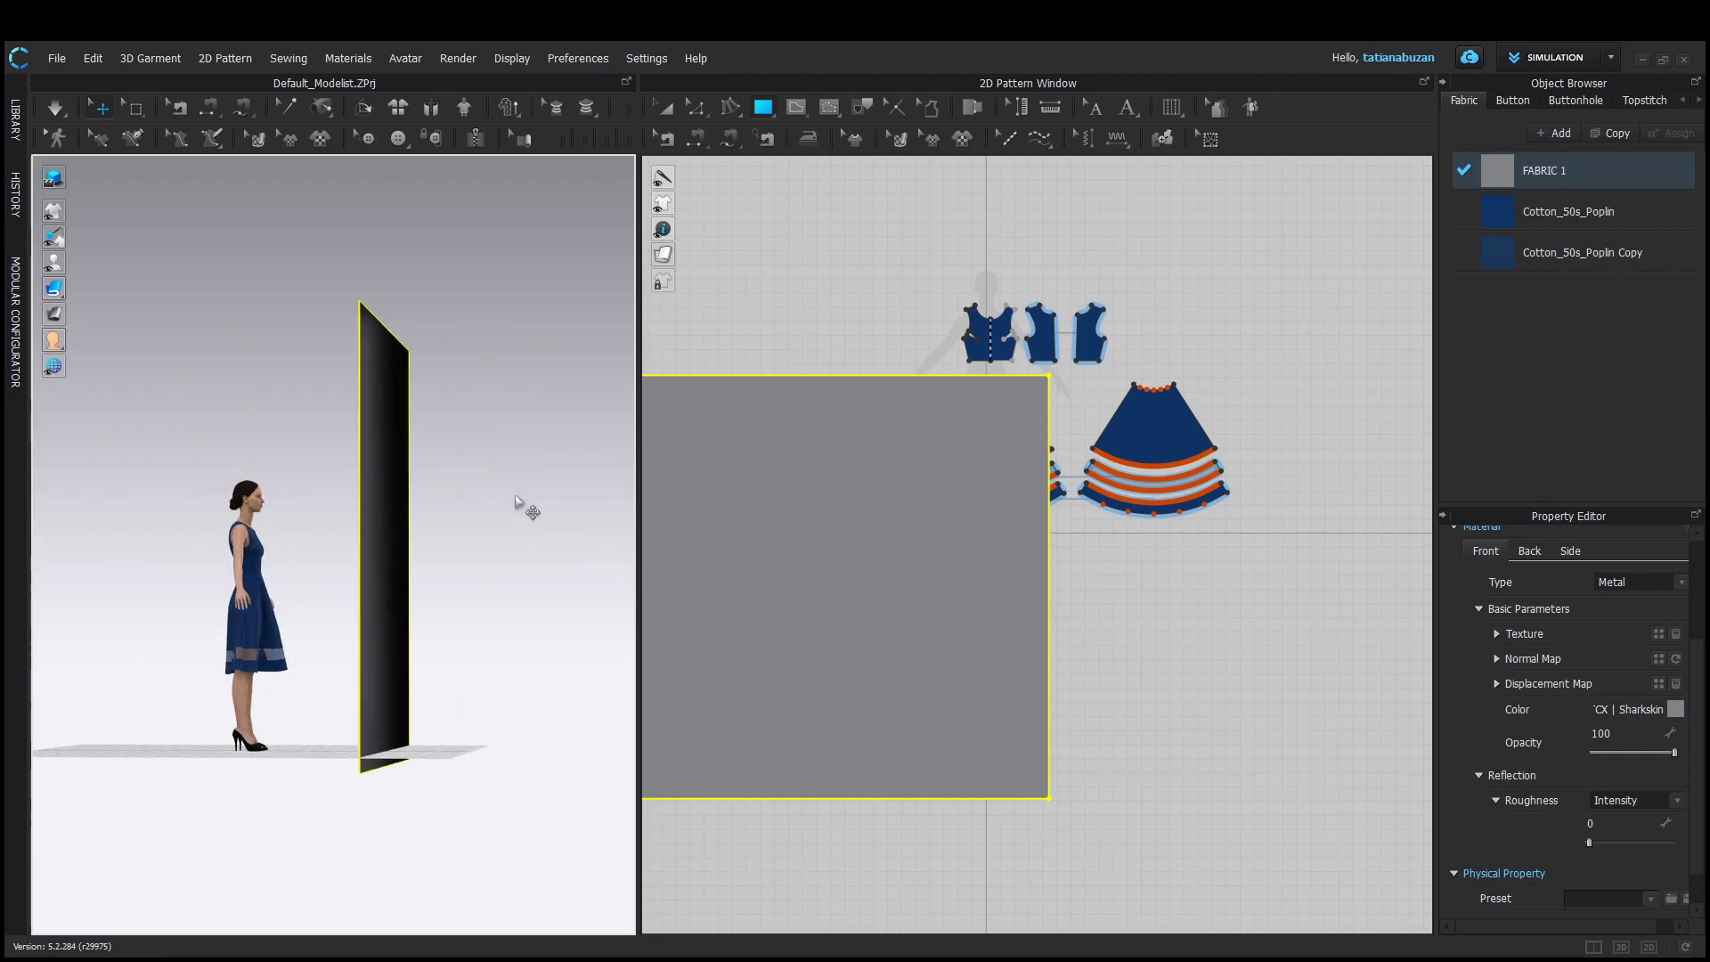
right_click(388, 526)
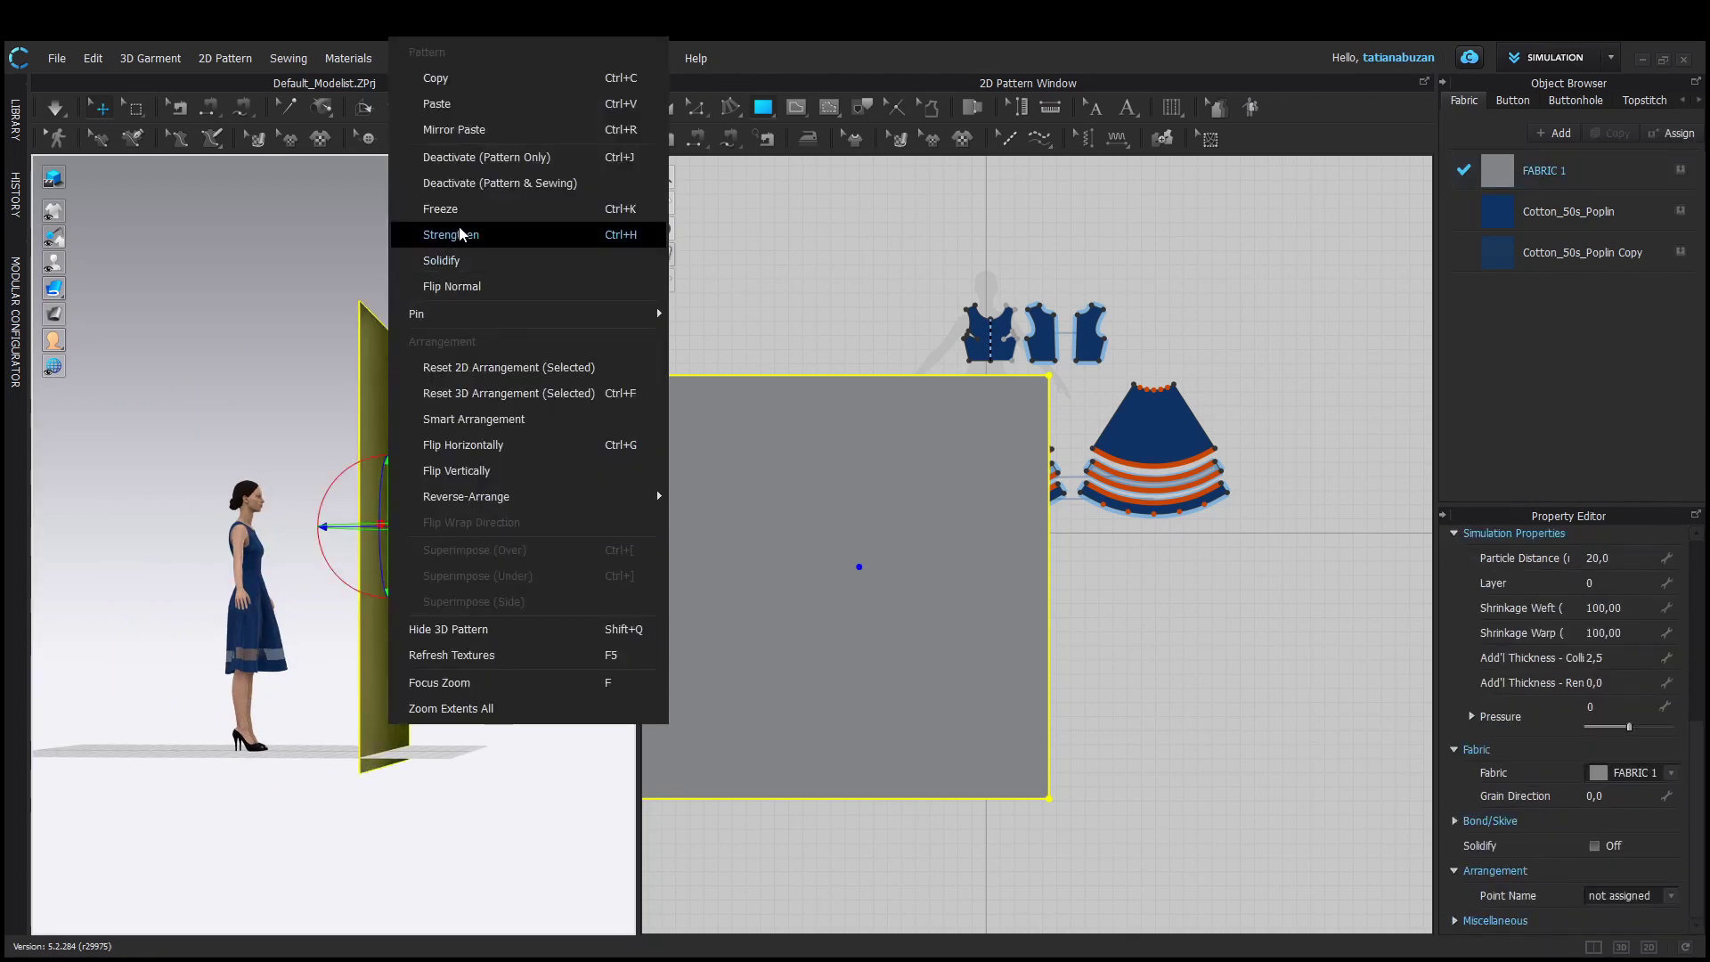
click(487, 158)
right_drag(489, 363, 343, 342)
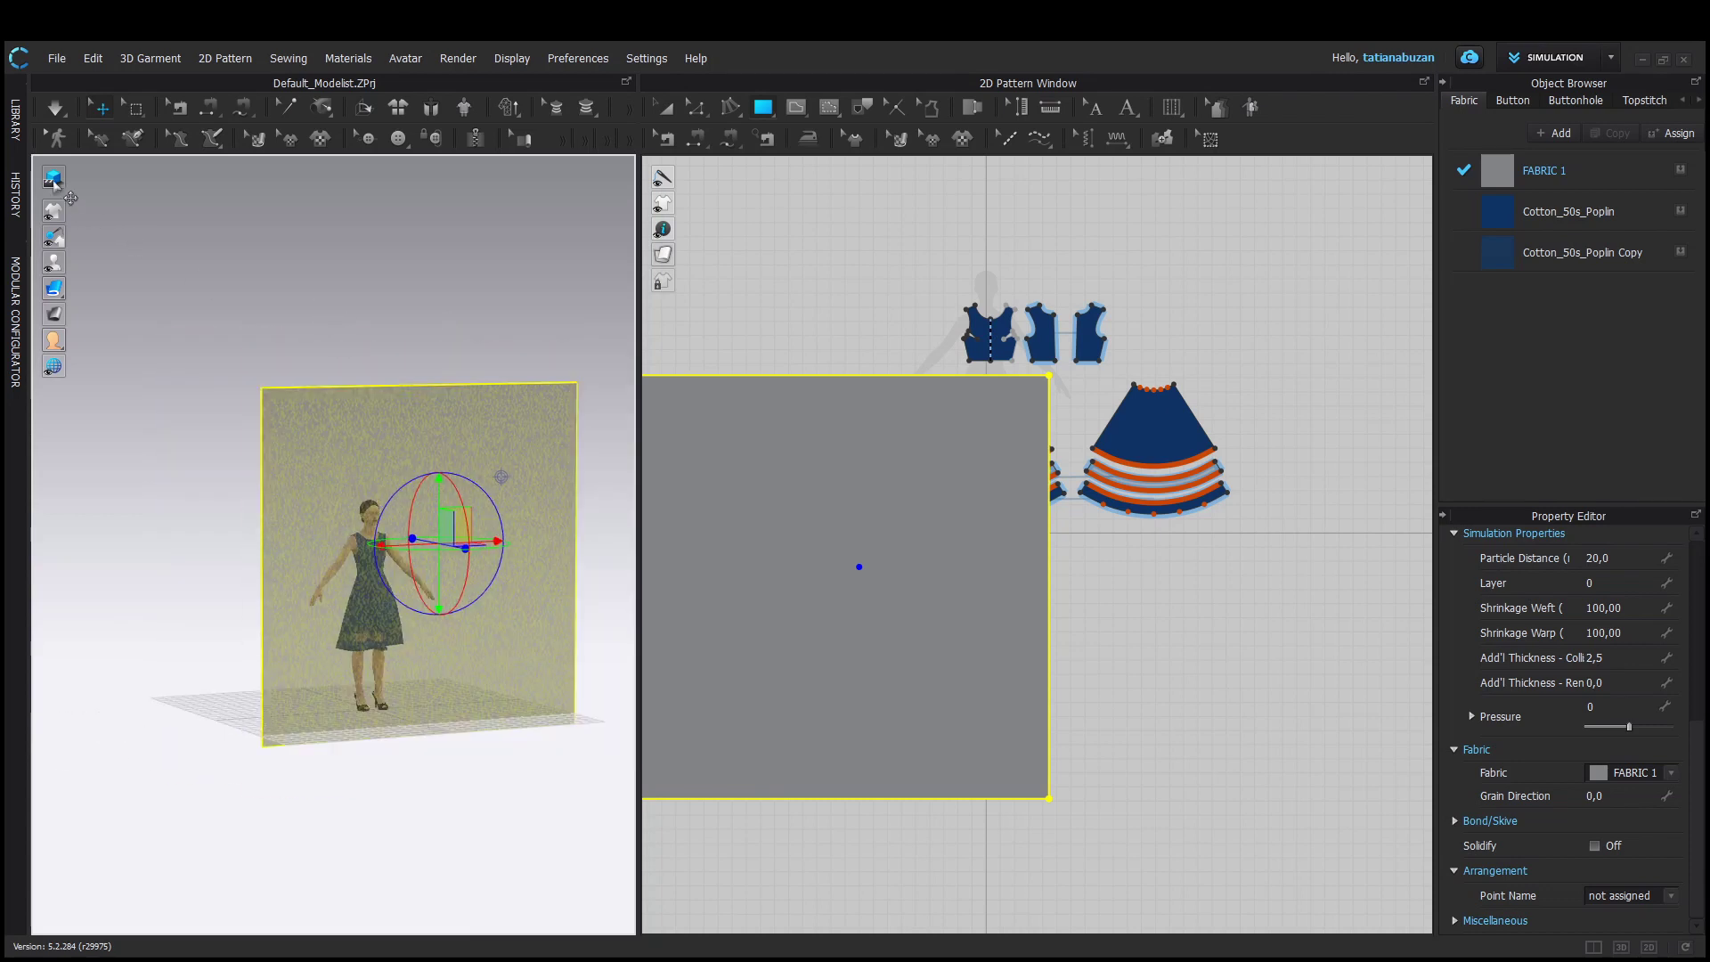
Load the FV2_01_No_Hands_Pose.mtn motion from the avatar library onto the avatar
click(15, 118)
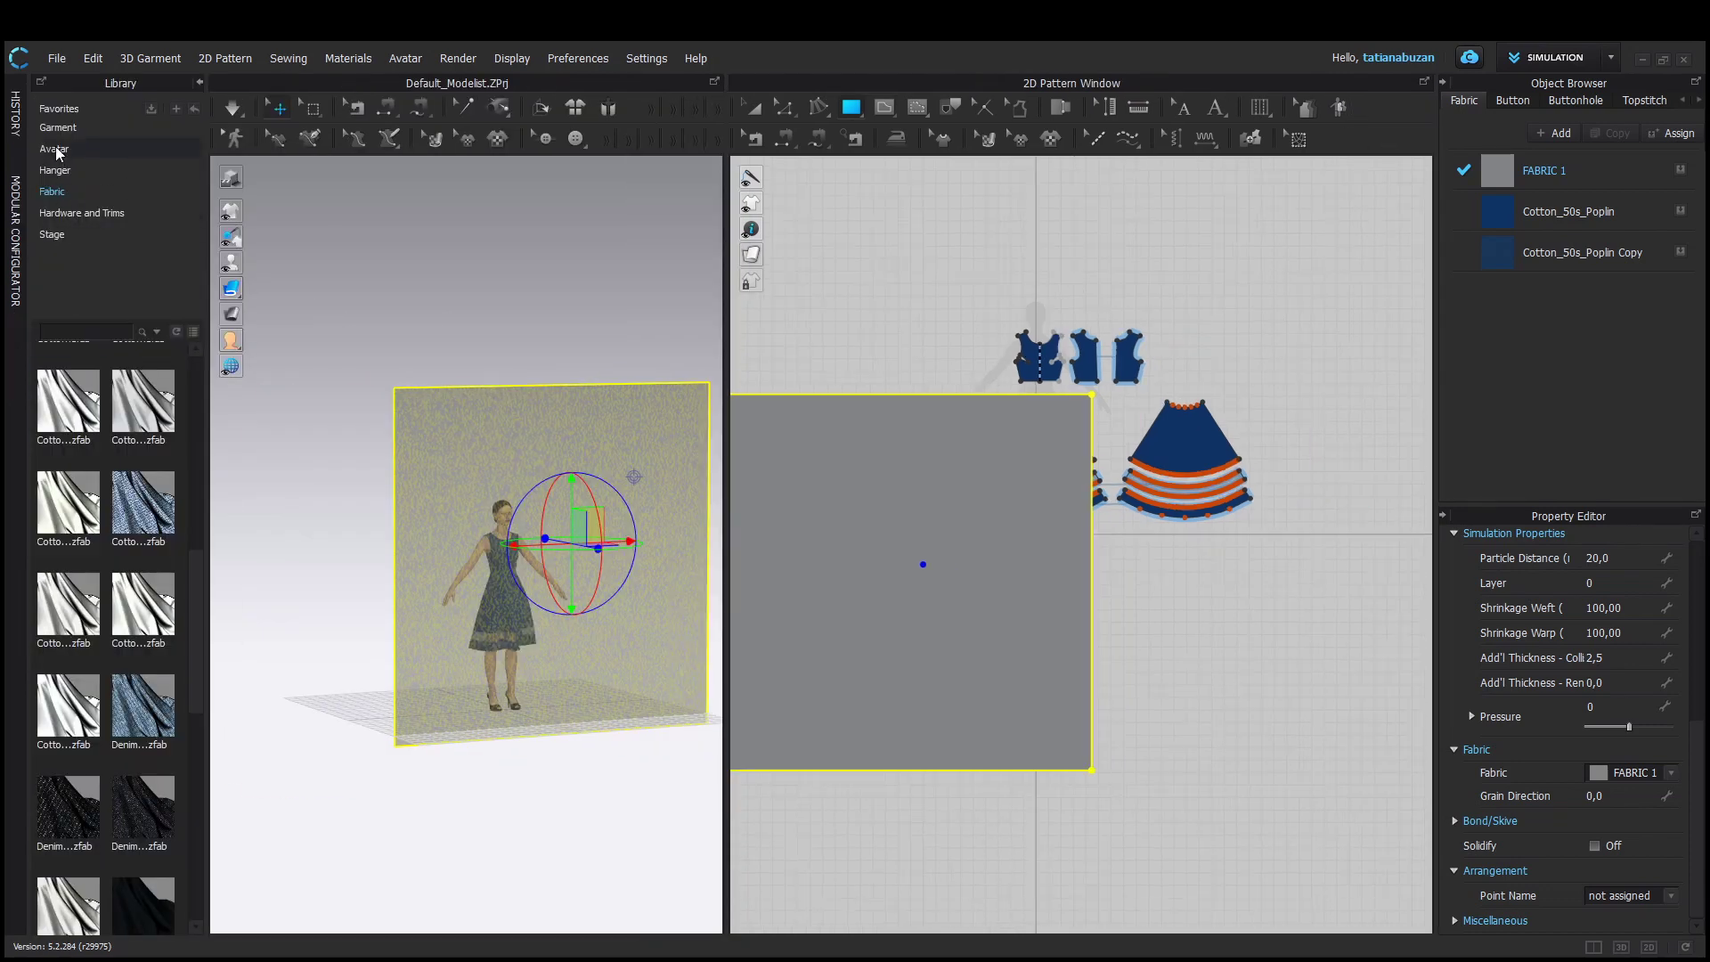
click(55, 148)
double_click(143, 510)
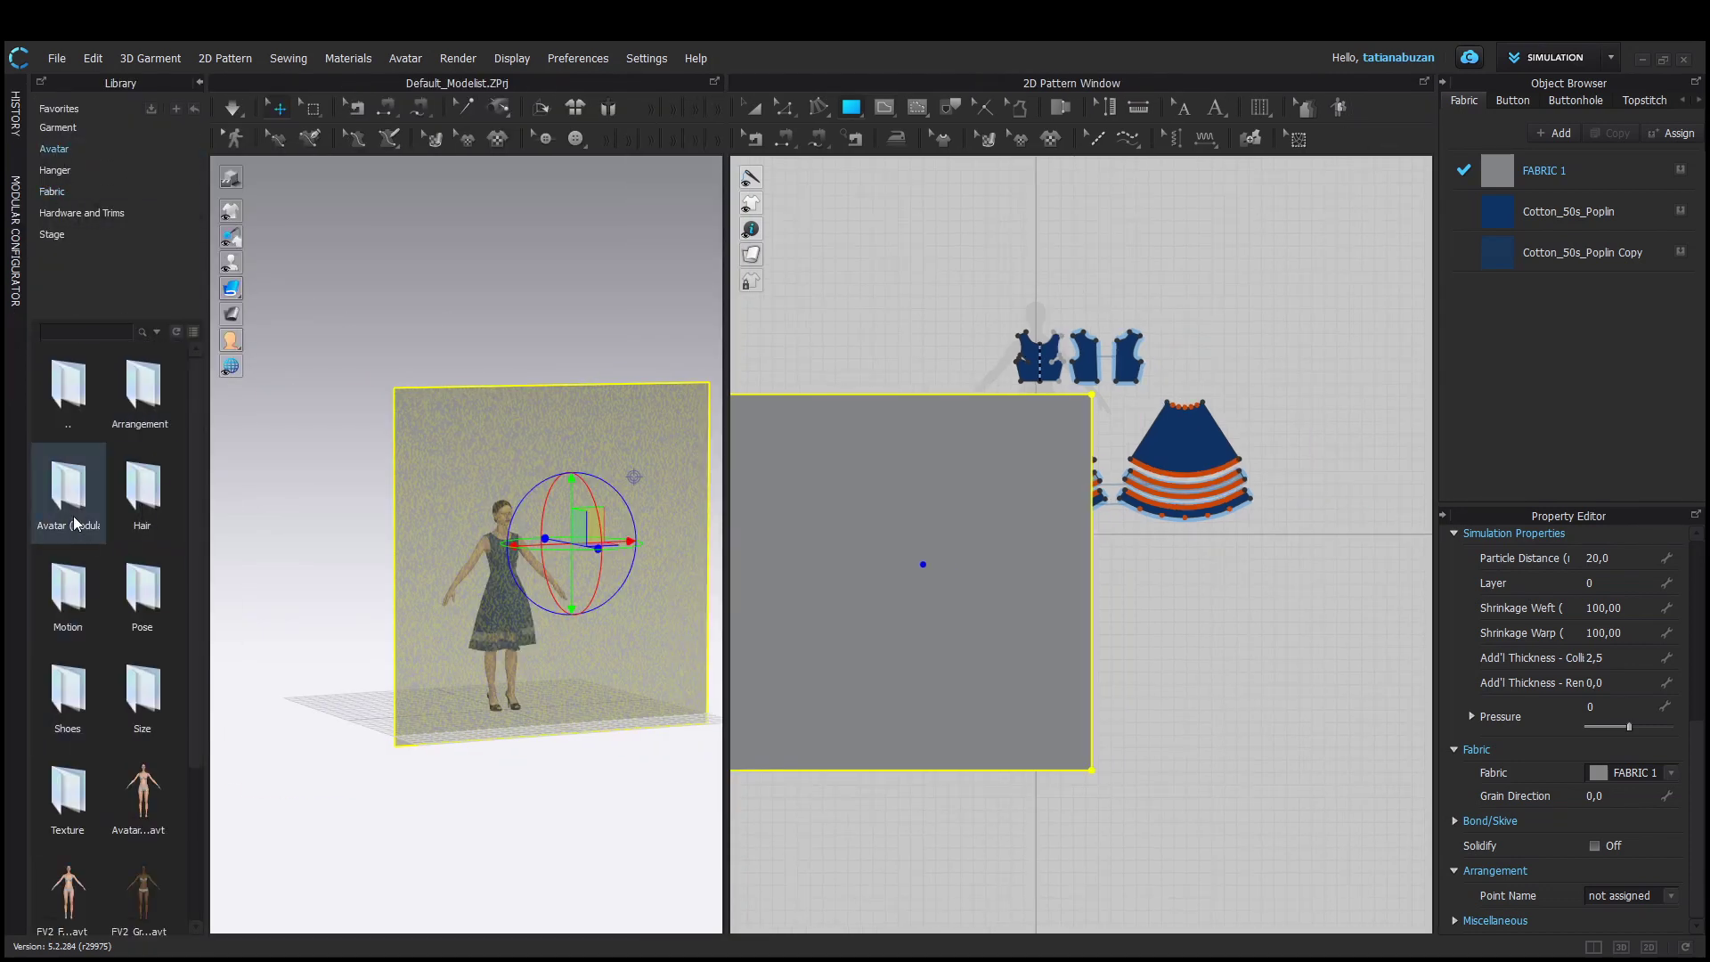
double_click(67, 588)
double_click(142, 392)
click(904, 531)
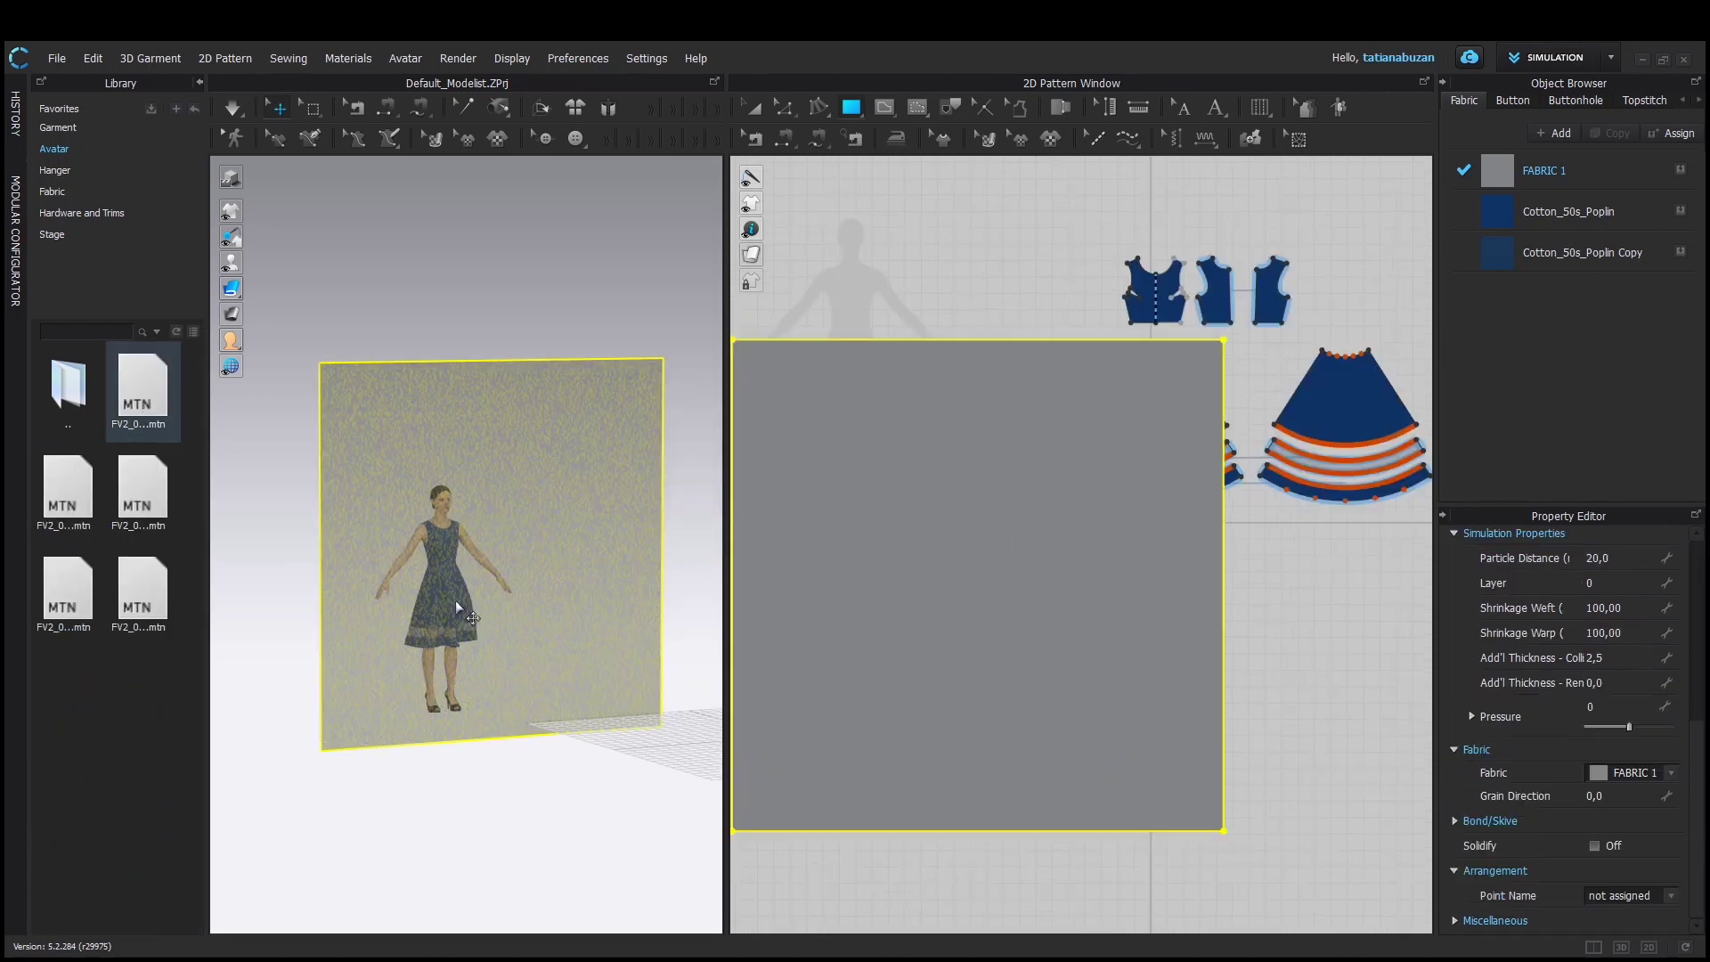
Move the square panel forward over the ground grid, ahead of the avatar's starting position, and close the Library
scroll(457, 610, down, 4)
right_drag(460, 611, 669, 626)
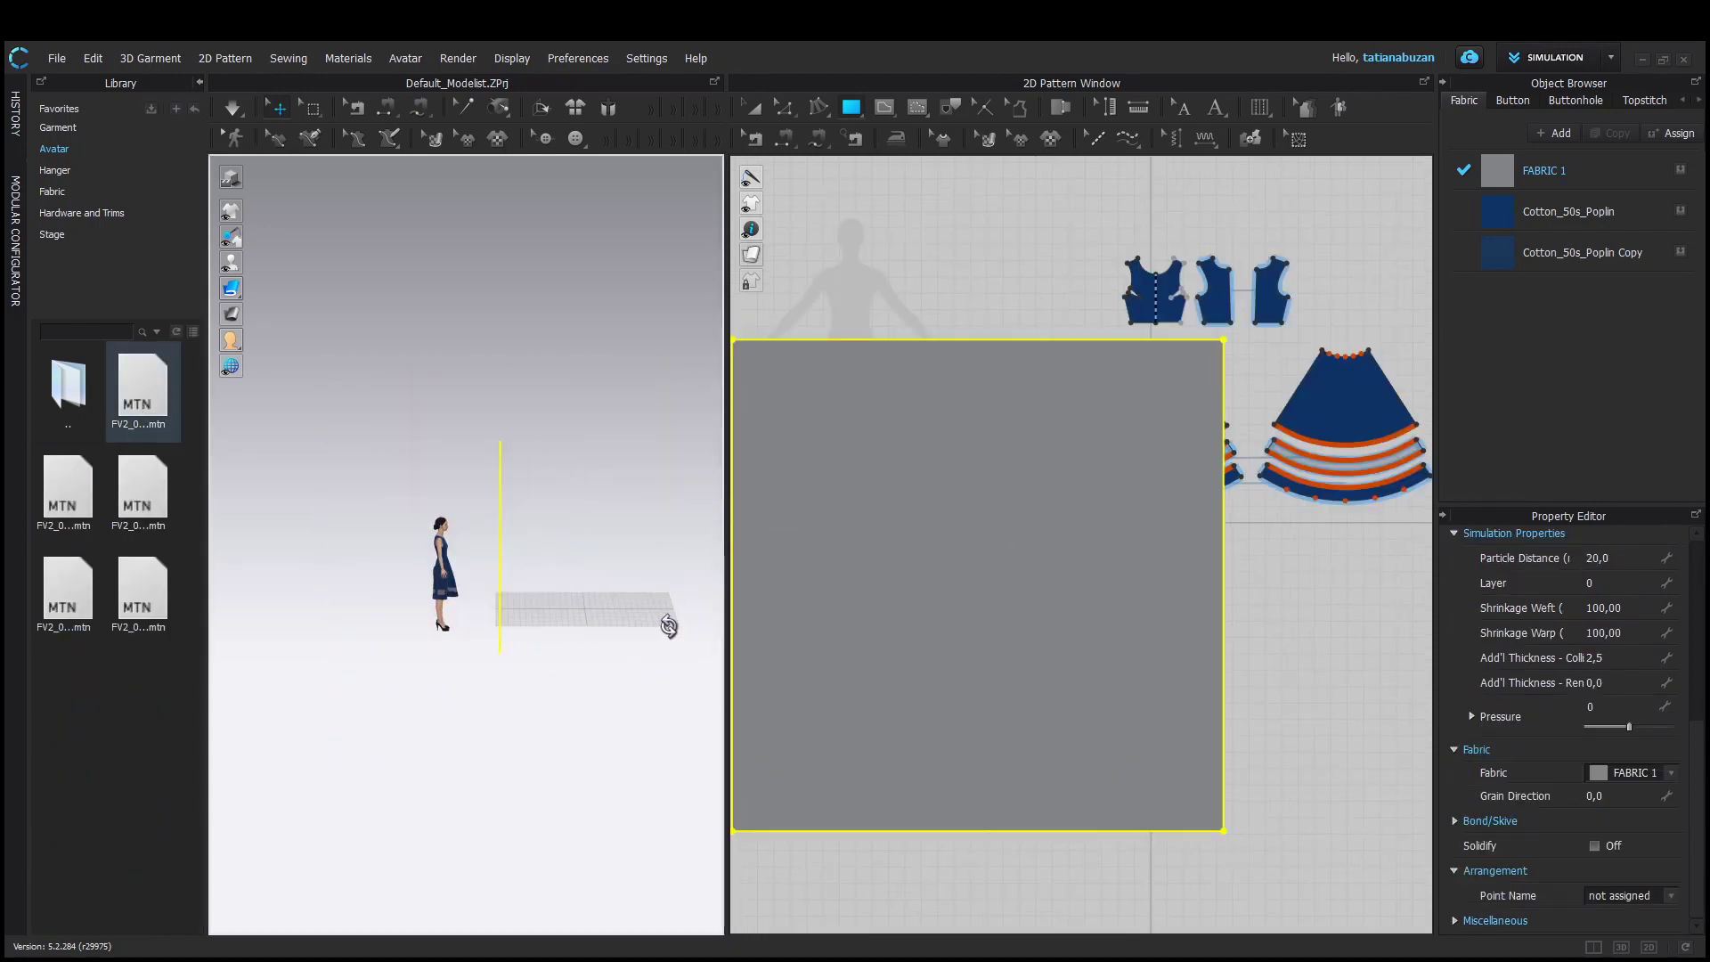
right_drag(585, 570, 495, 597)
scroll(367, 496, up, 3)
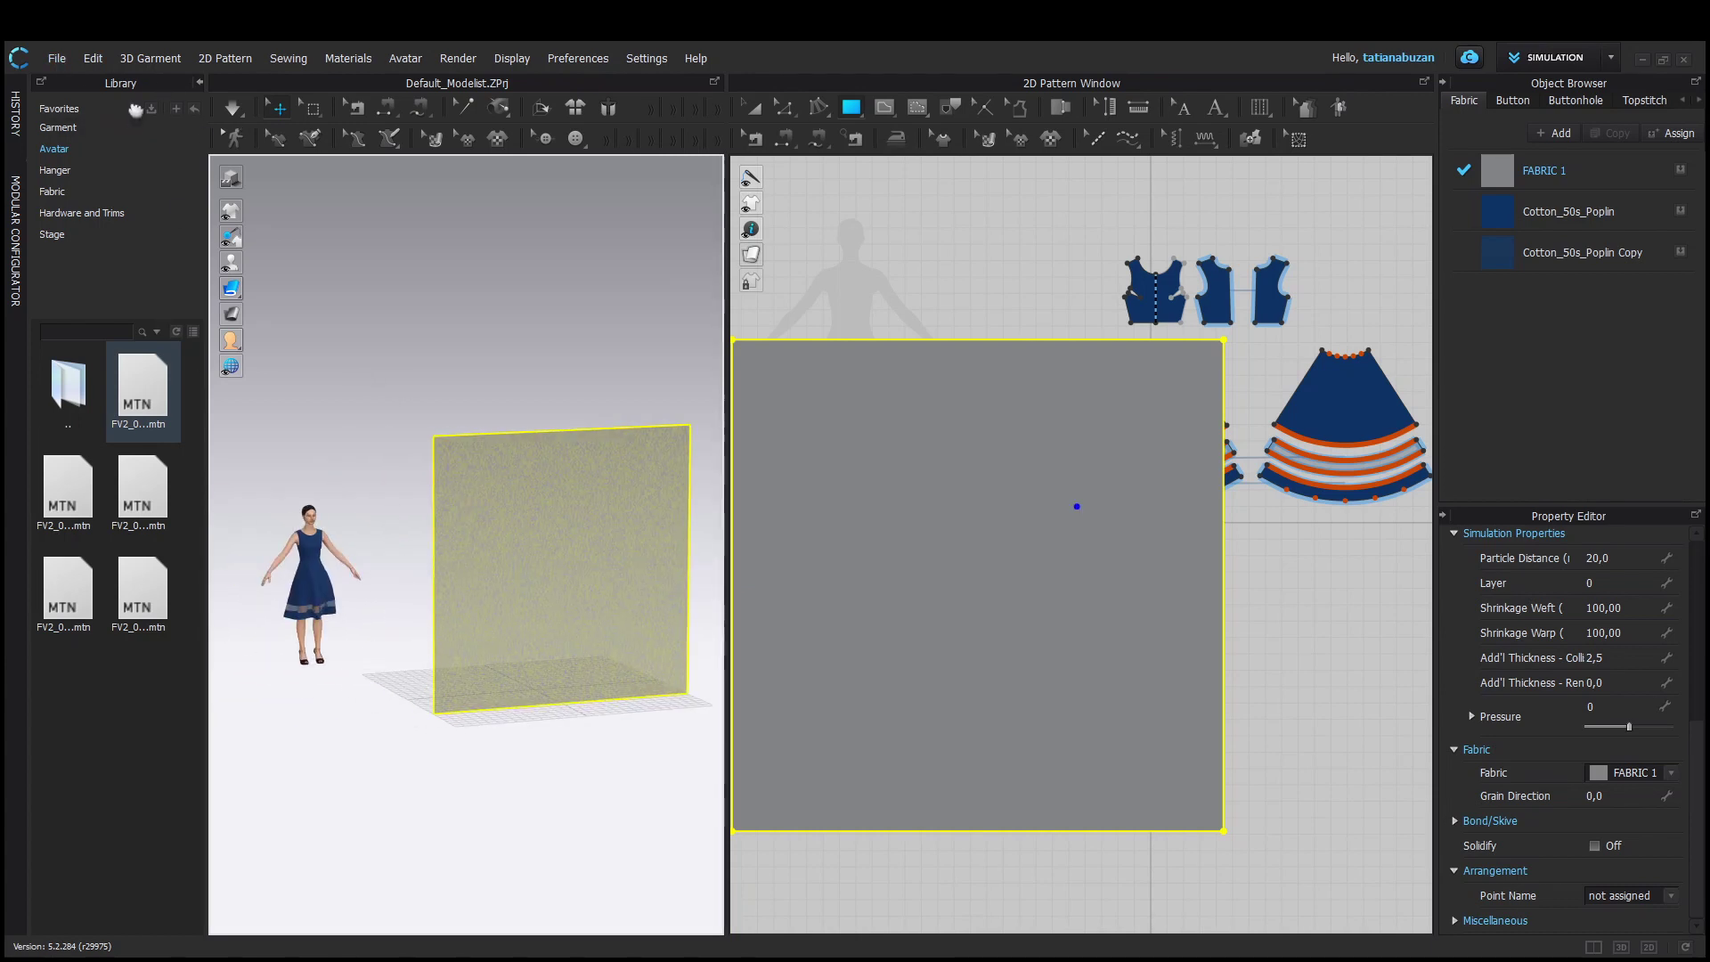
click(199, 82)
scroll(355, 597, up, 2)
right_drag(329, 561, 375, 586)
middle_drag(375, 586, 294, 611)
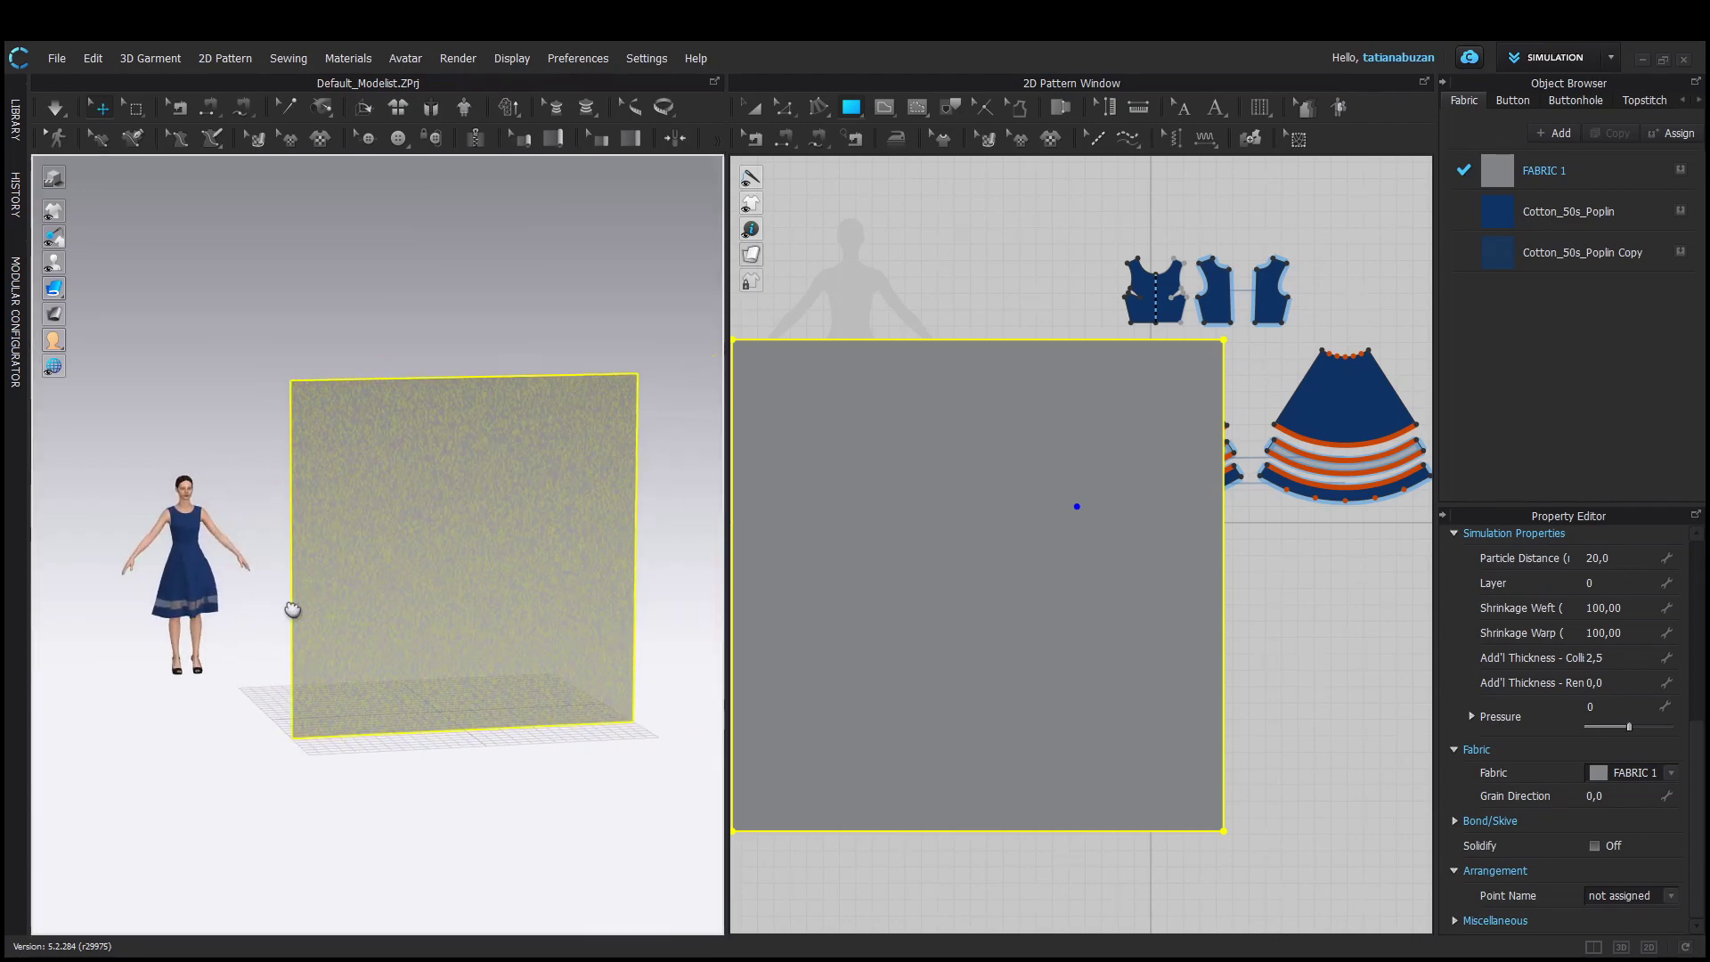
scroll(290, 613, down, 1)
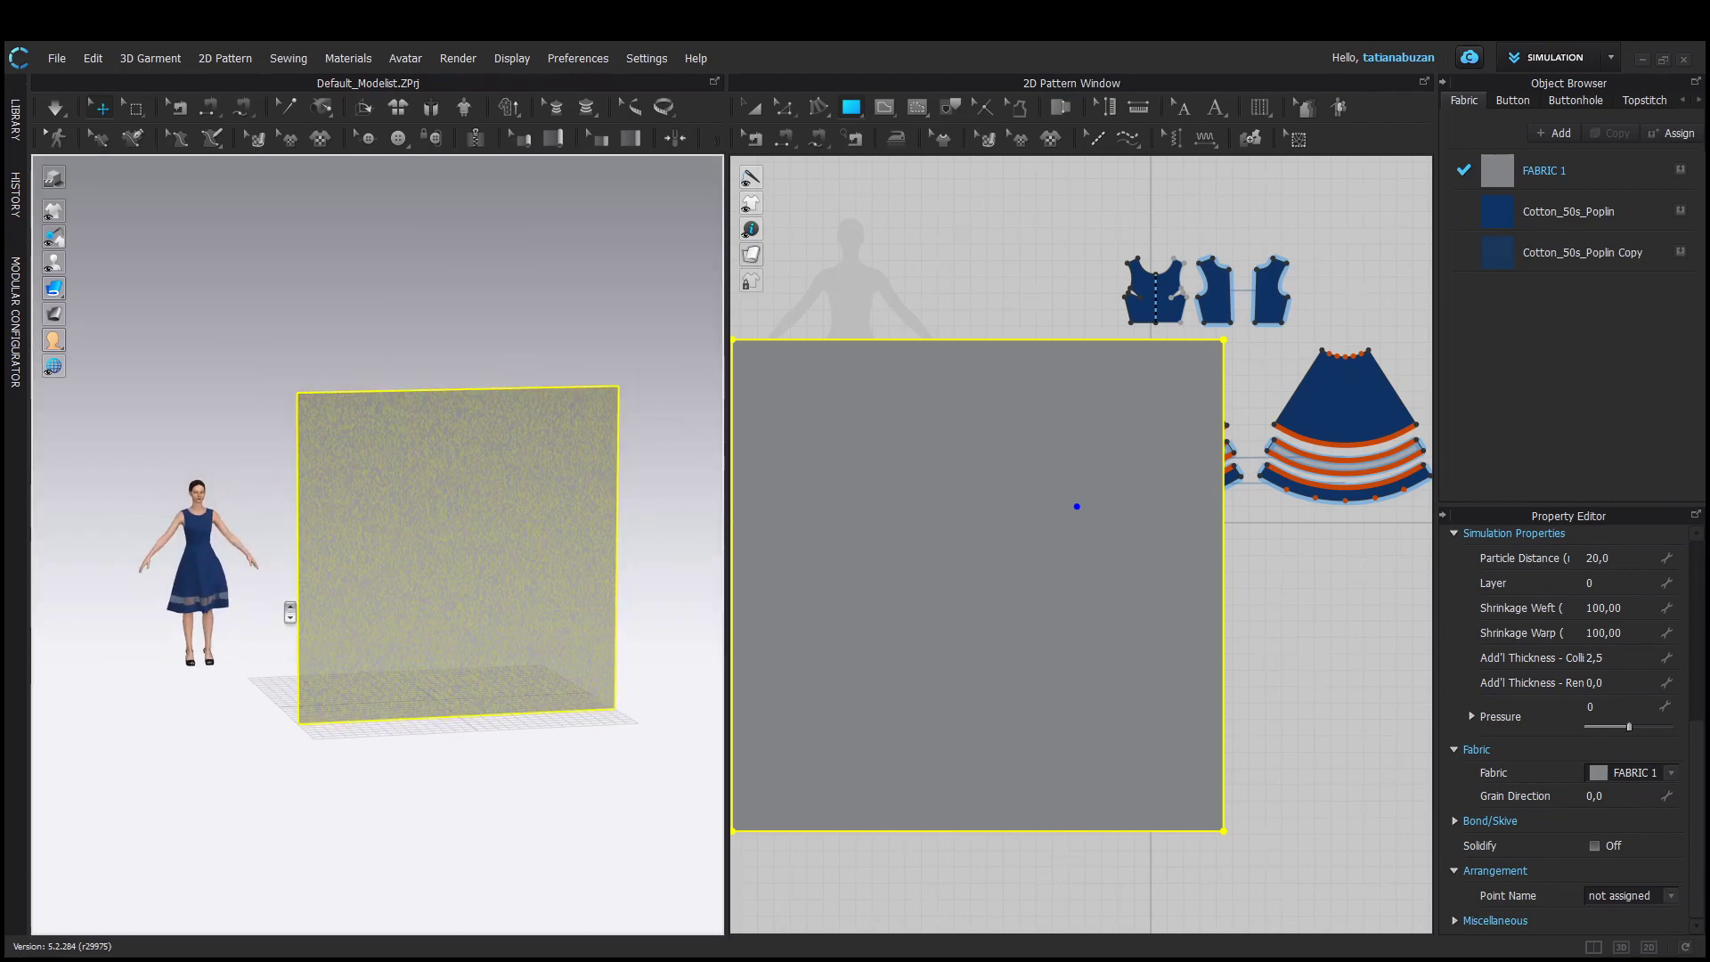
Switch to Animation mode and record the dress simulation over the full walking motion
click(1609, 57)
click(1549, 123)
click(828, 562)
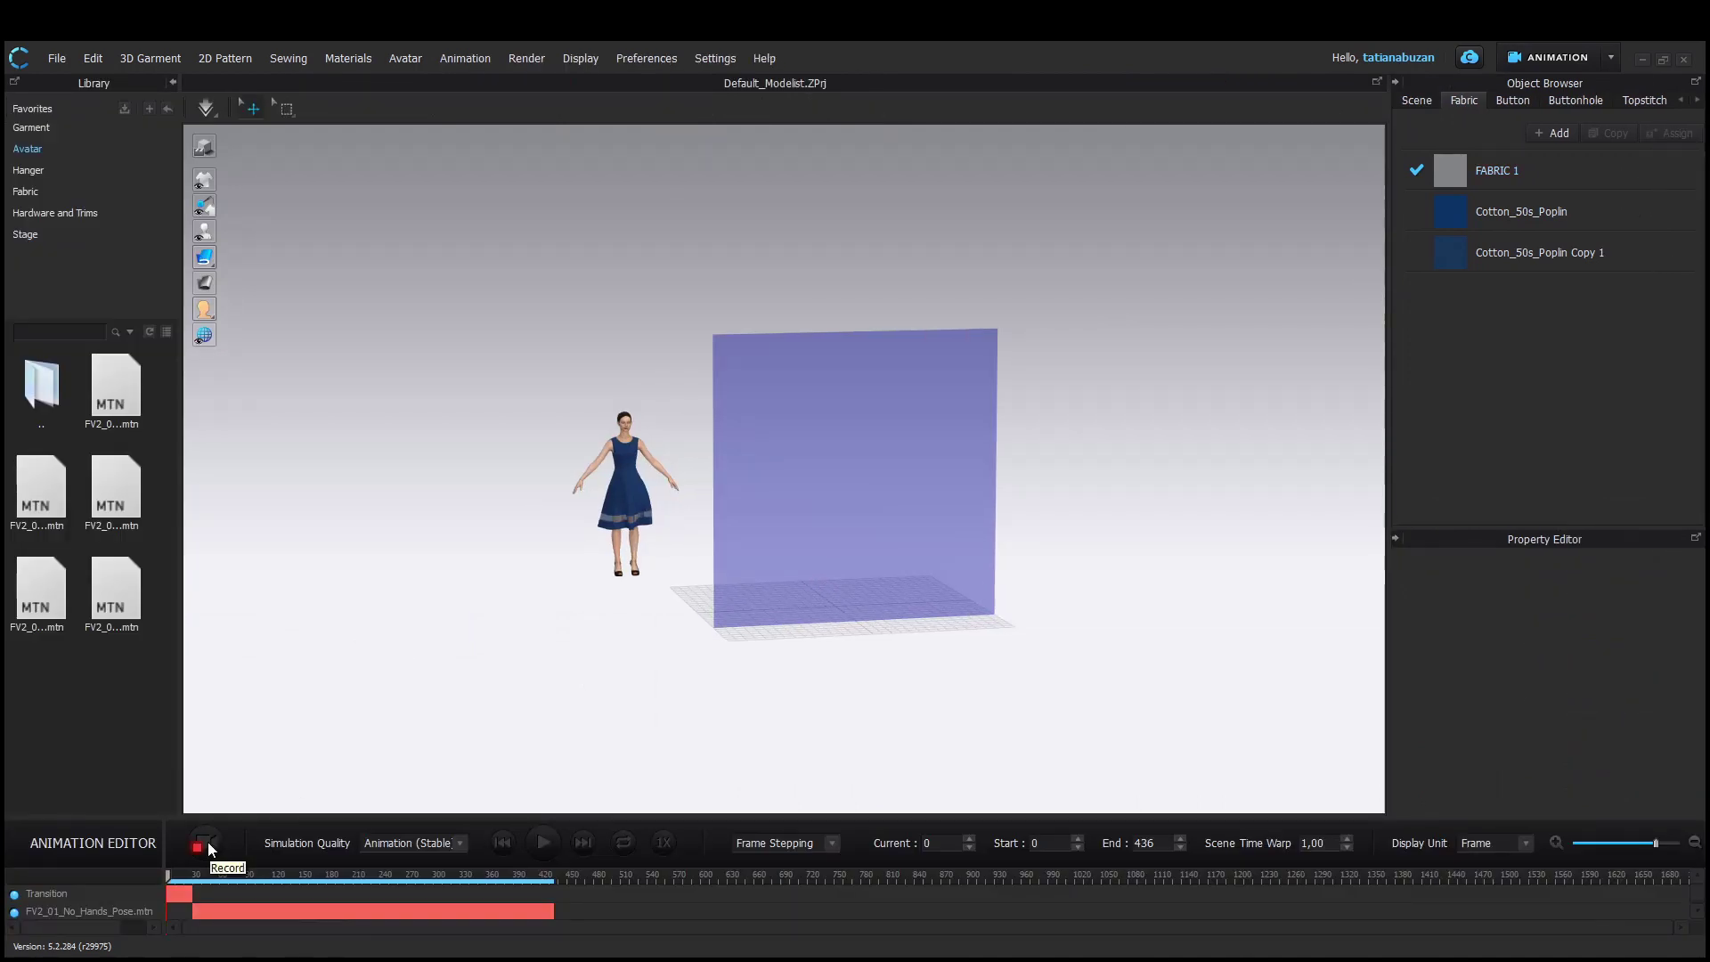
click(204, 841)
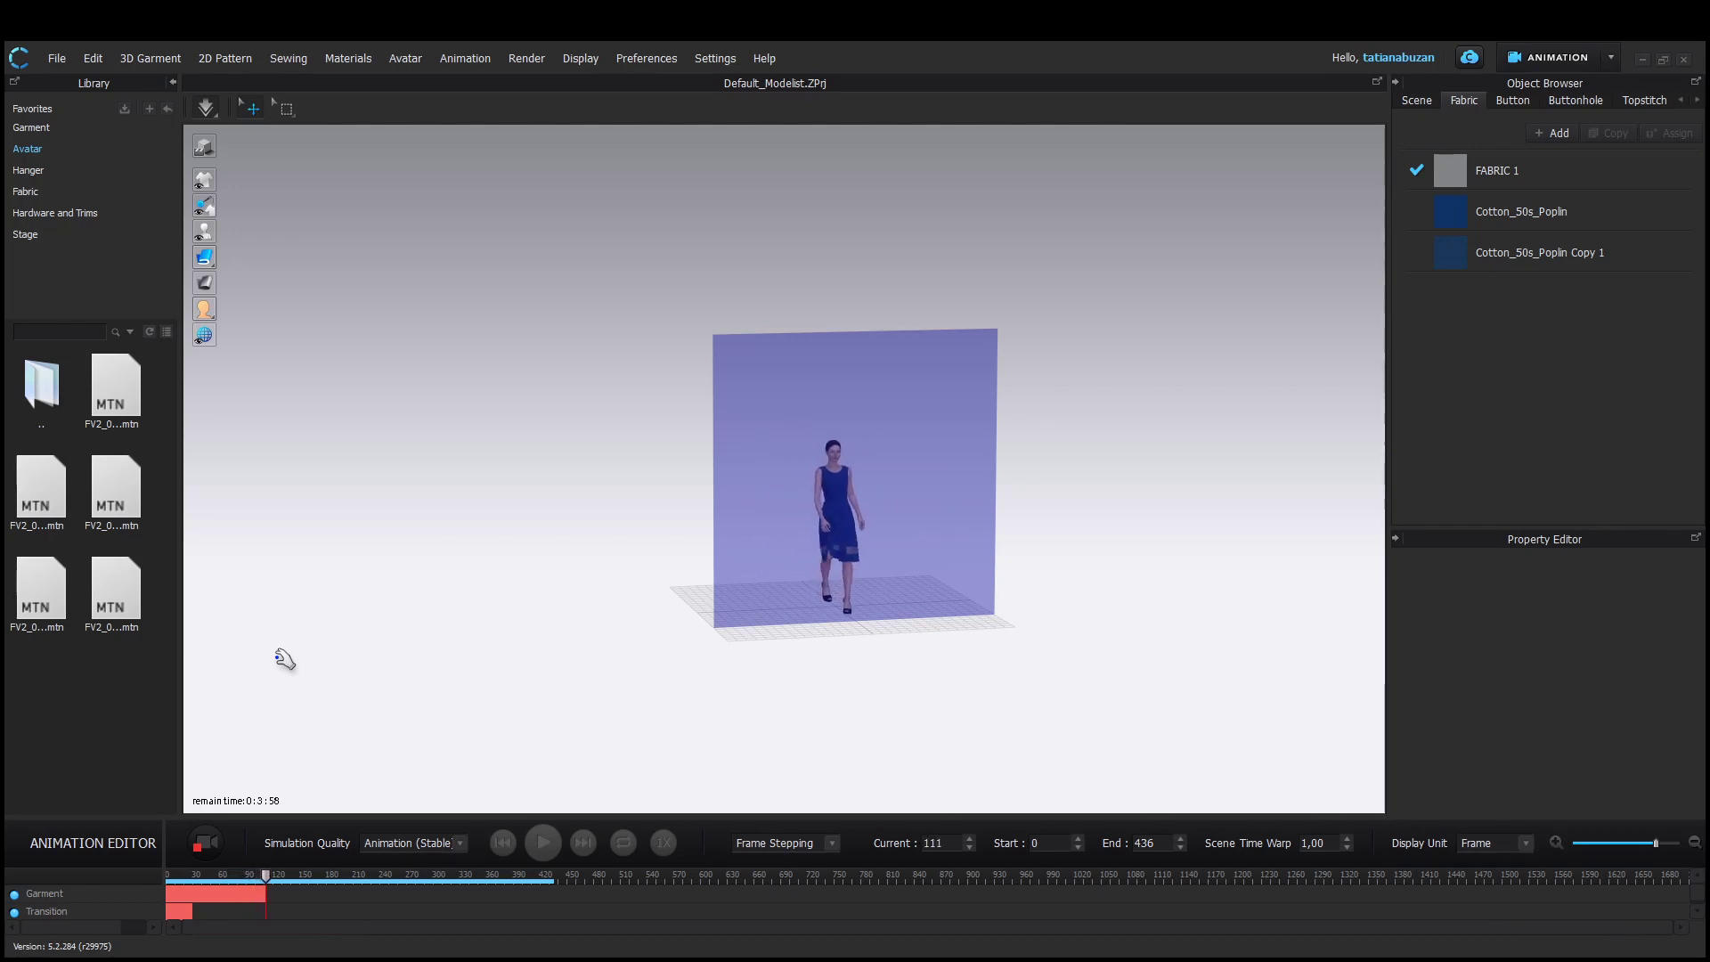
scroll(631, 615, up, 4)
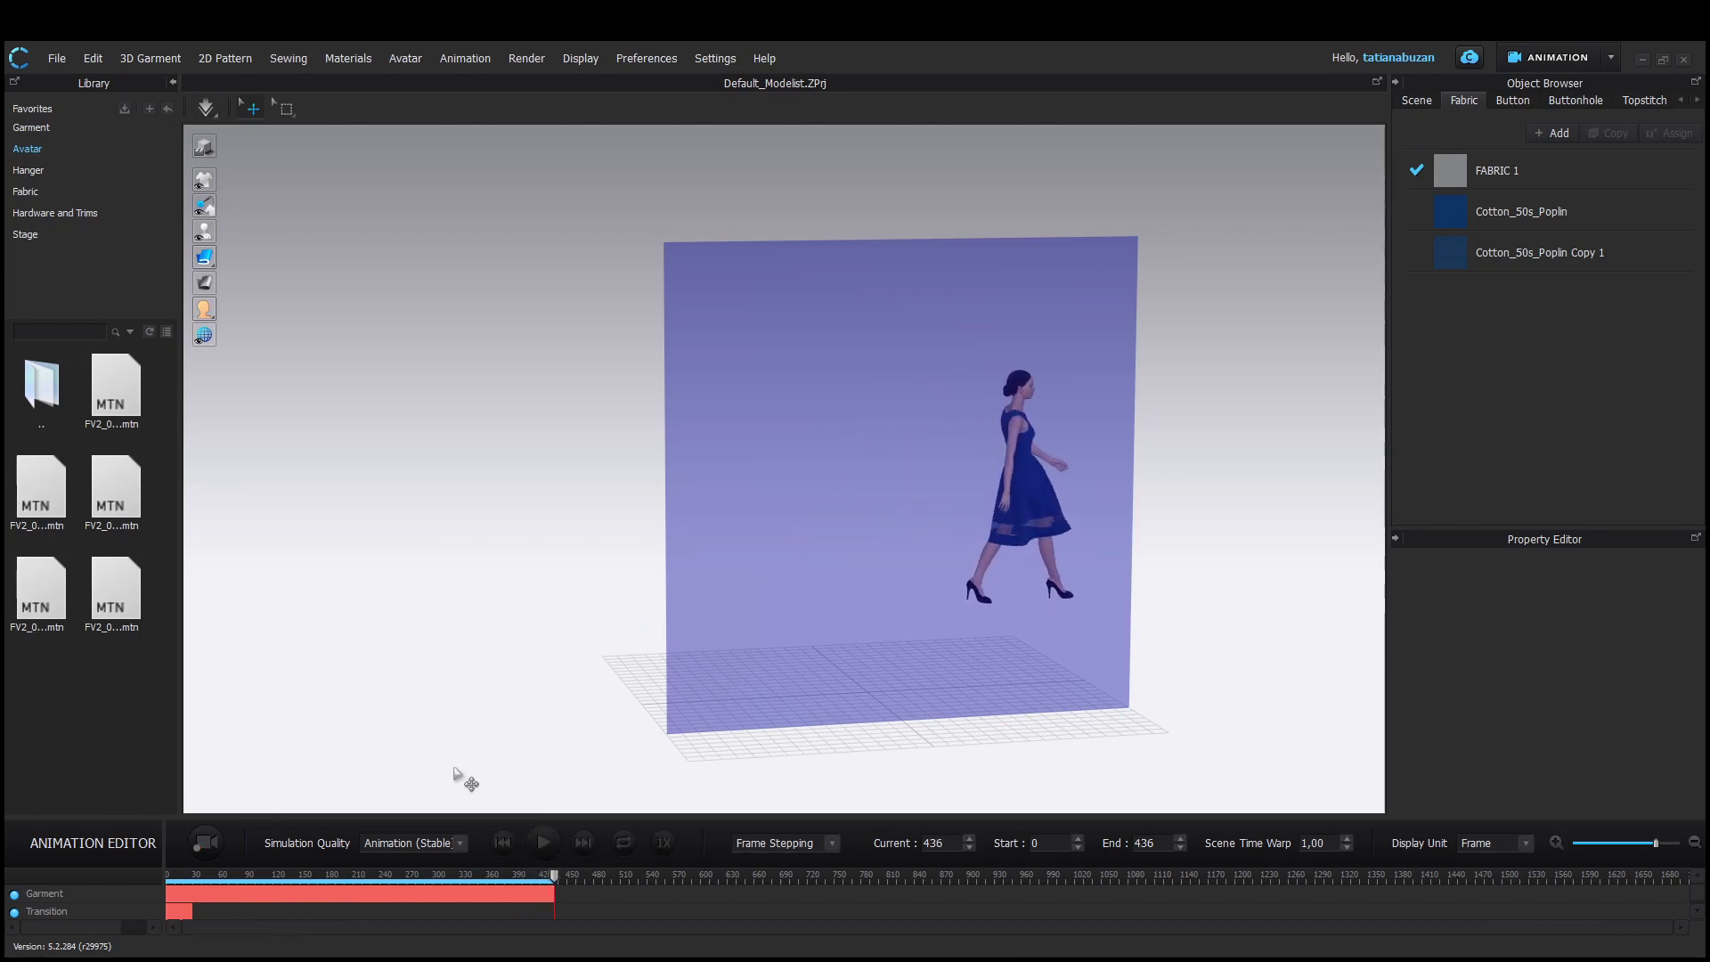
Rewind the recorded walk and play it back to check how the dress moves
click(504, 843)
right_drag(758, 739, 703, 703)
middle_drag(703, 703, 511, 677)
click(543, 843)
click(663, 843)
click(674, 785)
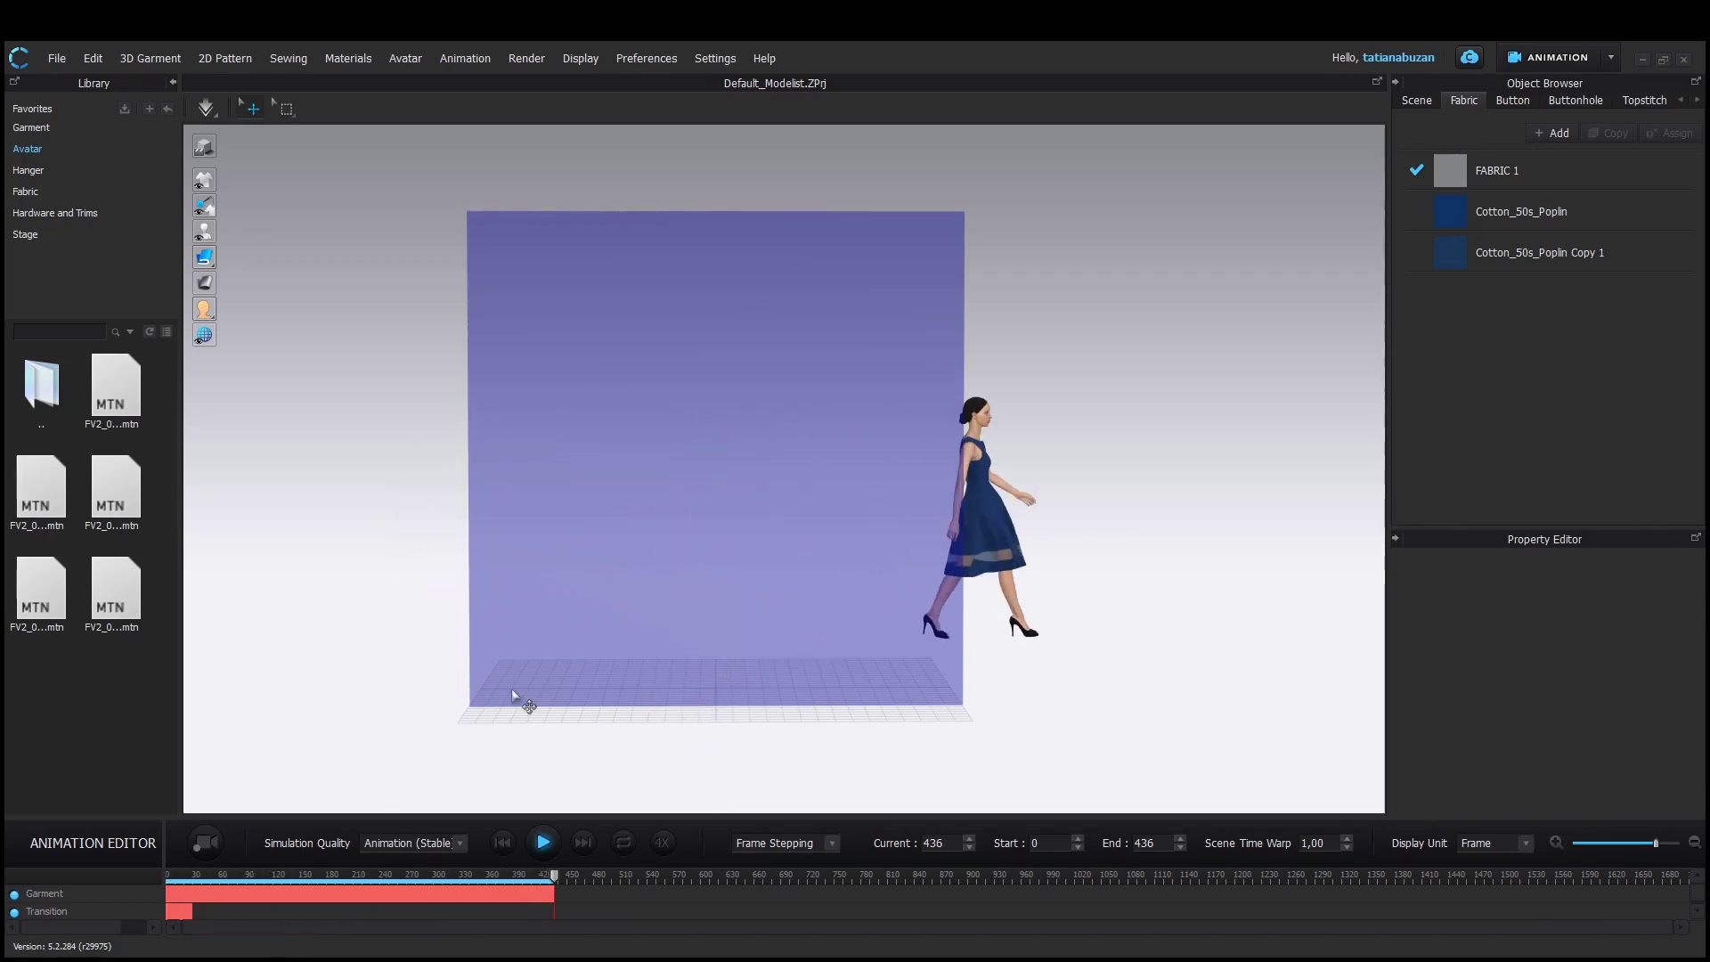
Check the walk at frames 150, 110 and 125 from an angled view, and set the playback range to start at frame 120
right_drag(565, 573, 780, 586)
double_click(952, 842)
text(150)
key(Return)
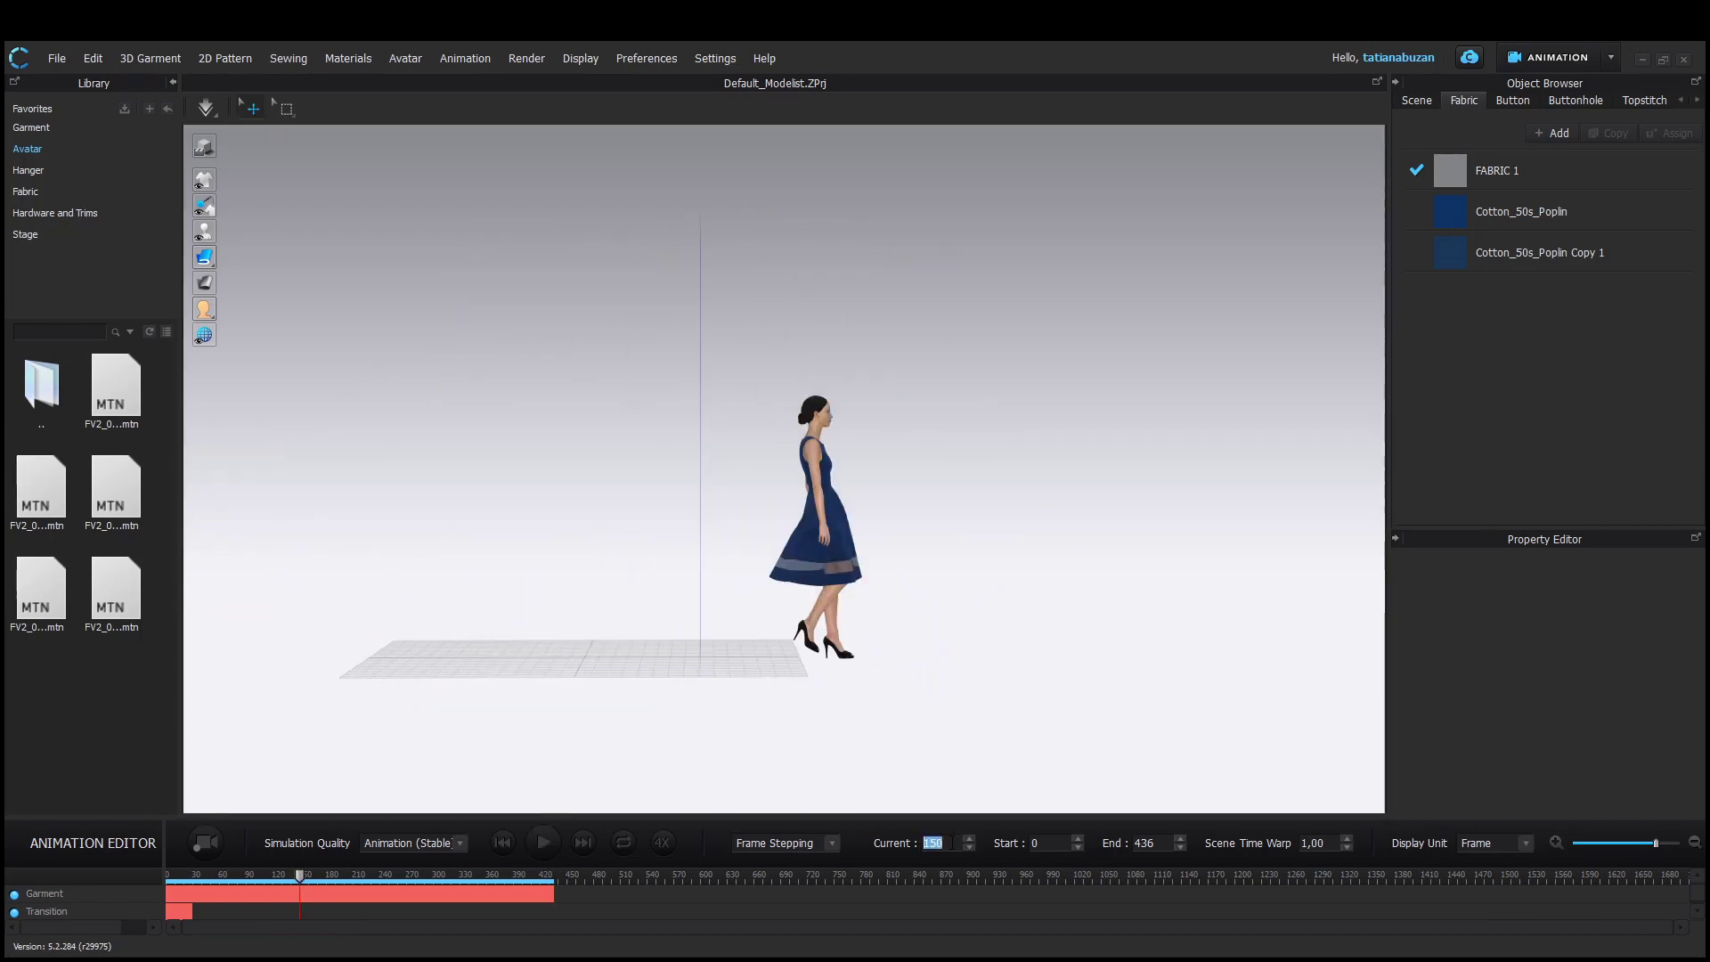
text(110)
key(Return)
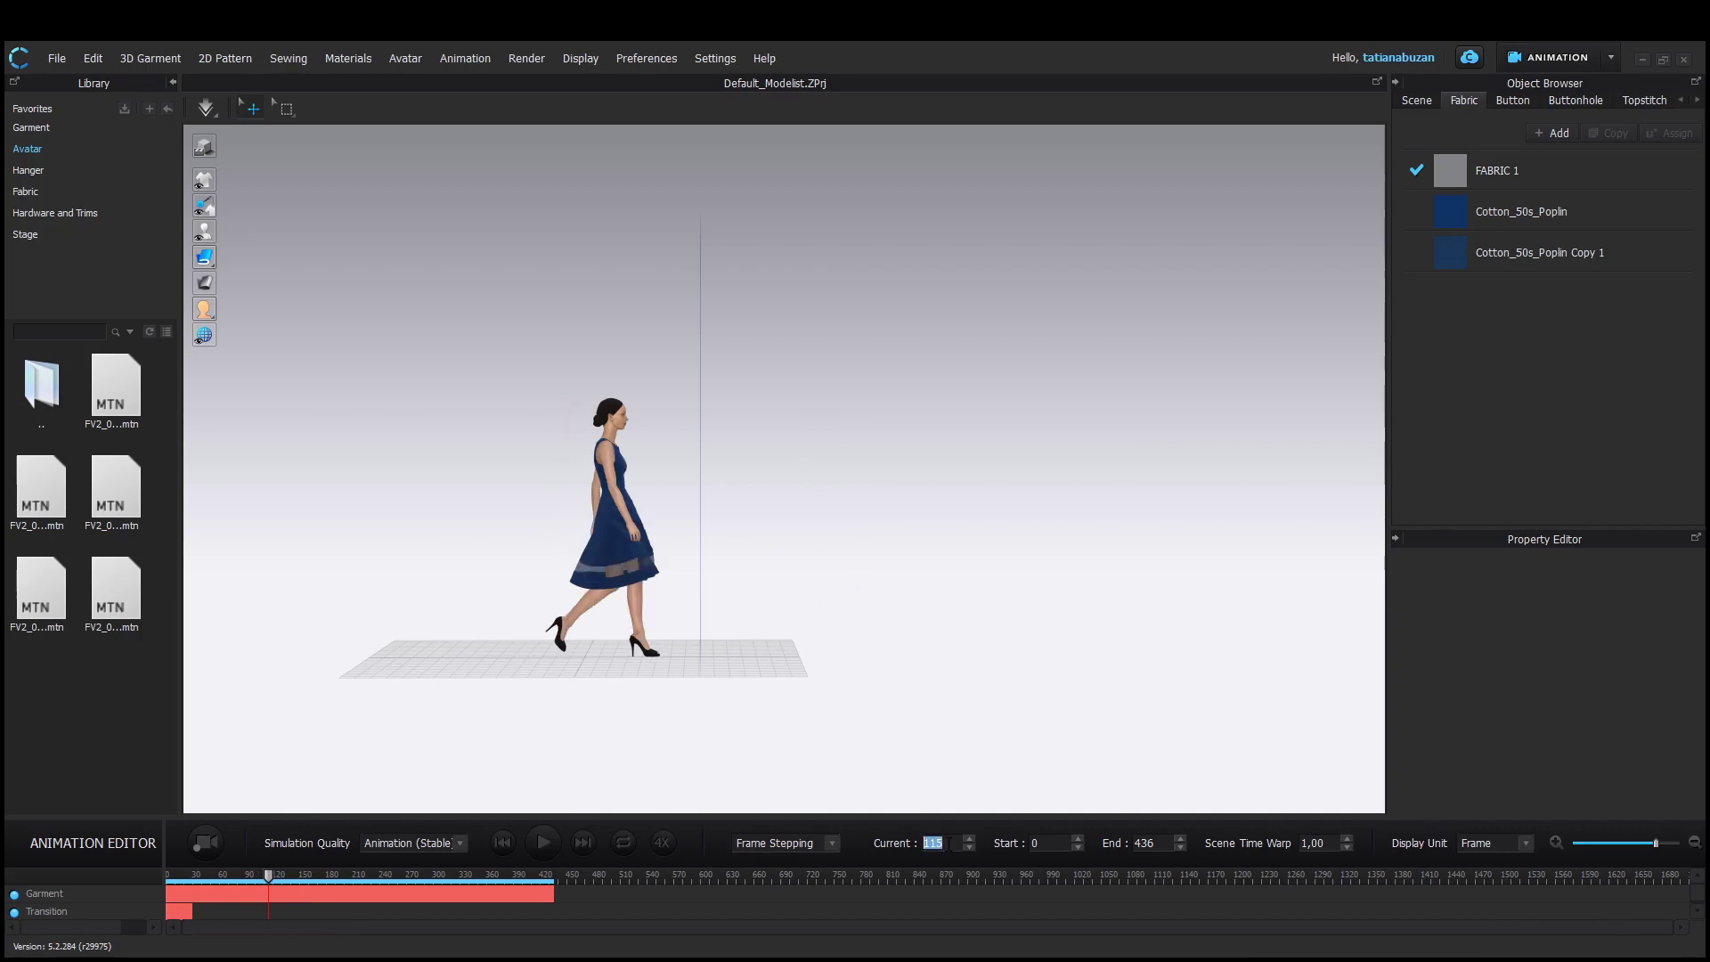
text(125)
key(Return)
text(12)
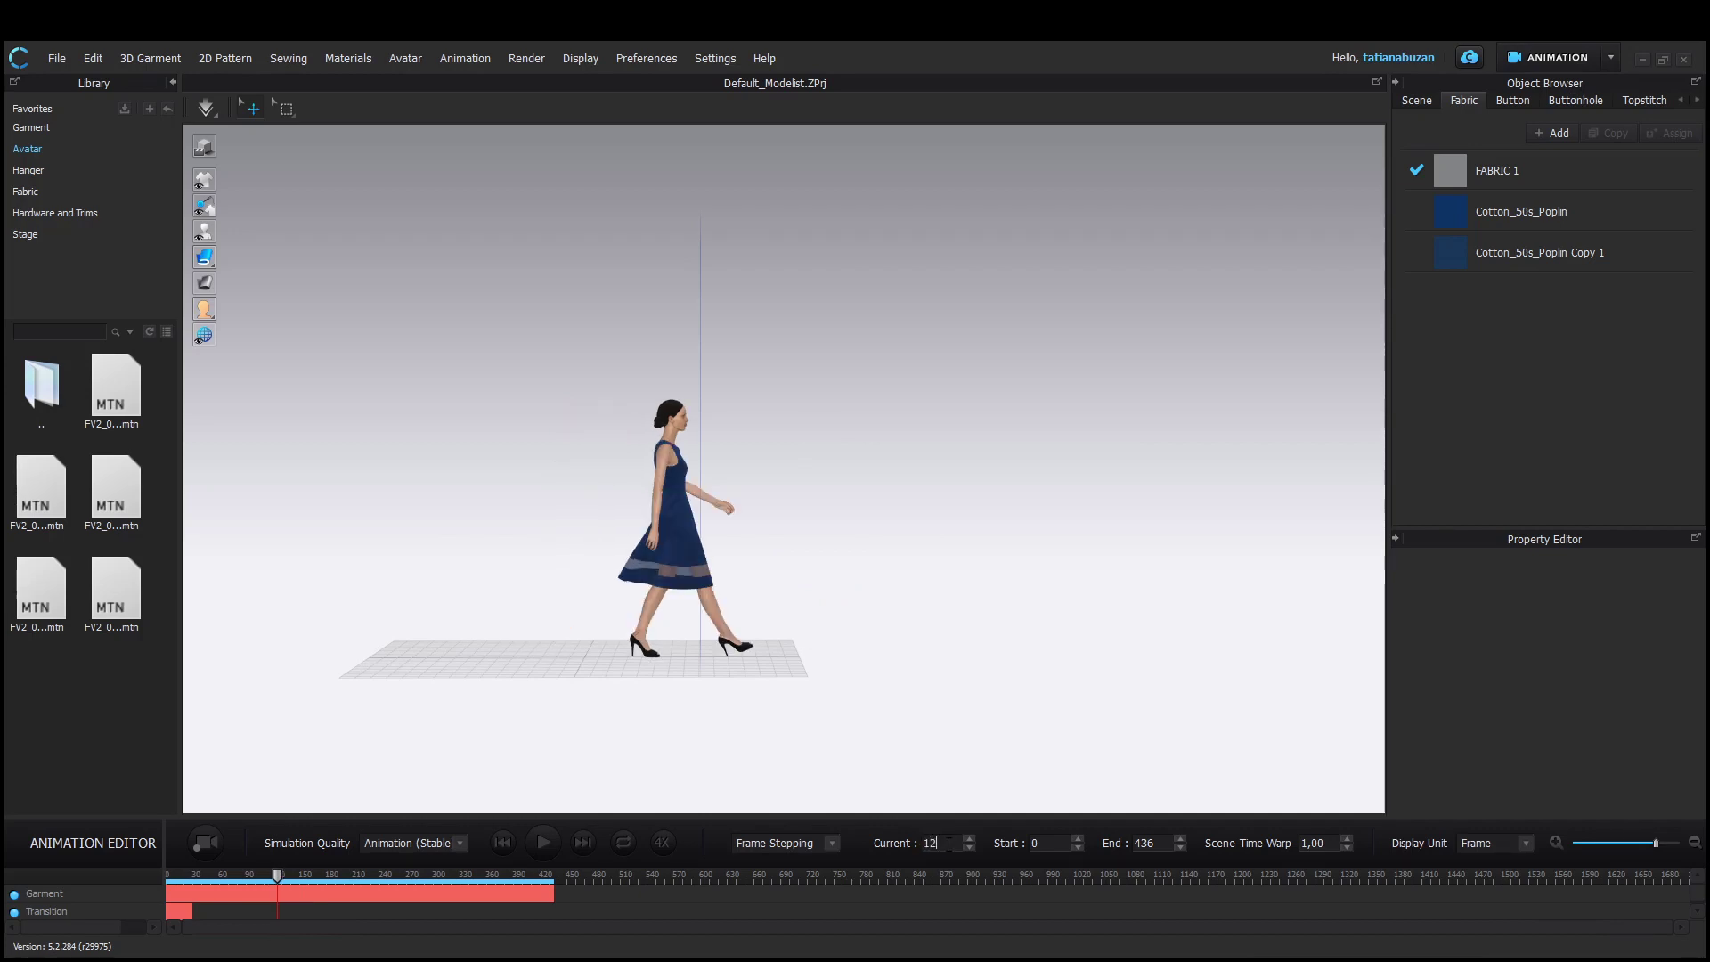
text(0)
key(Return)
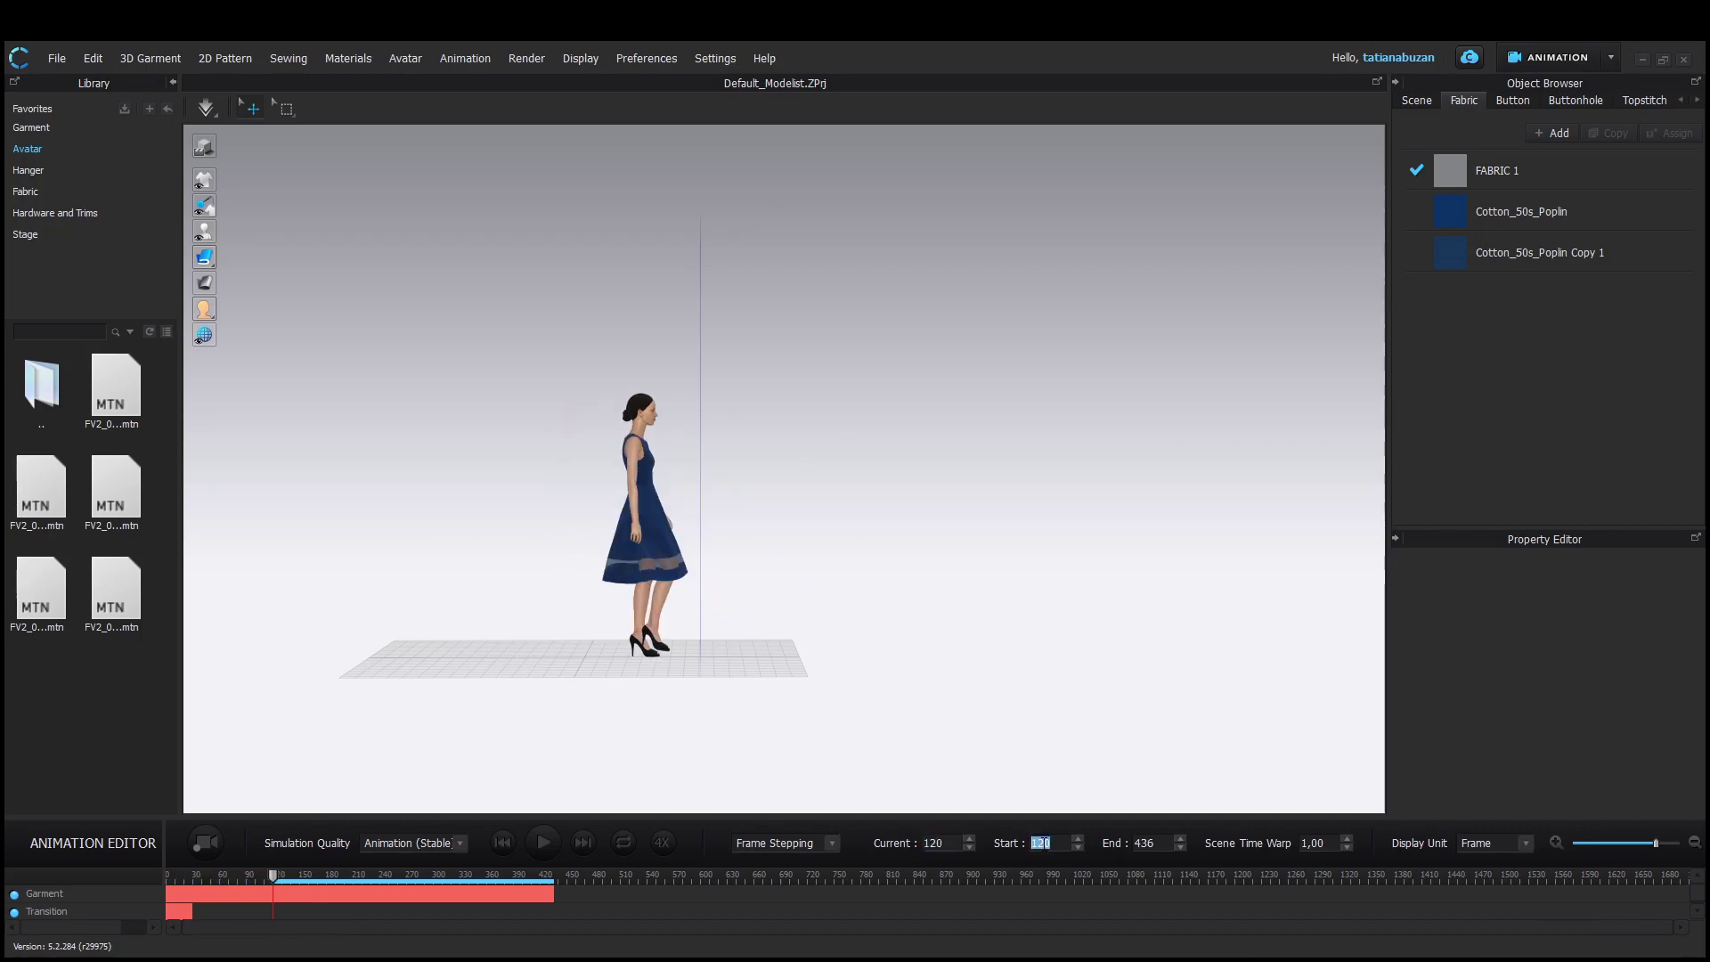
Check the walk at frames 220, 320 and 325, and set the playback range to end at frame 330
text(220)
key(Return)
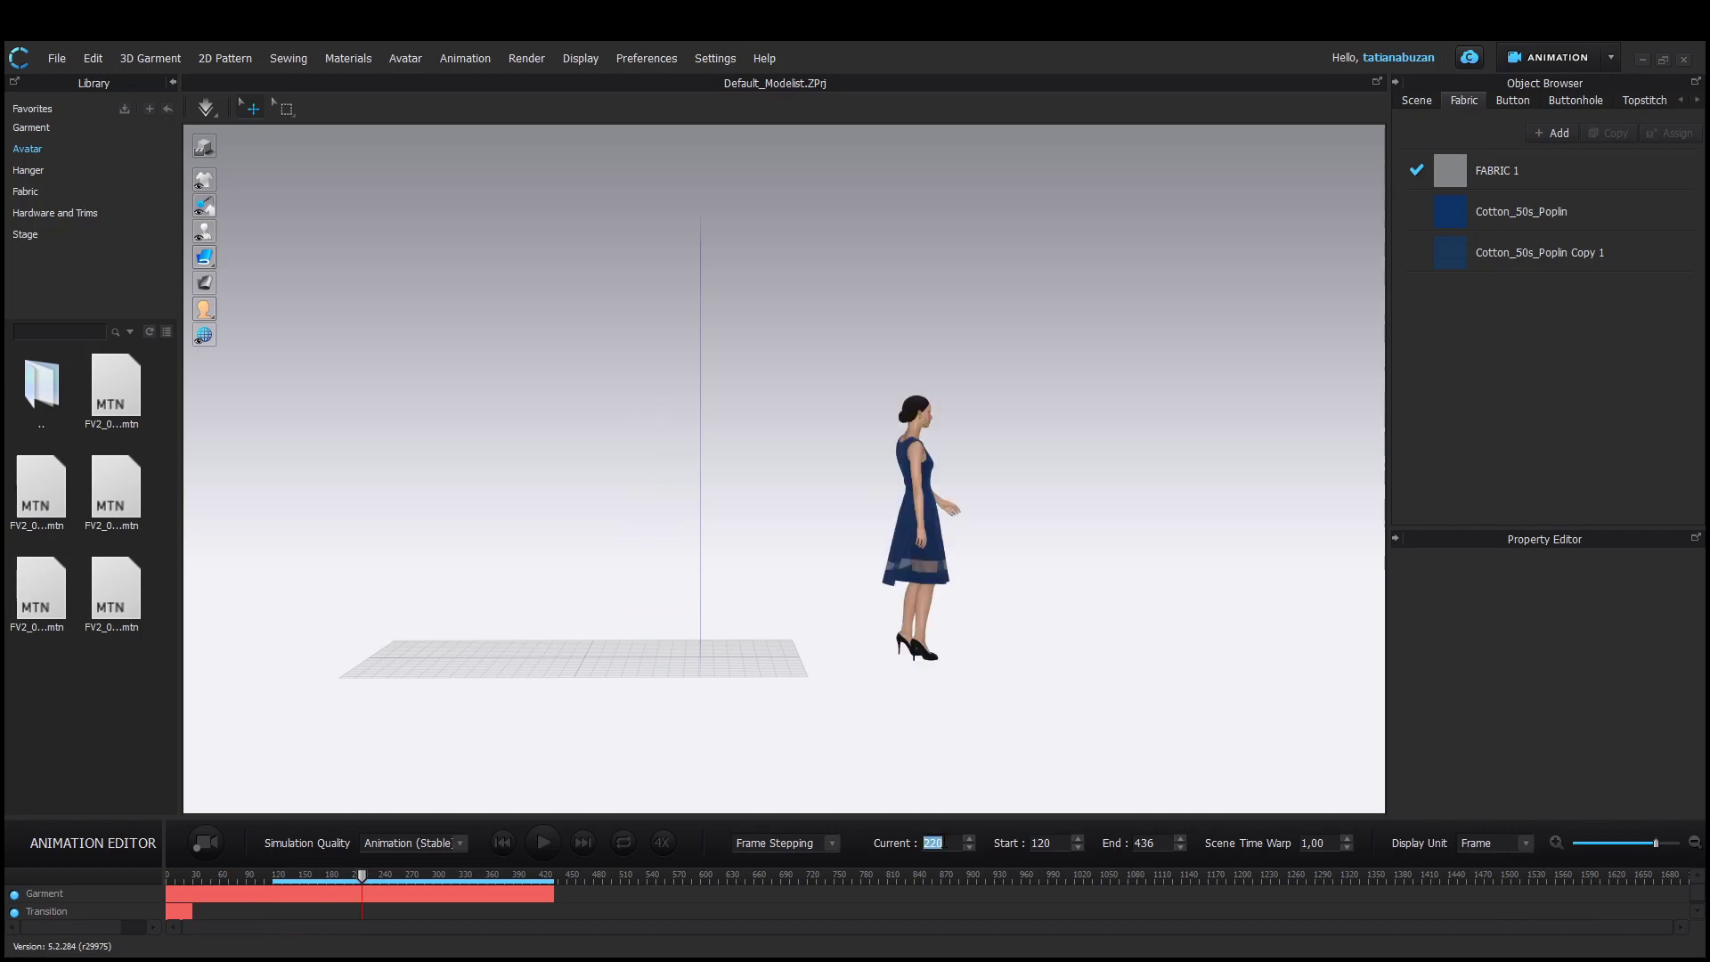
text(320)
key(Return)
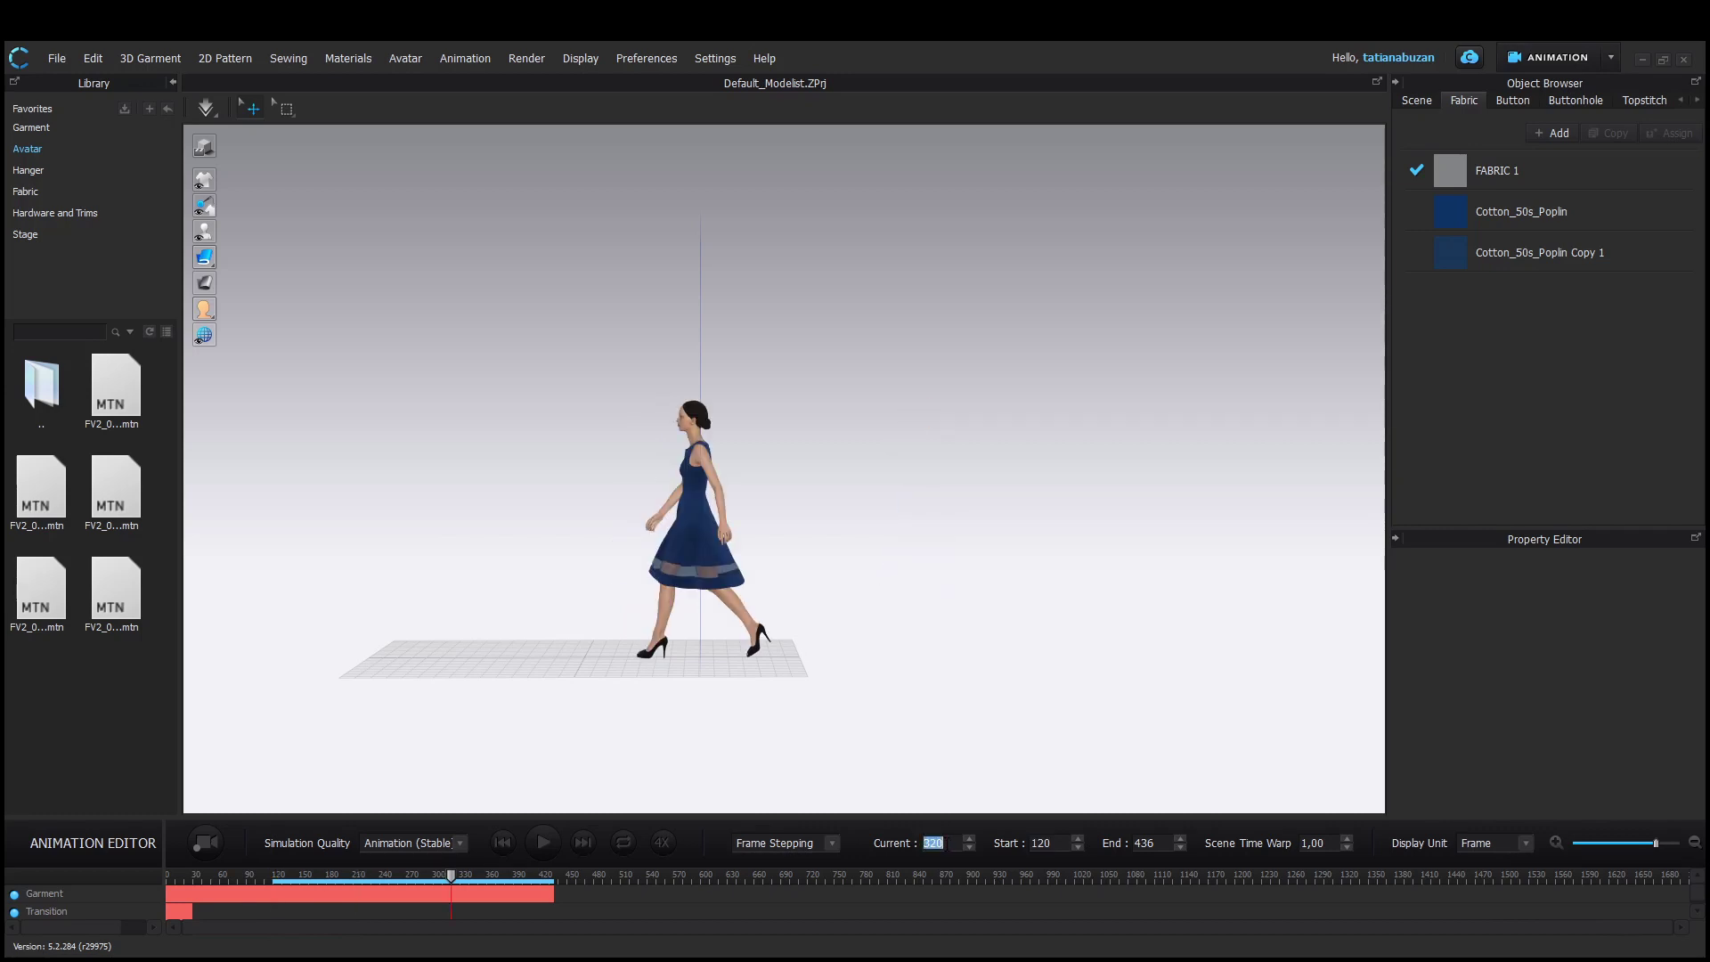
text(325)
key(Return)
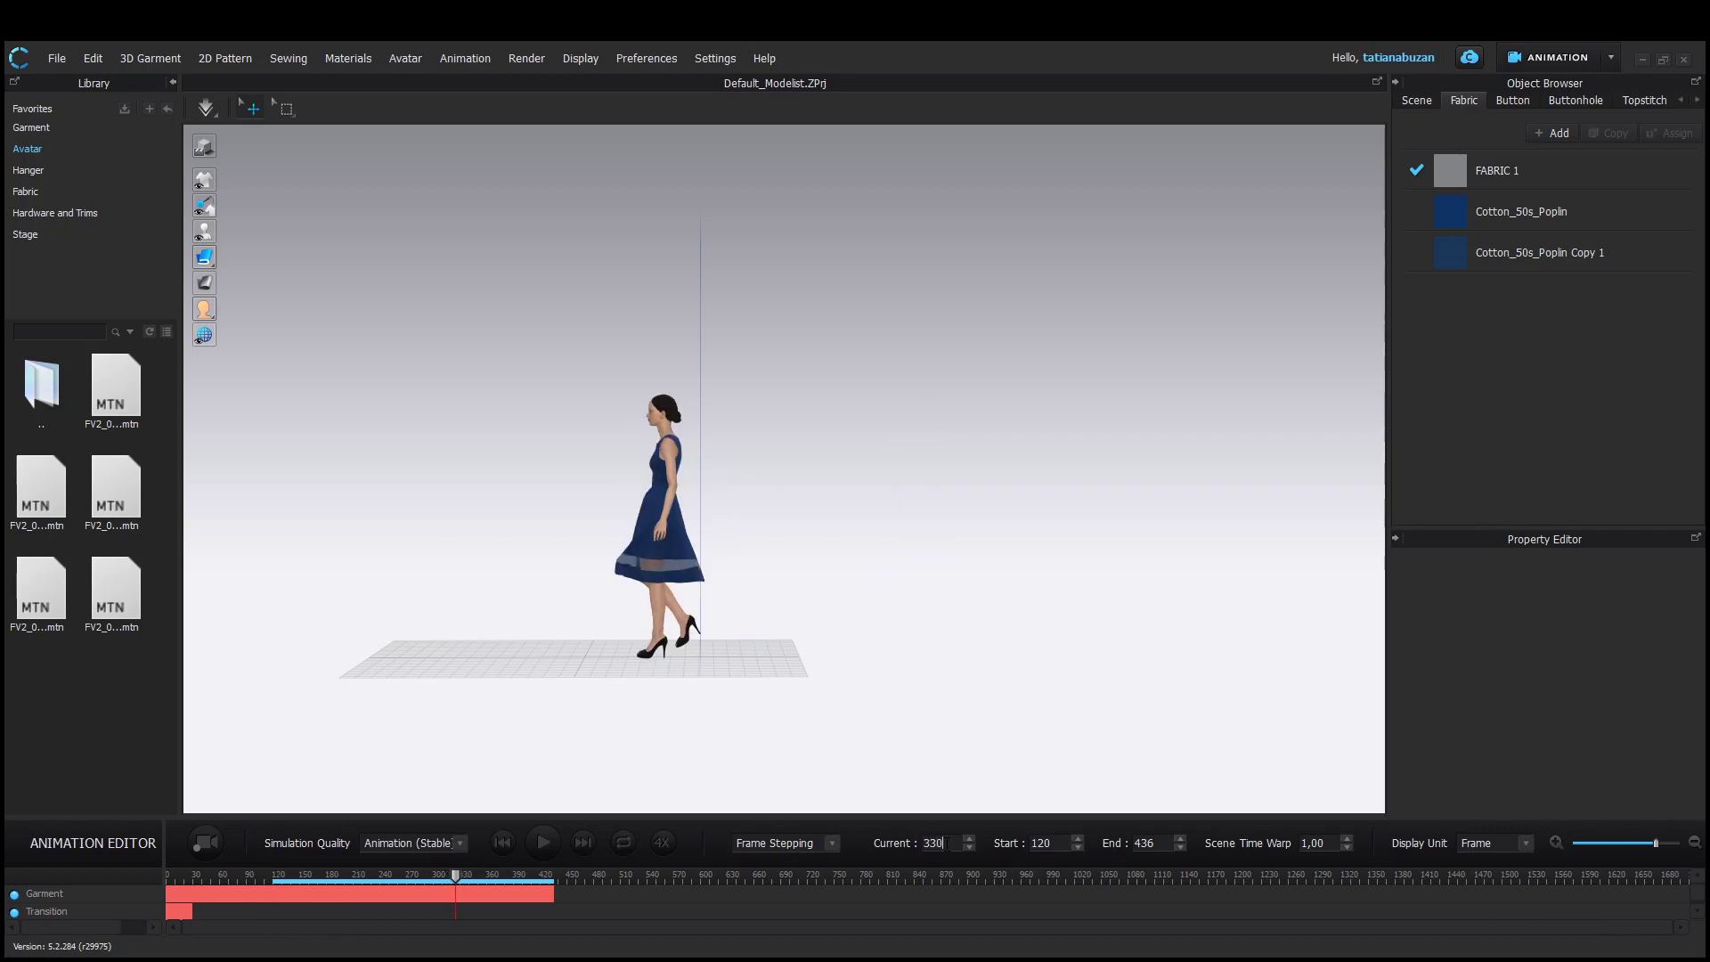
key(Return)
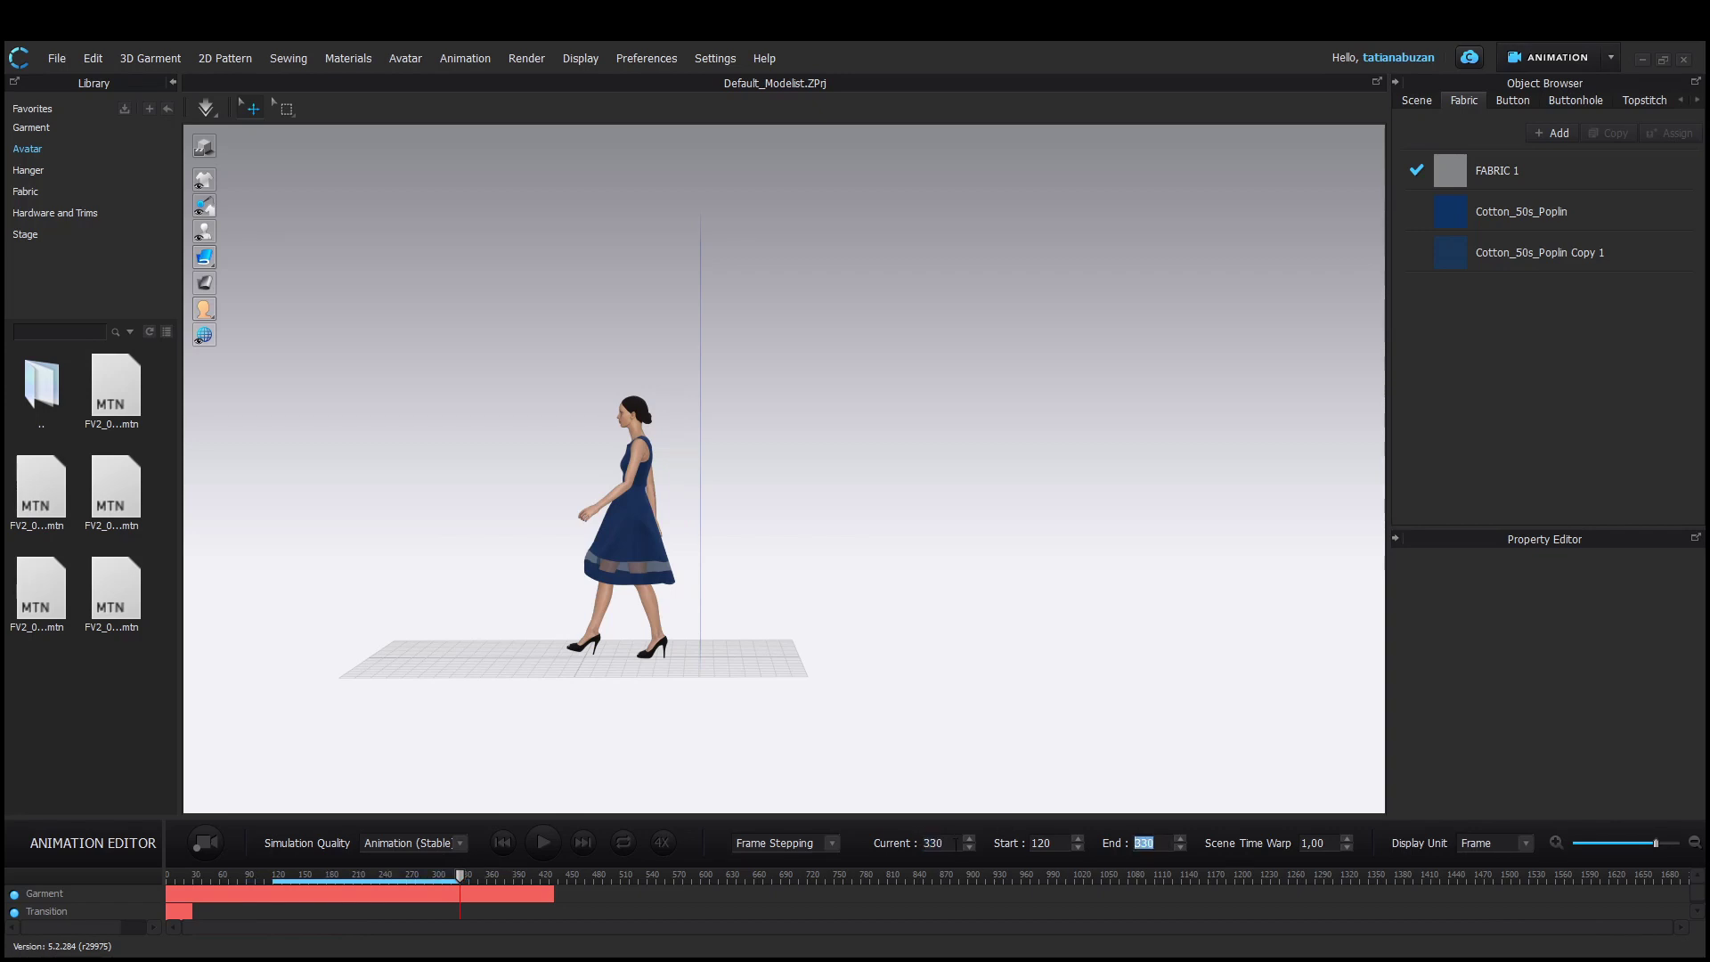
key(Return)
Open the Render window, widen it, and start an interactive render of the avatar with the metal panel
click(527, 58)
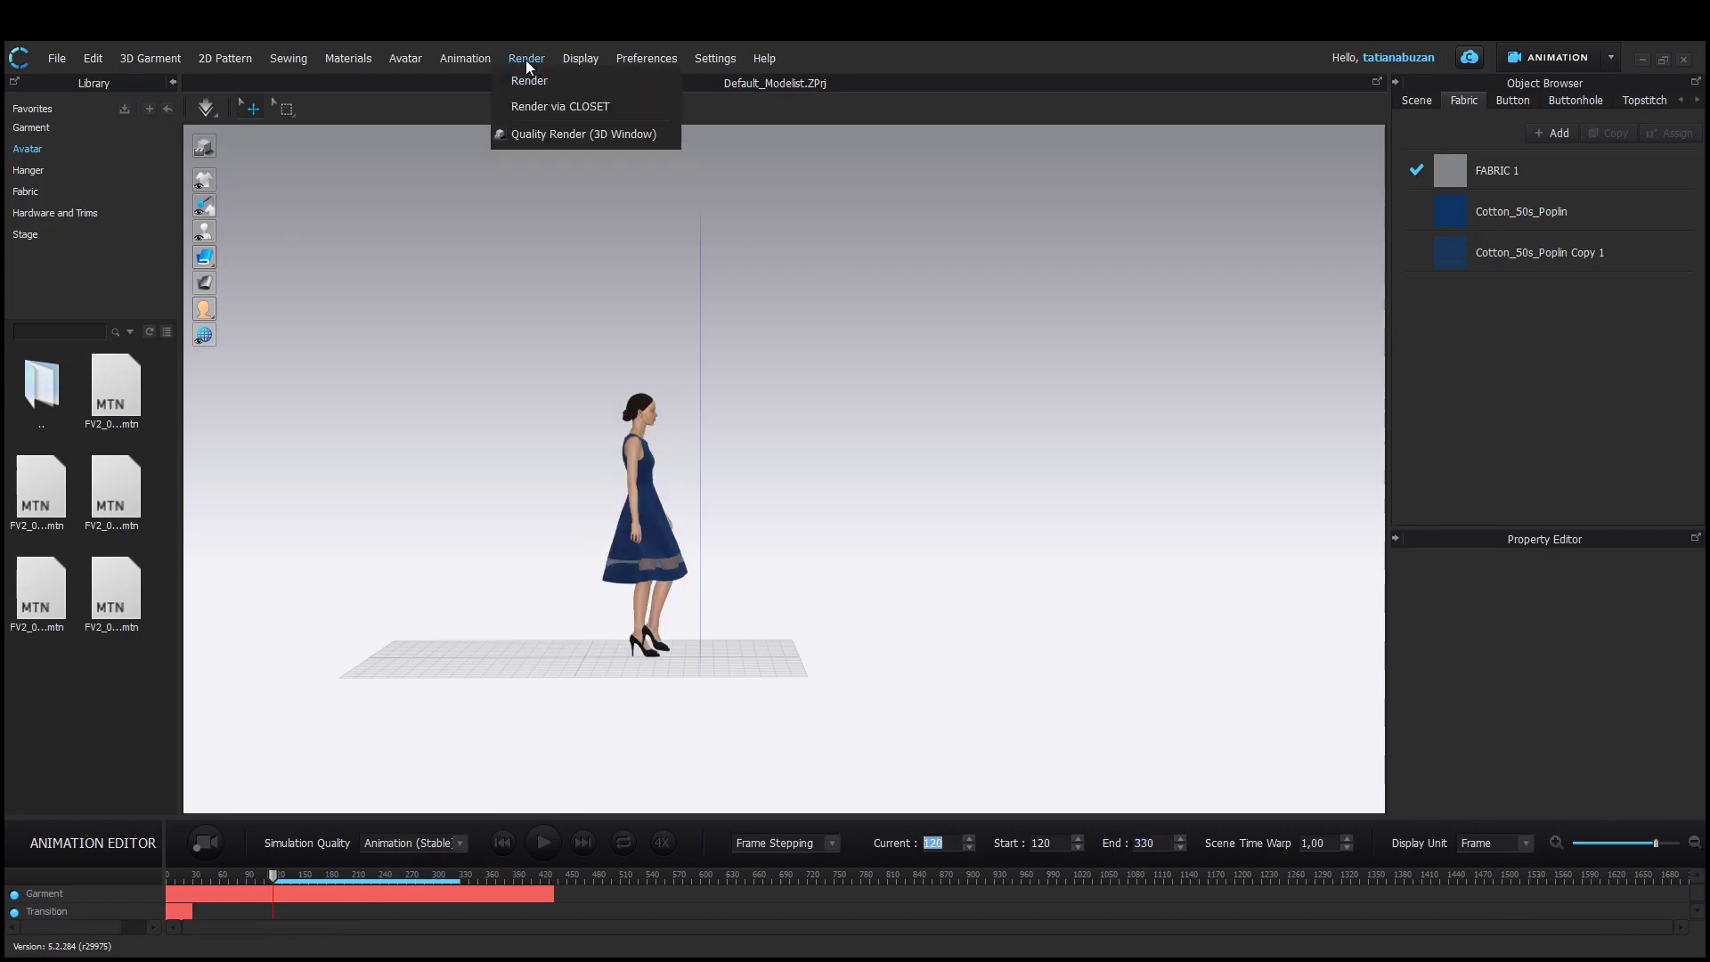
click(538, 107)
right_drag(616, 542, 530, 545)
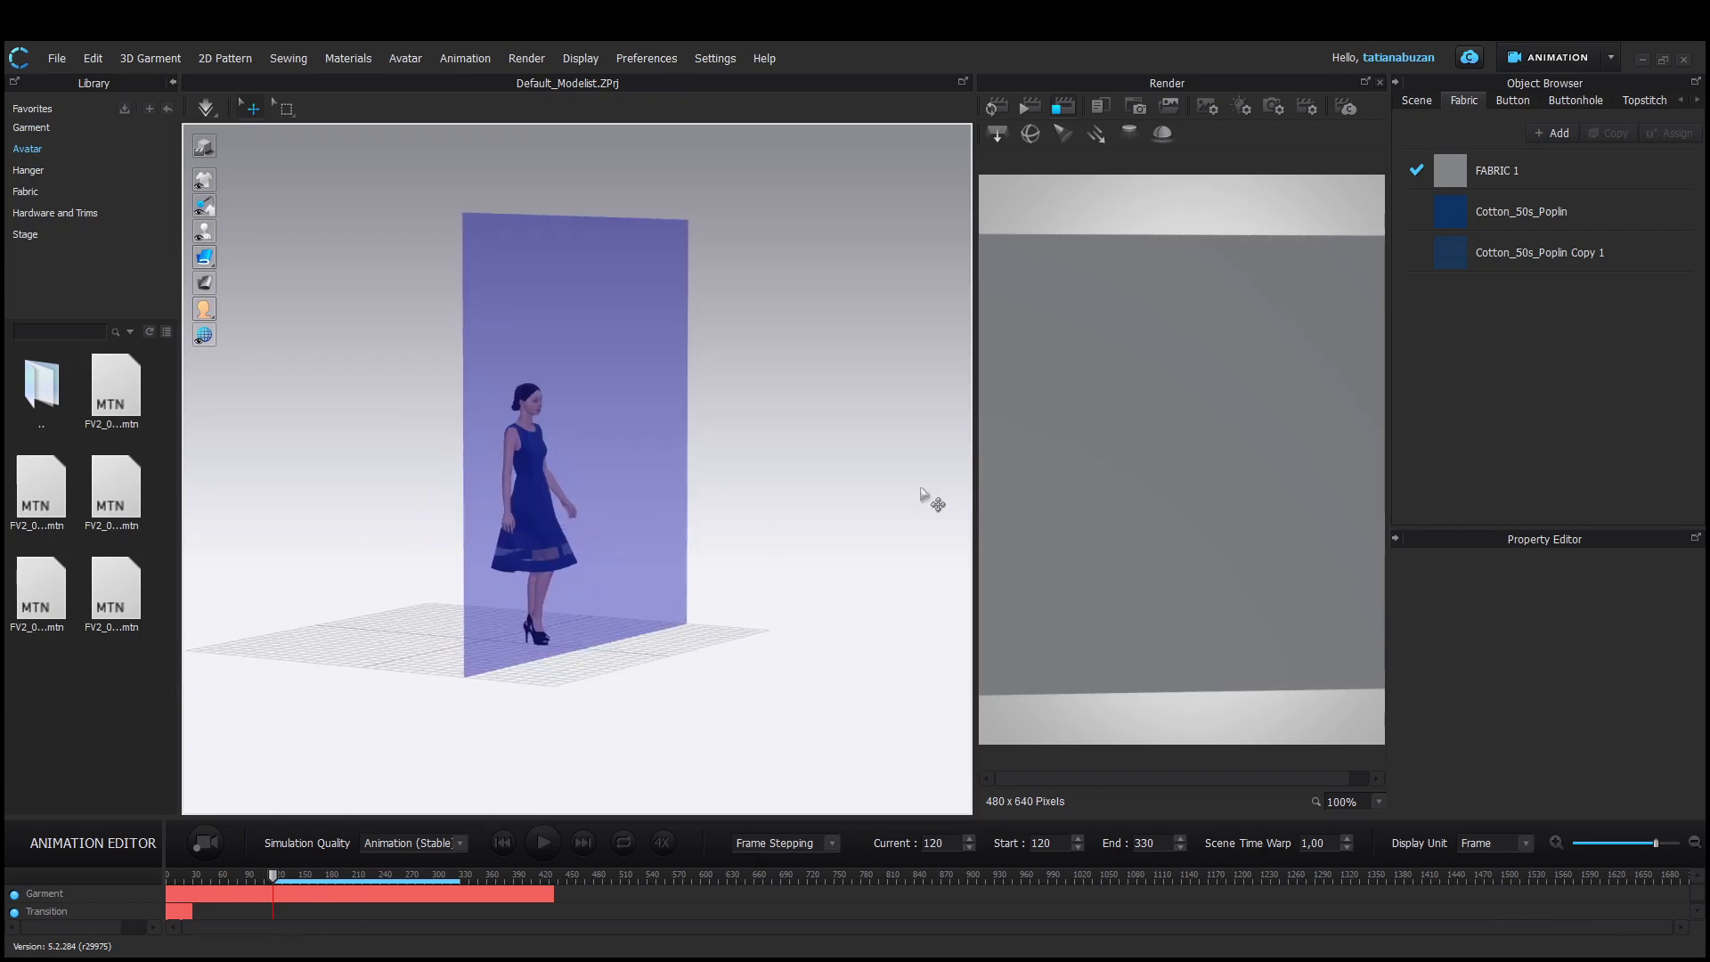
drag(976, 465, 752, 160)
click(772, 109)
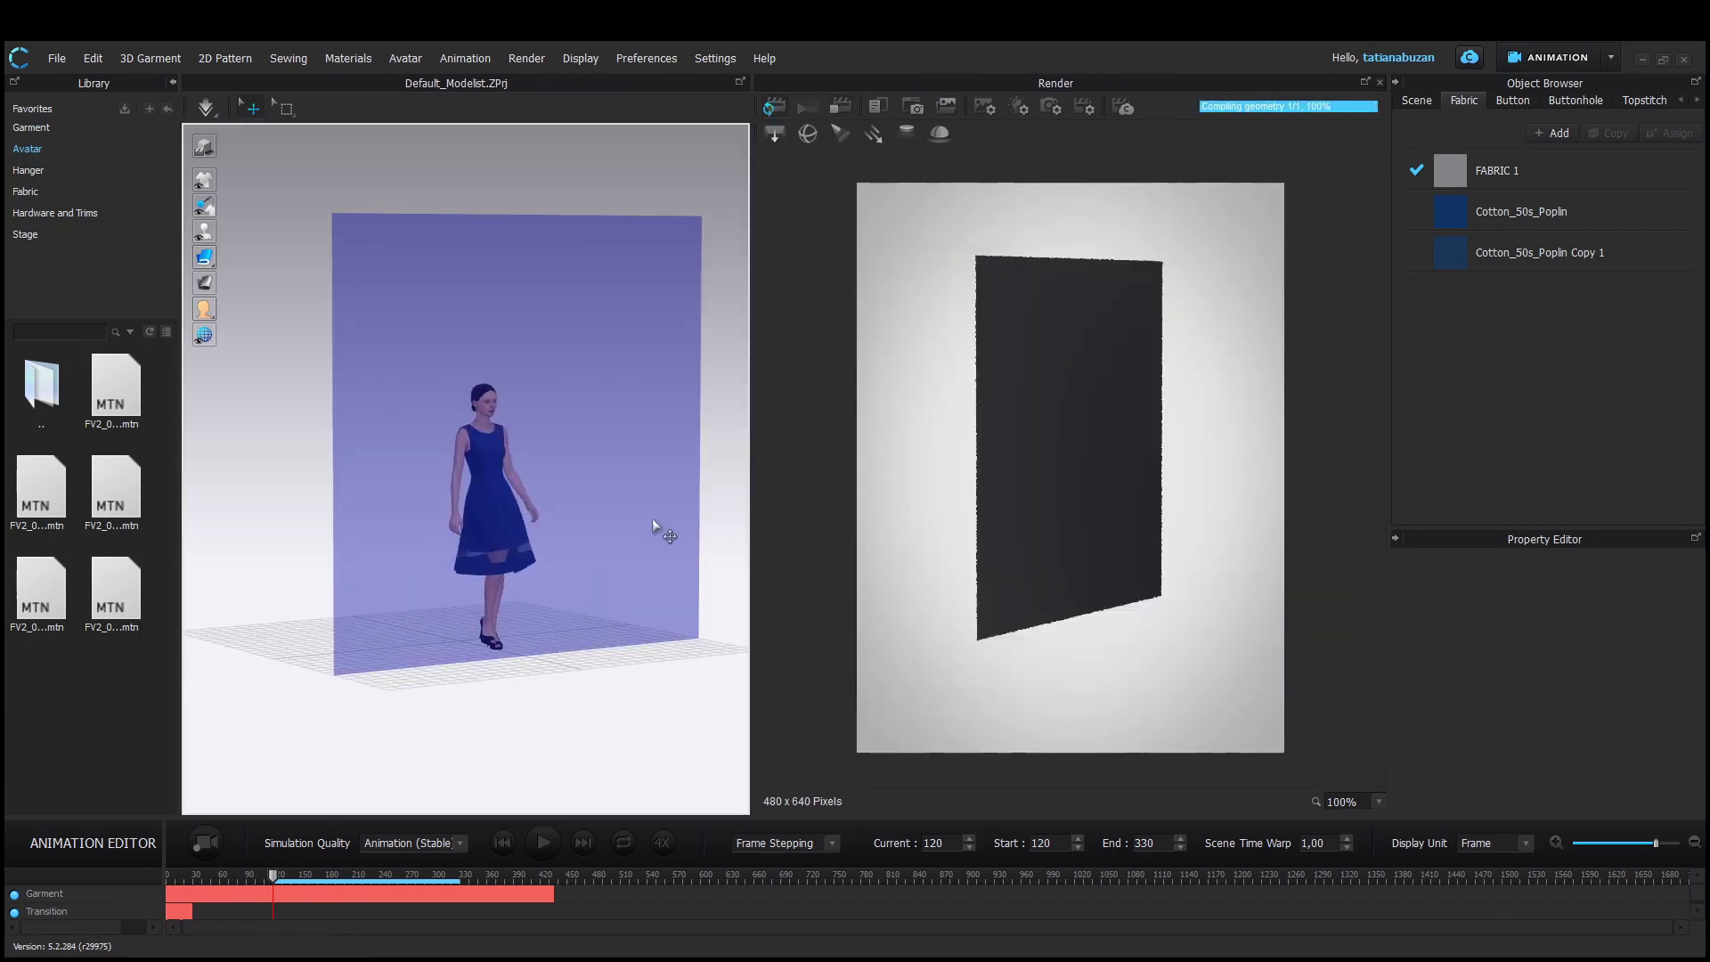
scroll(632, 522, up, 2)
scroll(630, 522, up, 2)
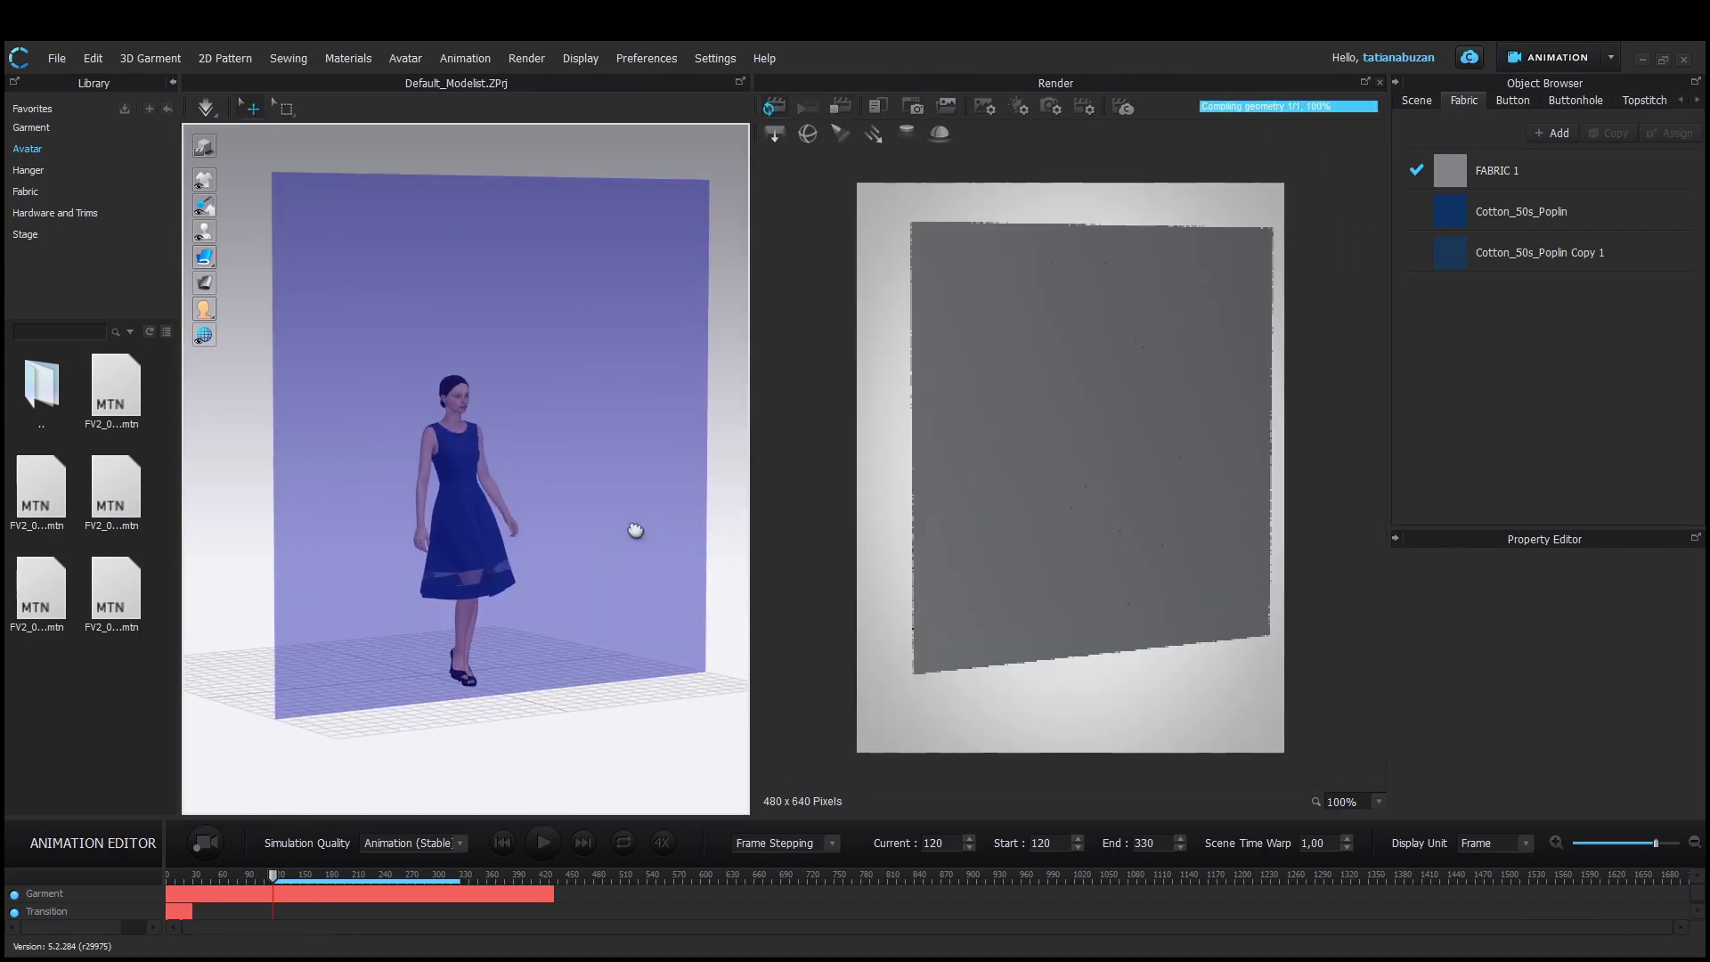
Set the render background colour to the dark grey sampled from the rendered panel, hex 5D5E61
click(980, 105)
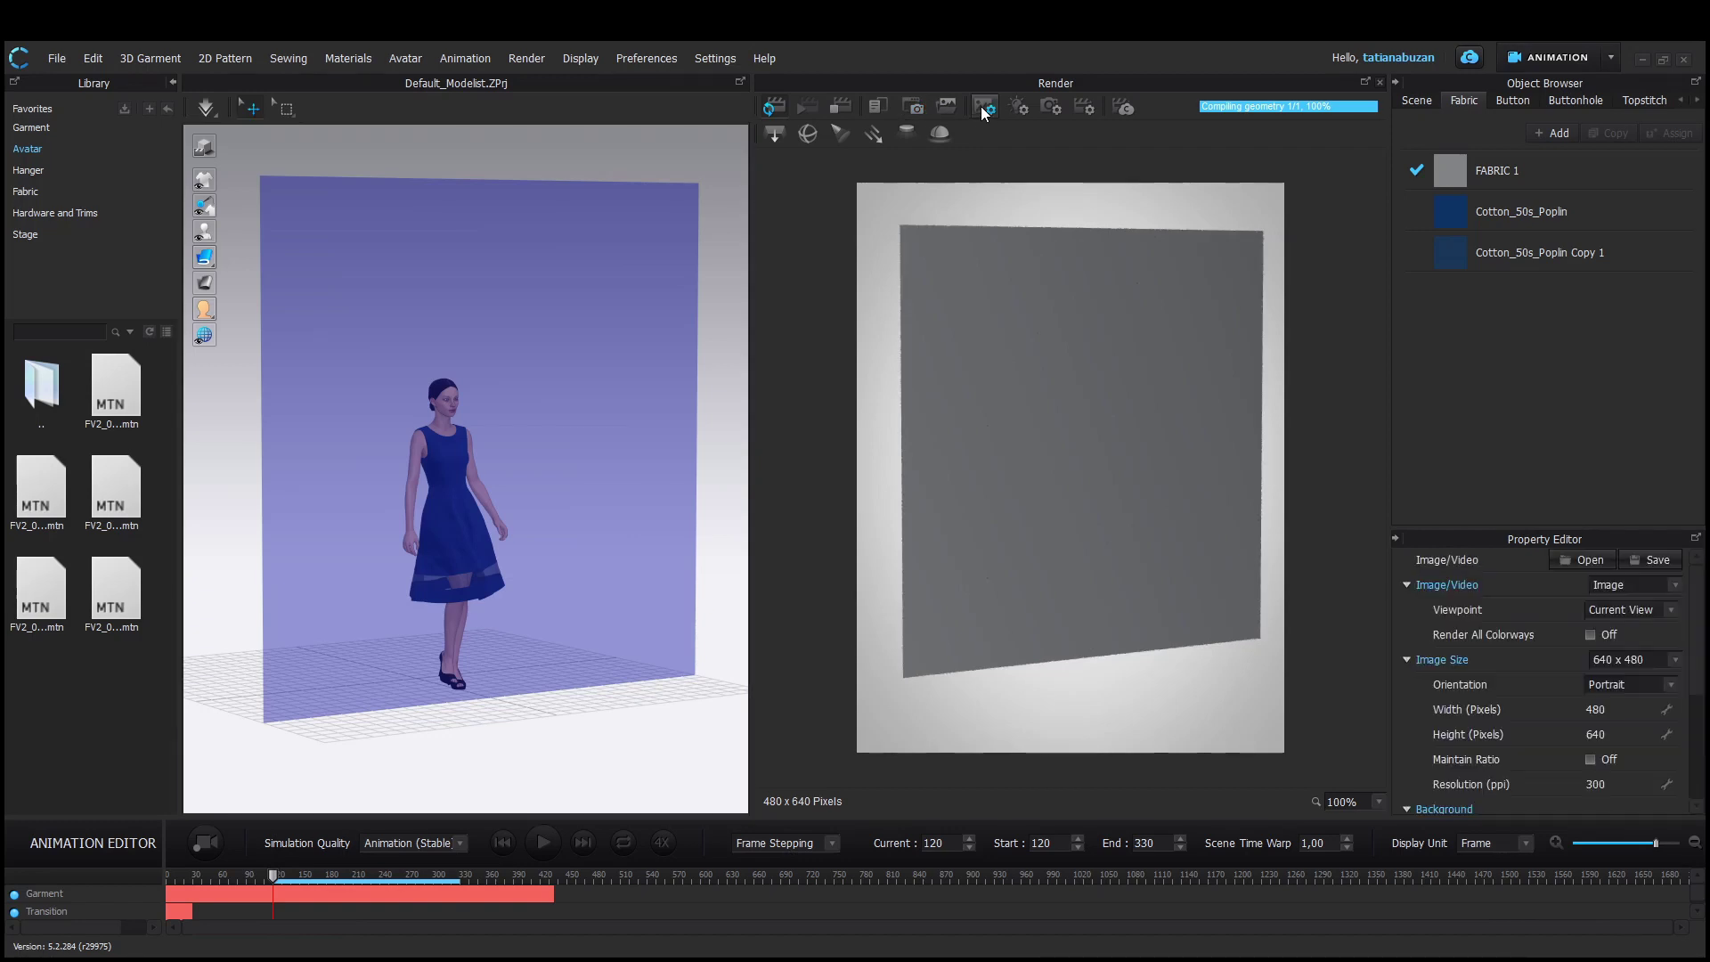
scroll(1619, 703, down, 3)
click(1670, 651)
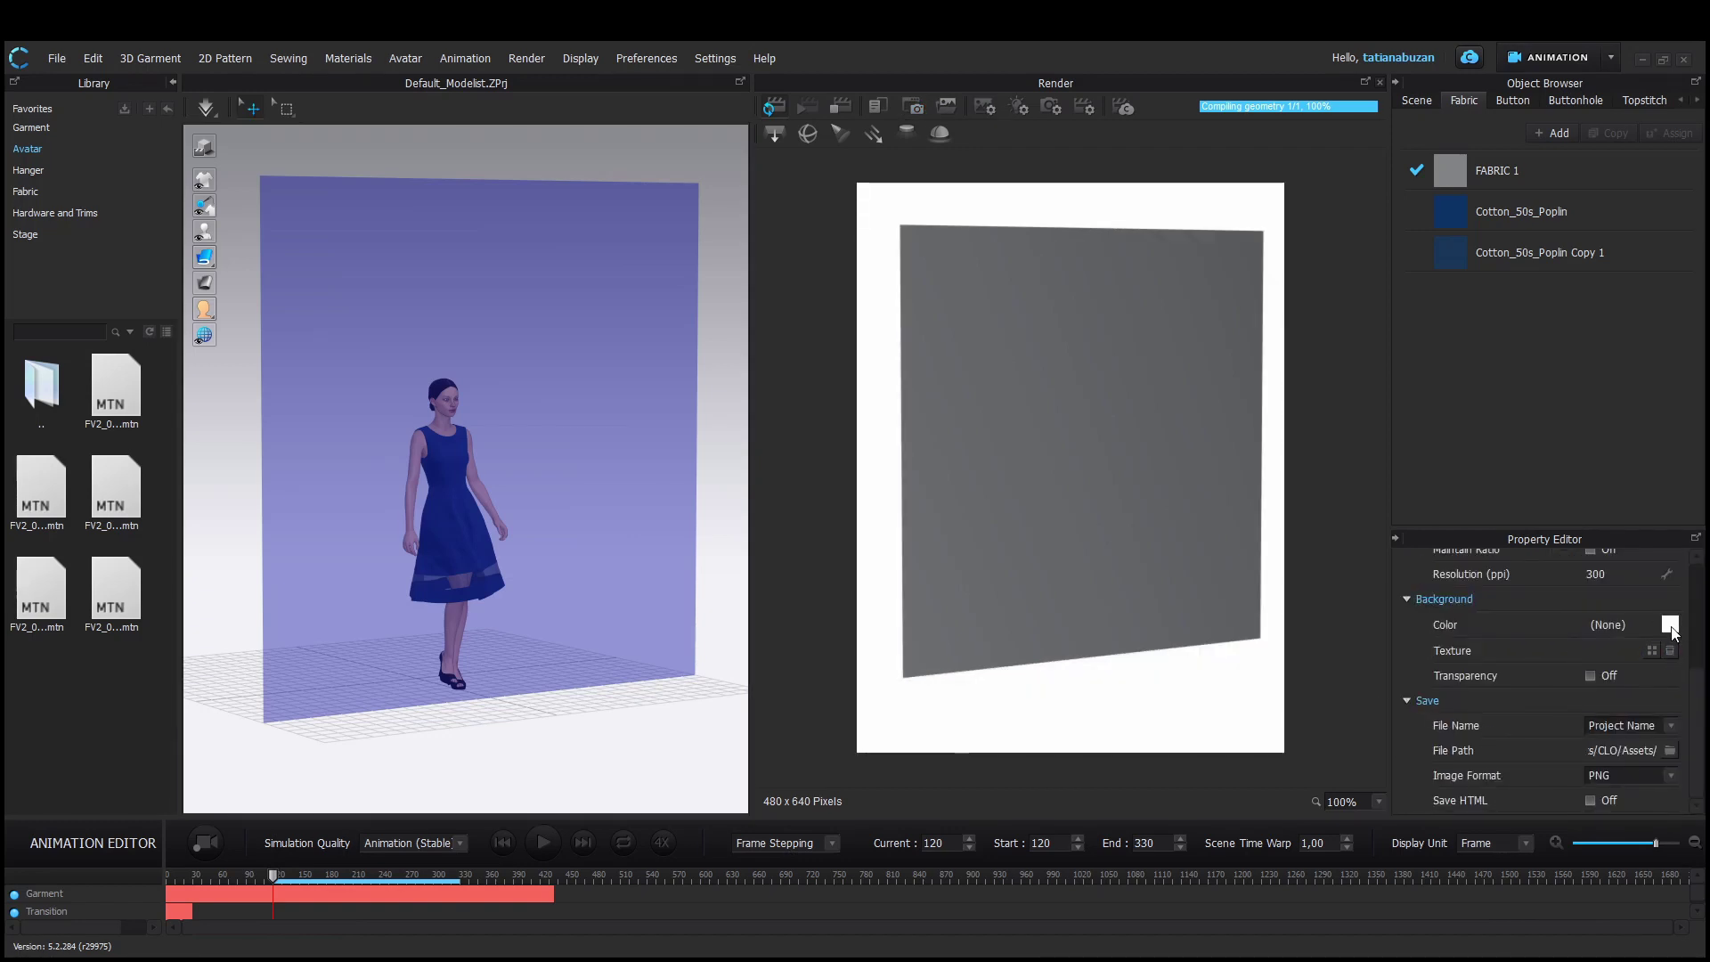
click(1229, 470)
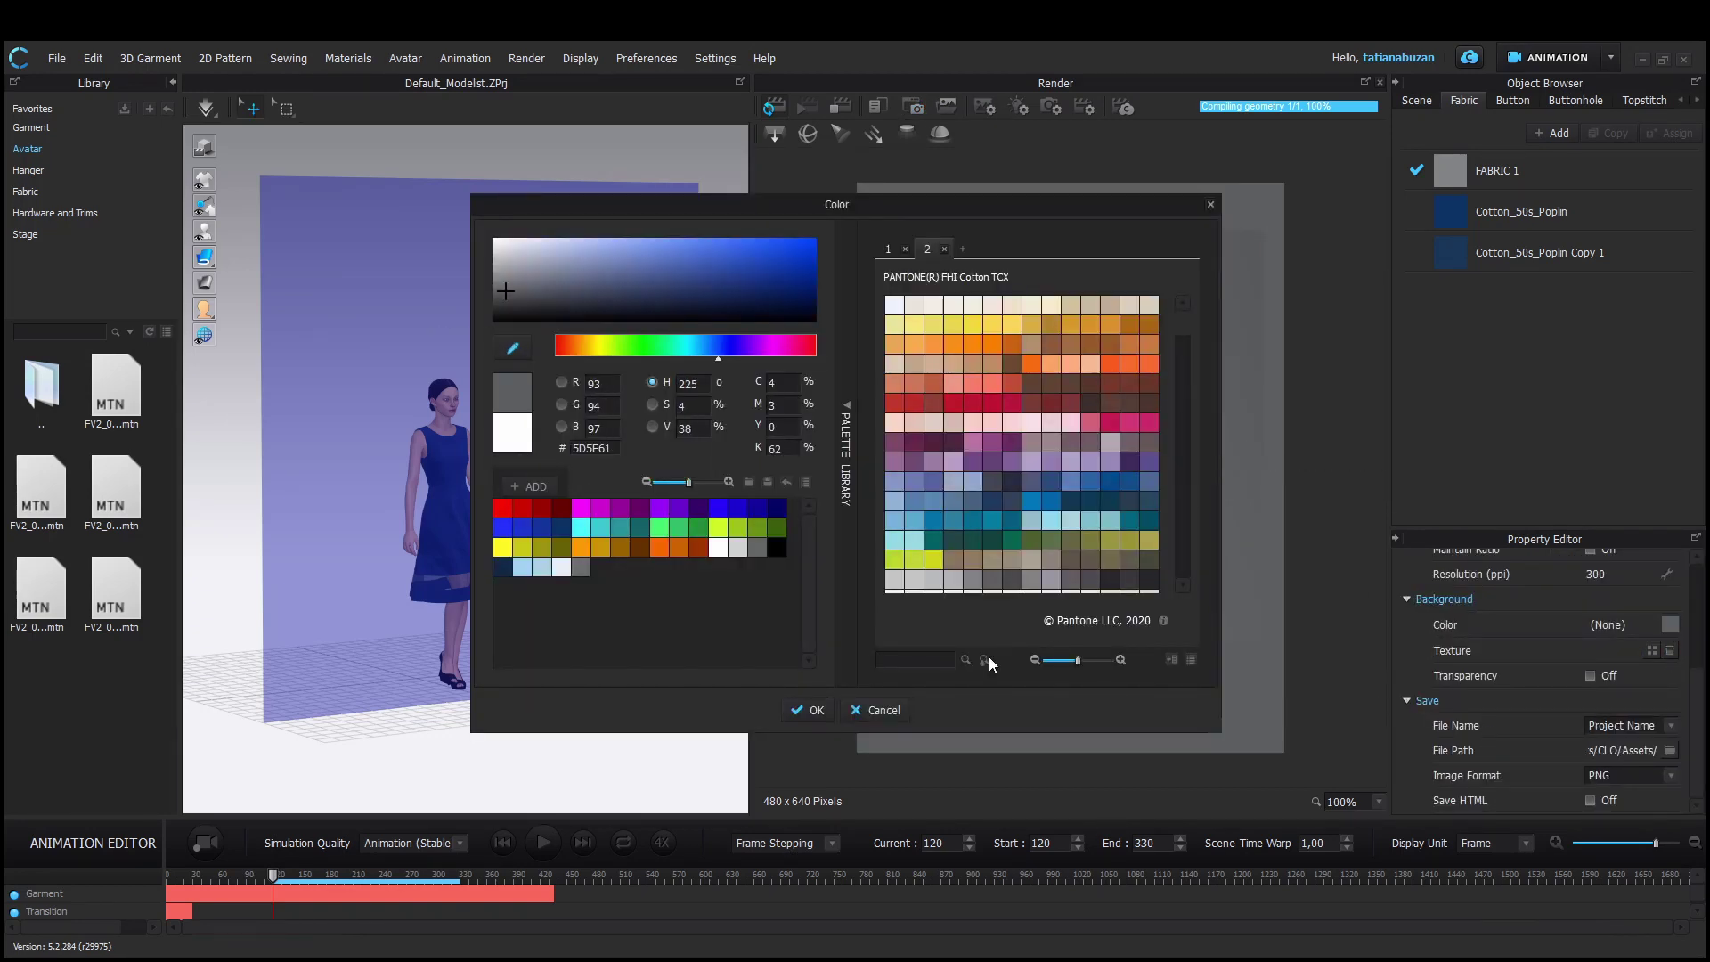
click(808, 710)
Turn the view to face the panel, go to frame 150, and restart the render with the avatar in front of the panel
right_drag(1085, 618, 1035, 619)
middle_drag(633, 628, 567, 629)
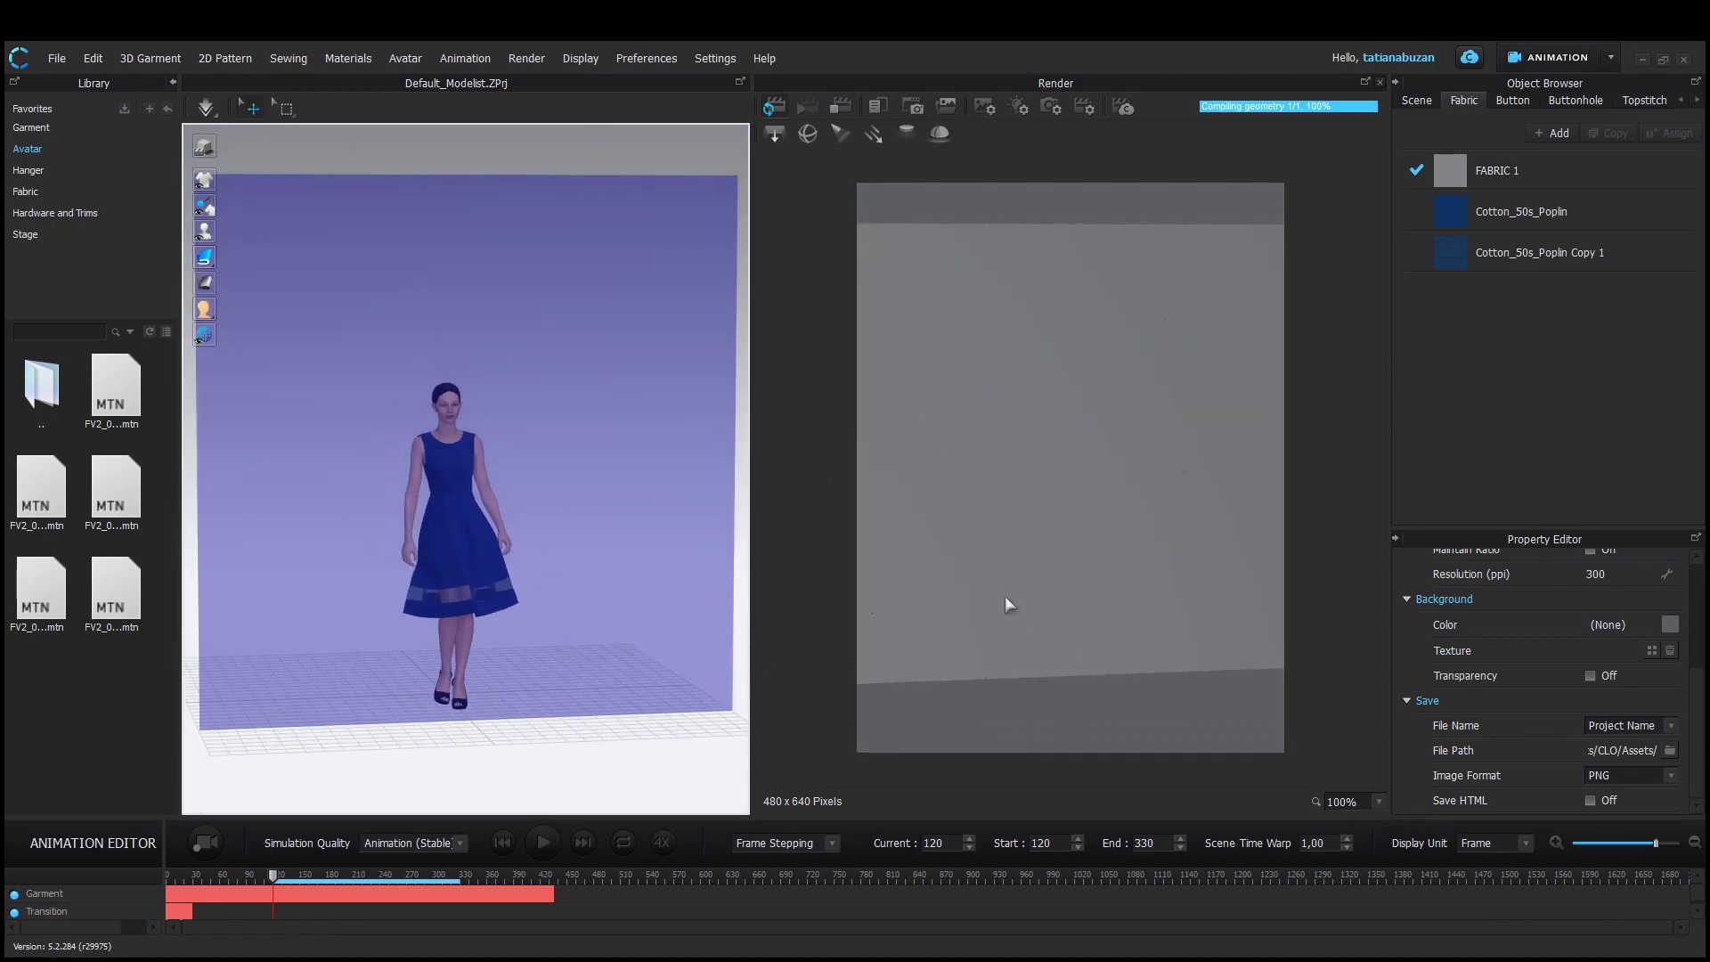
double_click(939, 842)
text(150)
key(Return)
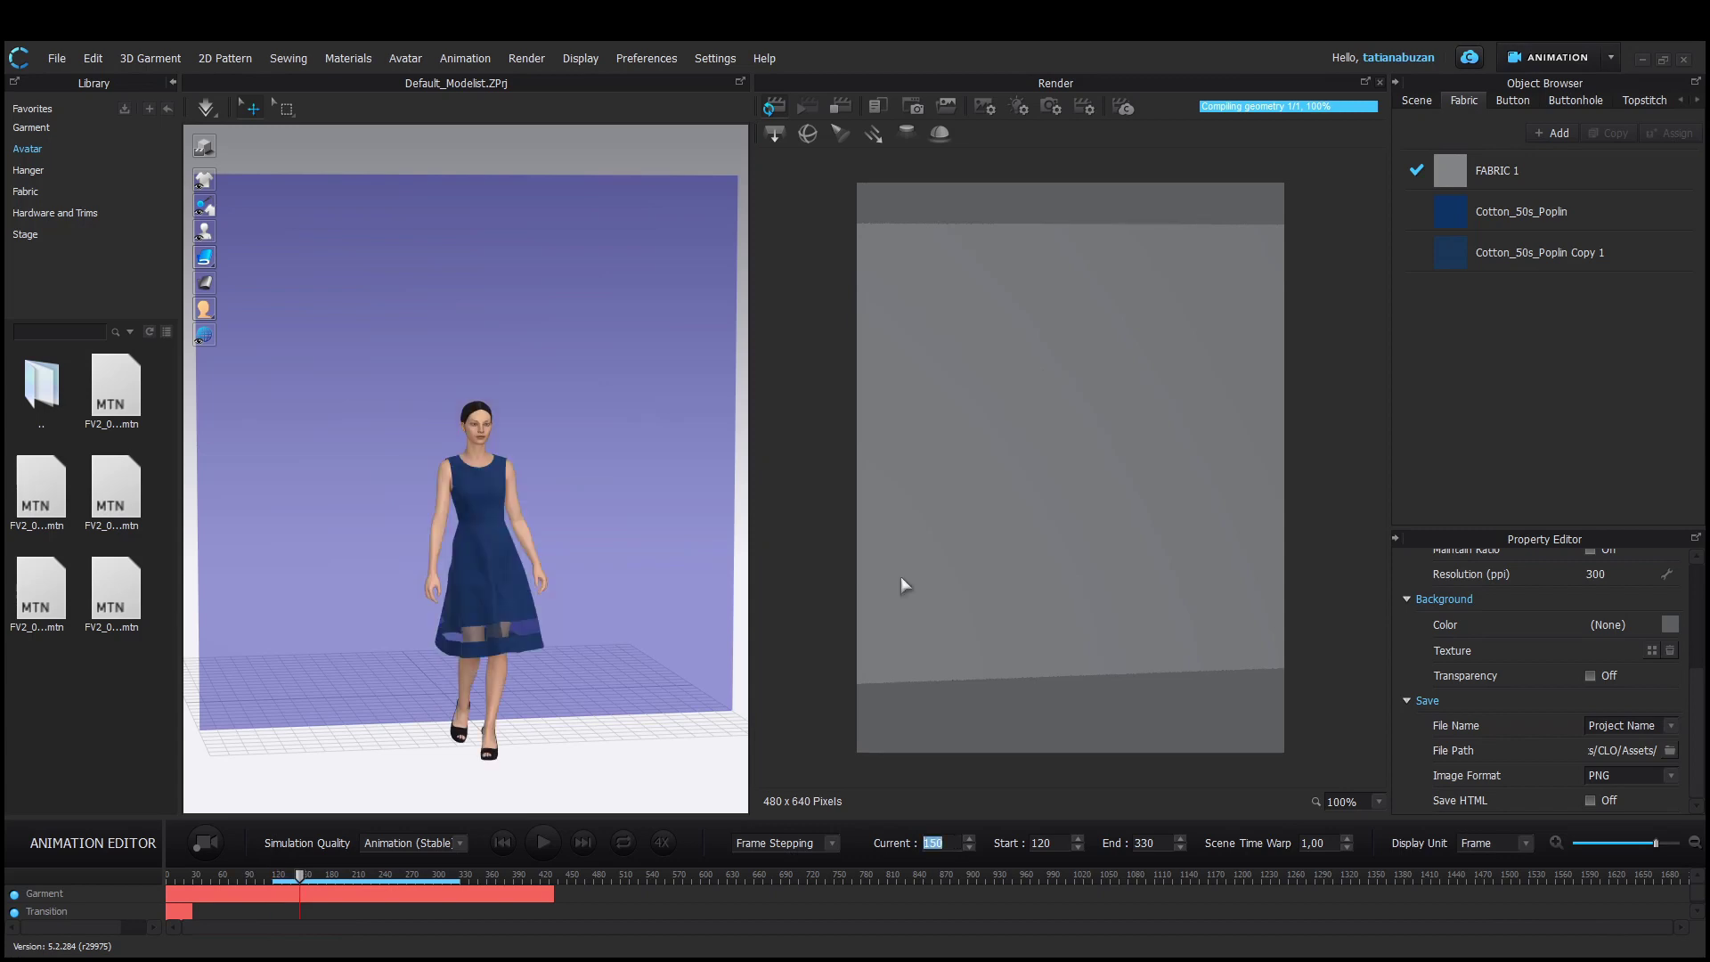
click(770, 107)
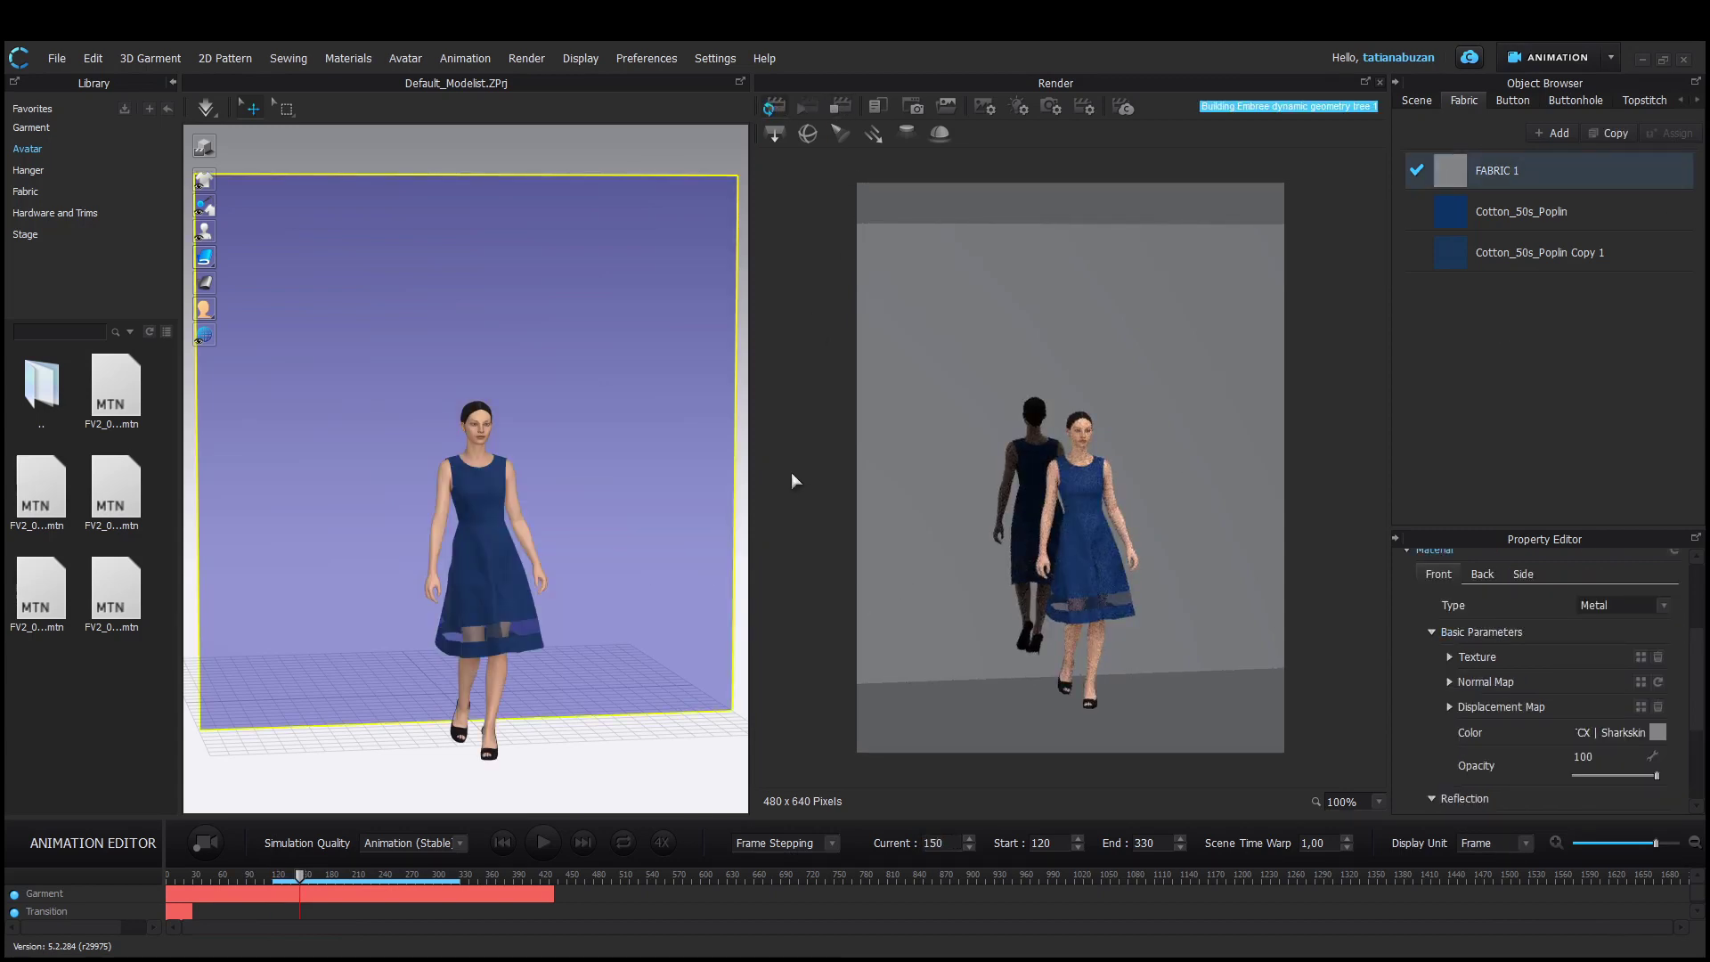
Lighten the metal panel's FABRIC 1 colour to the Pantone shade Oyster Mushroom
drag(814, 204, 375, 171)
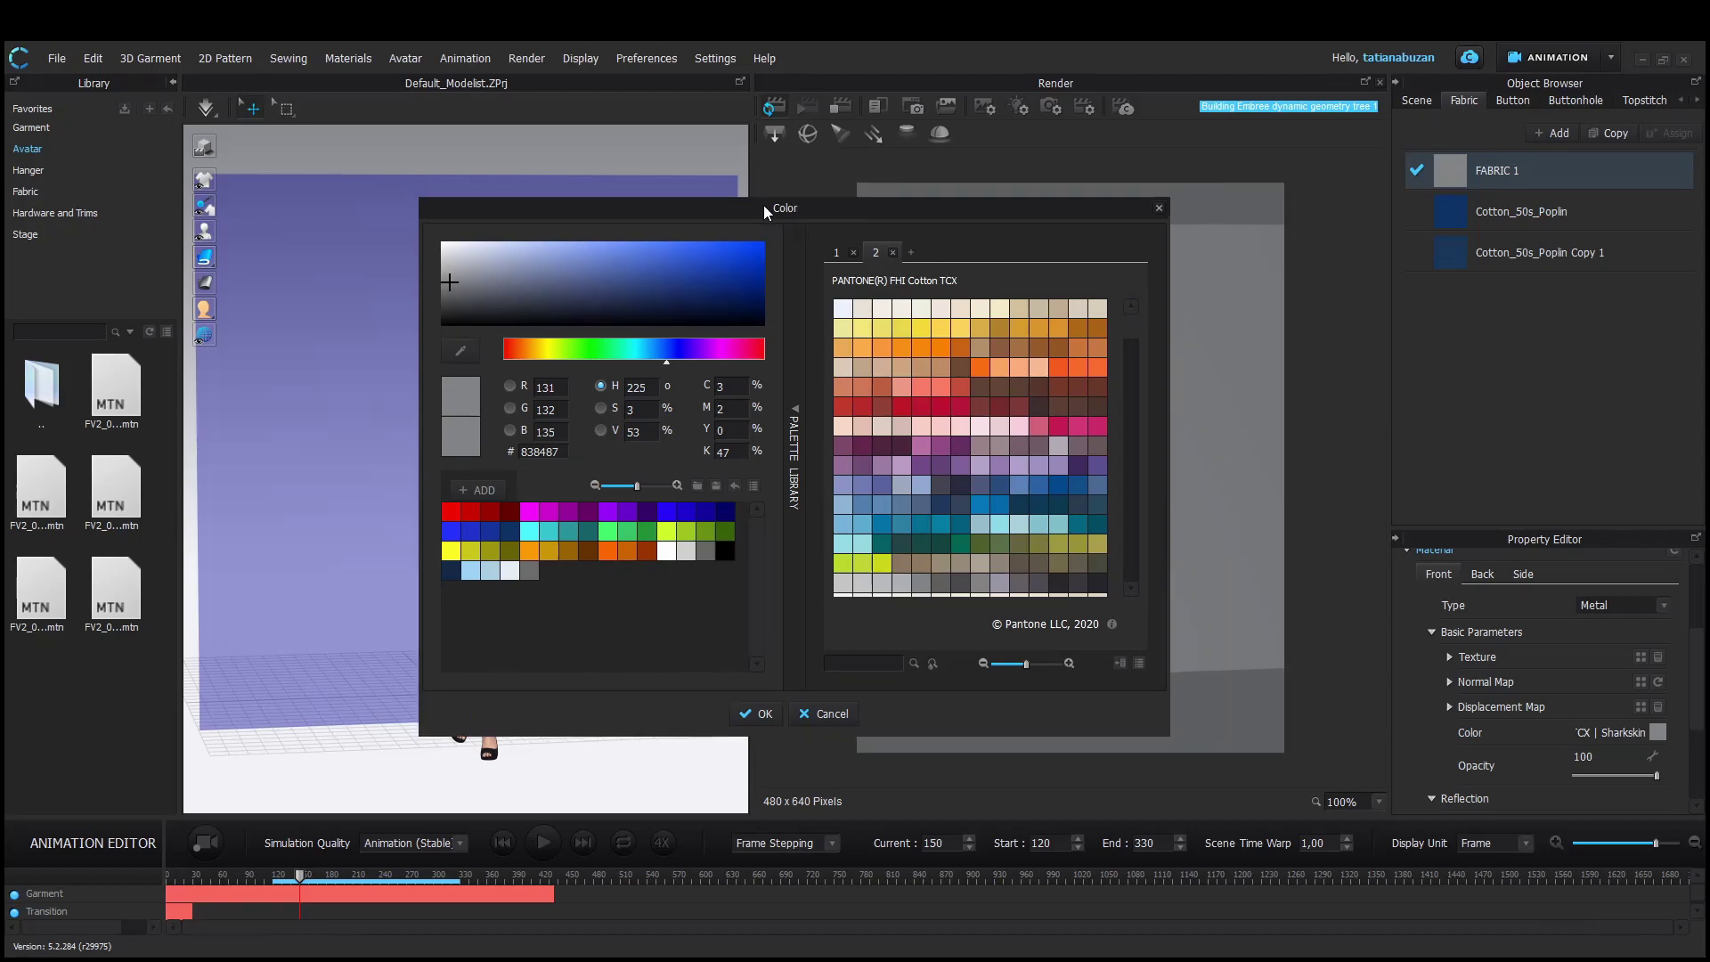
click(500, 545)
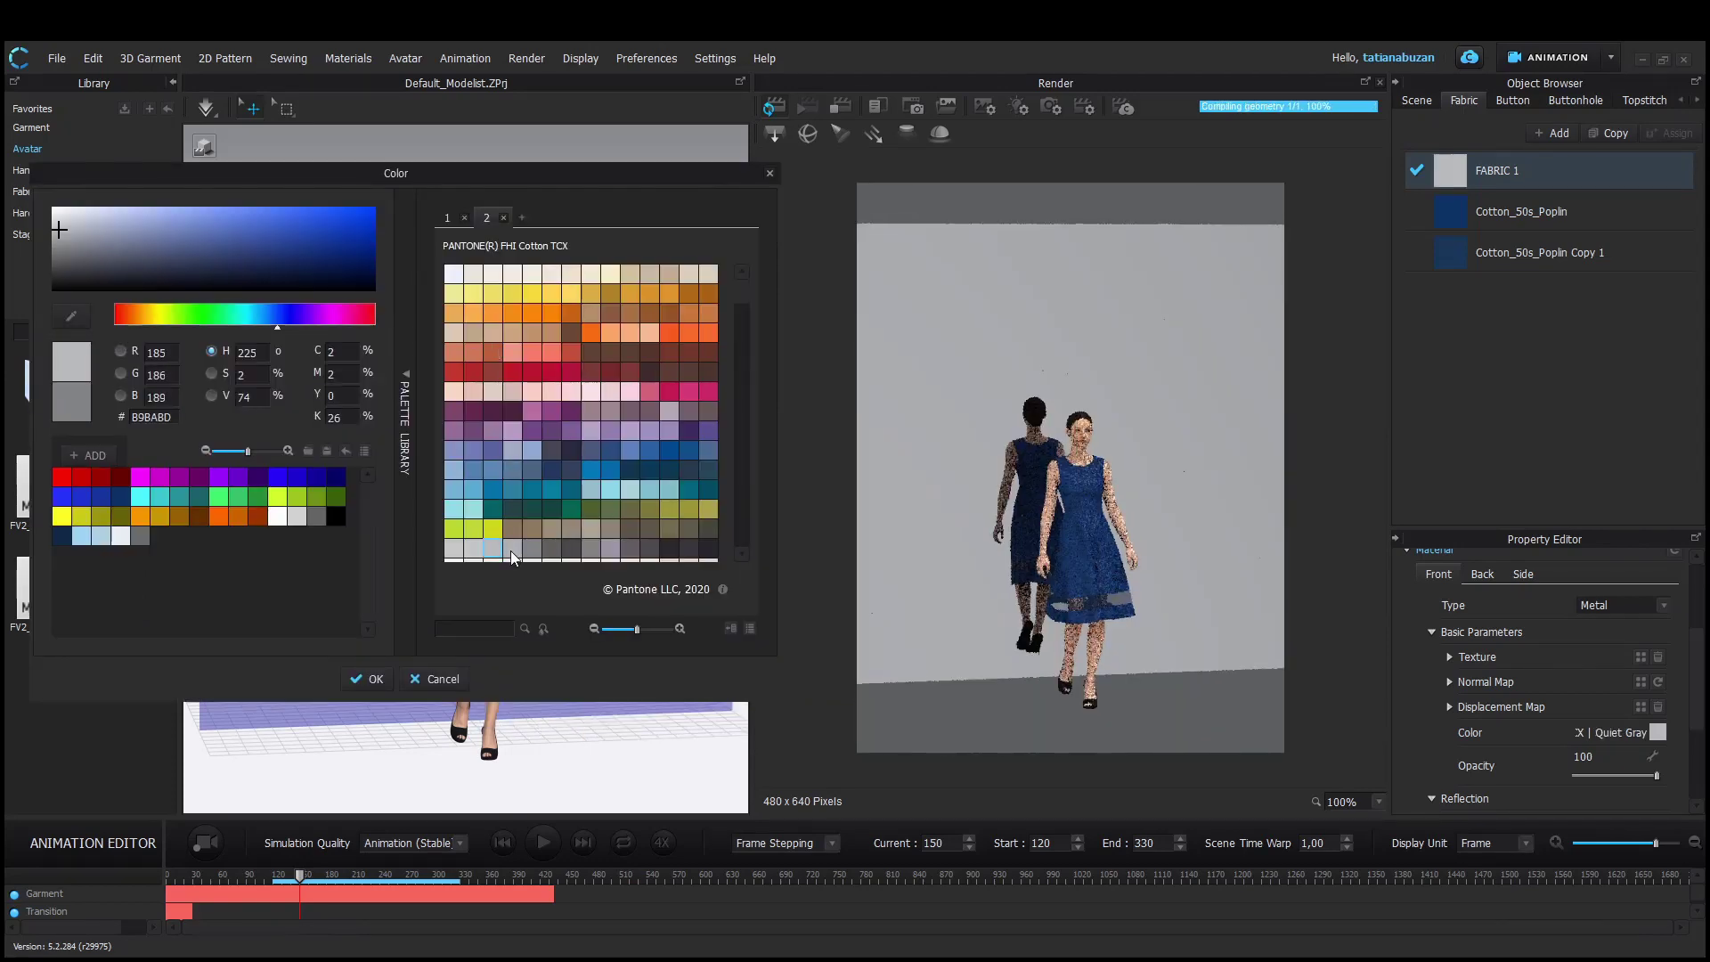
click(473, 550)
click(367, 679)
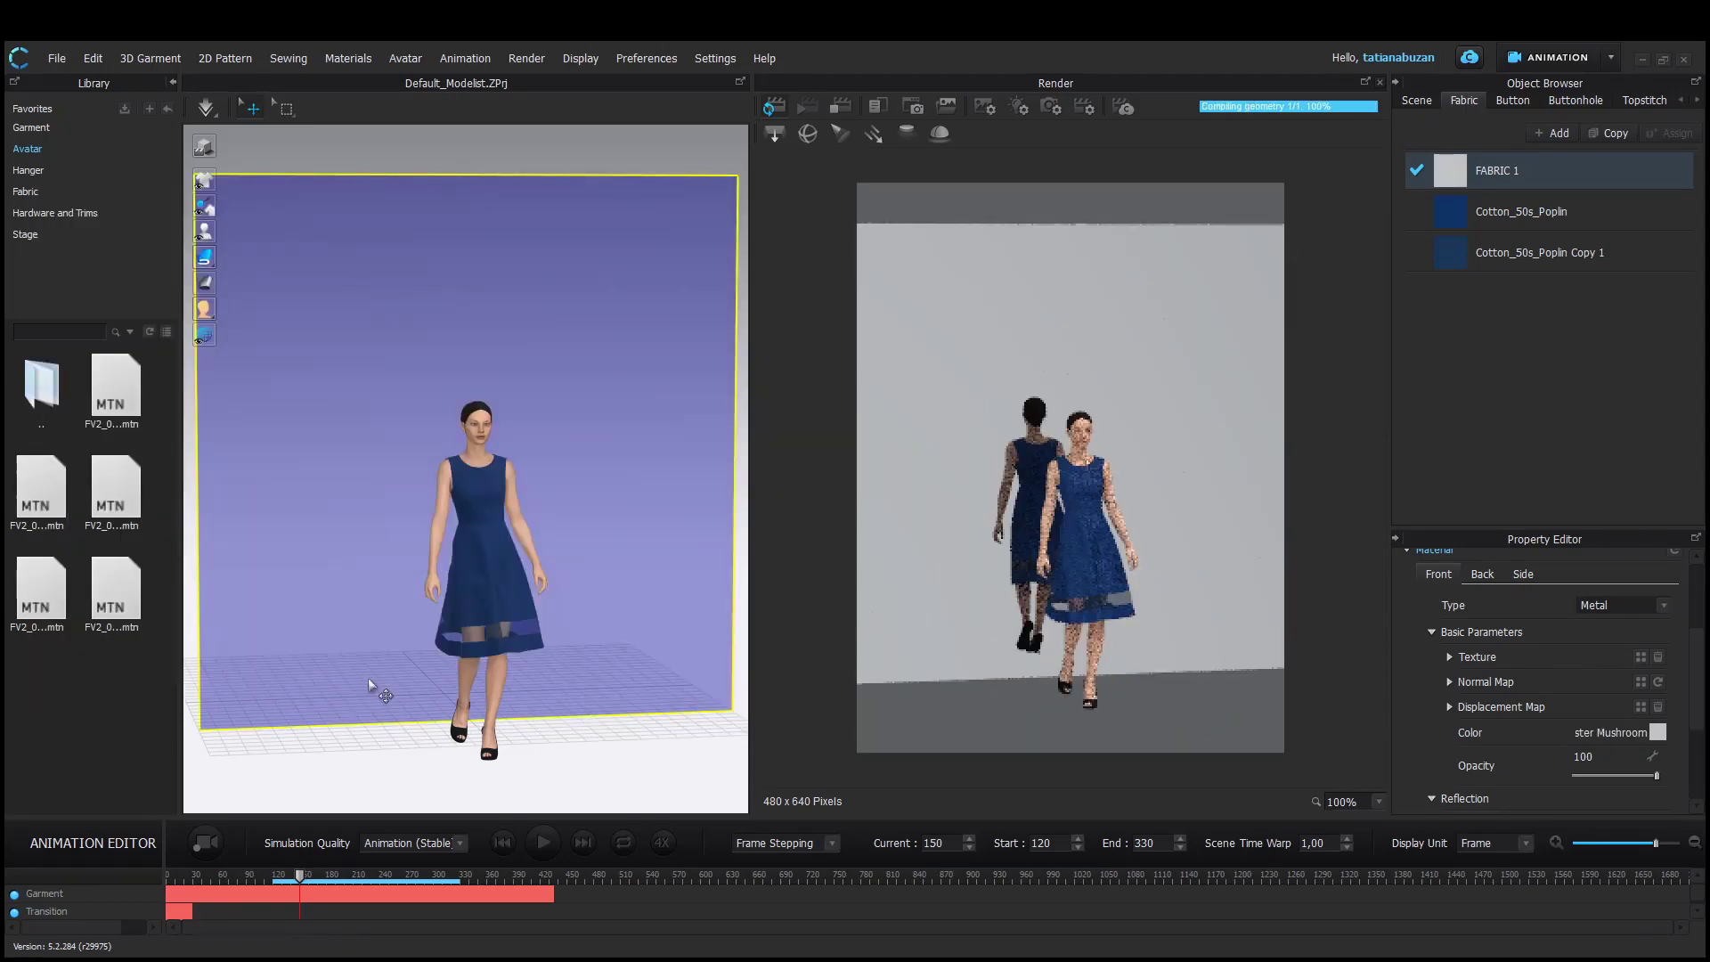
Change the render background to a light grey that matches the panel, starting from the Pantone shade Quiet Gray
click(1016, 108)
click(980, 109)
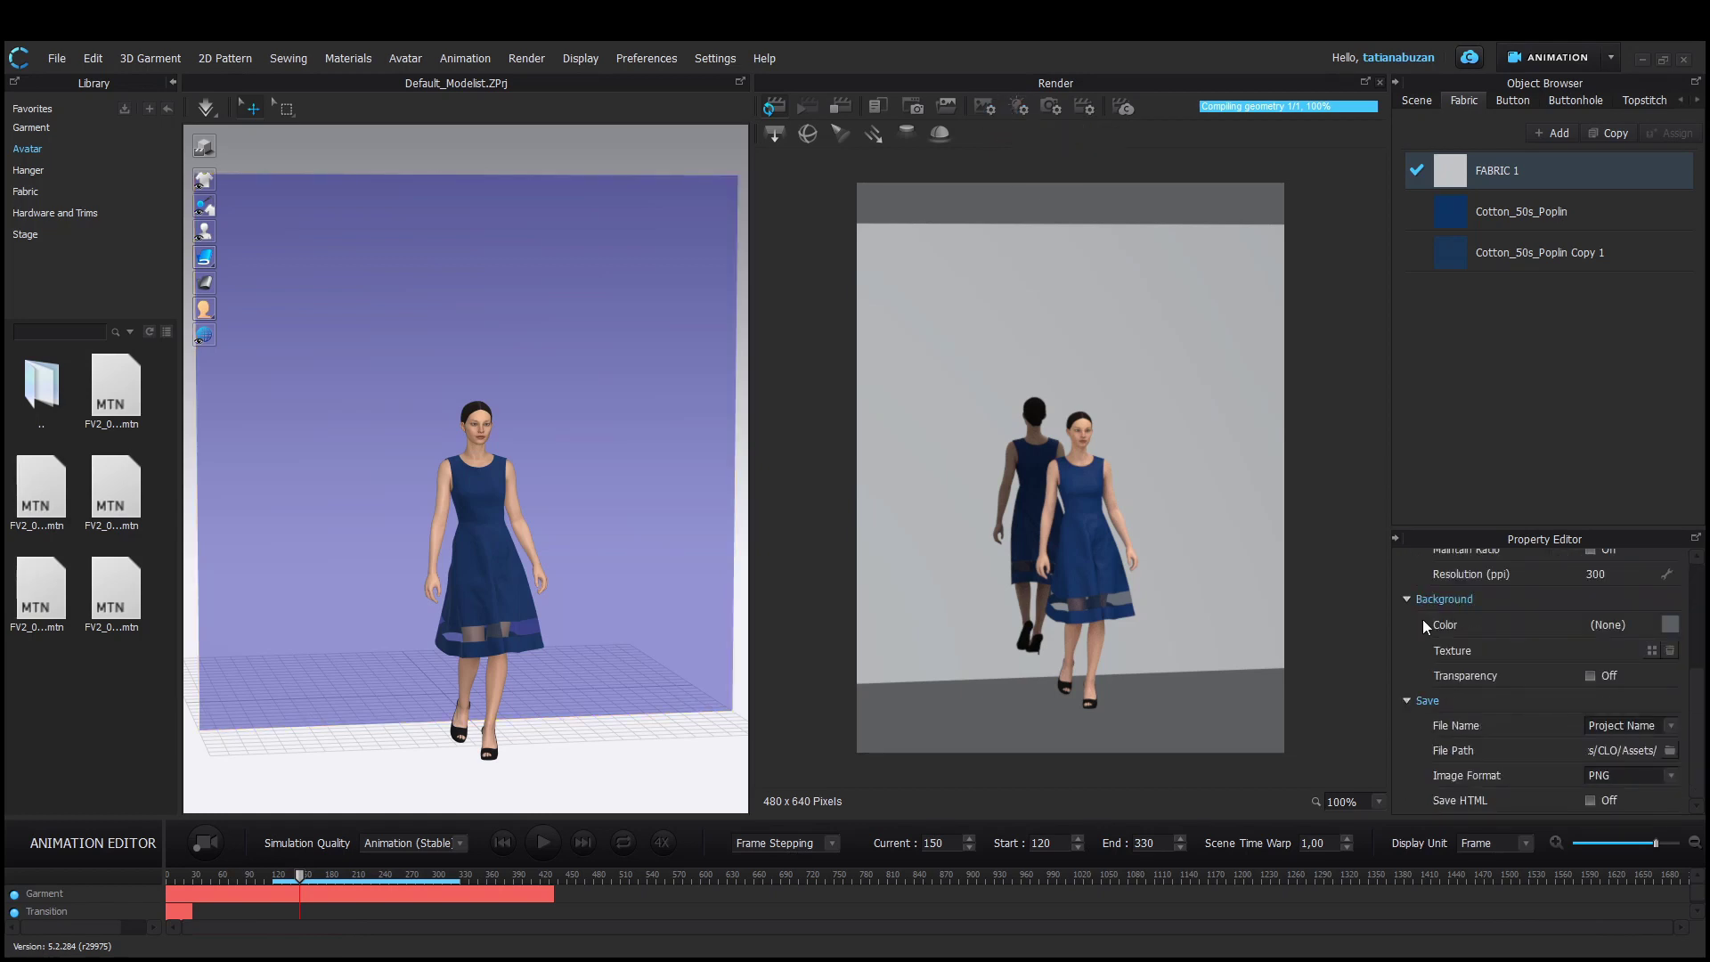
click(1670, 624)
drag(605, 200, 167, 165)
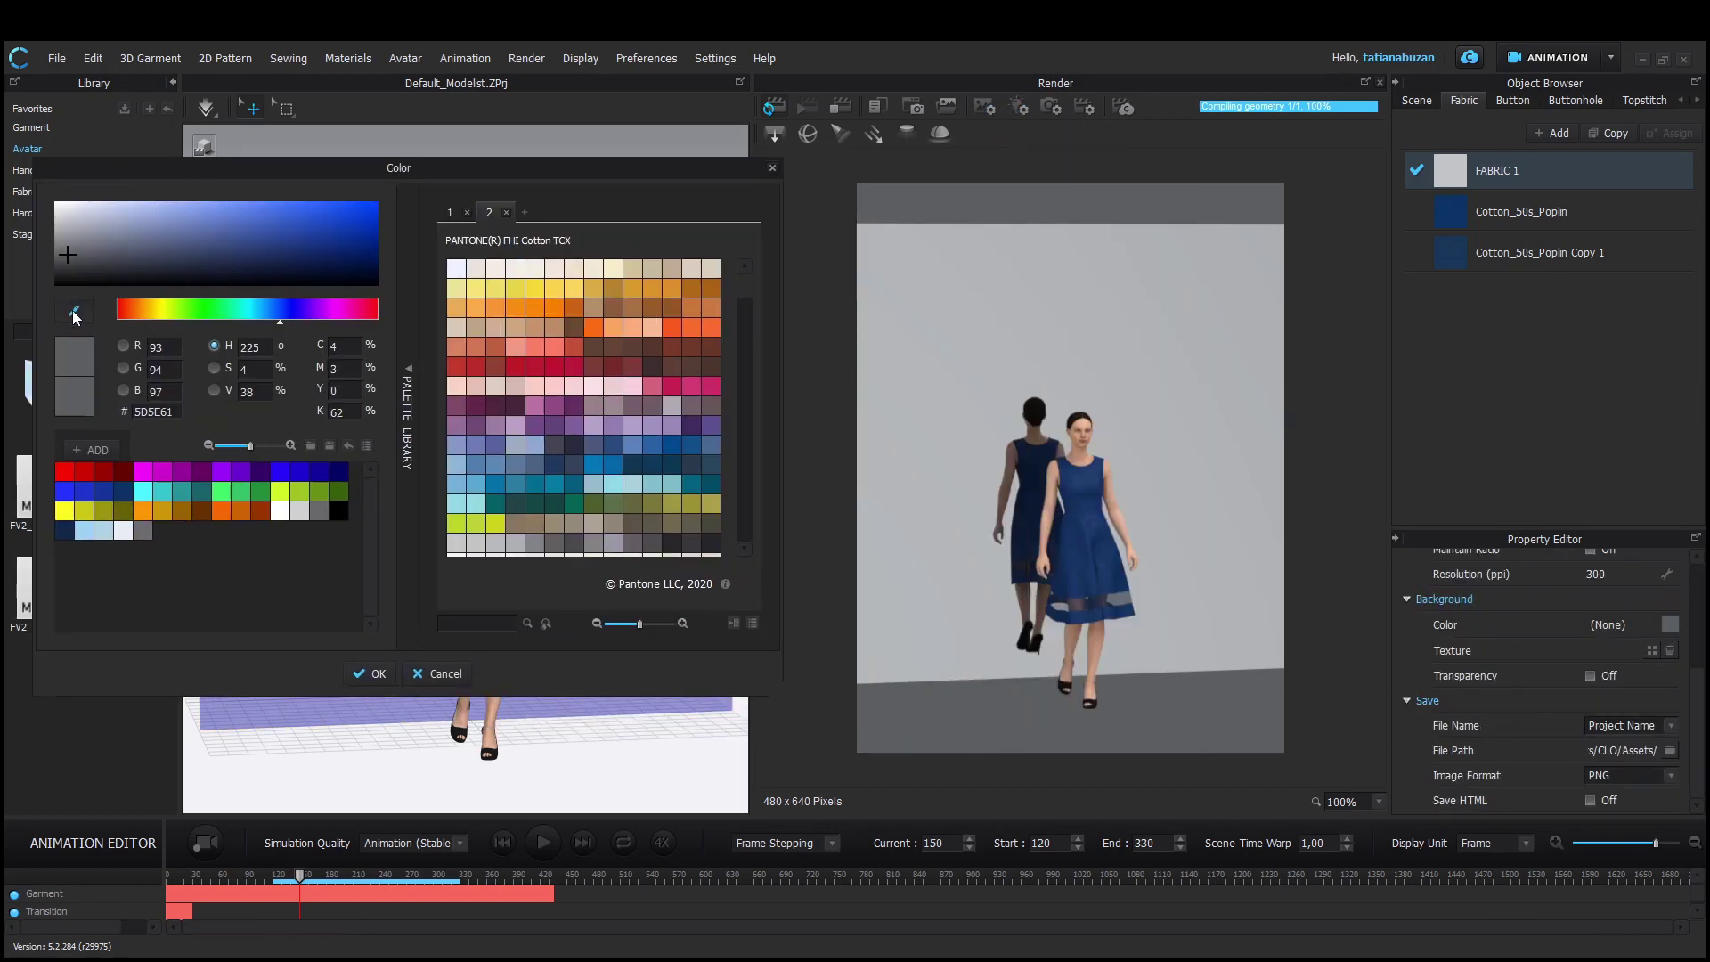
click(472, 547)
click(493, 547)
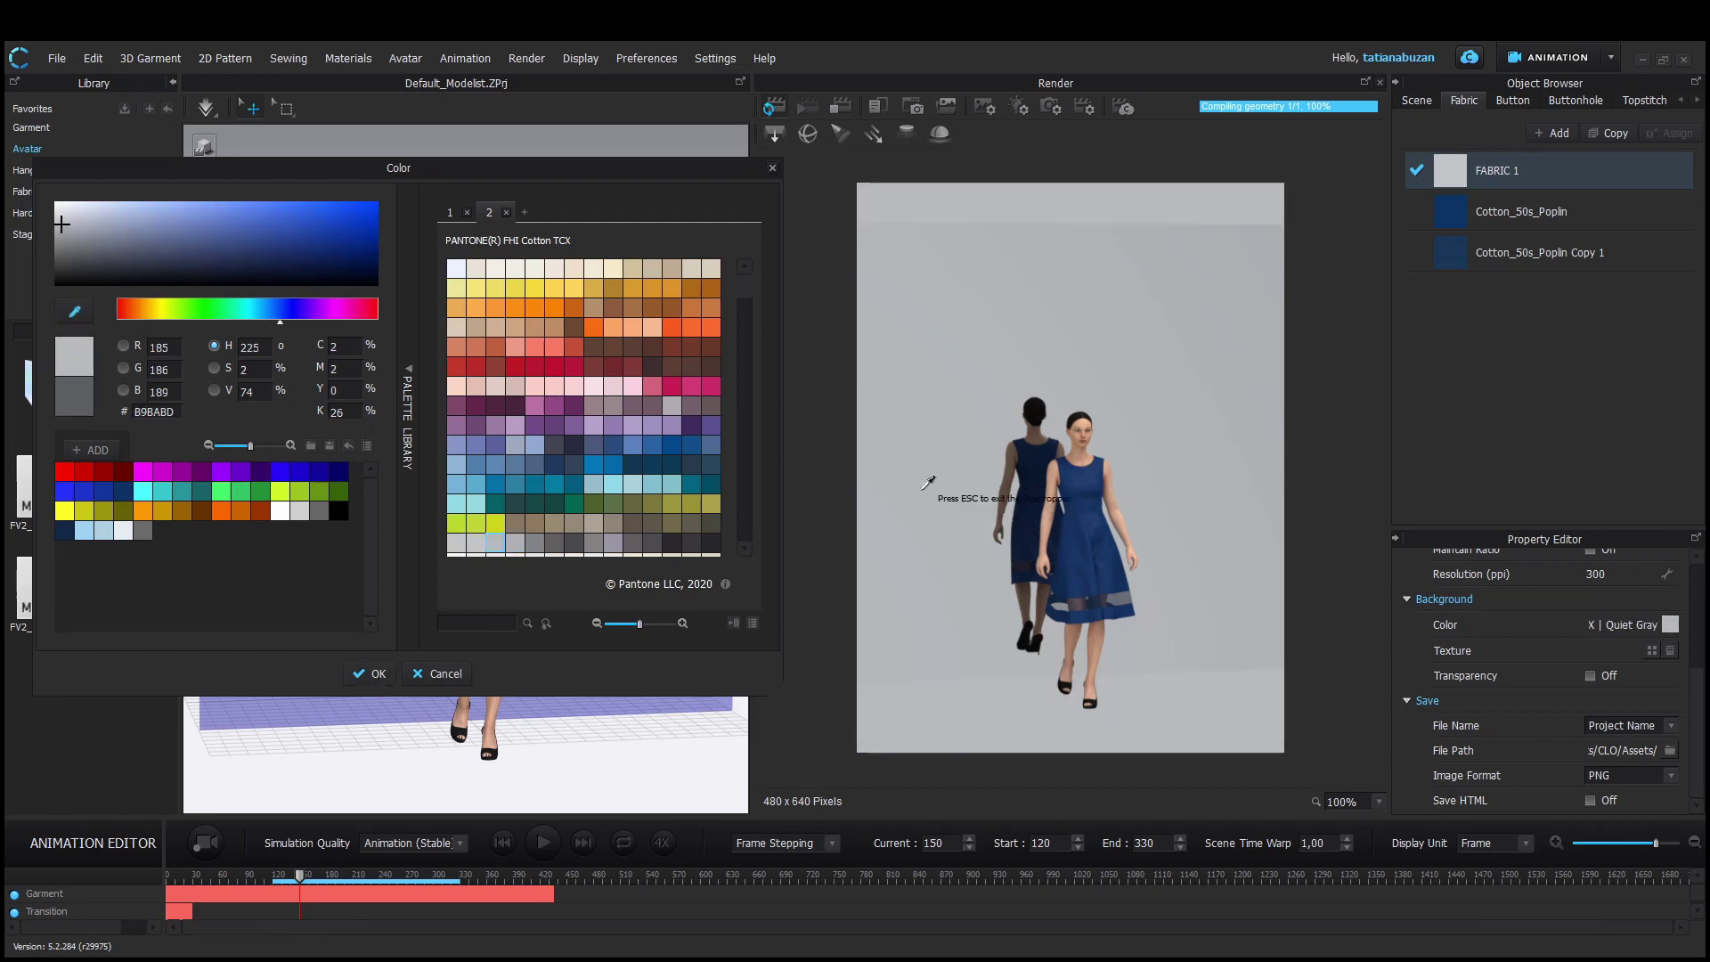
key(Escape)
key(Escape)
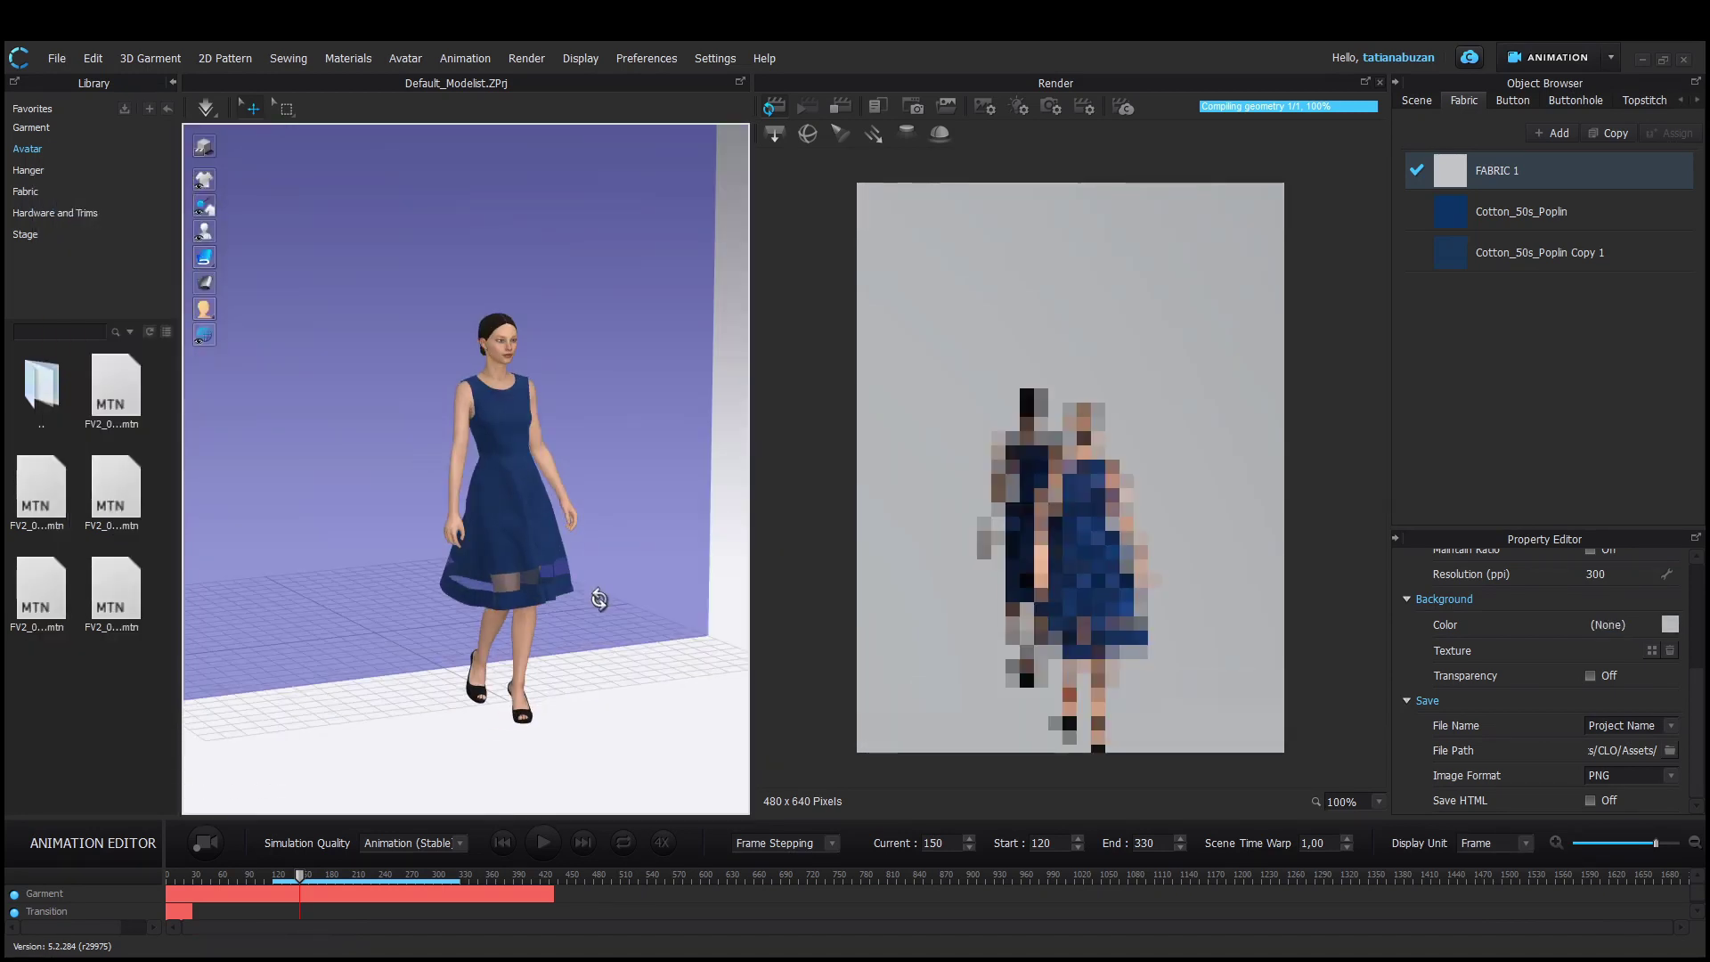
Orbit and reframe the 3D view around the avatar and panel so that the avatar fits the picture at frame 250
right_drag(600, 599, 477, 579)
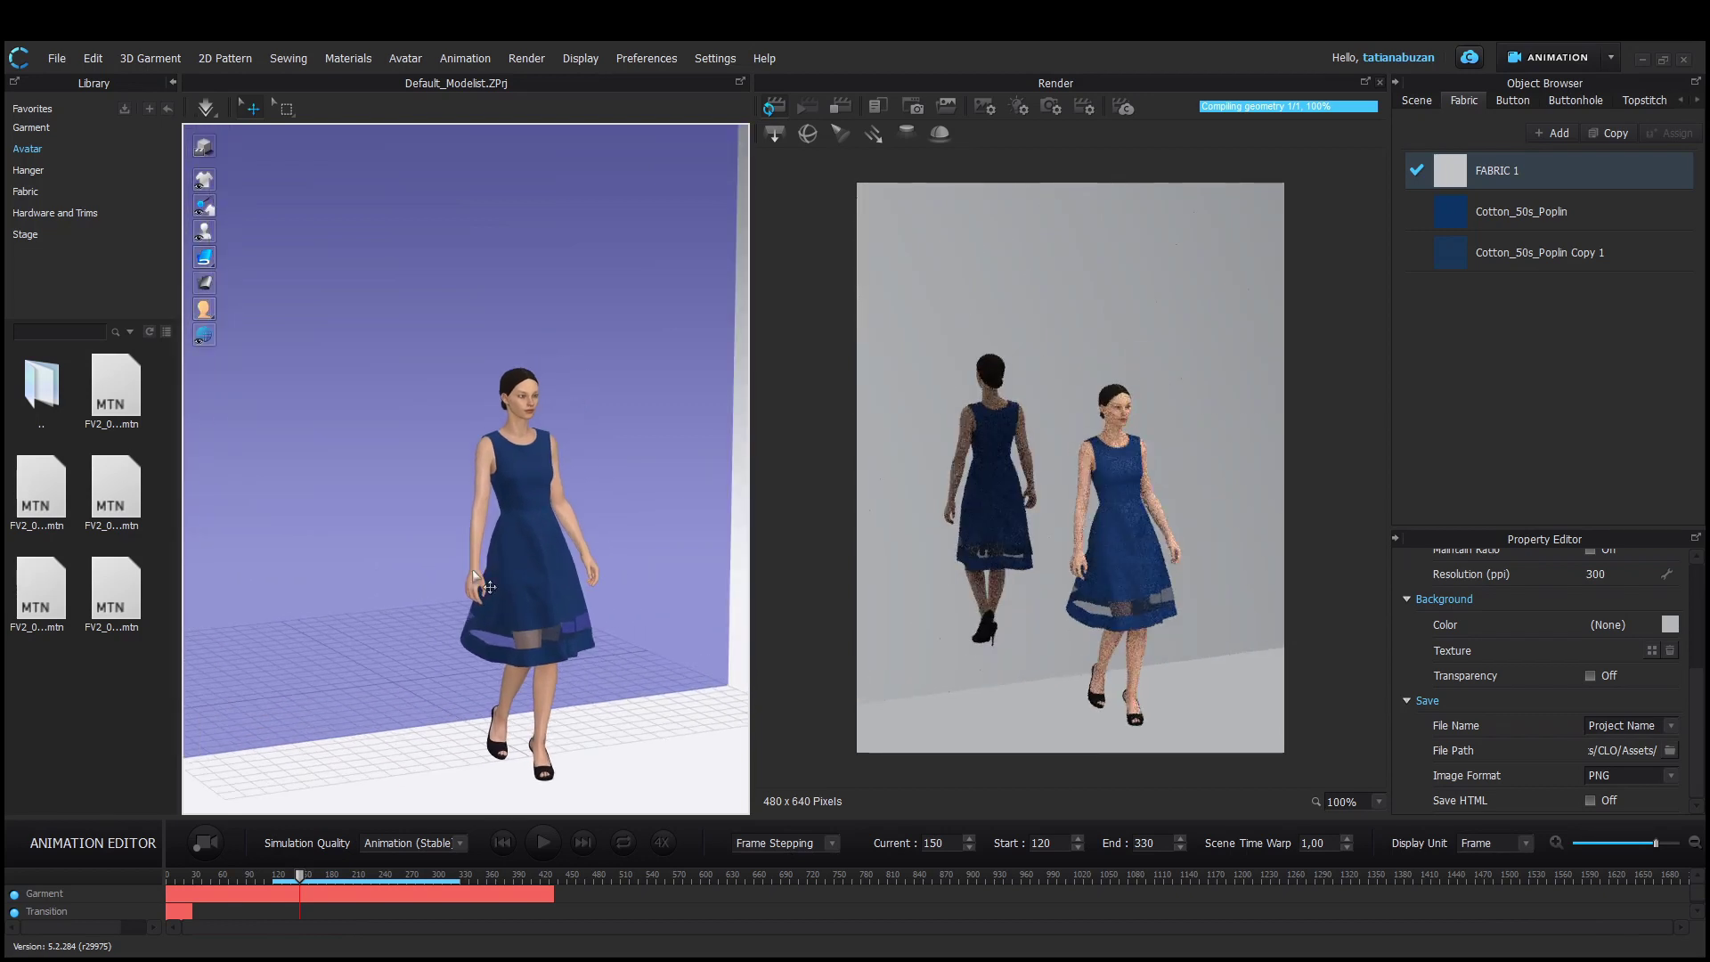
double_click(952, 843)
text(250)
key(Return)
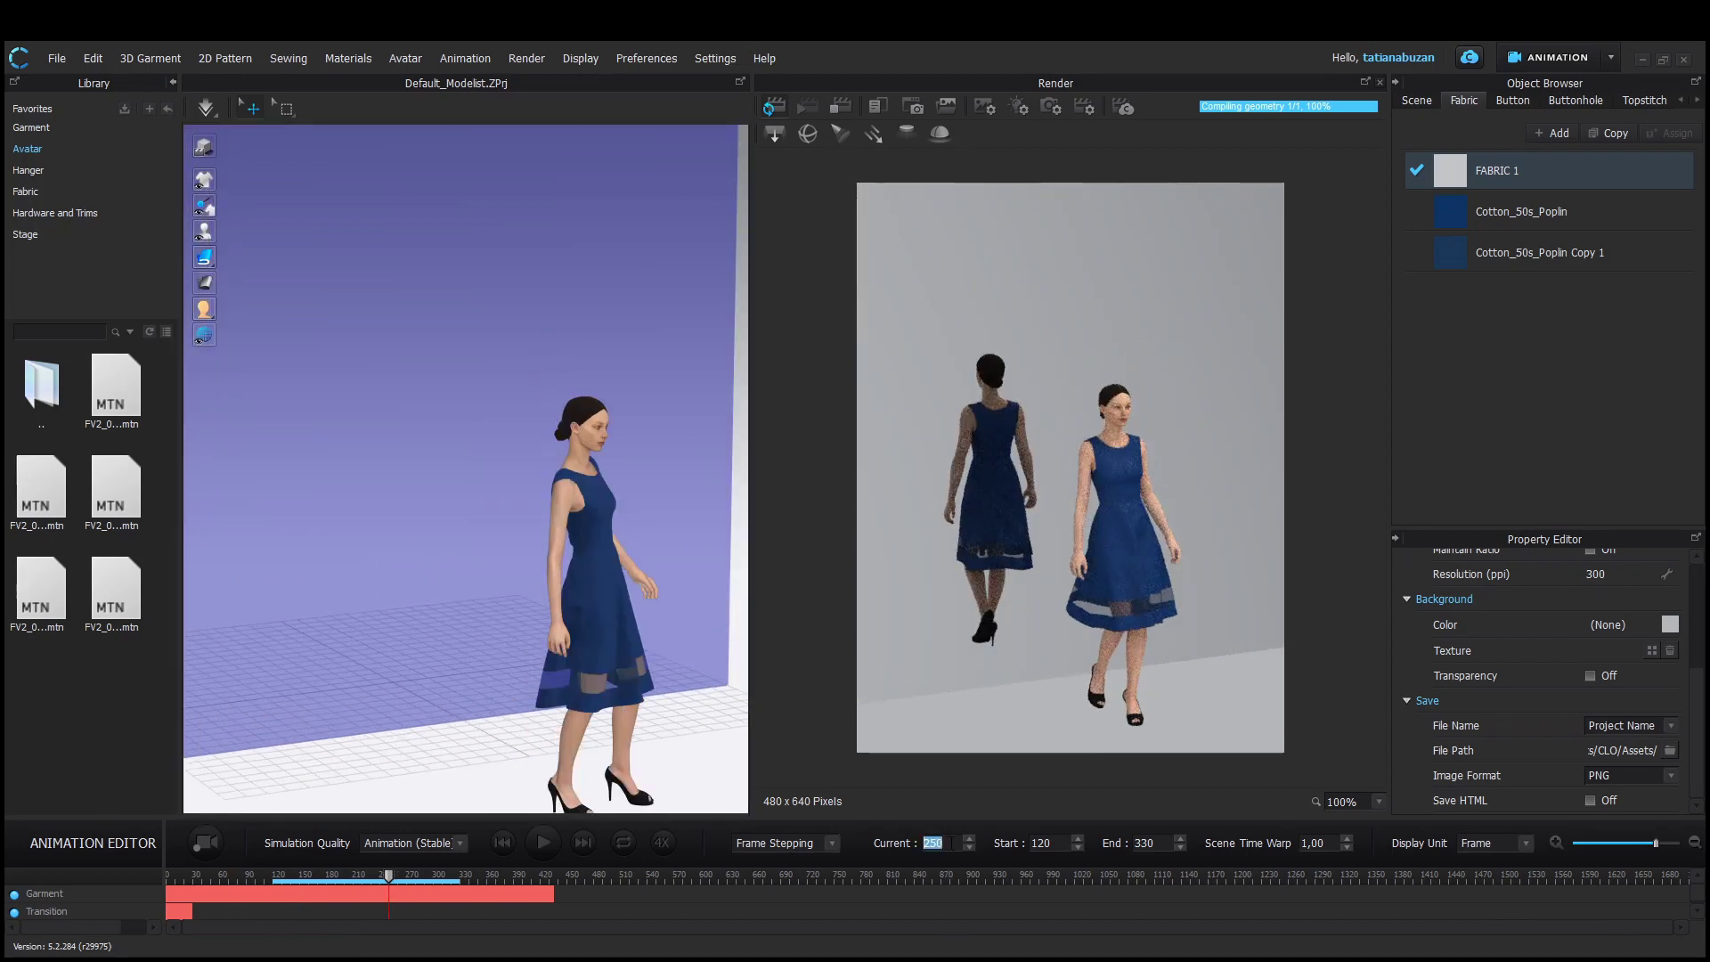
middle_drag(573, 674, 527, 677)
scroll(534, 655, up, 2)
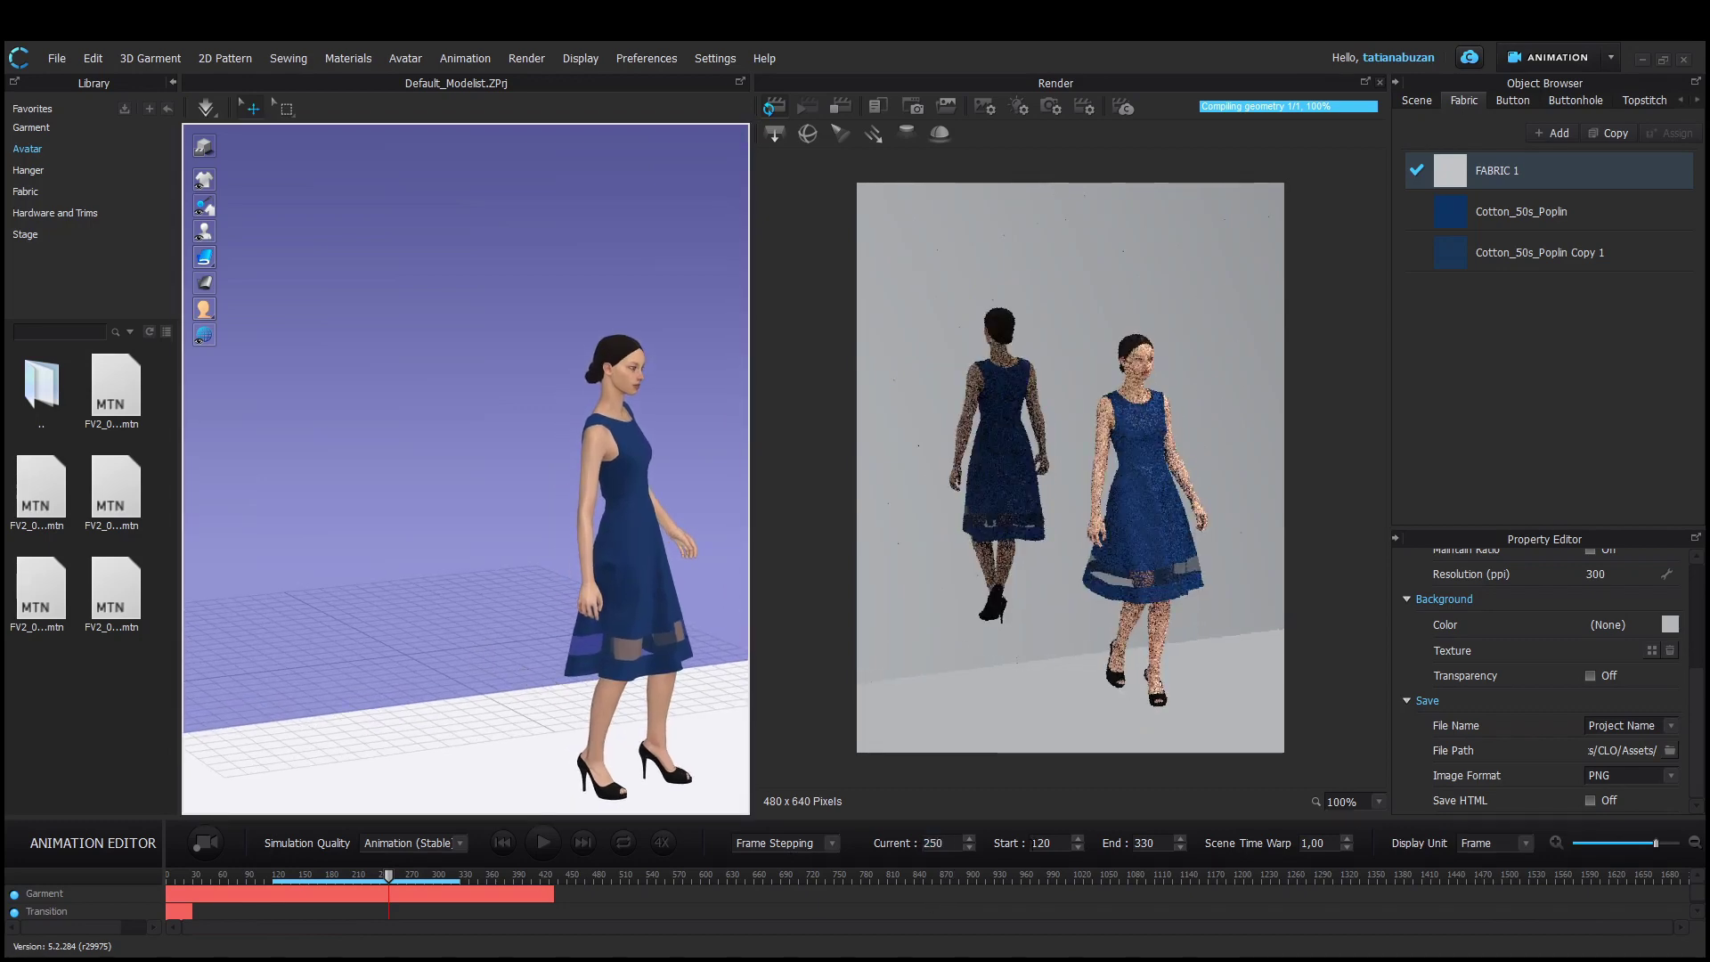
Check the camera framing at frames 330 and 320, and return the animation to frame 120
double_click(933, 843)
text(330)
key(Return)
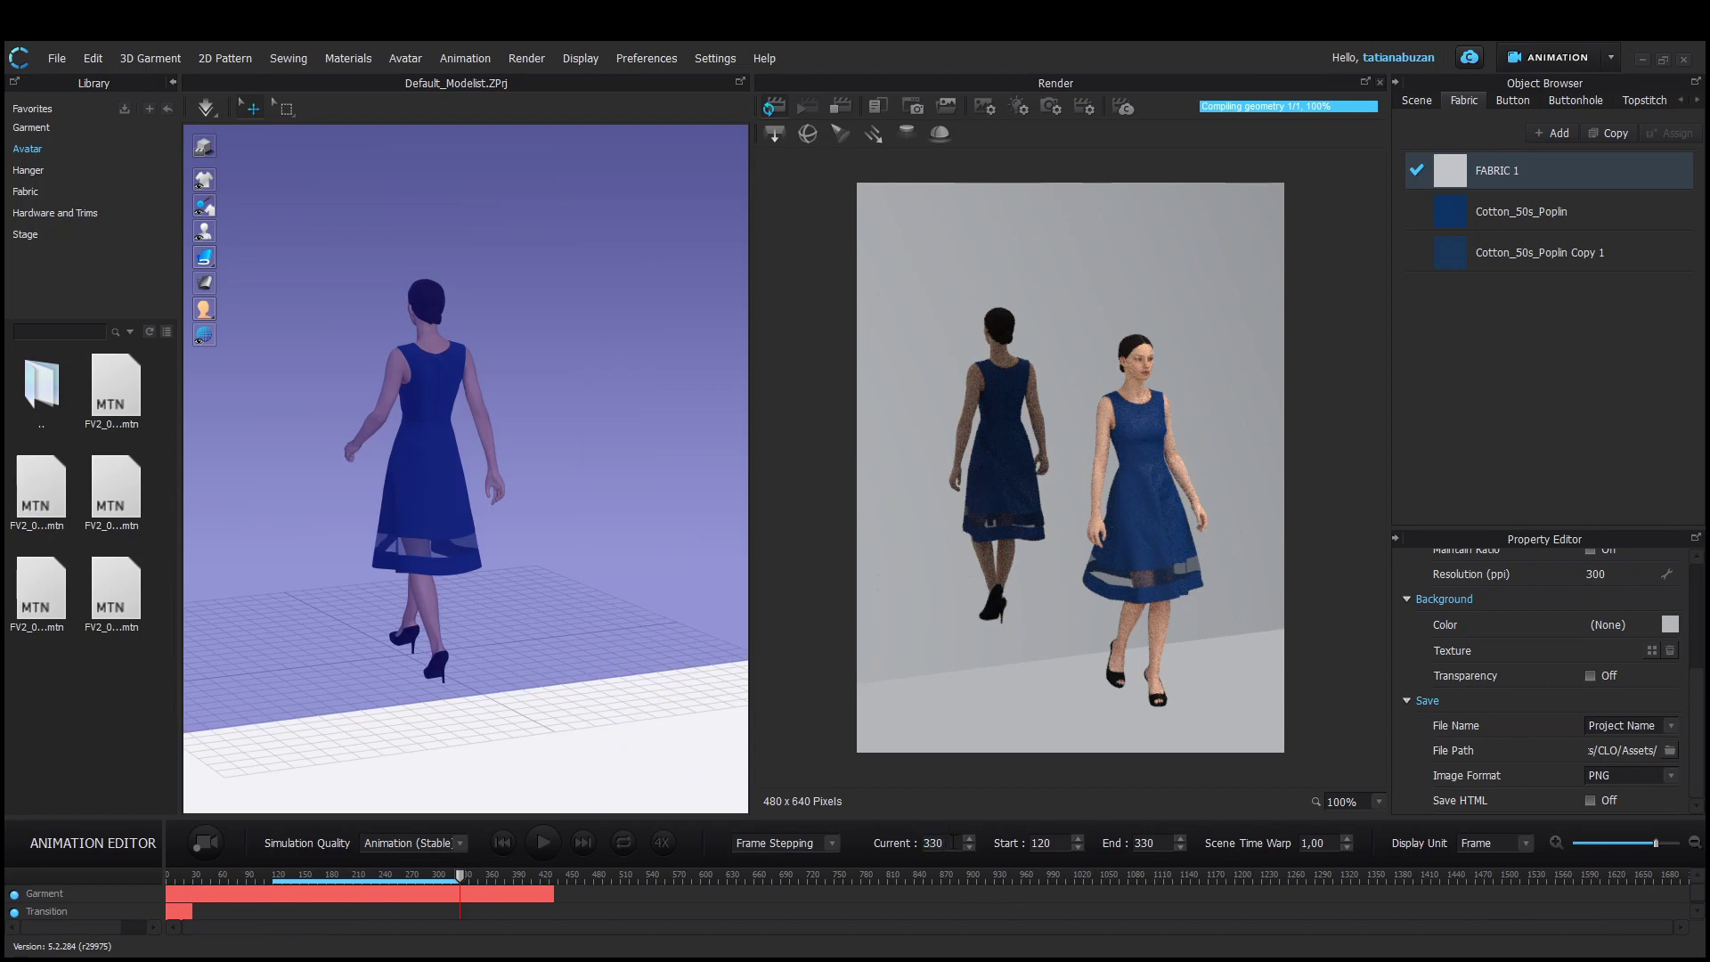
key(Return)
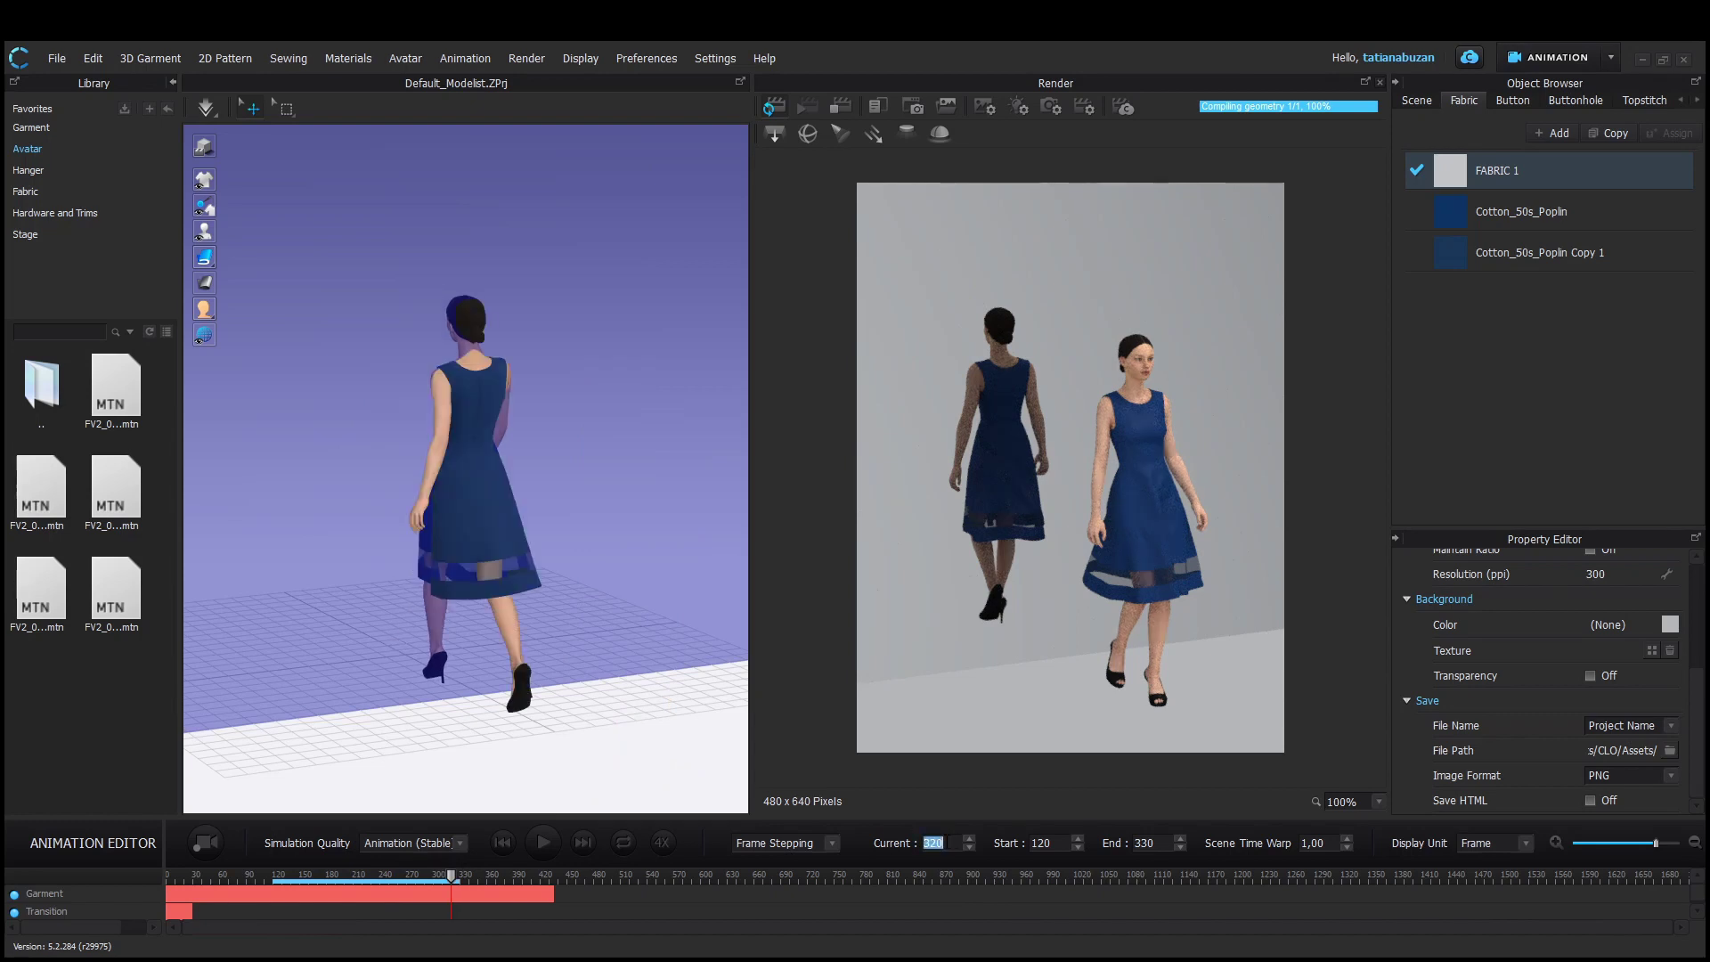
text(120)
key(Return)
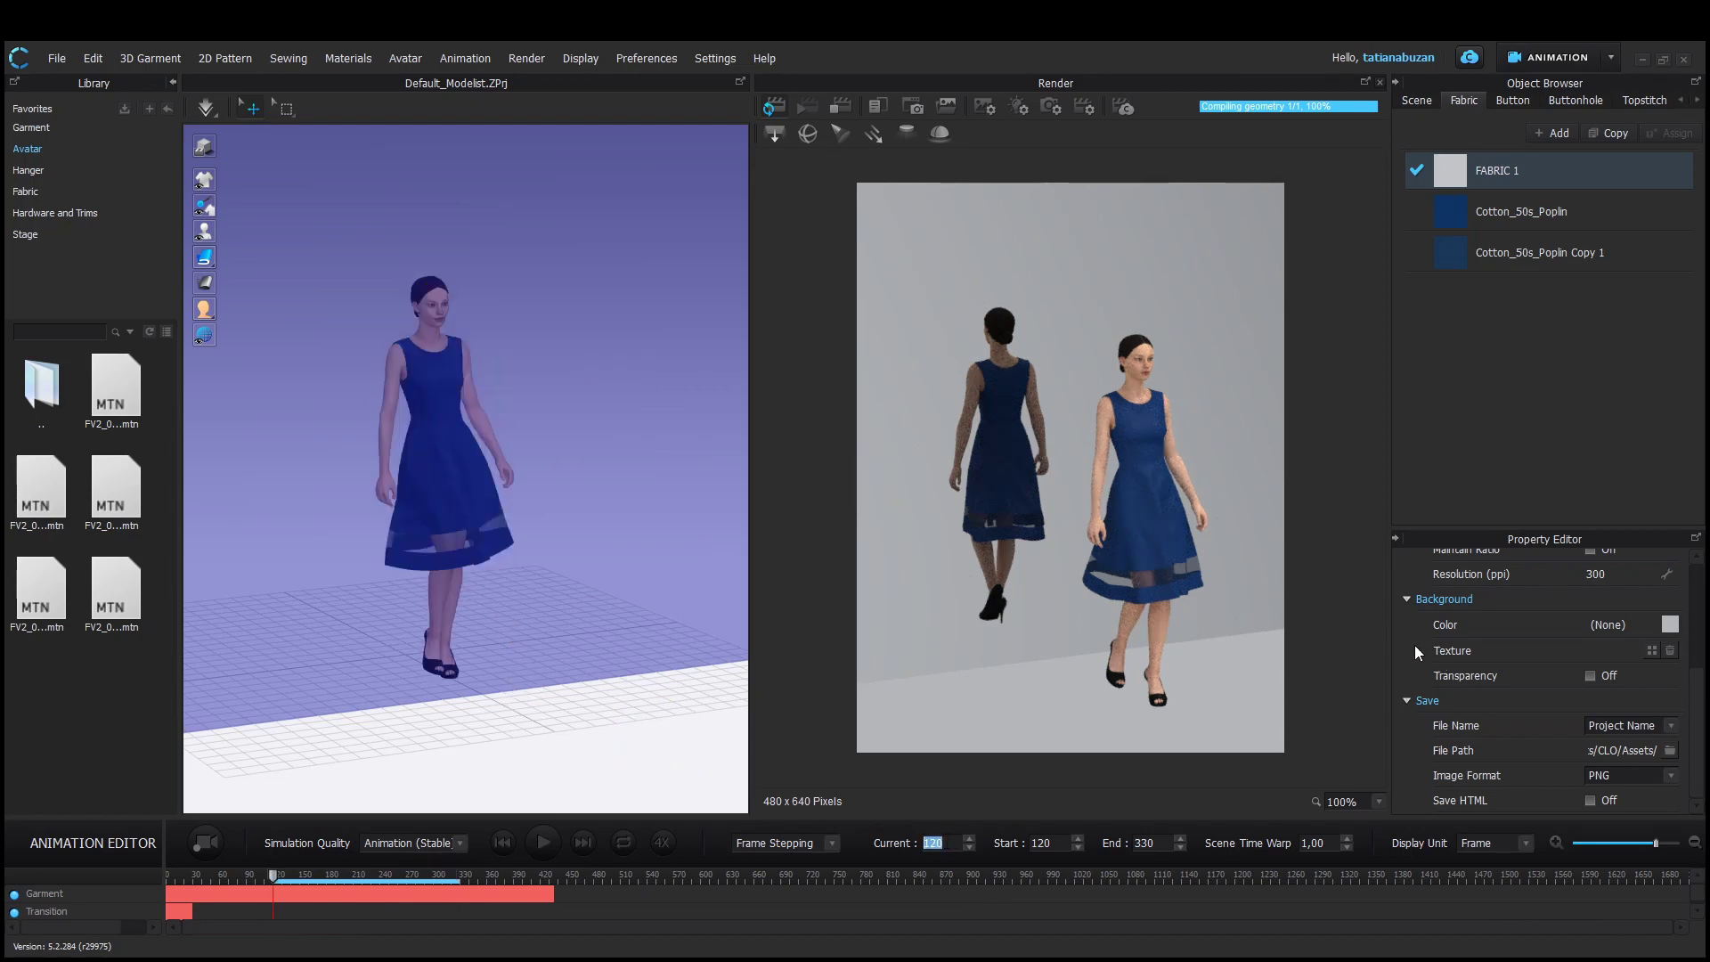
Set a custom render image size of 1500 pixels wide by 1920 pixels high
scroll(1426, 642, up, 3)
click(1623, 611)
click(1612, 825)
double_click(1613, 666)
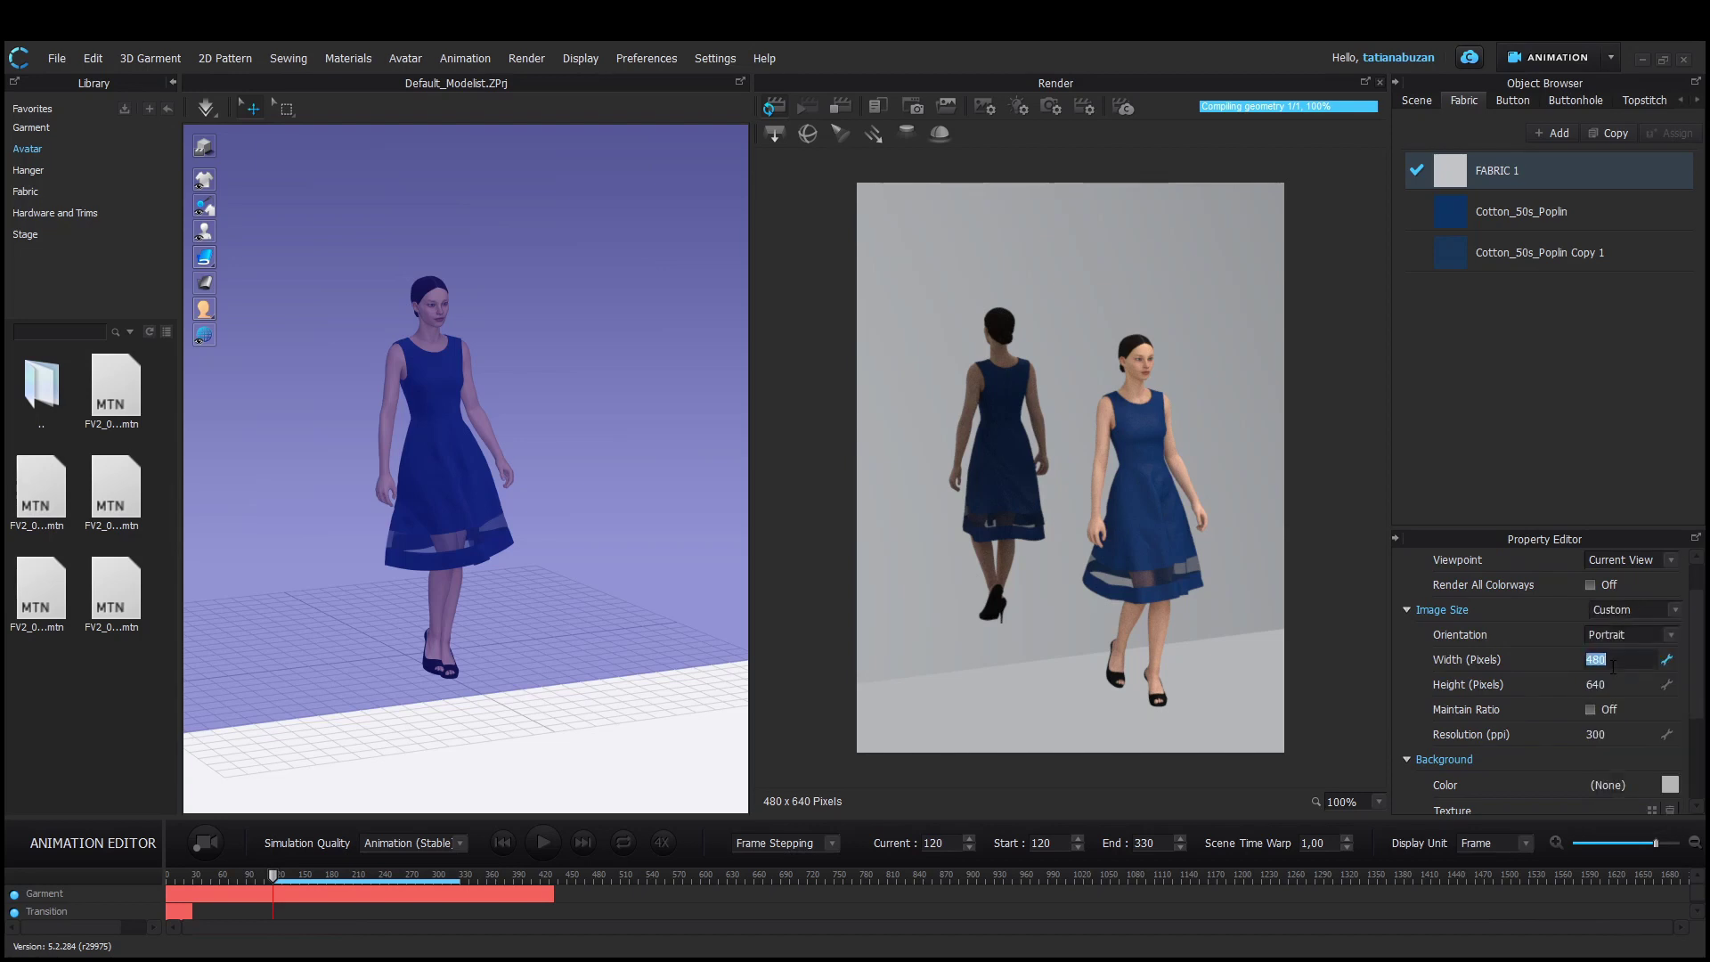
double_click(1615, 684)
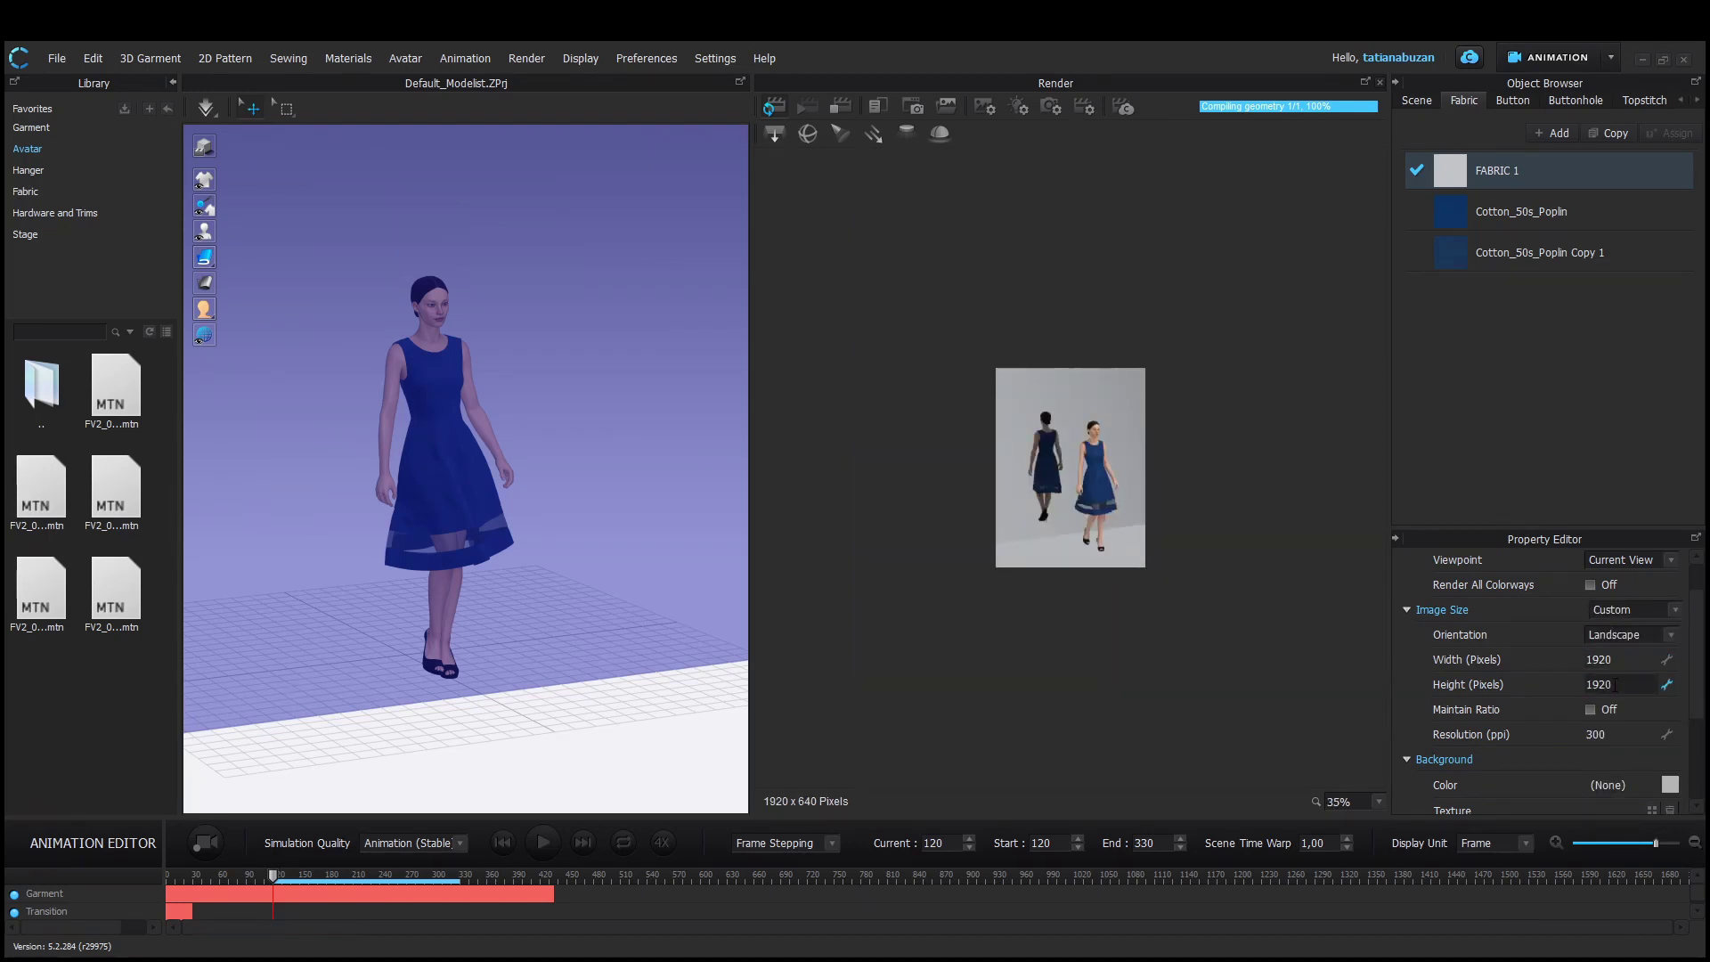
text(1920)
double_click(1612, 659)
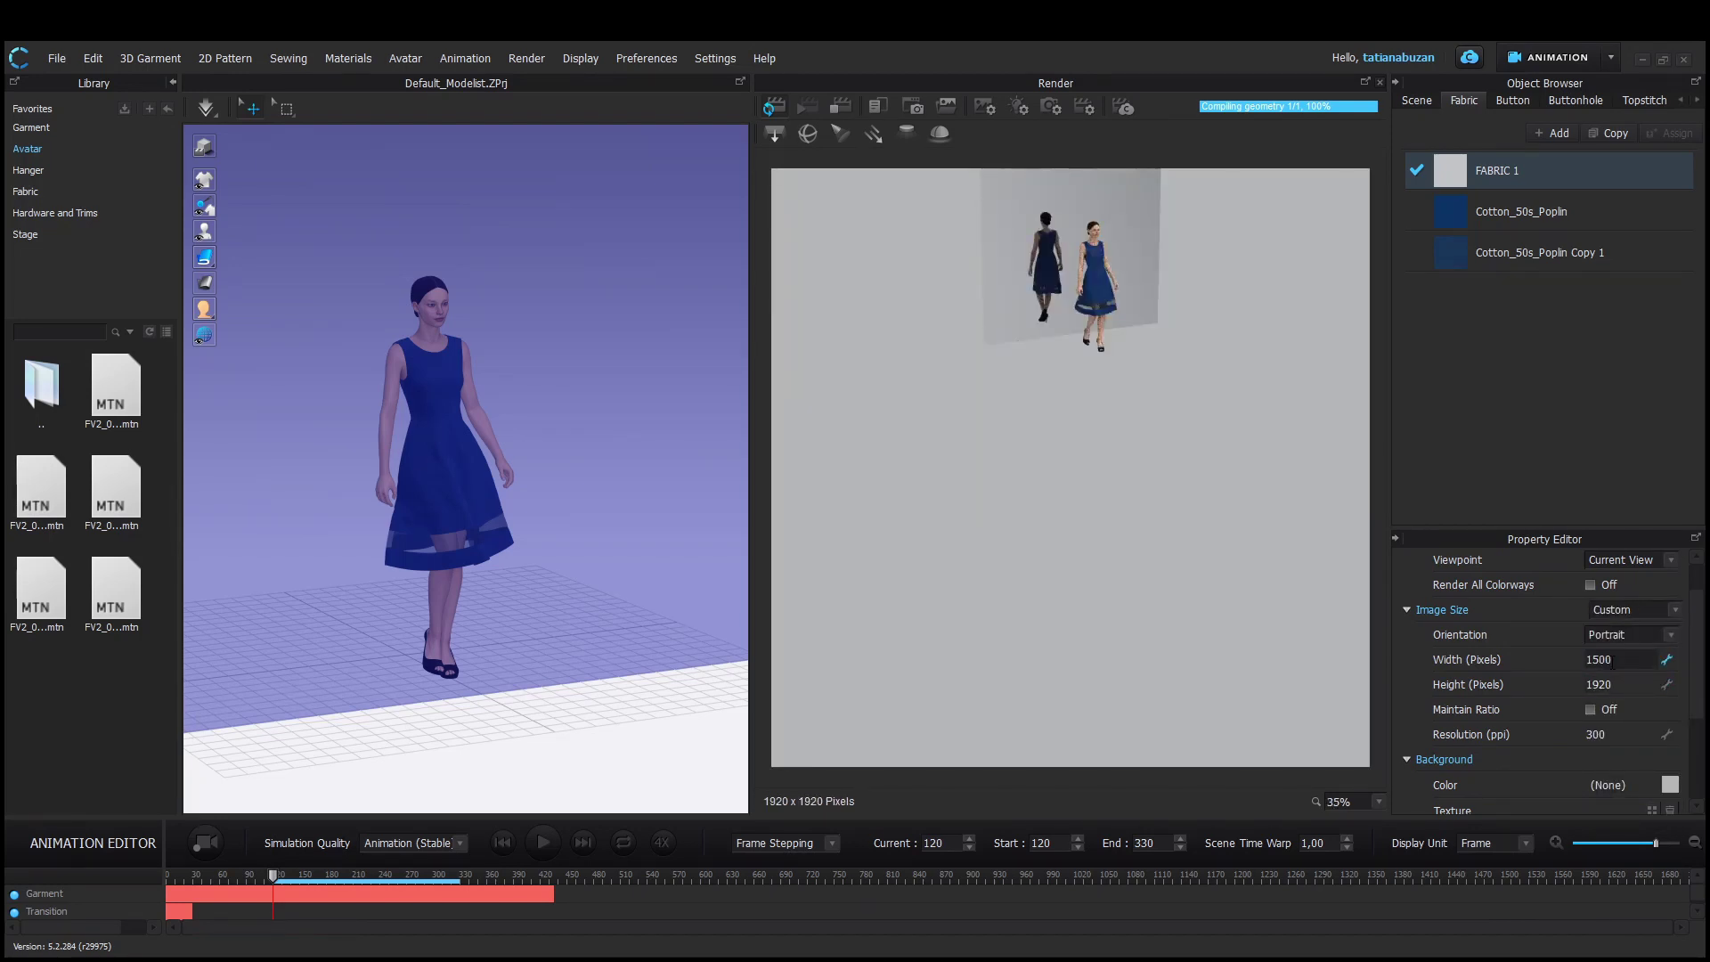
text(1500)
key(Return)
Set the render output to Animation over the Play Region with Save Video on, and review the background and save settings
click(1616, 622)
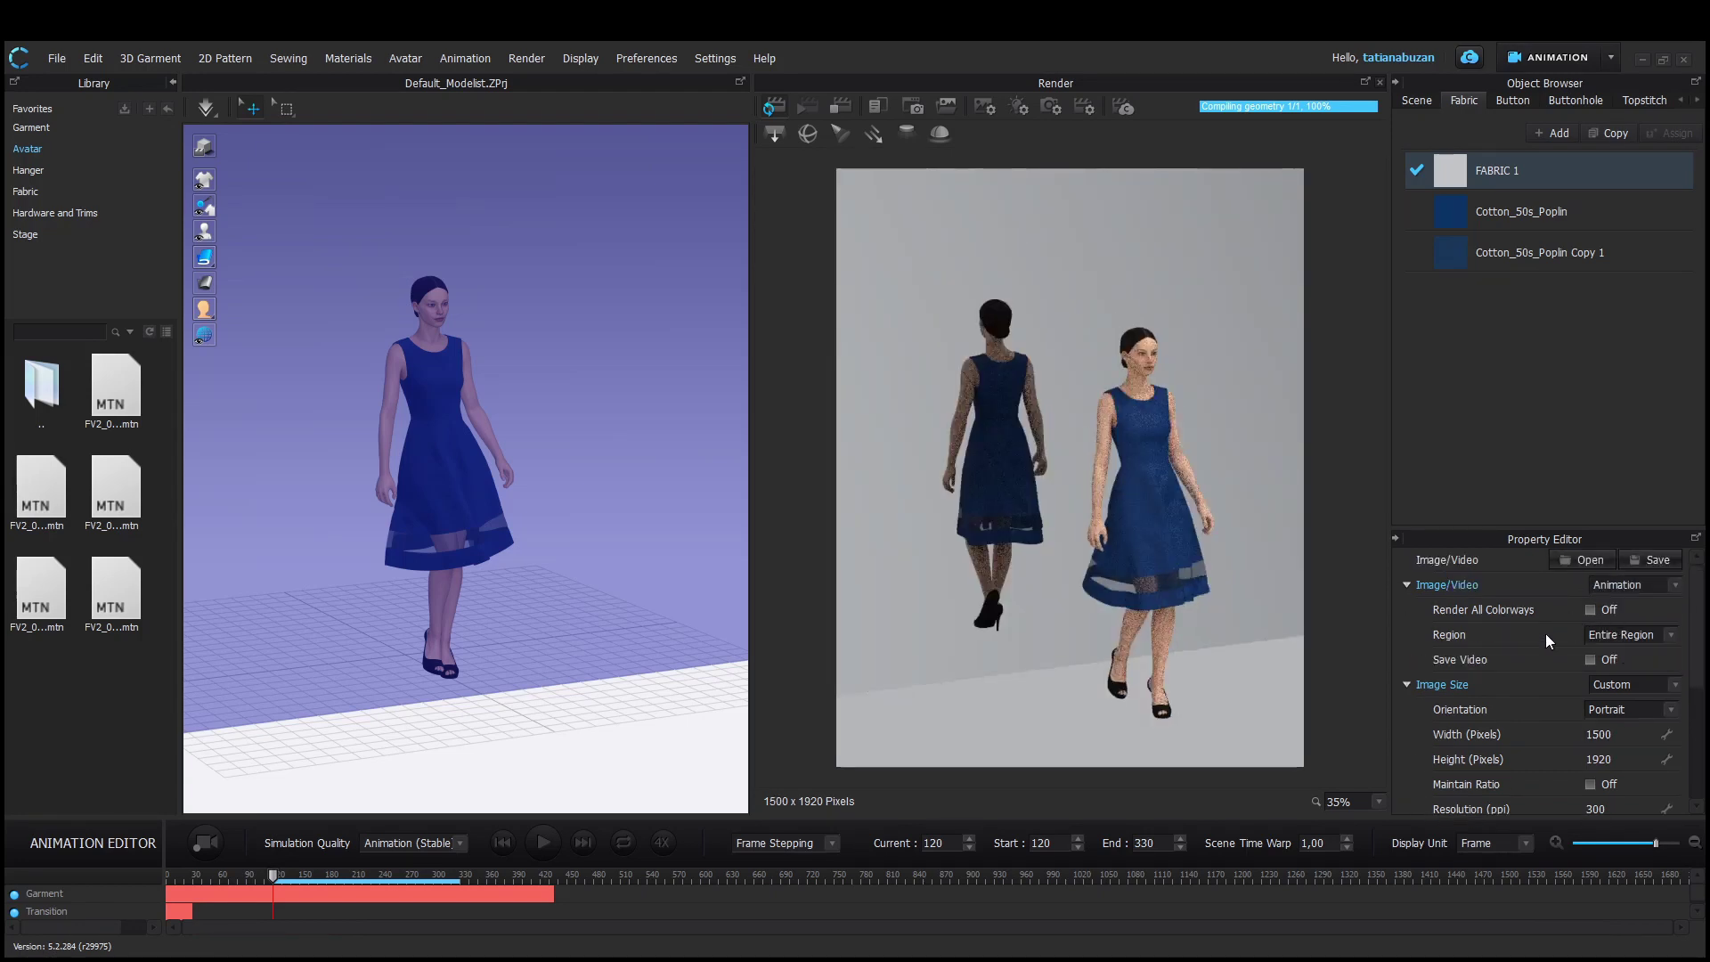
scroll(1600, 736, down, 3)
scroll(1601, 735, up, 3)
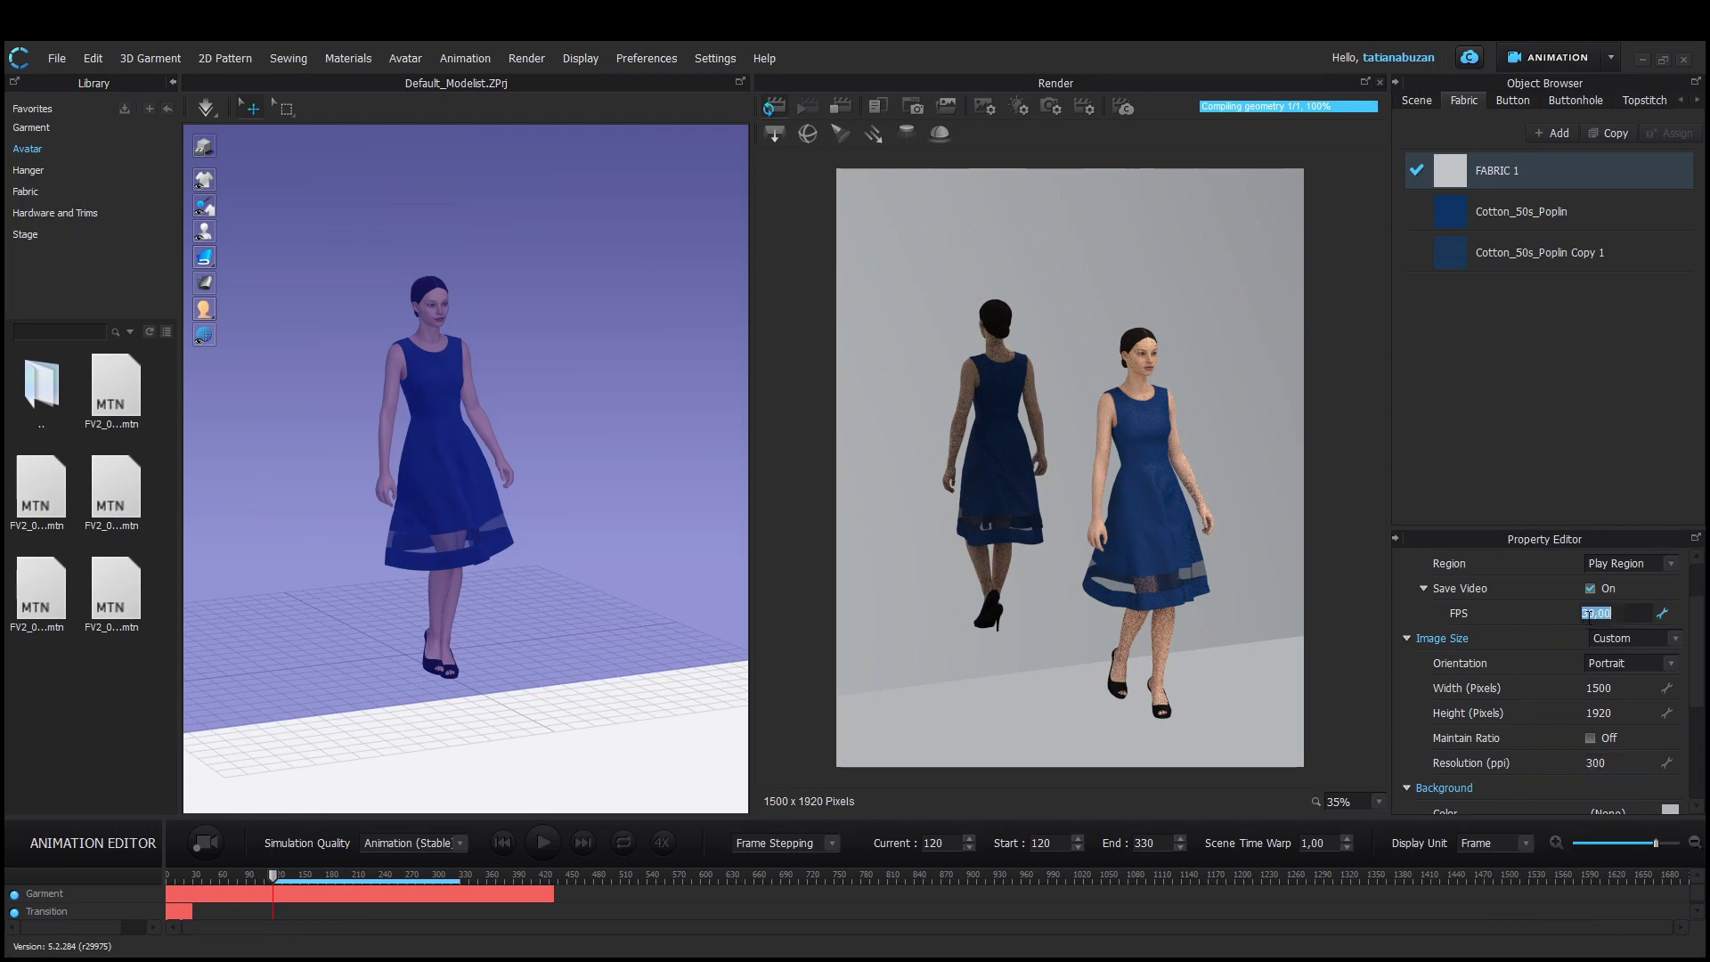
scroll(1587, 726, down, 2)
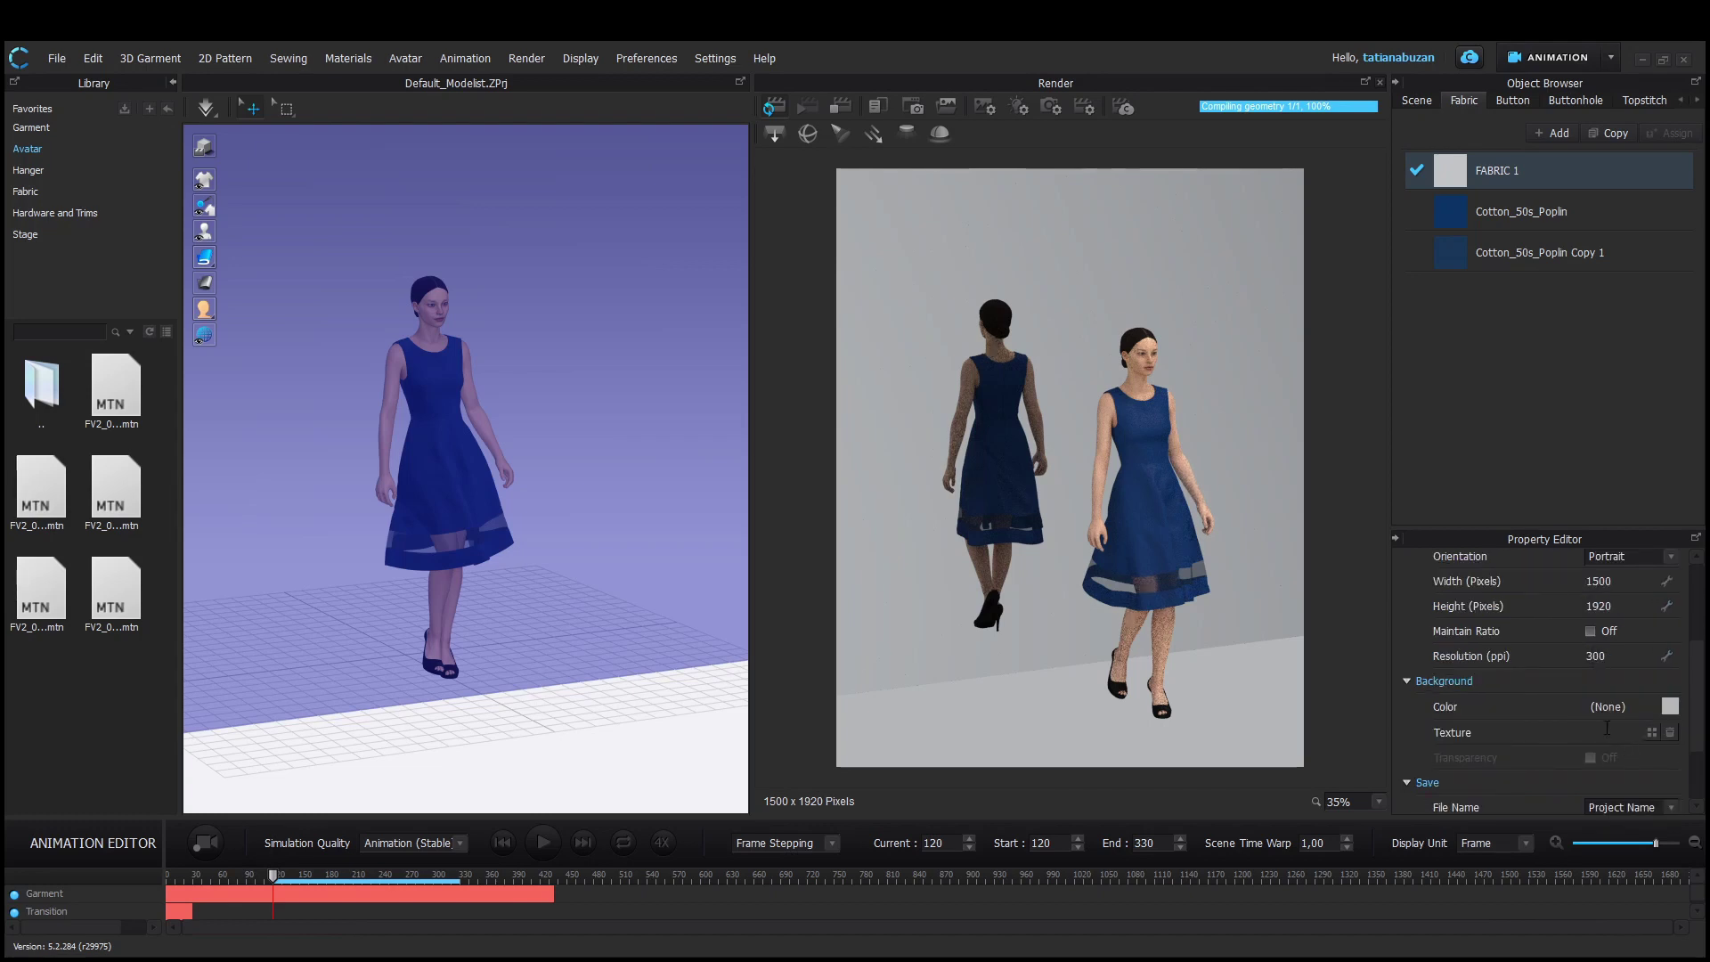
scroll(1607, 728, down, 2)
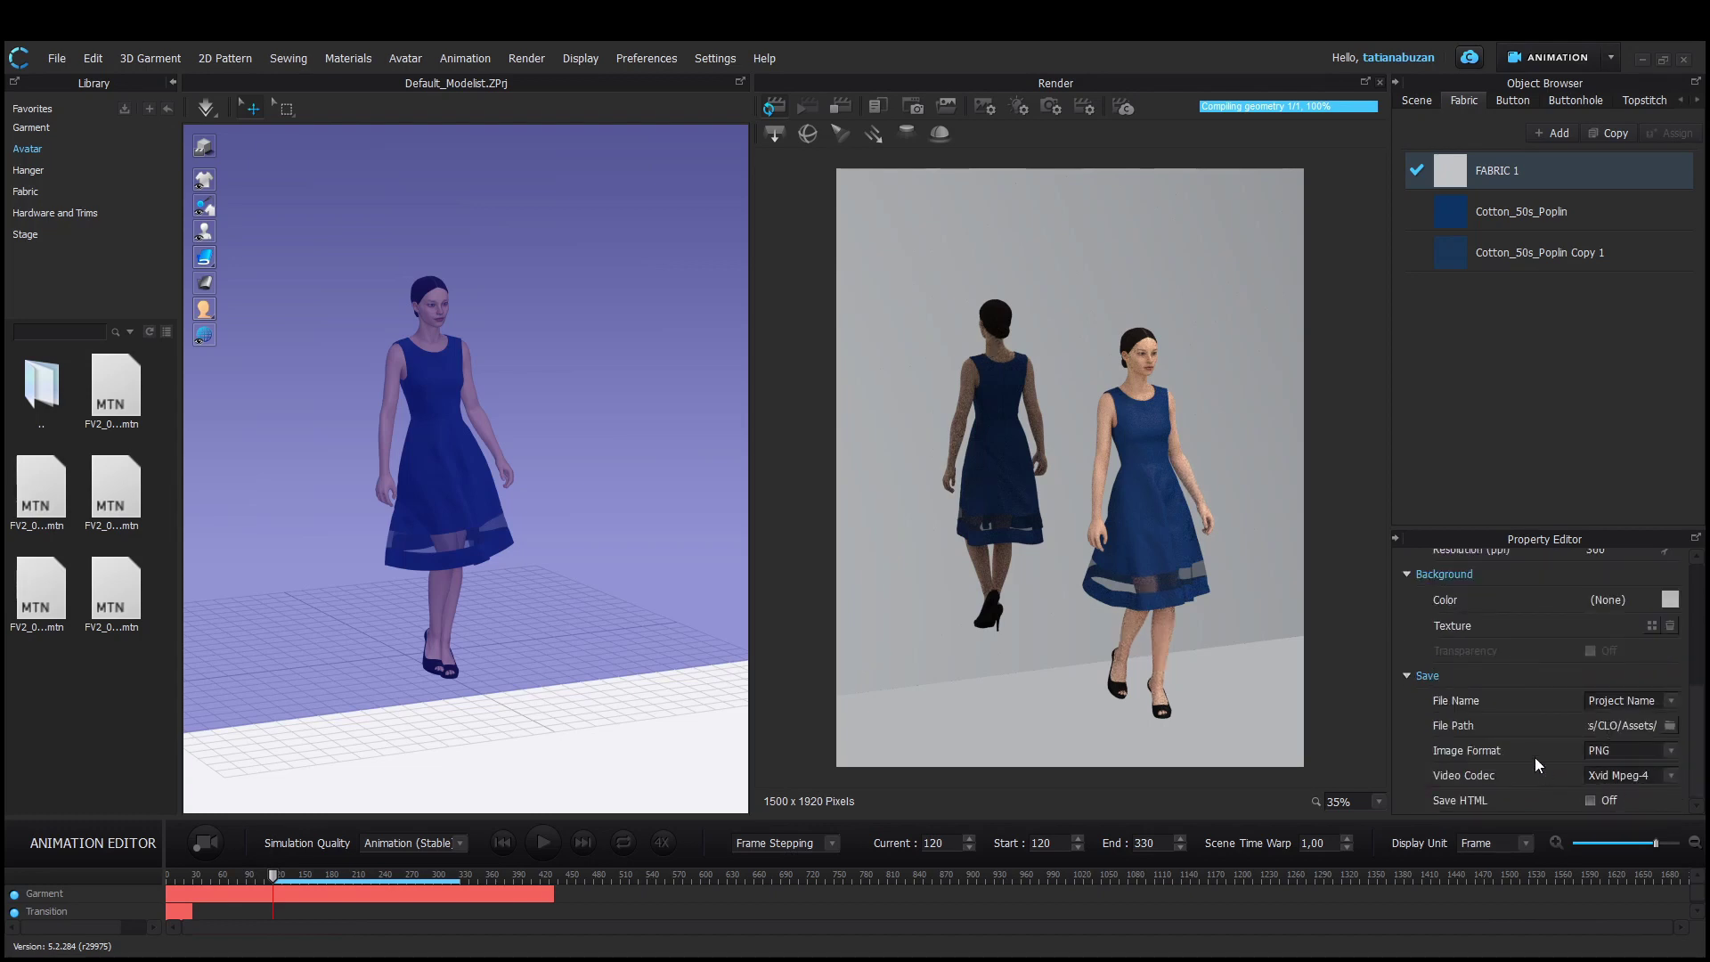
scroll(1603, 713, up, 10)
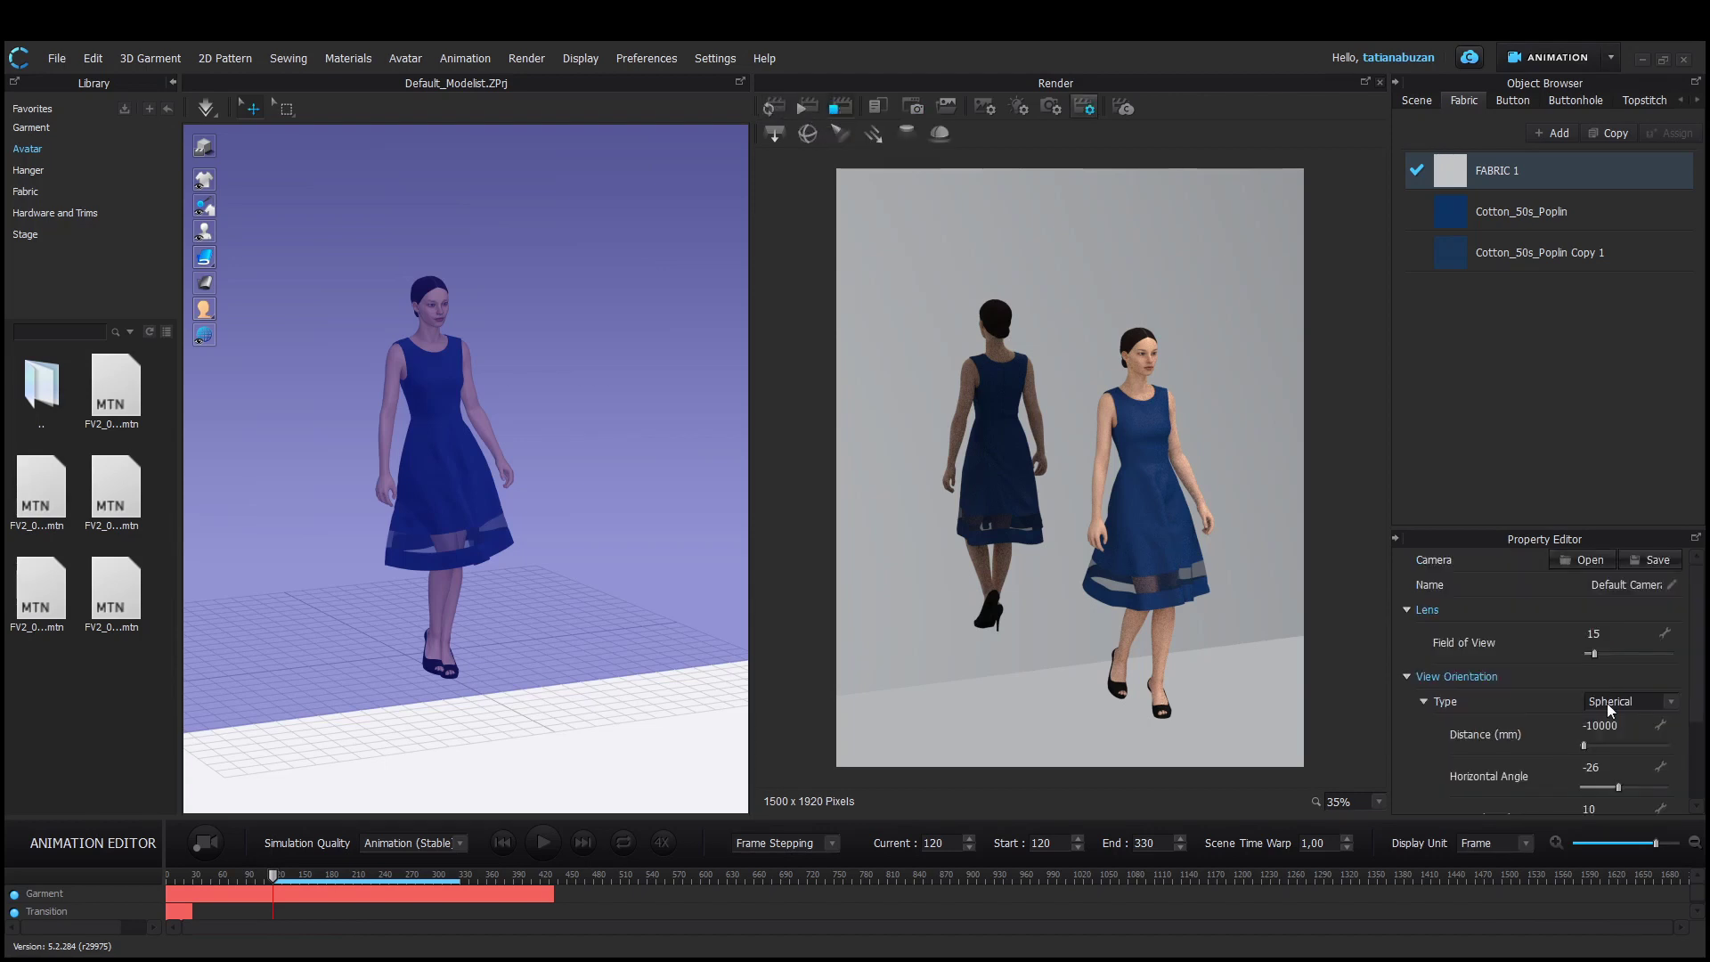